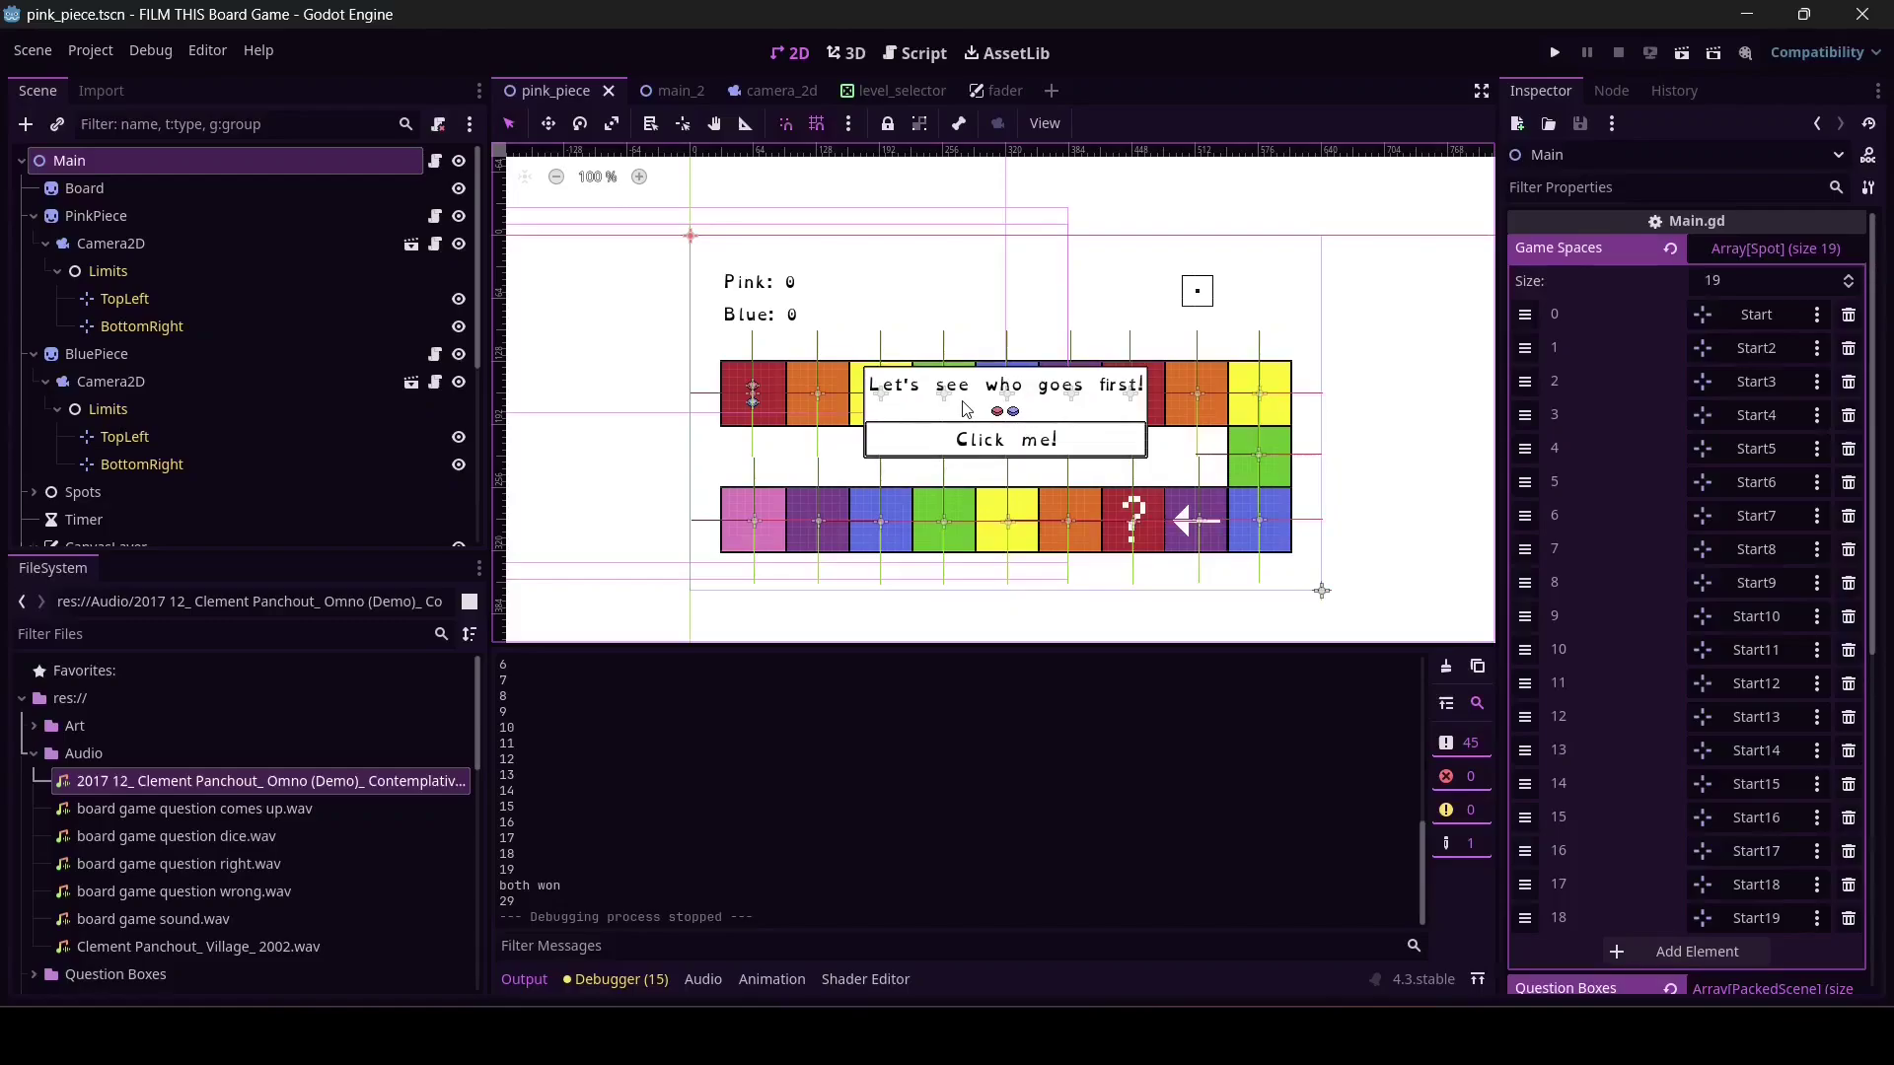
- Comment out the testing line roll = 25 on line 49 of Main.gd
click(435, 161)
scroll(855, 324, down, 2)
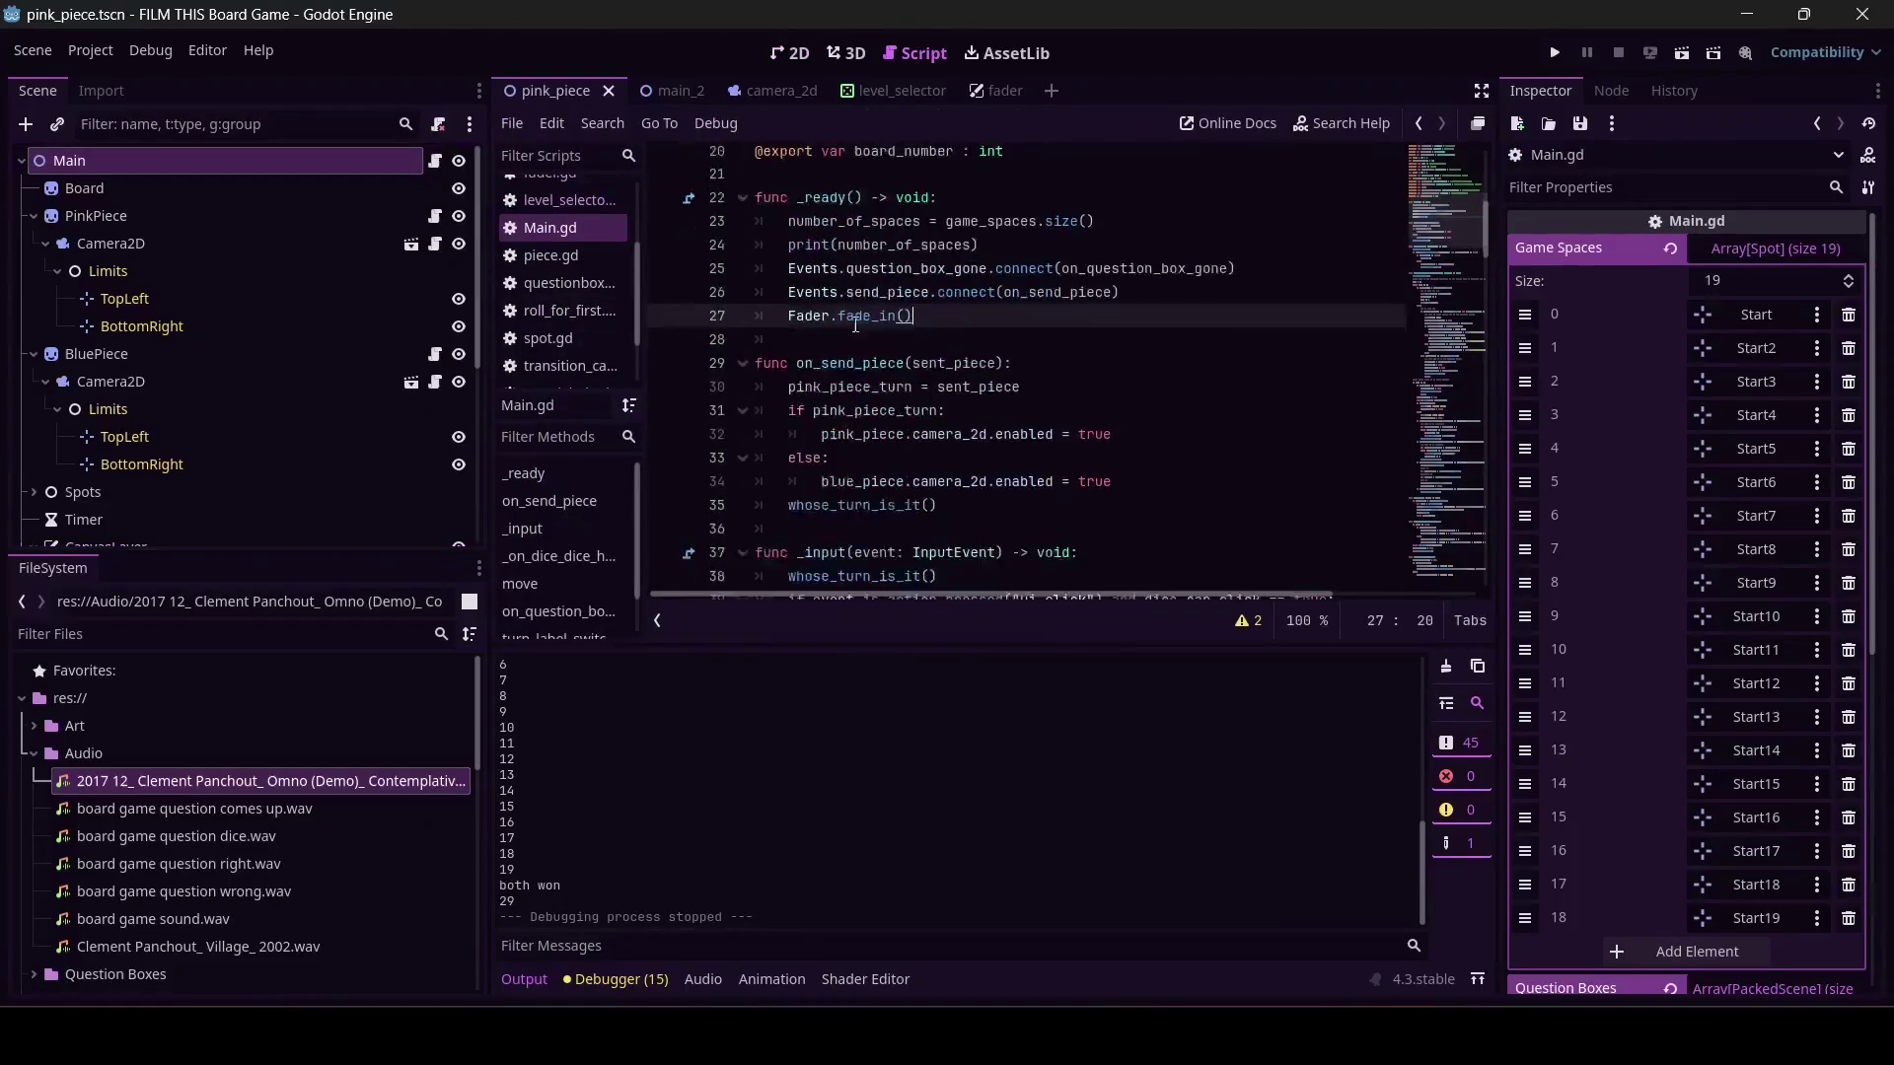
scroll(855, 323, down, 6)
click(789, 372)
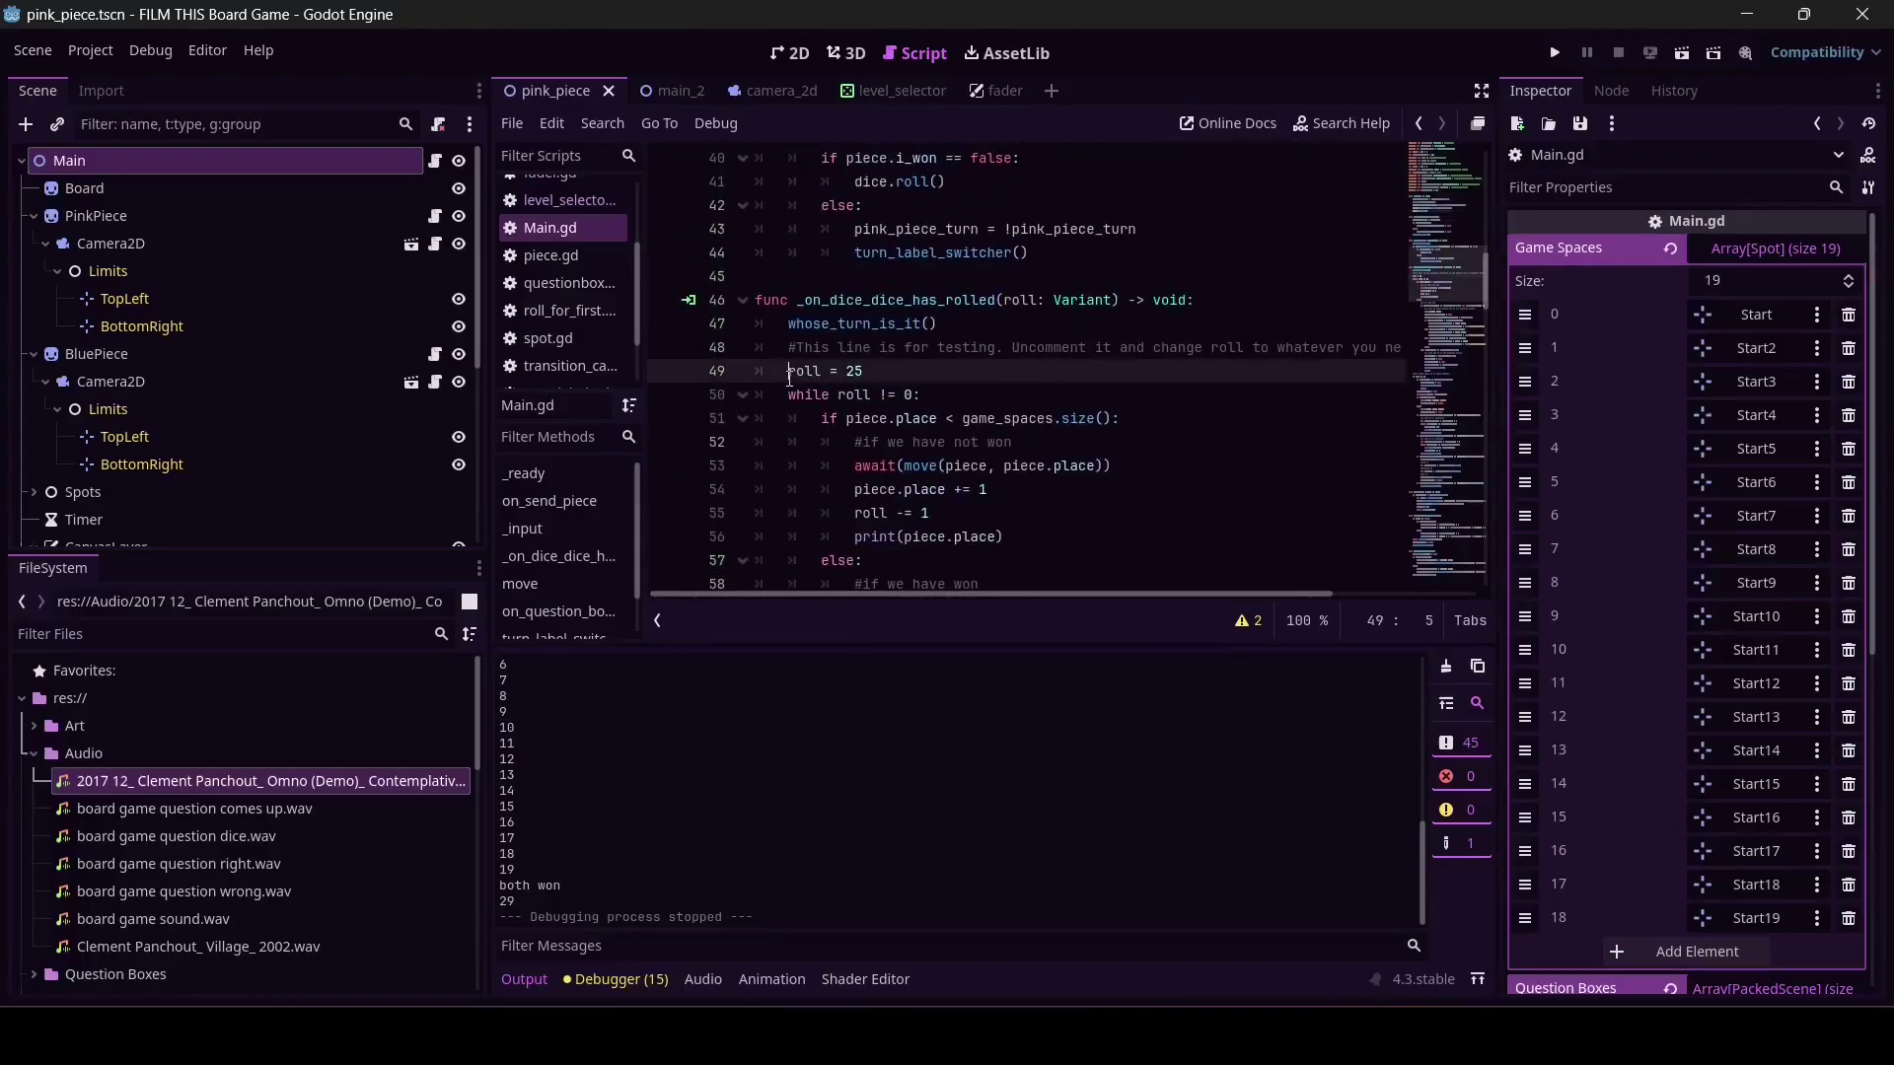
text(#)
- Run the game, pick which piece goes first, and confirm it plays normally
click(1684, 57)
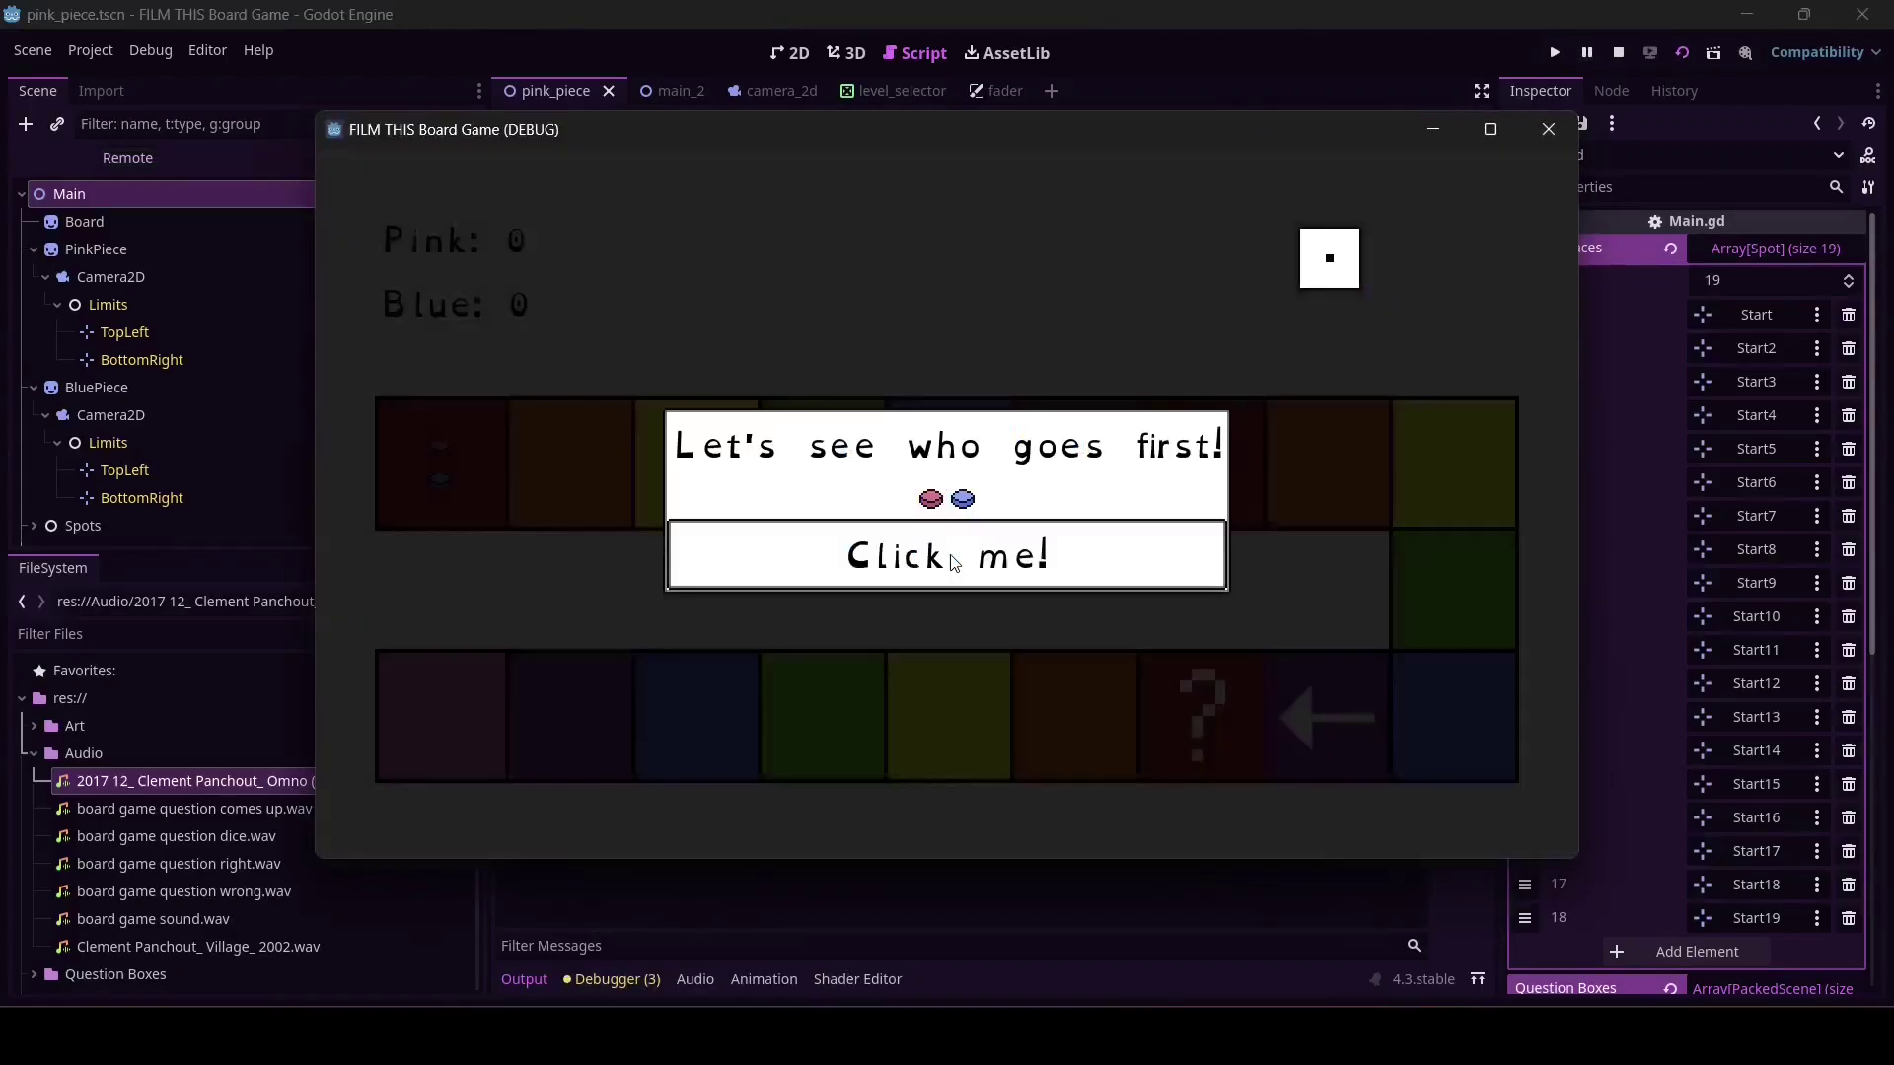
click(953, 559)
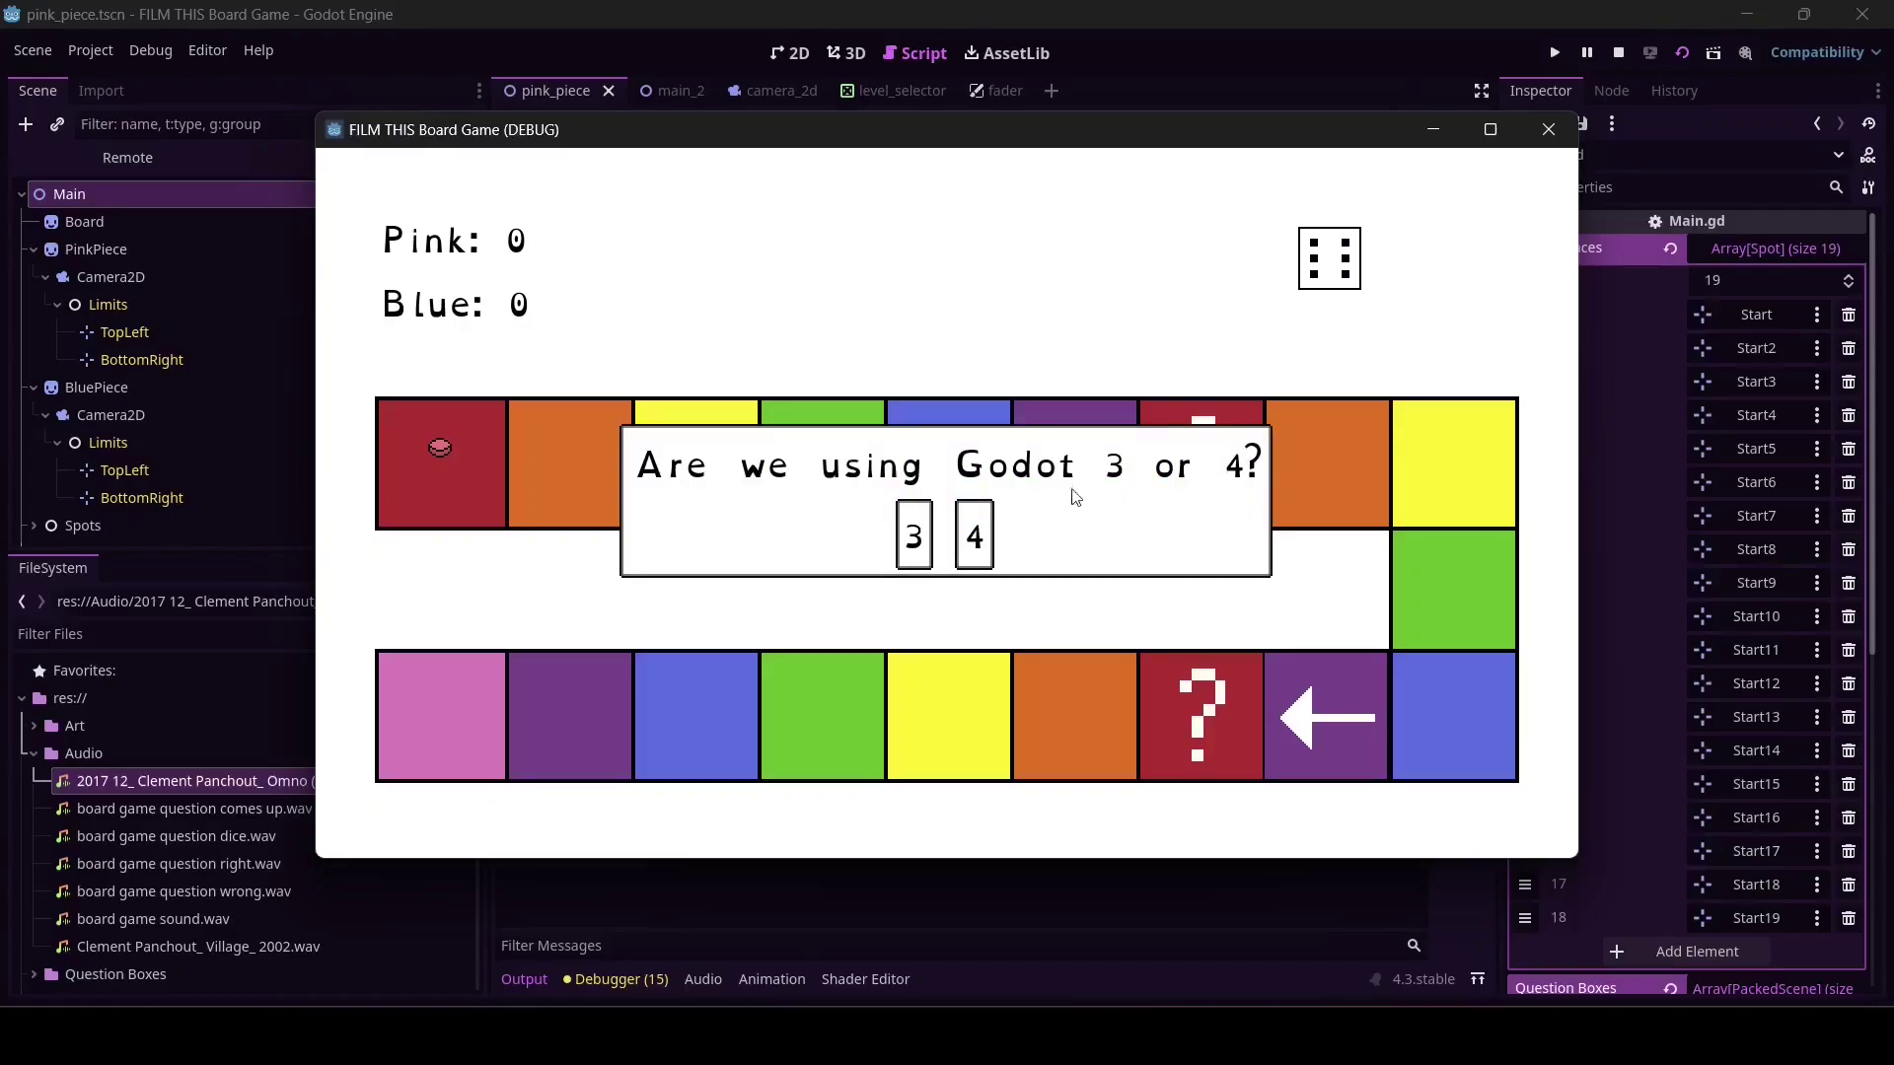
click(1546, 130)
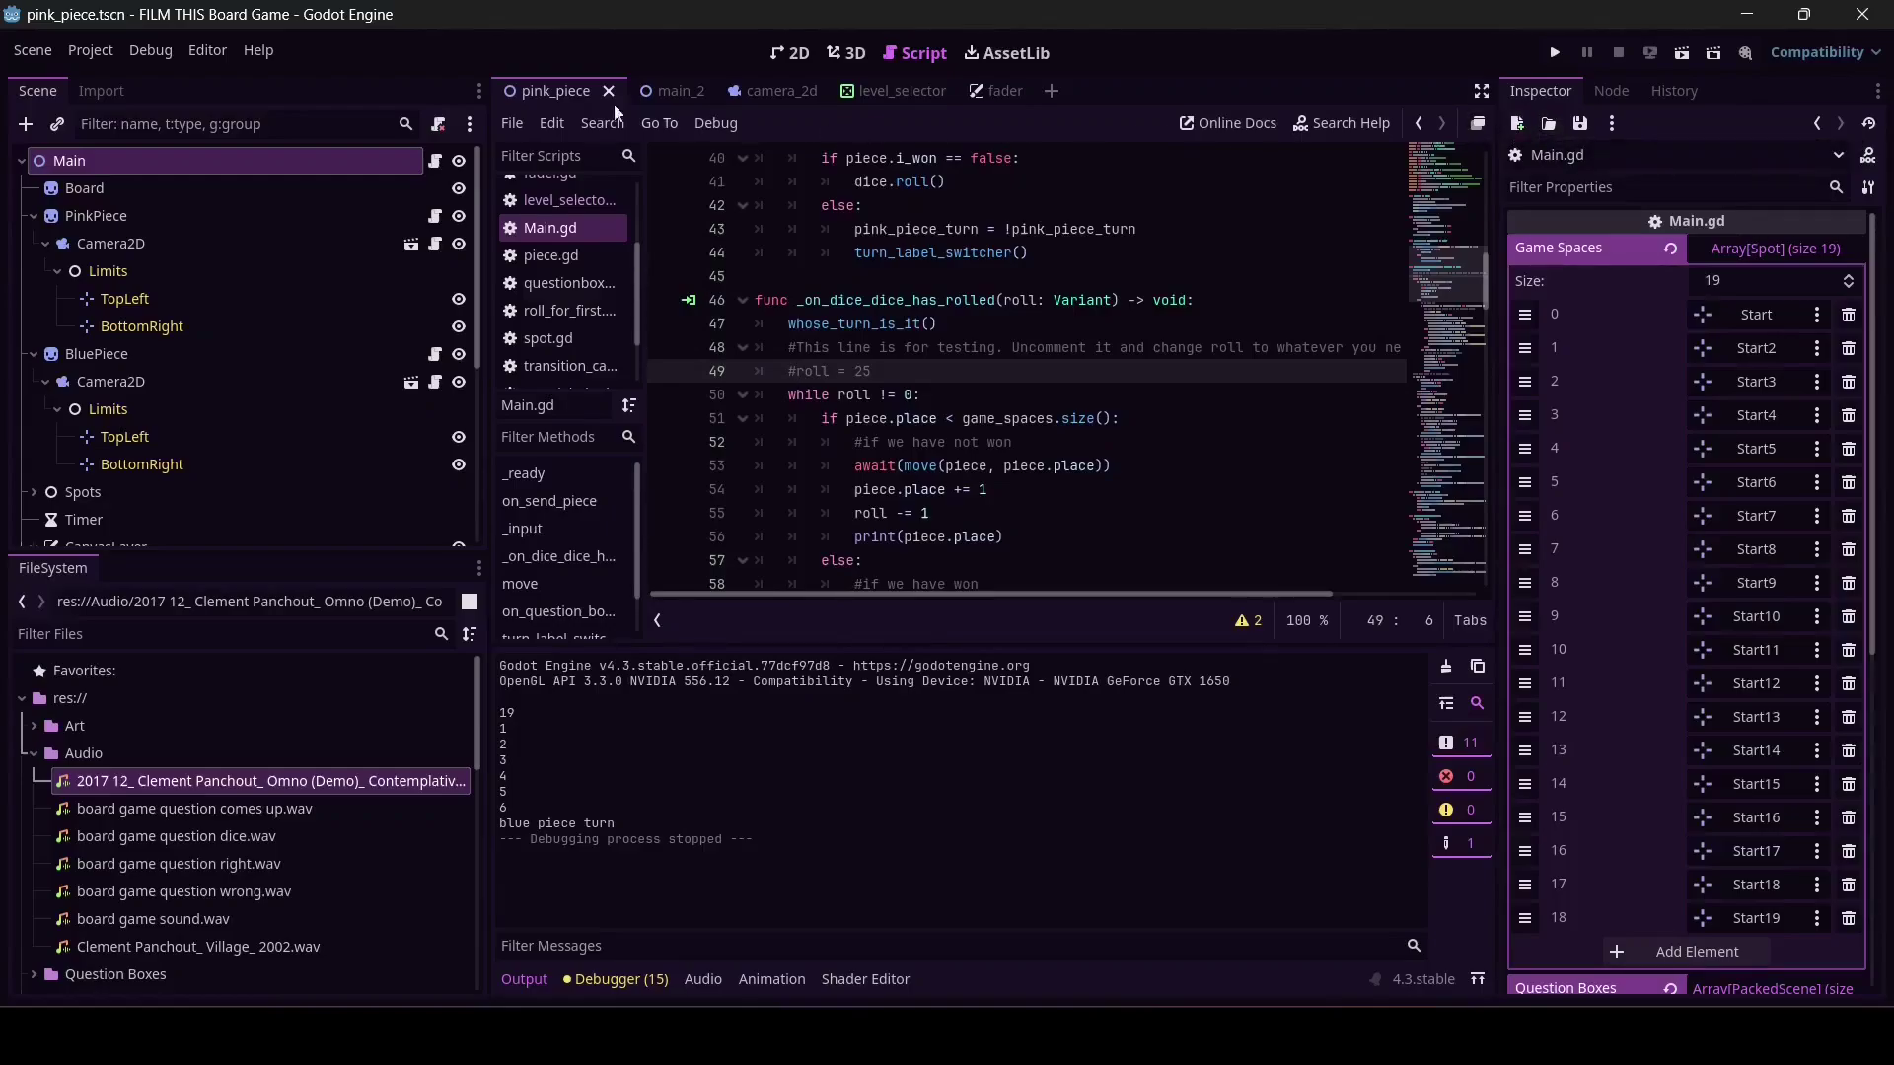
- In Project Settings > General, filter by 'boot' and show Application > Boot Splash
click(92, 51)
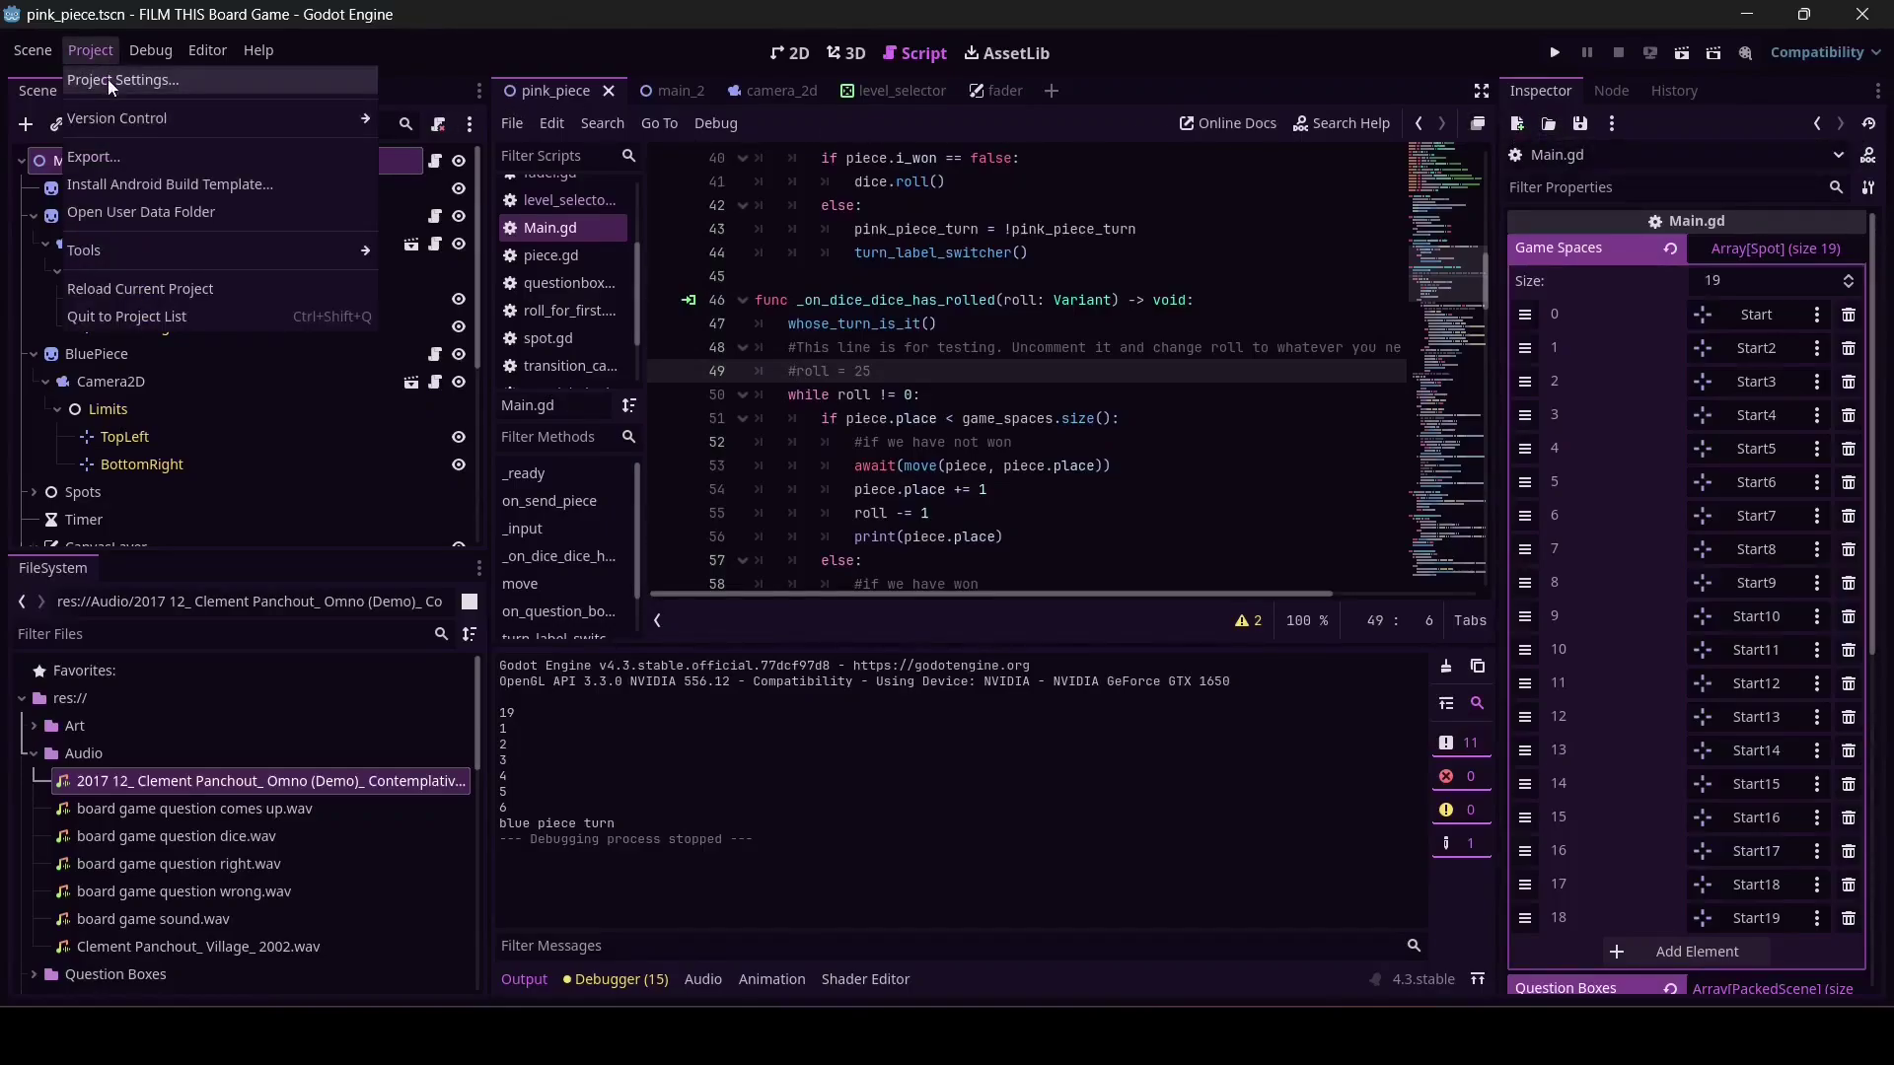
click(108, 81)
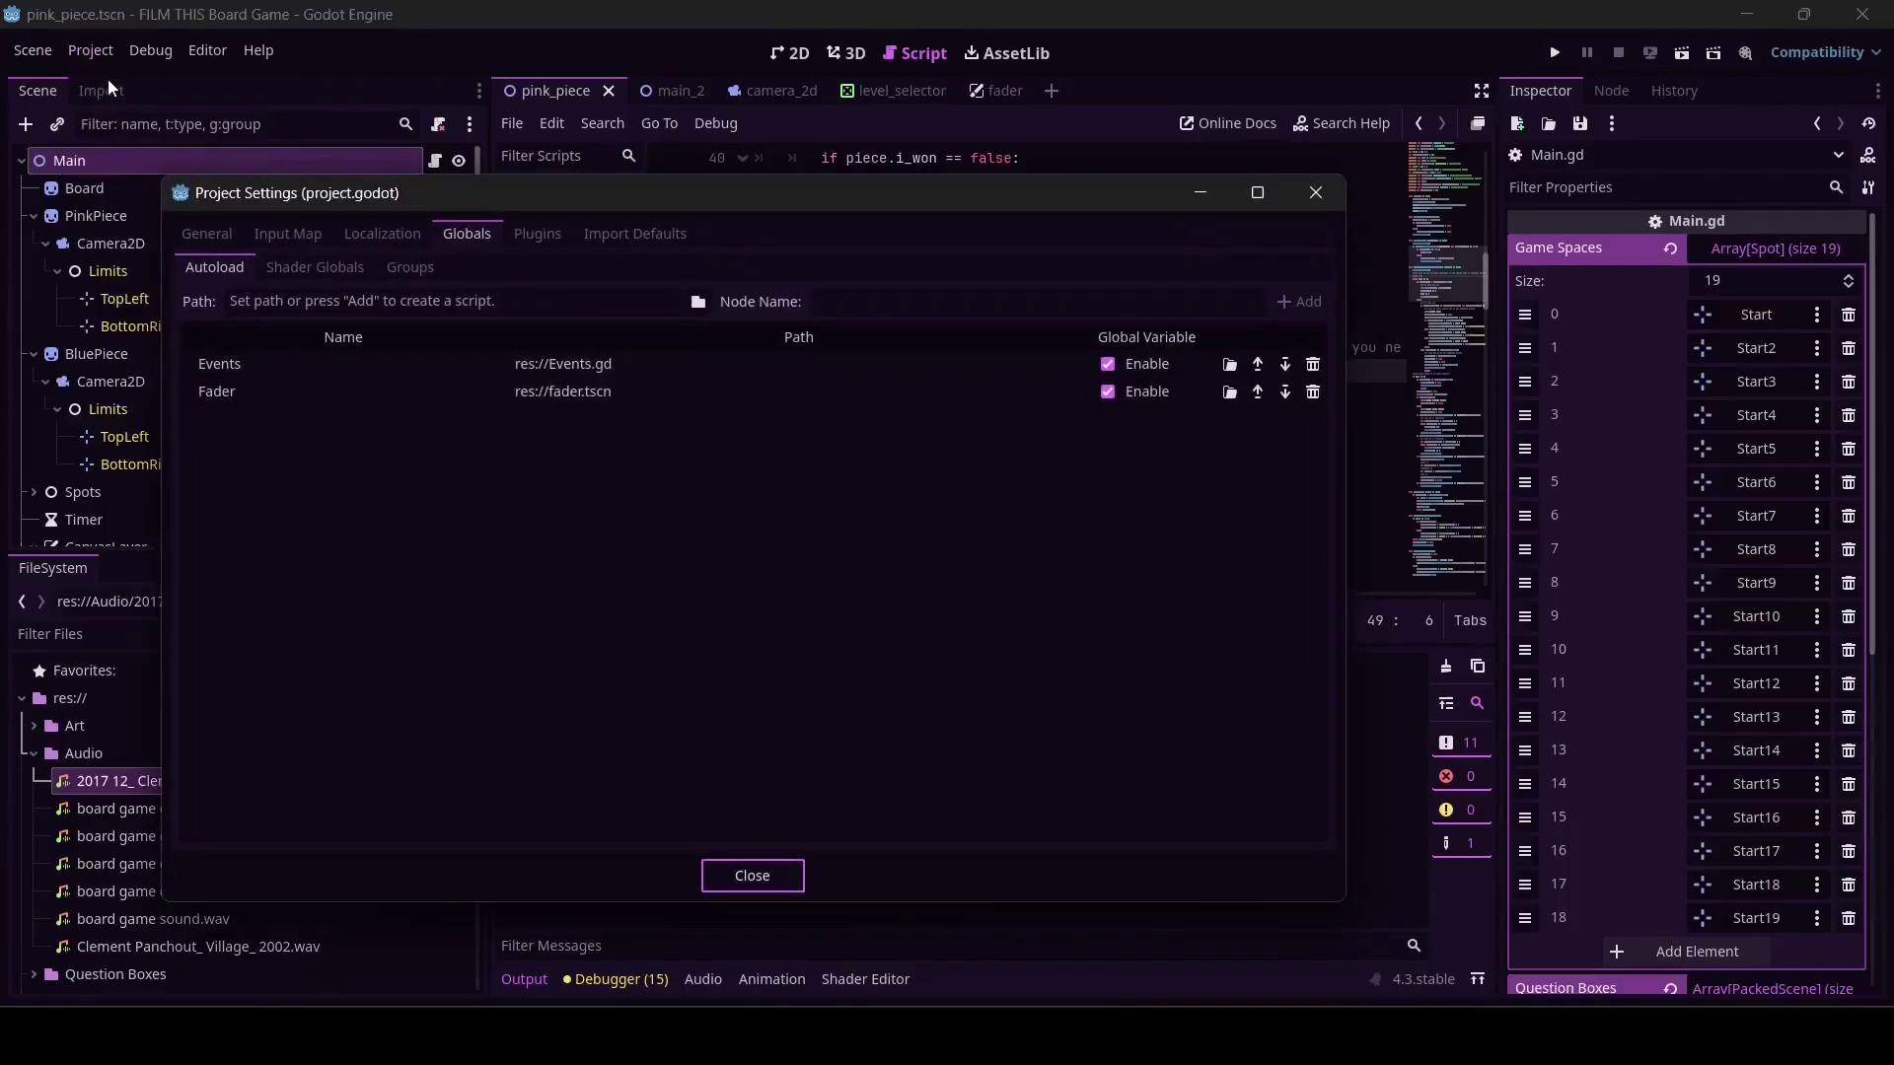
click(193, 234)
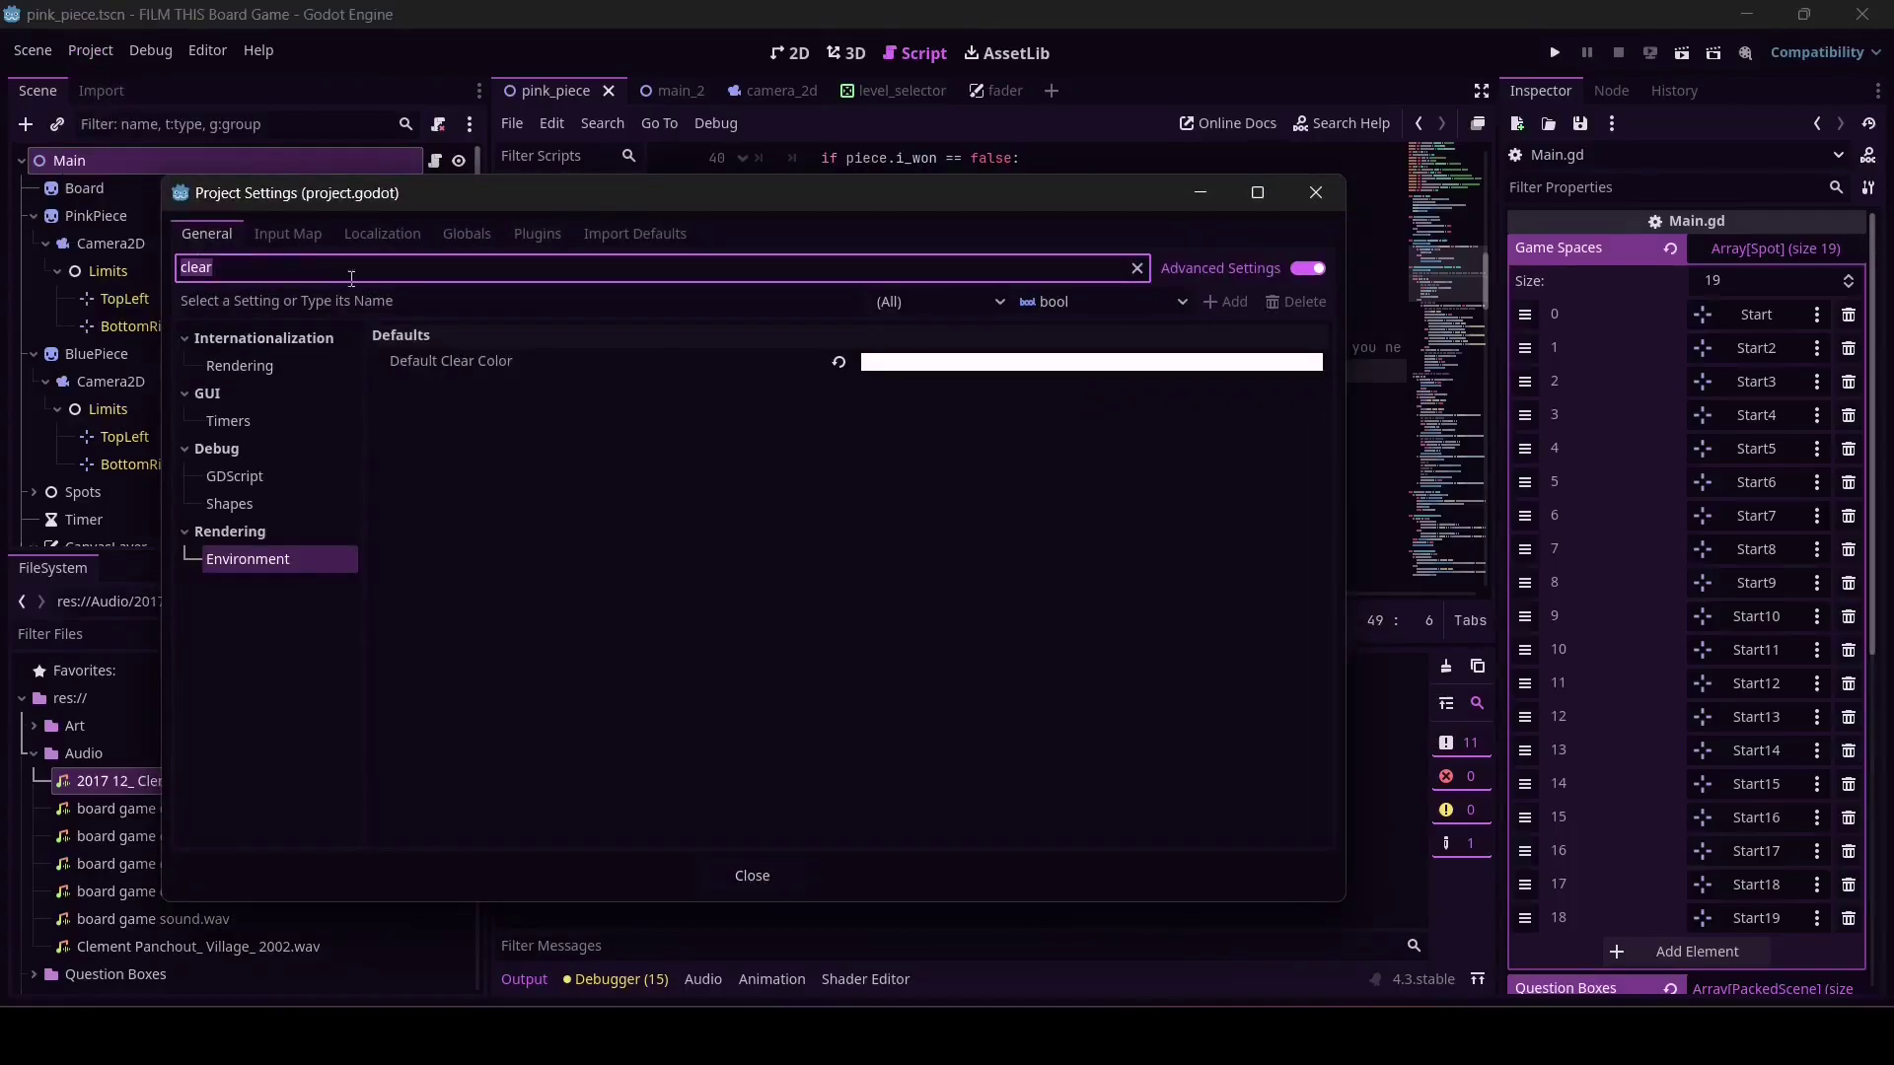
text(boot)
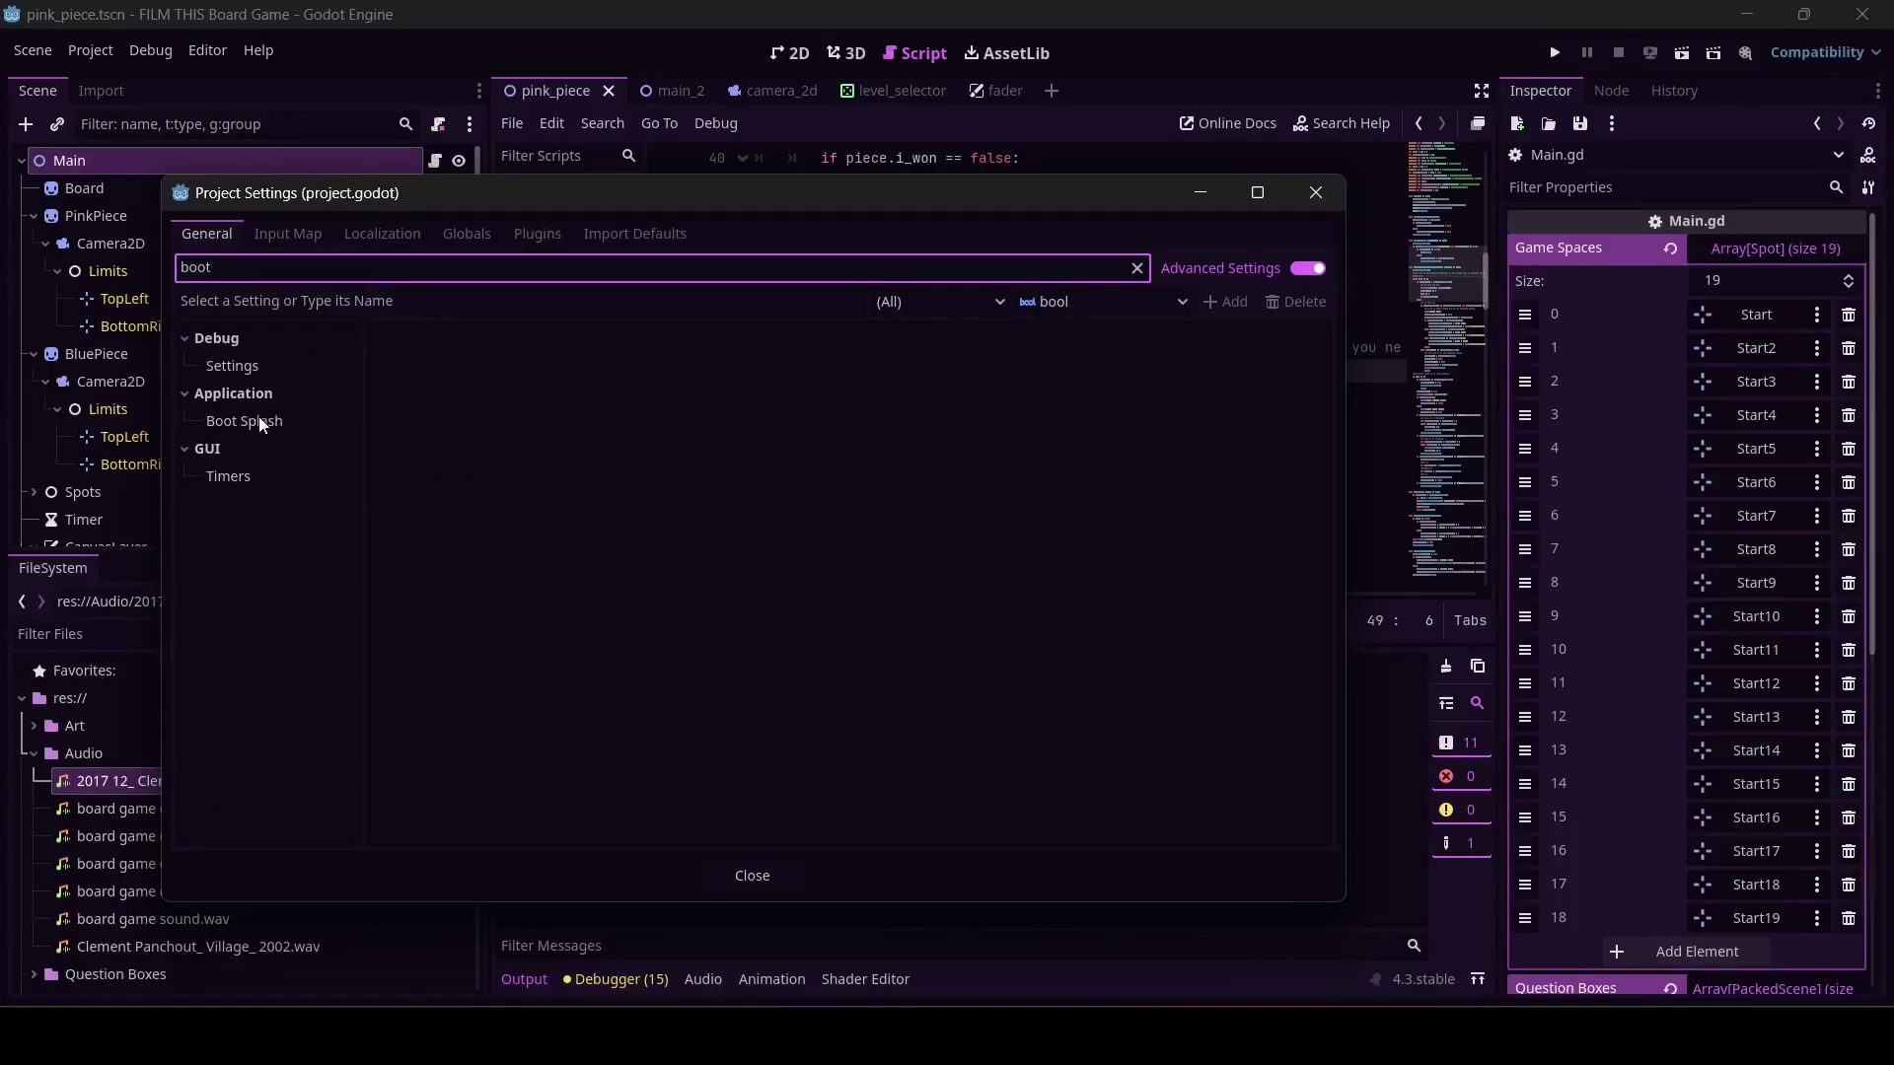
click(258, 422)
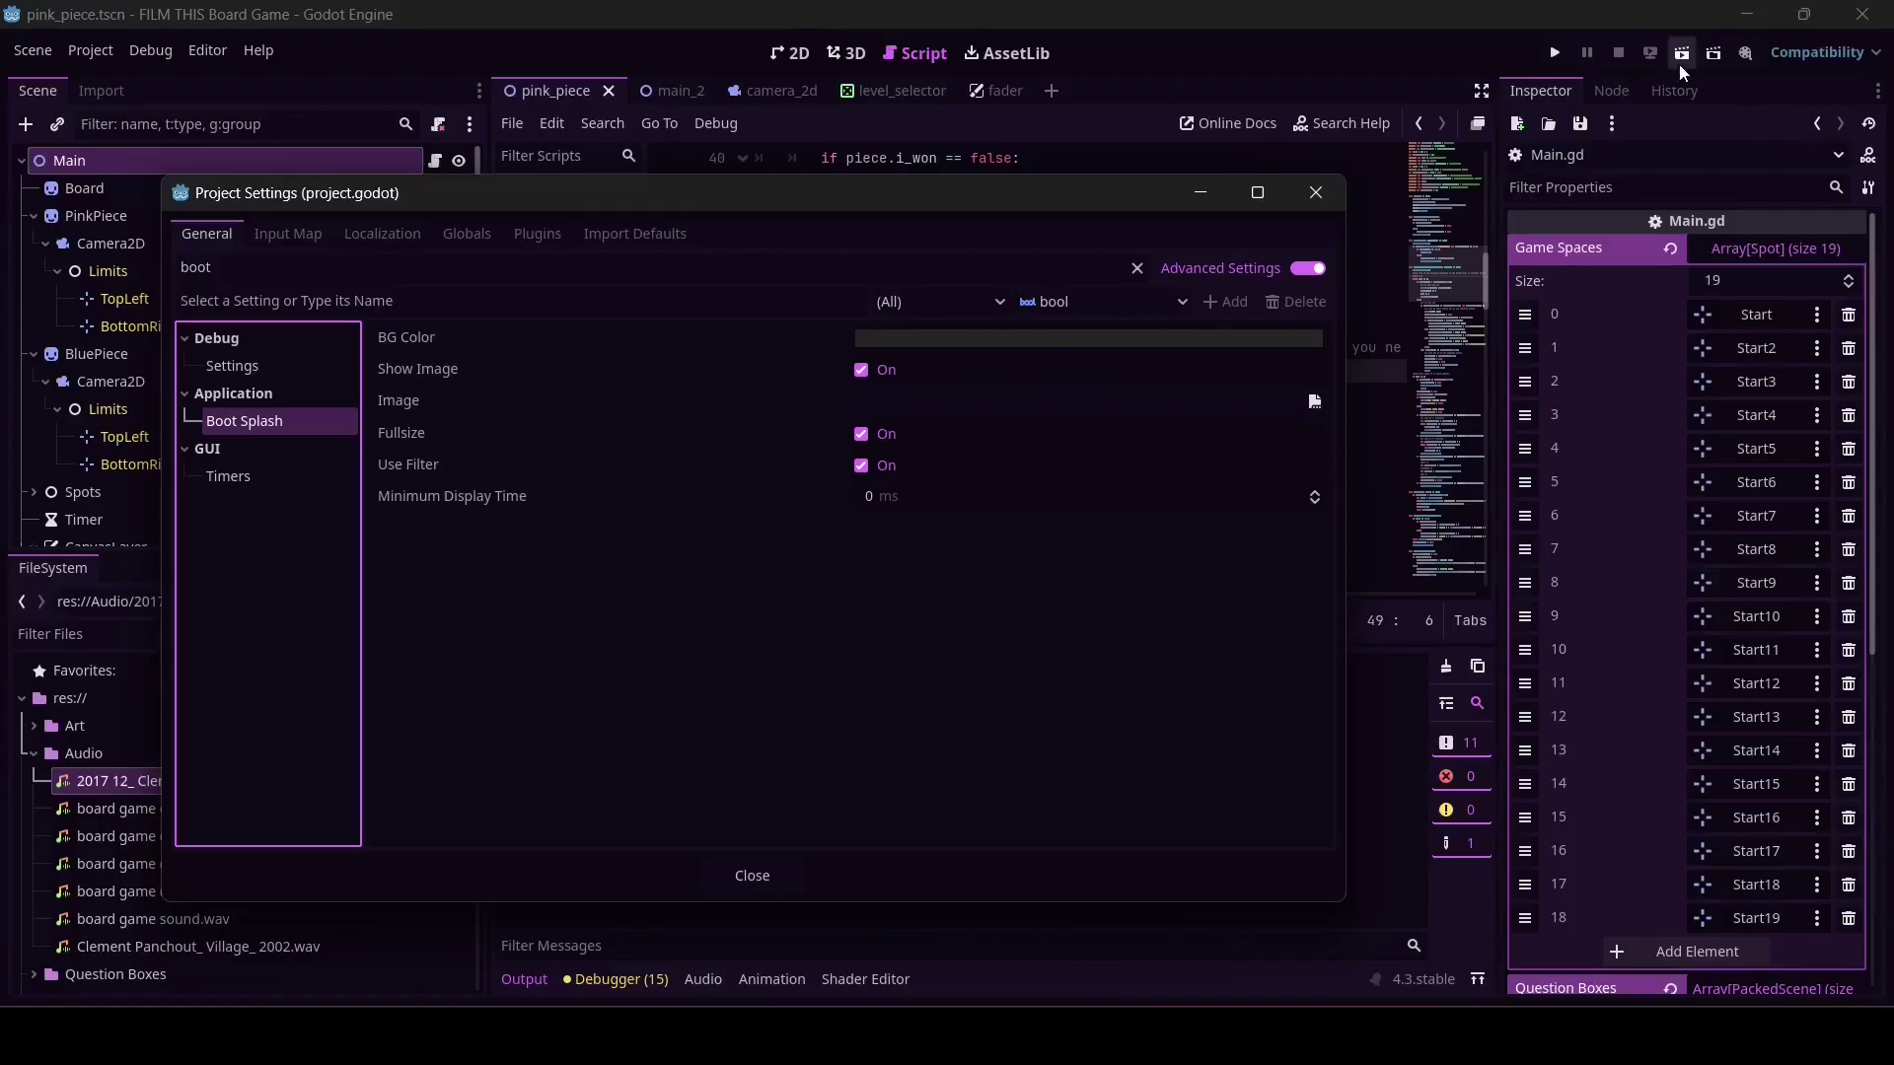
click(1553, 54)
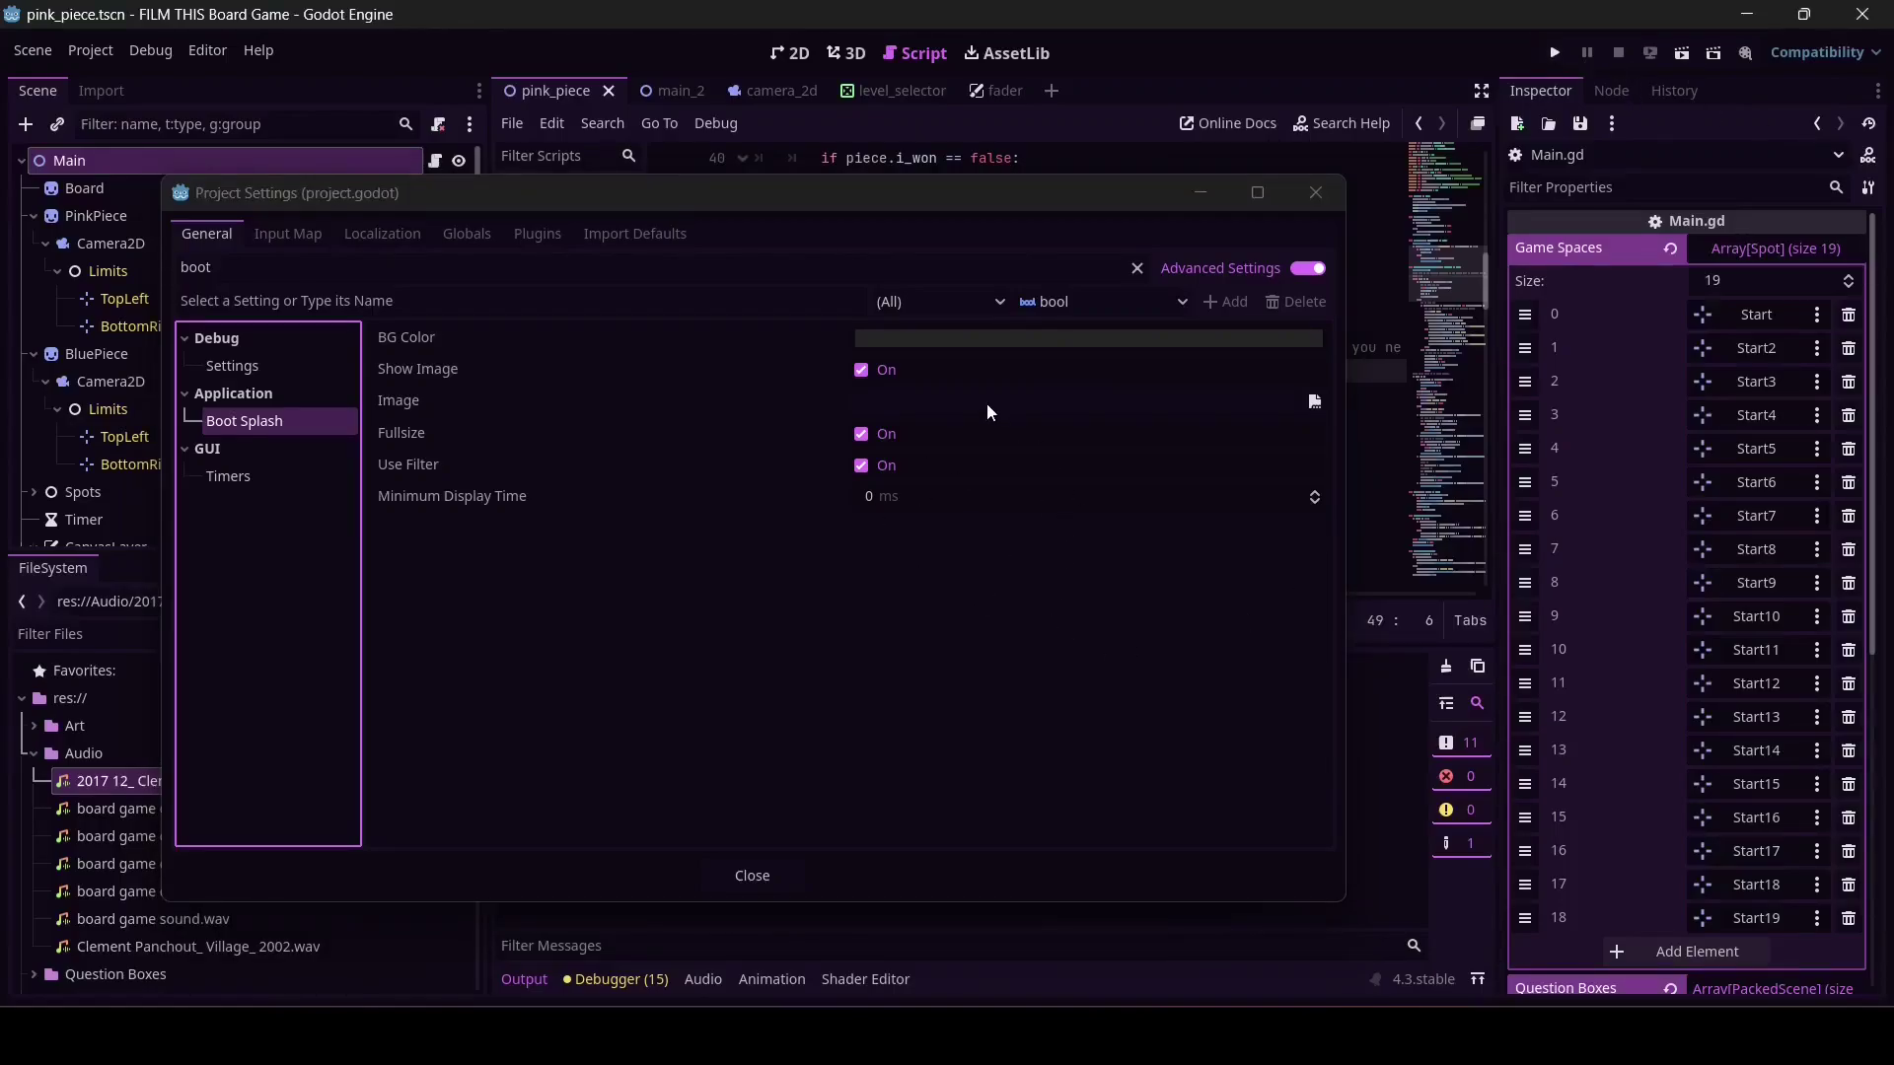
- Close Project Settings and run the game to see how it starts up
click(1318, 192)
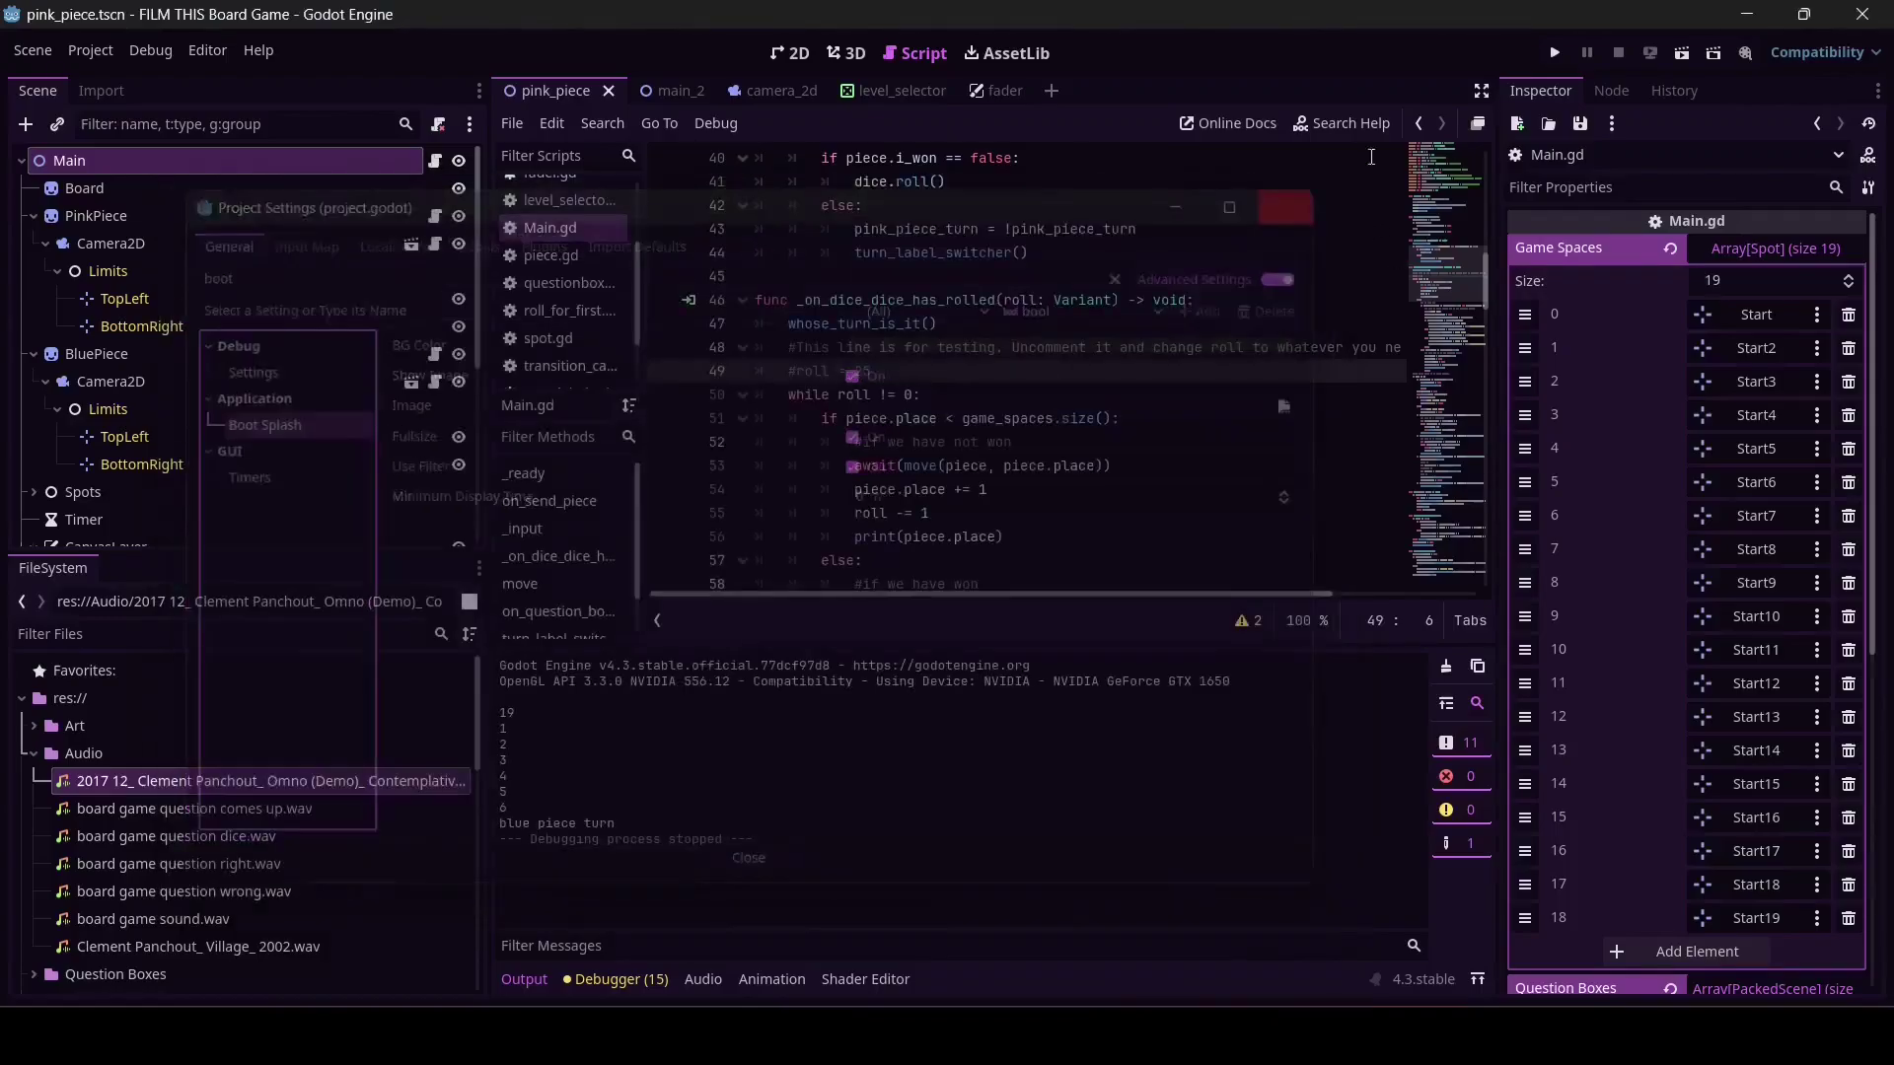
click(1553, 54)
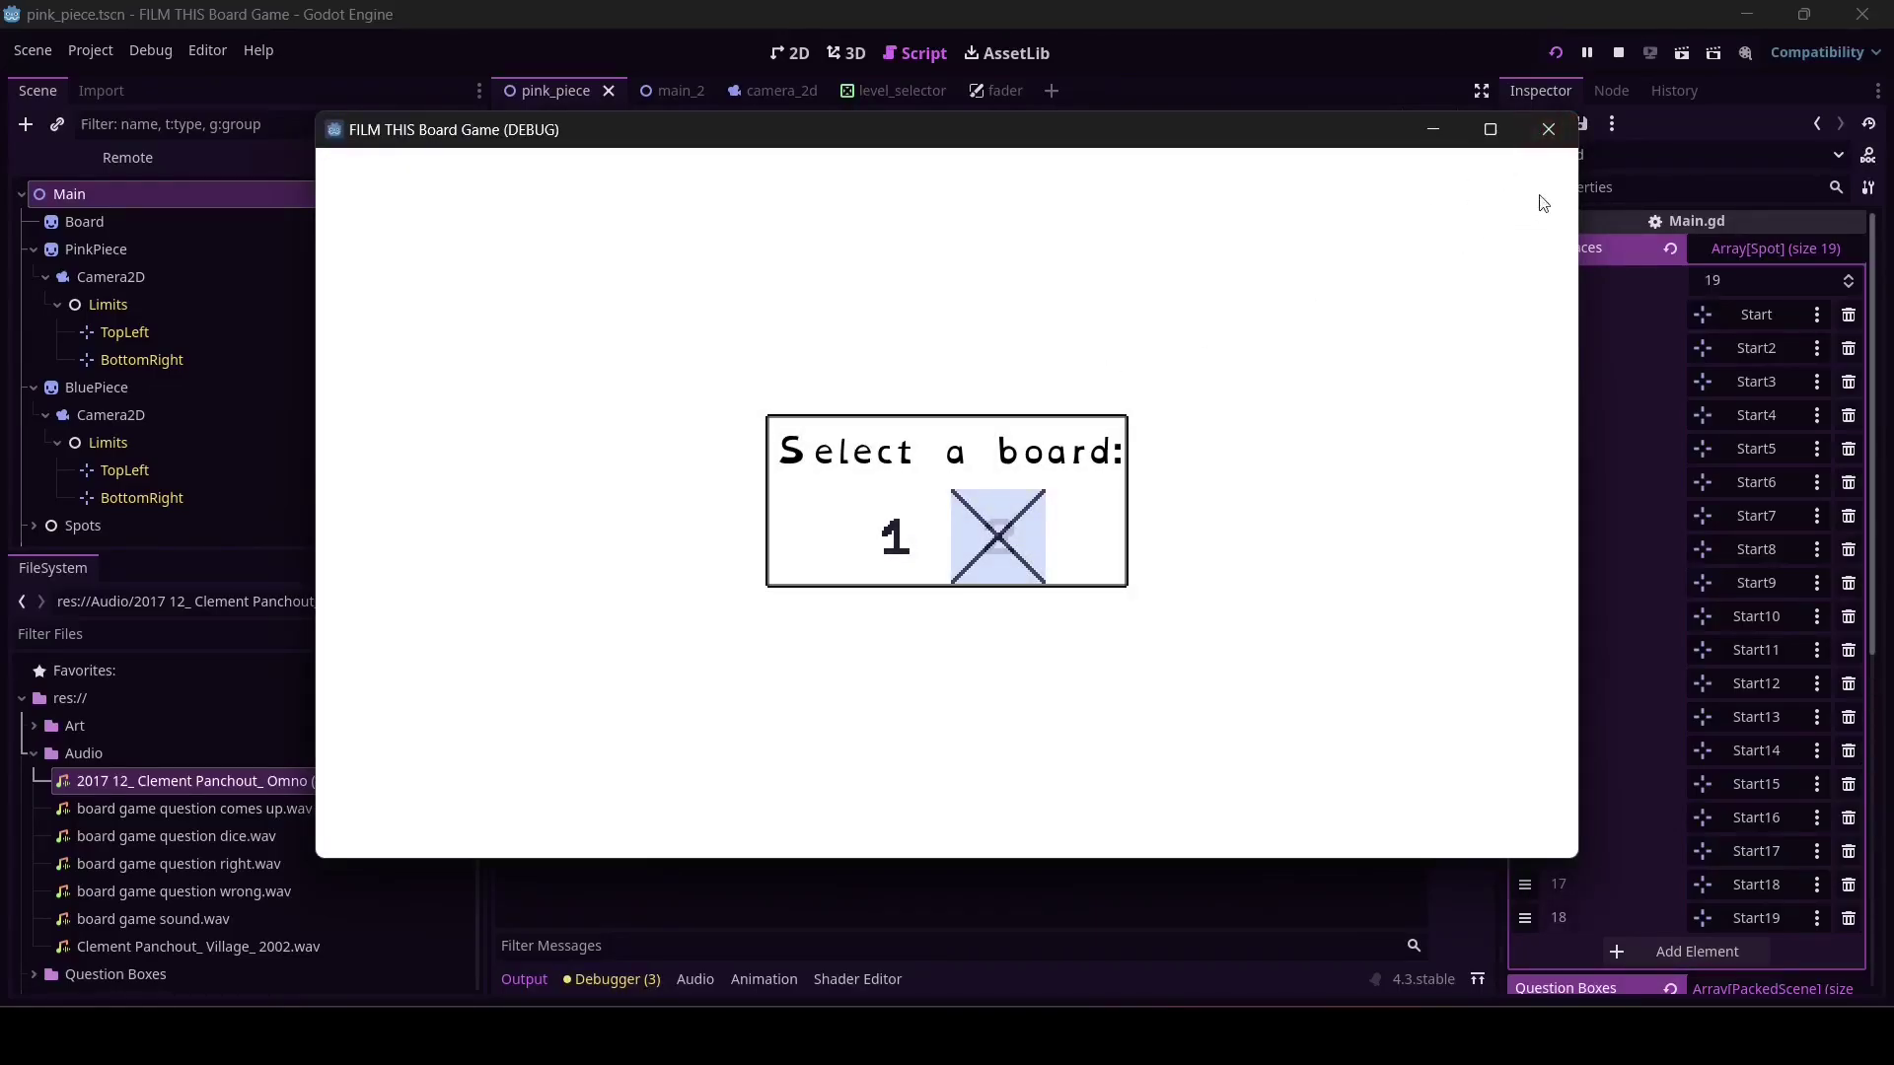
click(1547, 130)
- Reopen Project Settings, start editing the Boot Splash Image path, and switch to the browser
click(91, 51)
click(86, 75)
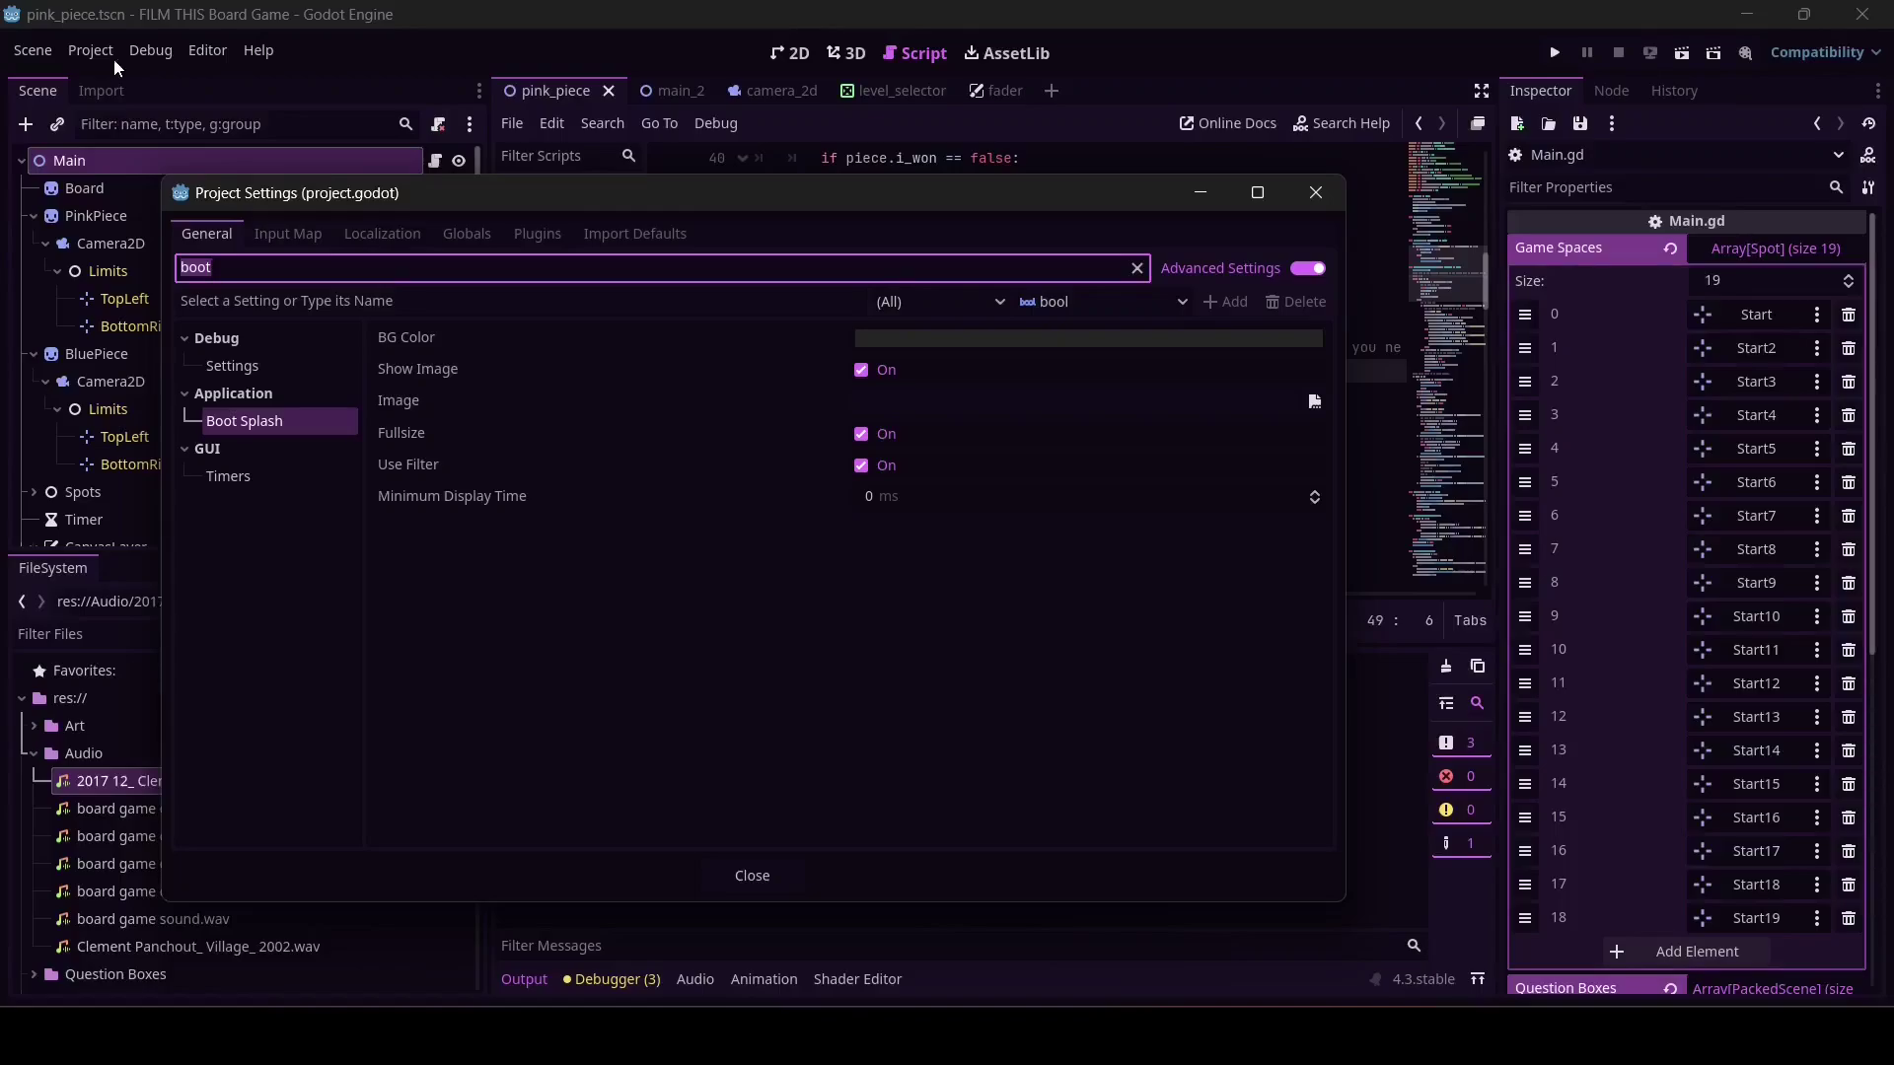
click(904, 405)
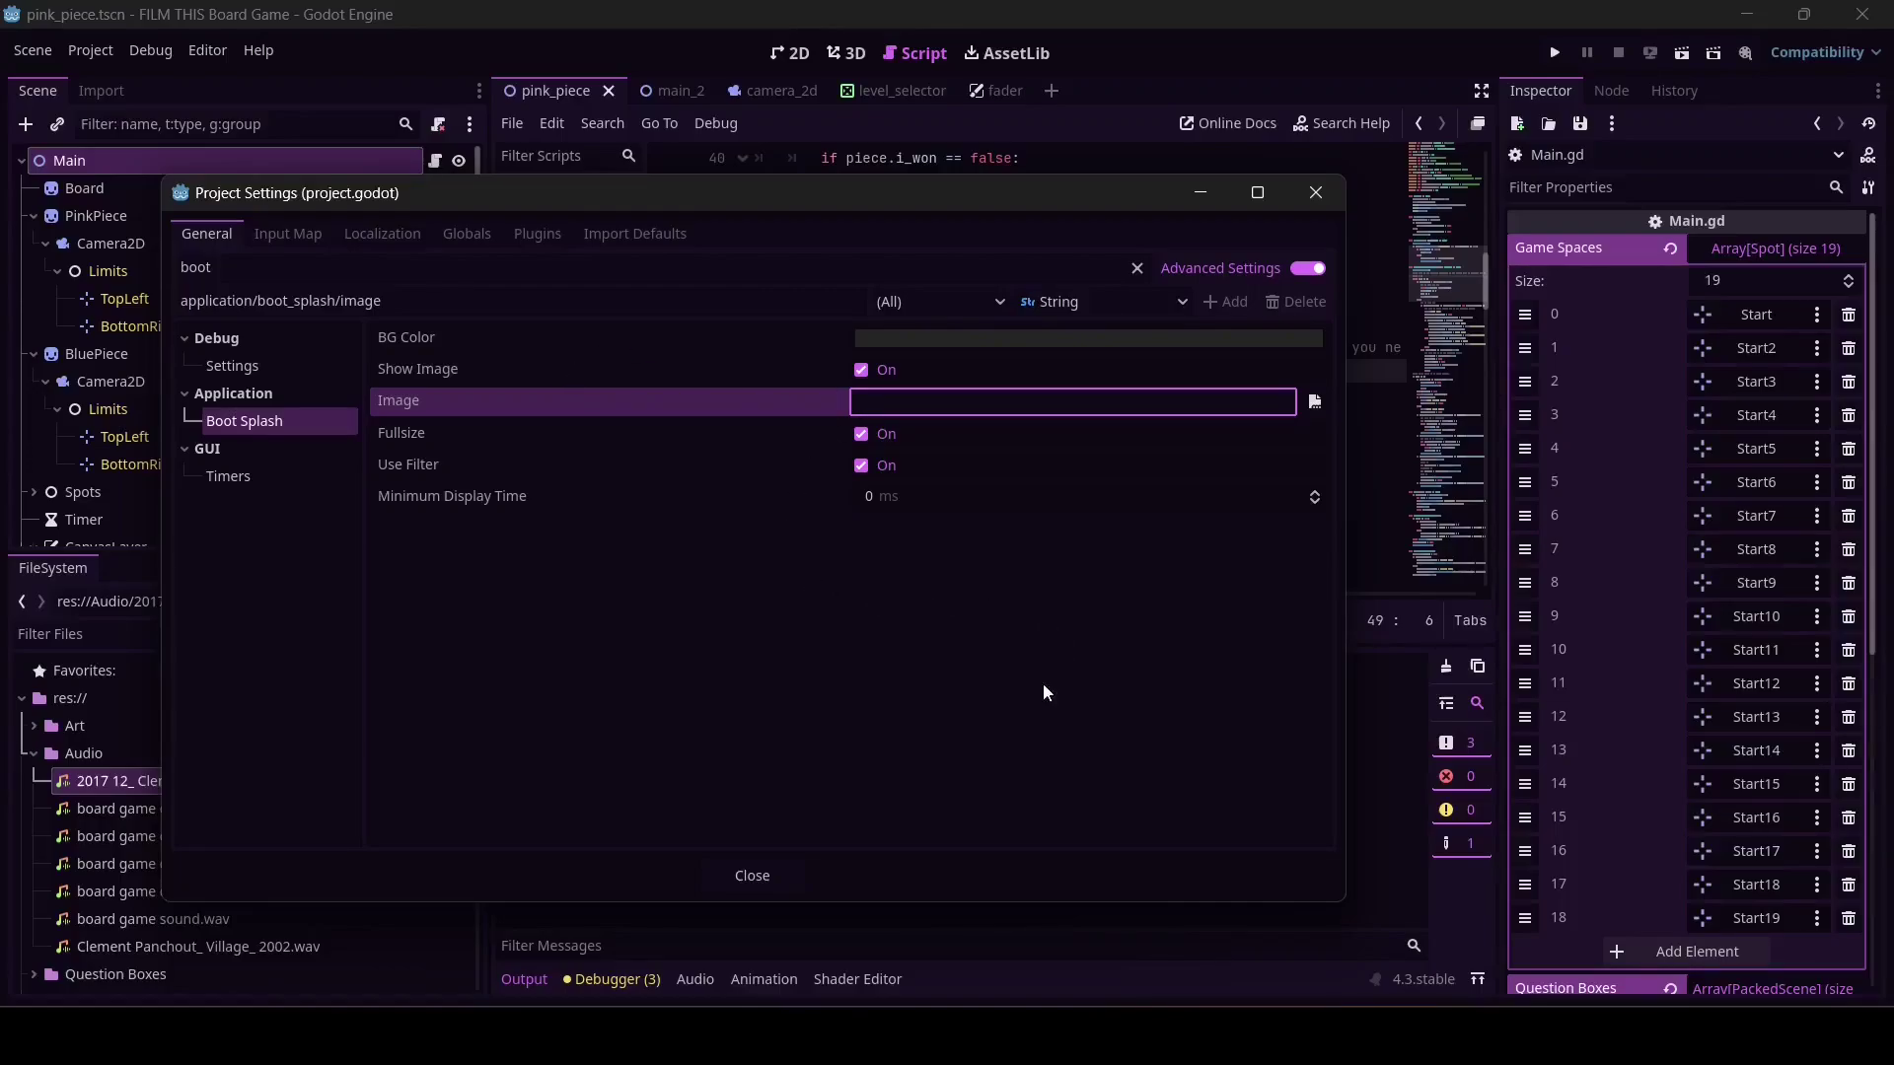
key(alt+Tab)
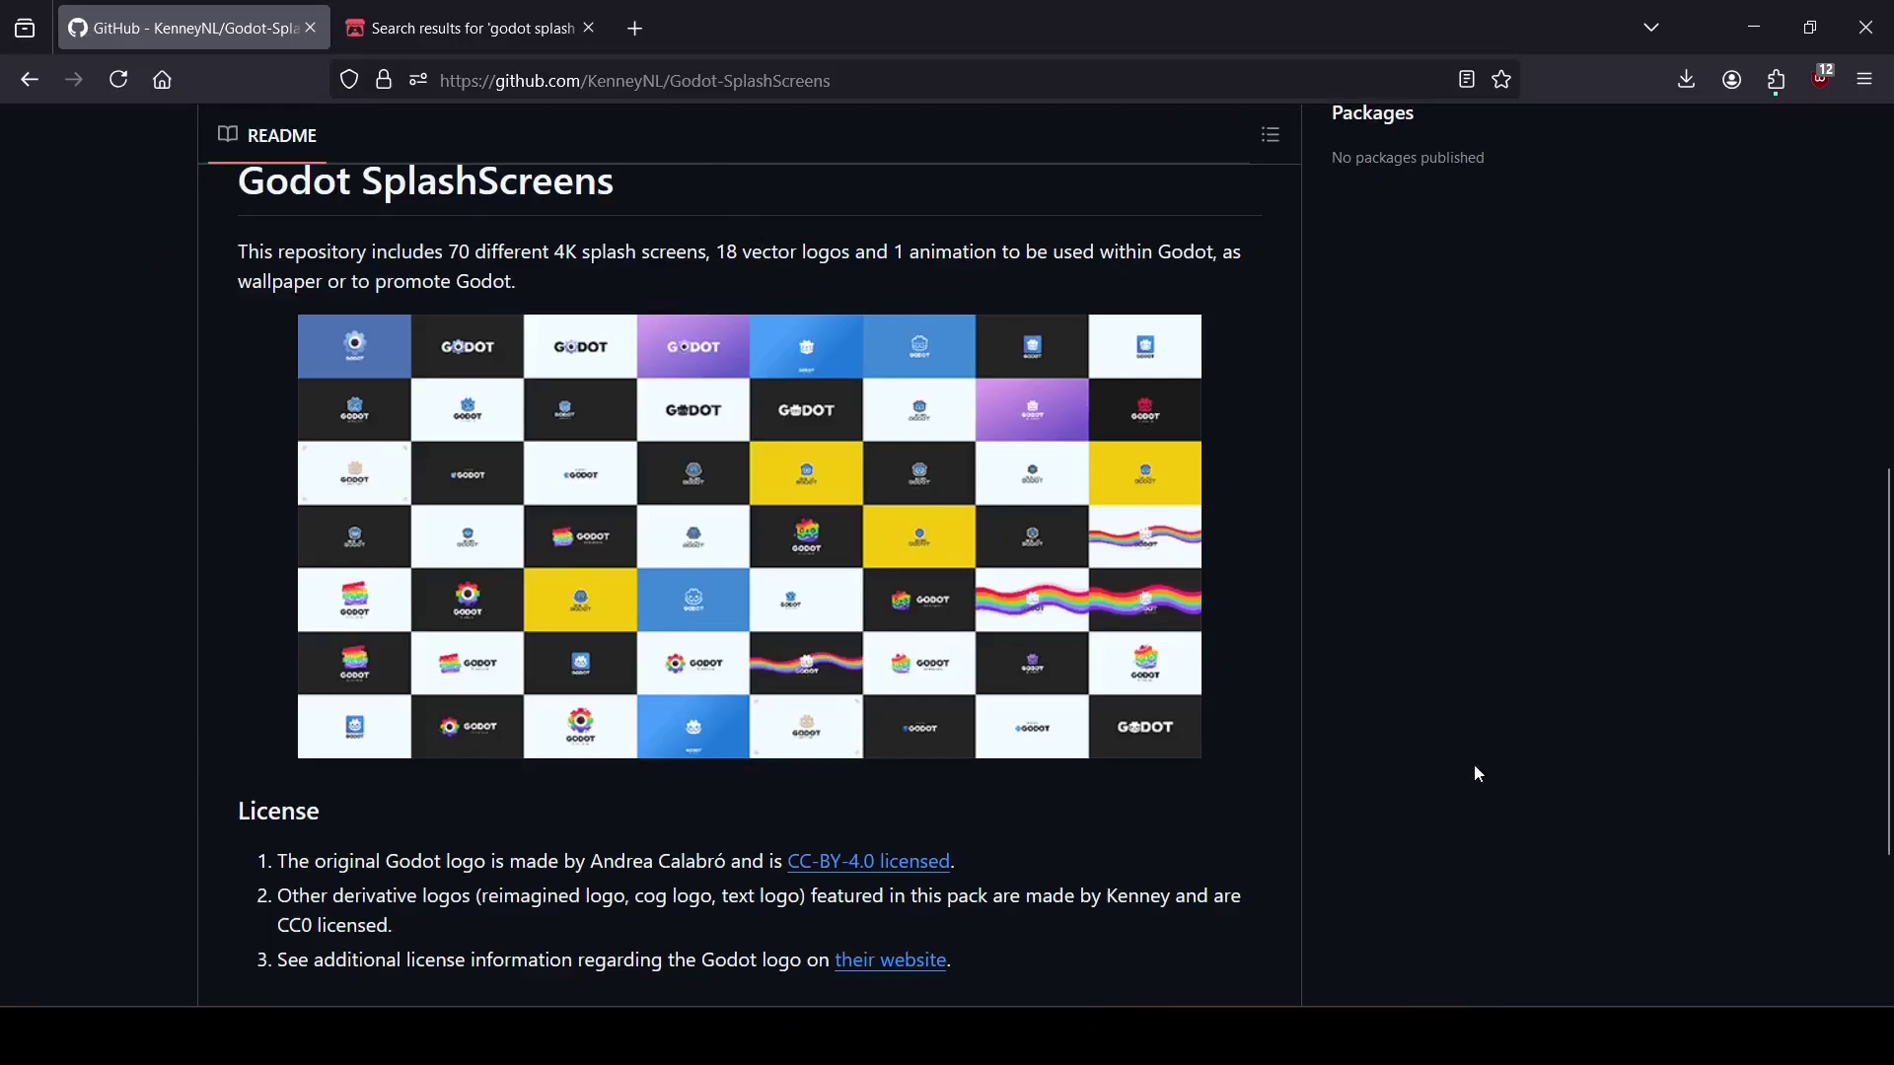
scroll(1466, 772, up, 2)
scroll(1465, 772, down, 2)
scroll(272, 357, down, 3)
scroll(274, 363, up, 2)
scroll(274, 363, up, 5)
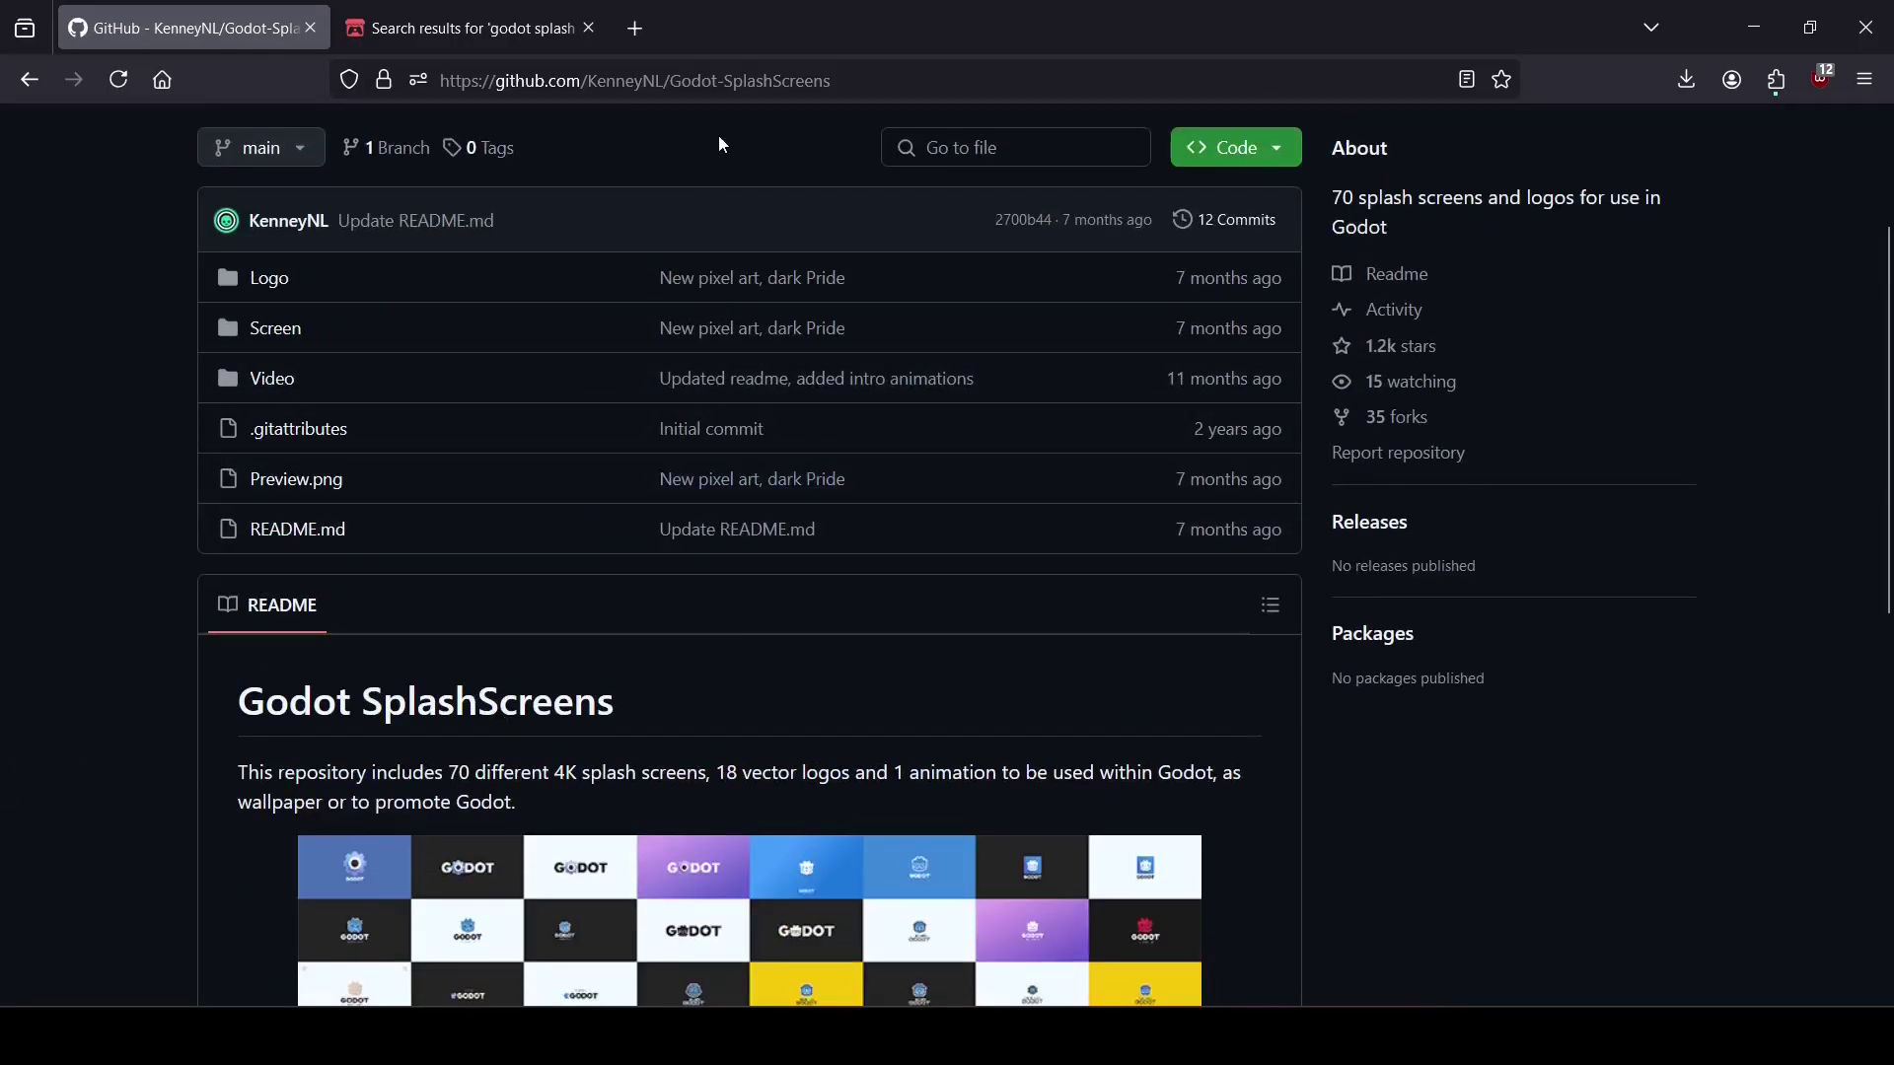
scroll(817, 150, up, 3)
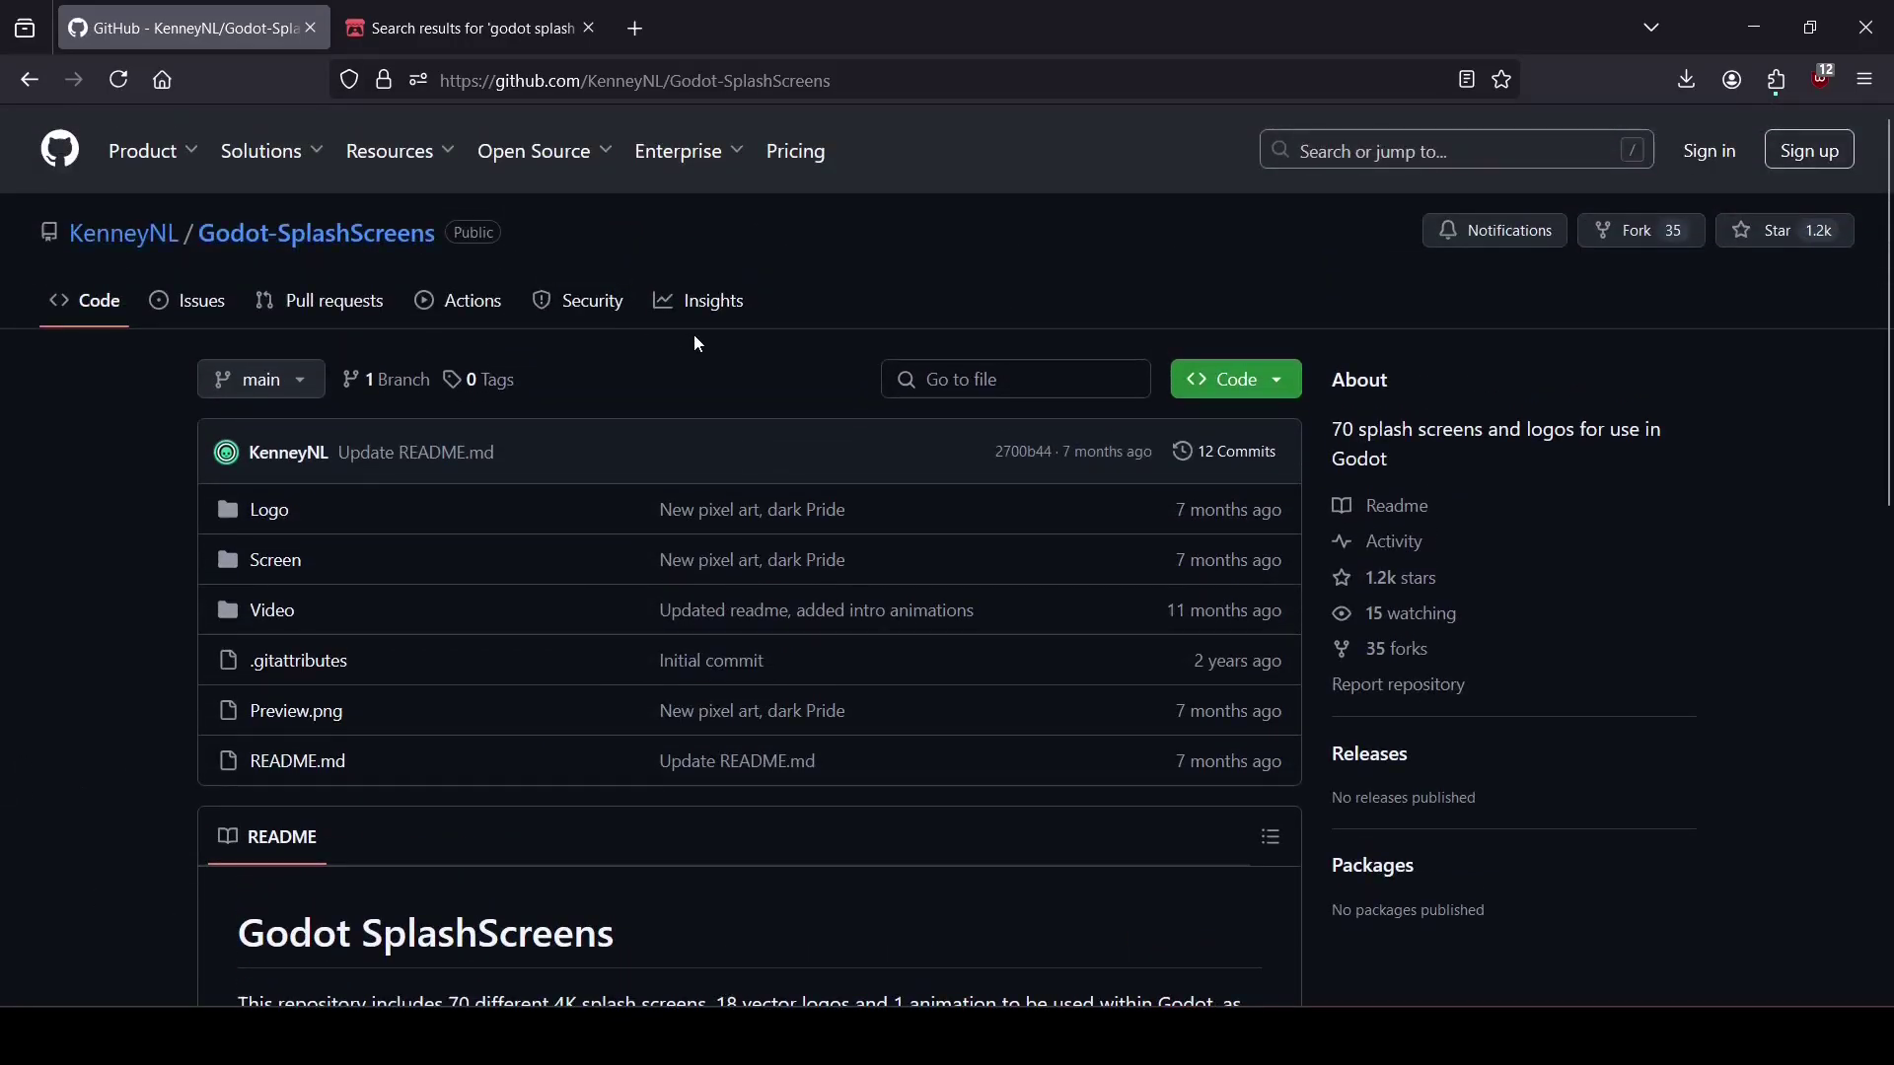
scroll(779, 533, down, 6)
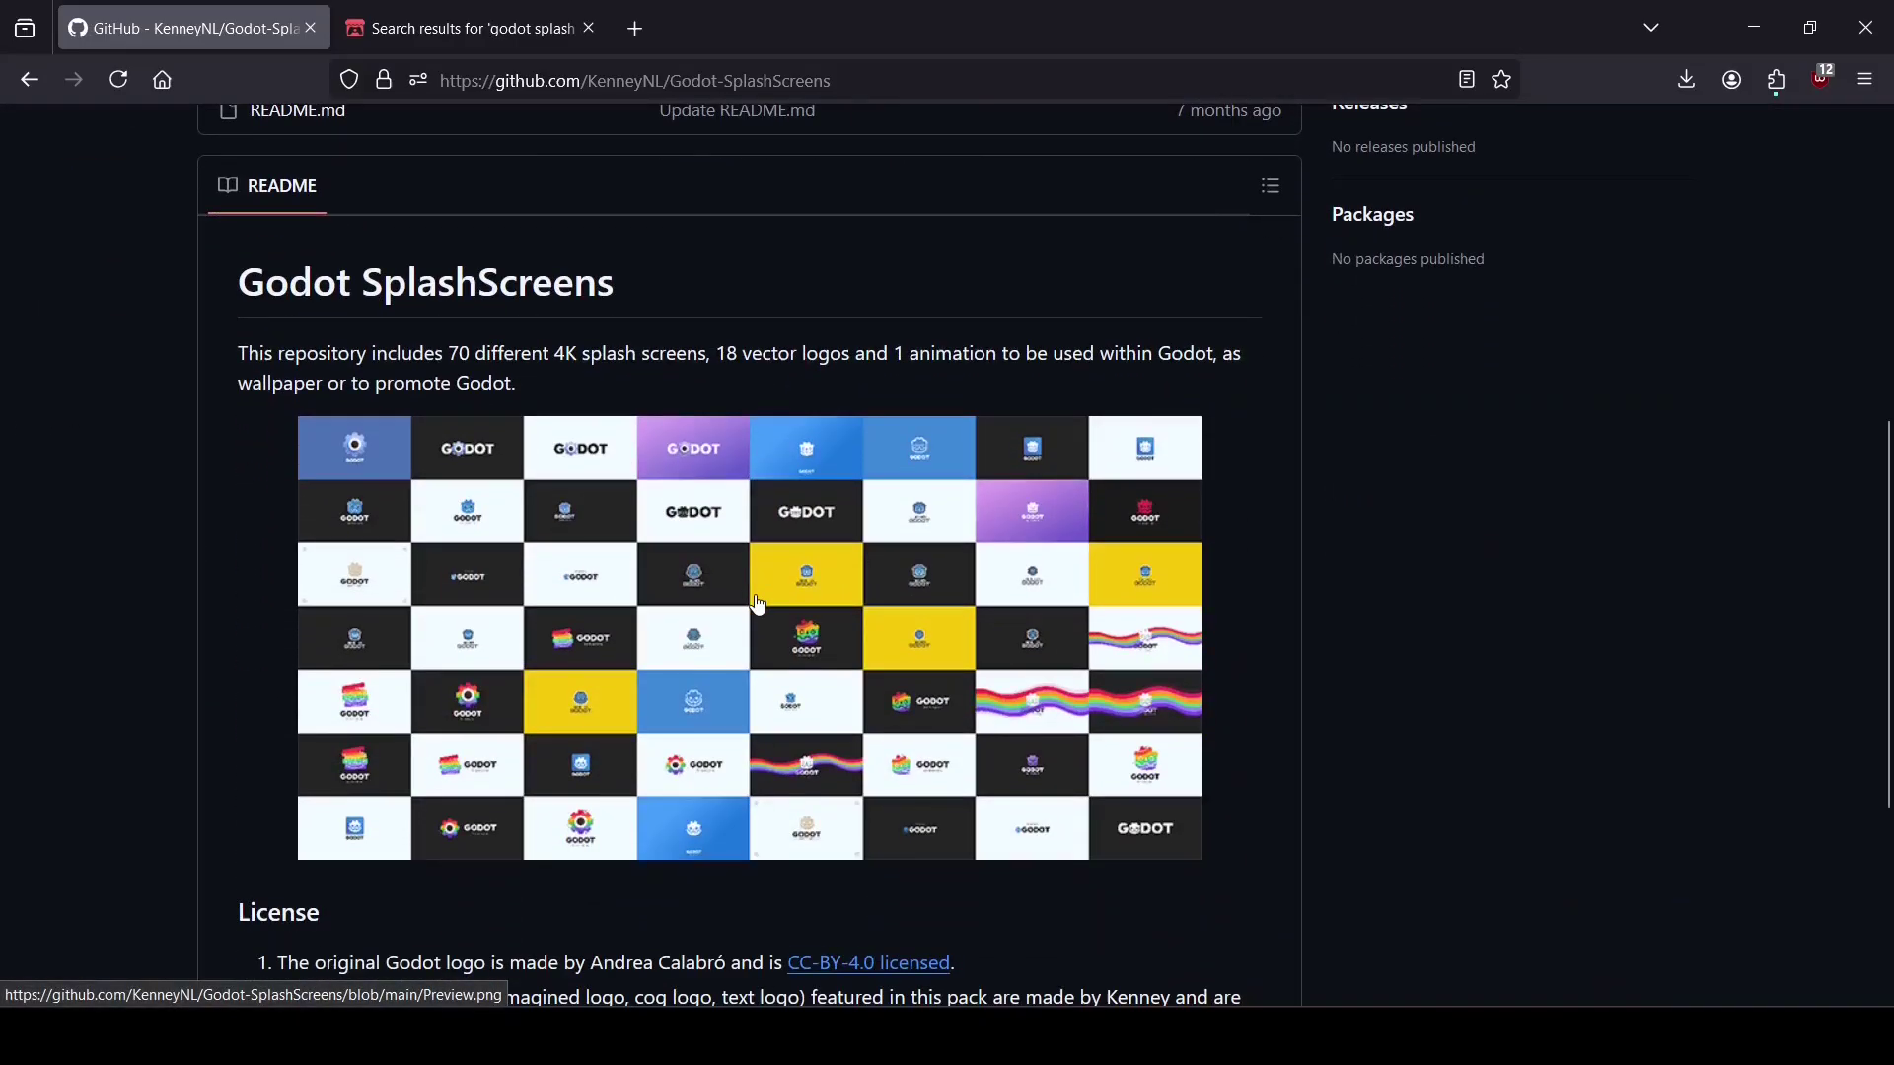
scroll(758, 605, down, 1)
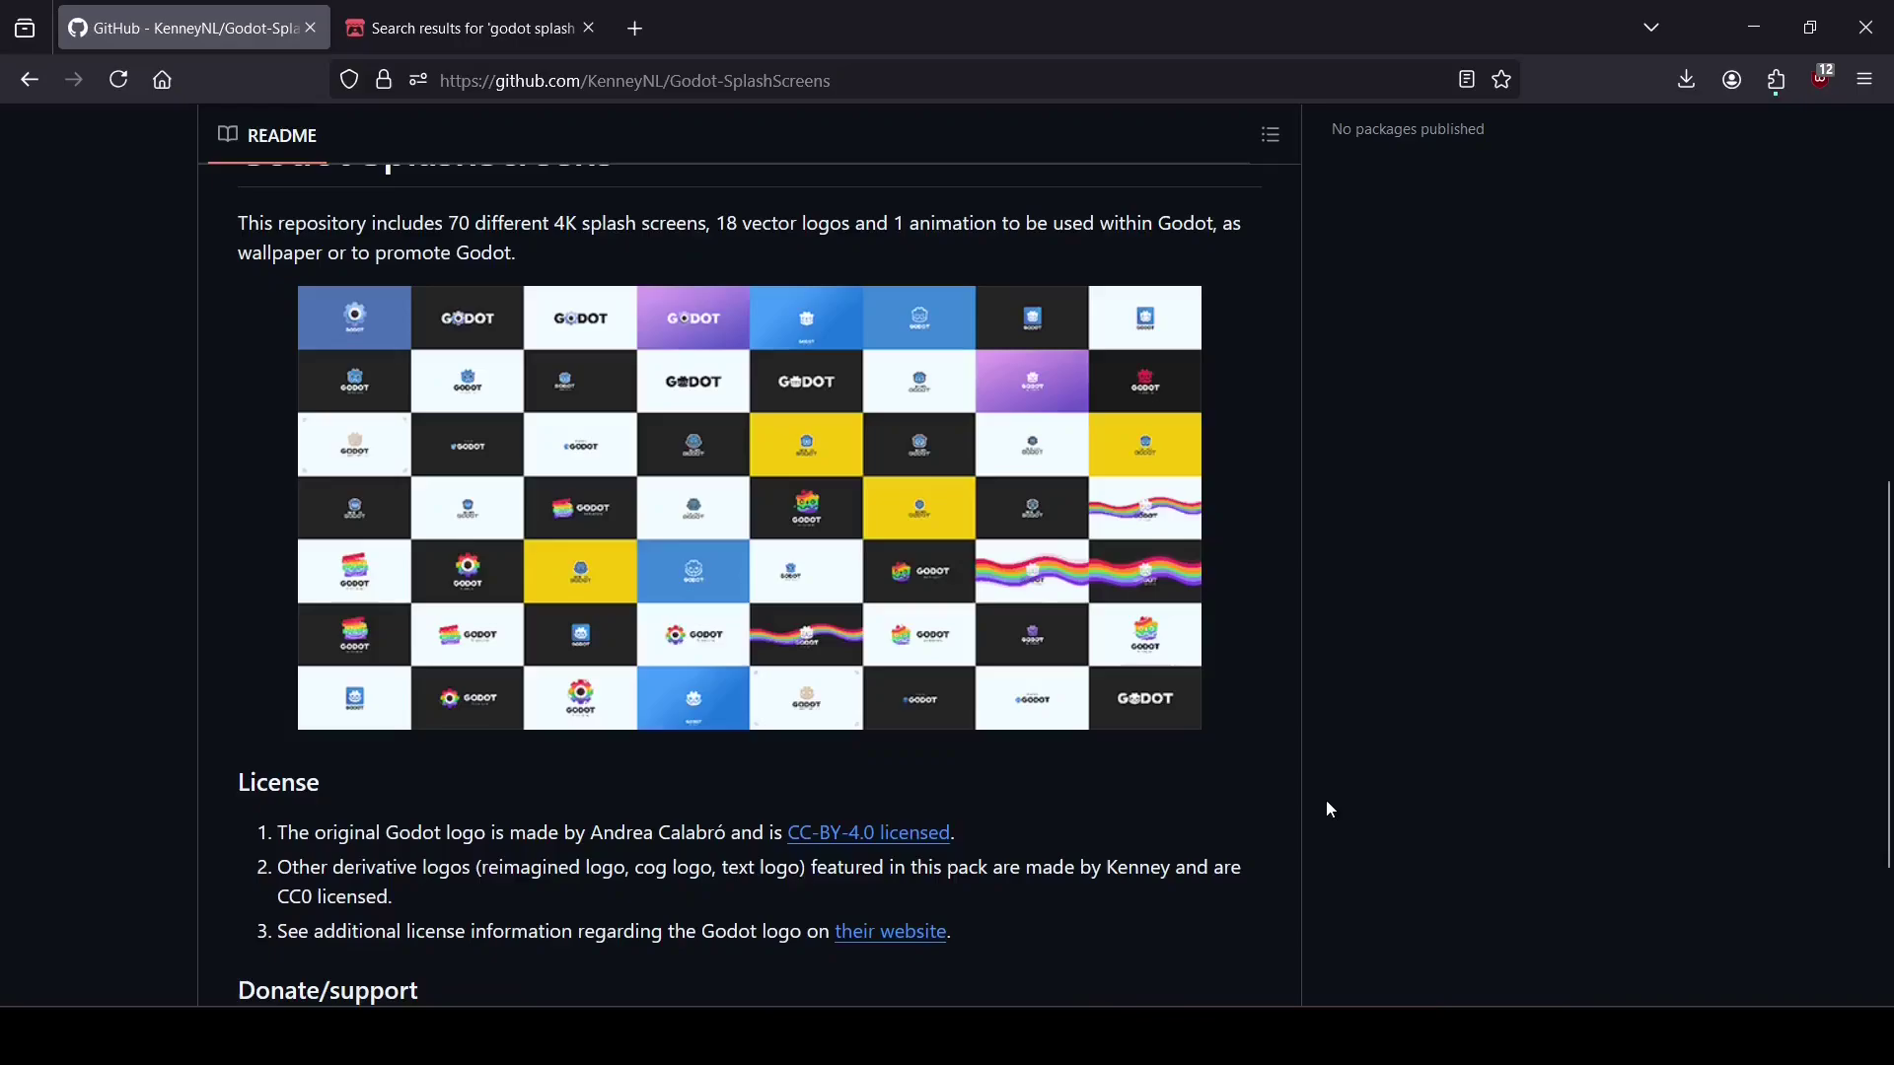
- Browse the itch.io Godot splash screen search results, then return to Godot's Boot Splash settings
click(464, 27)
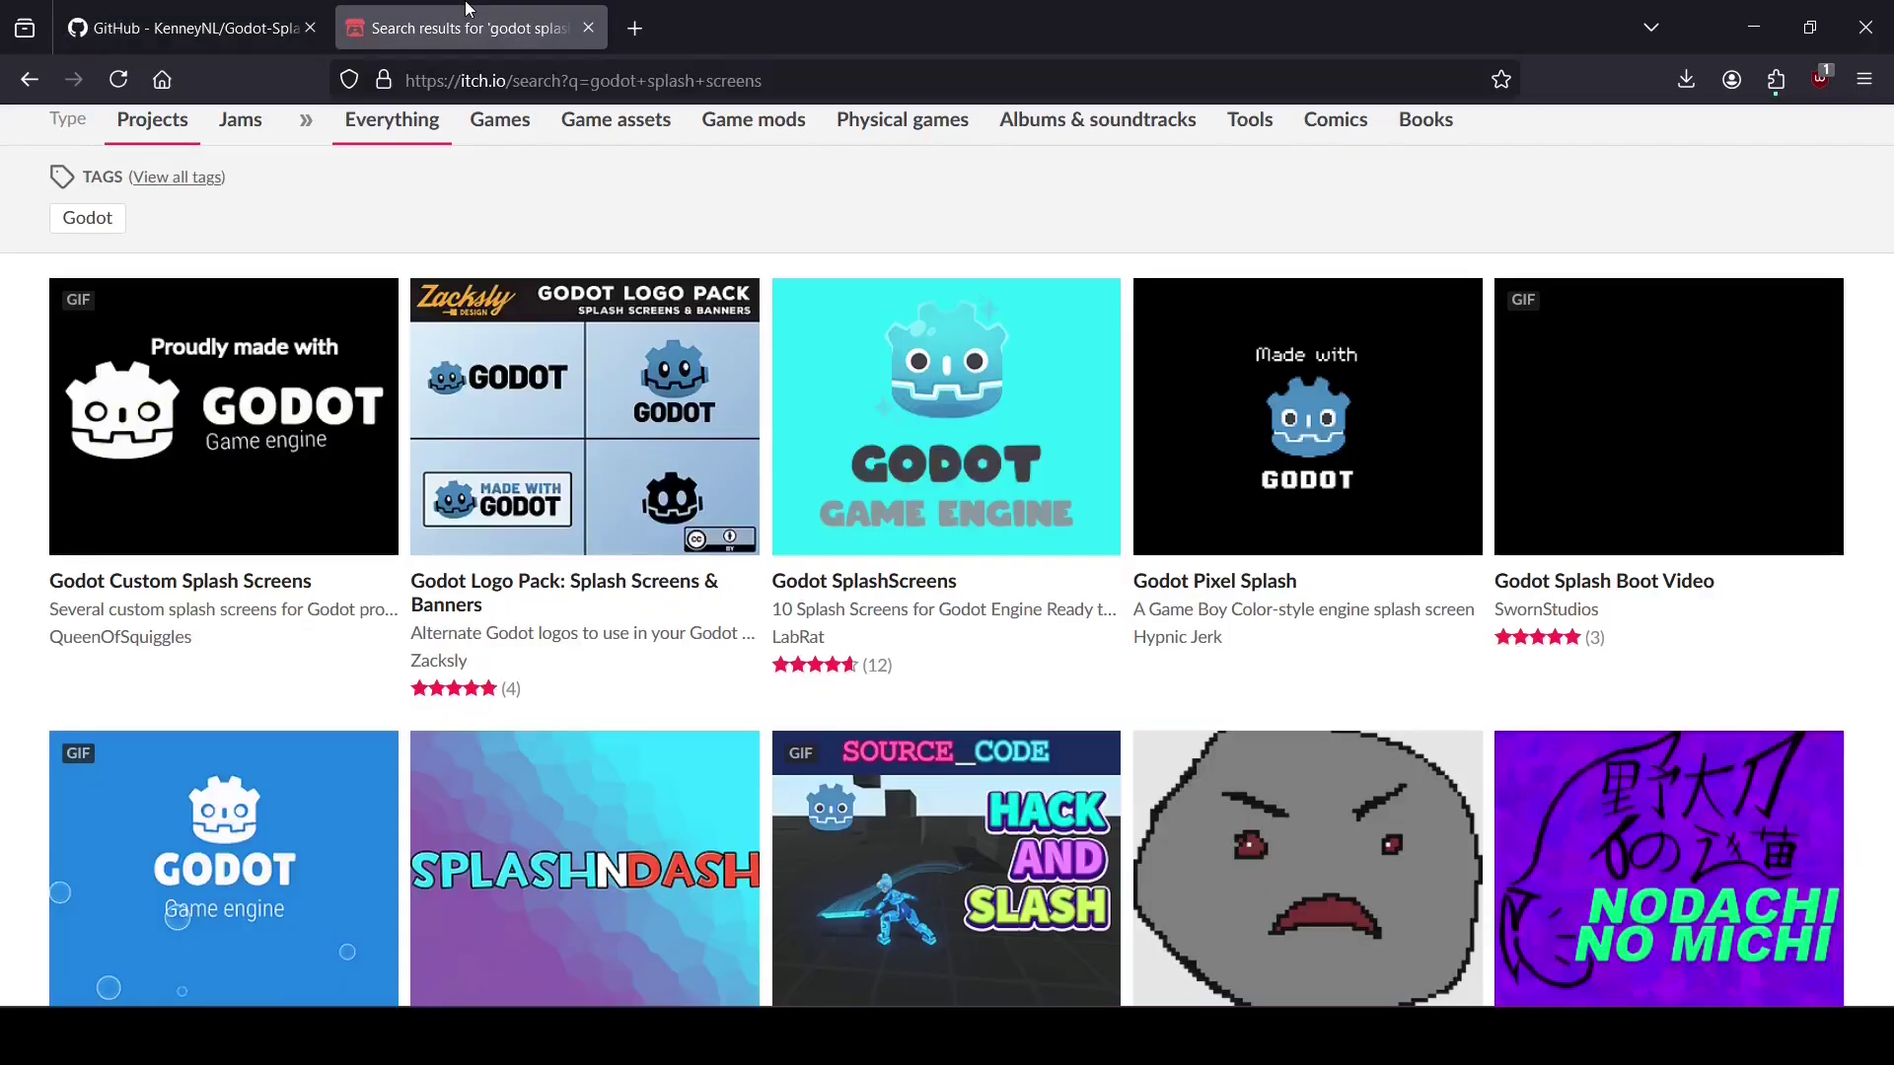
scroll(793, 142, up, 2)
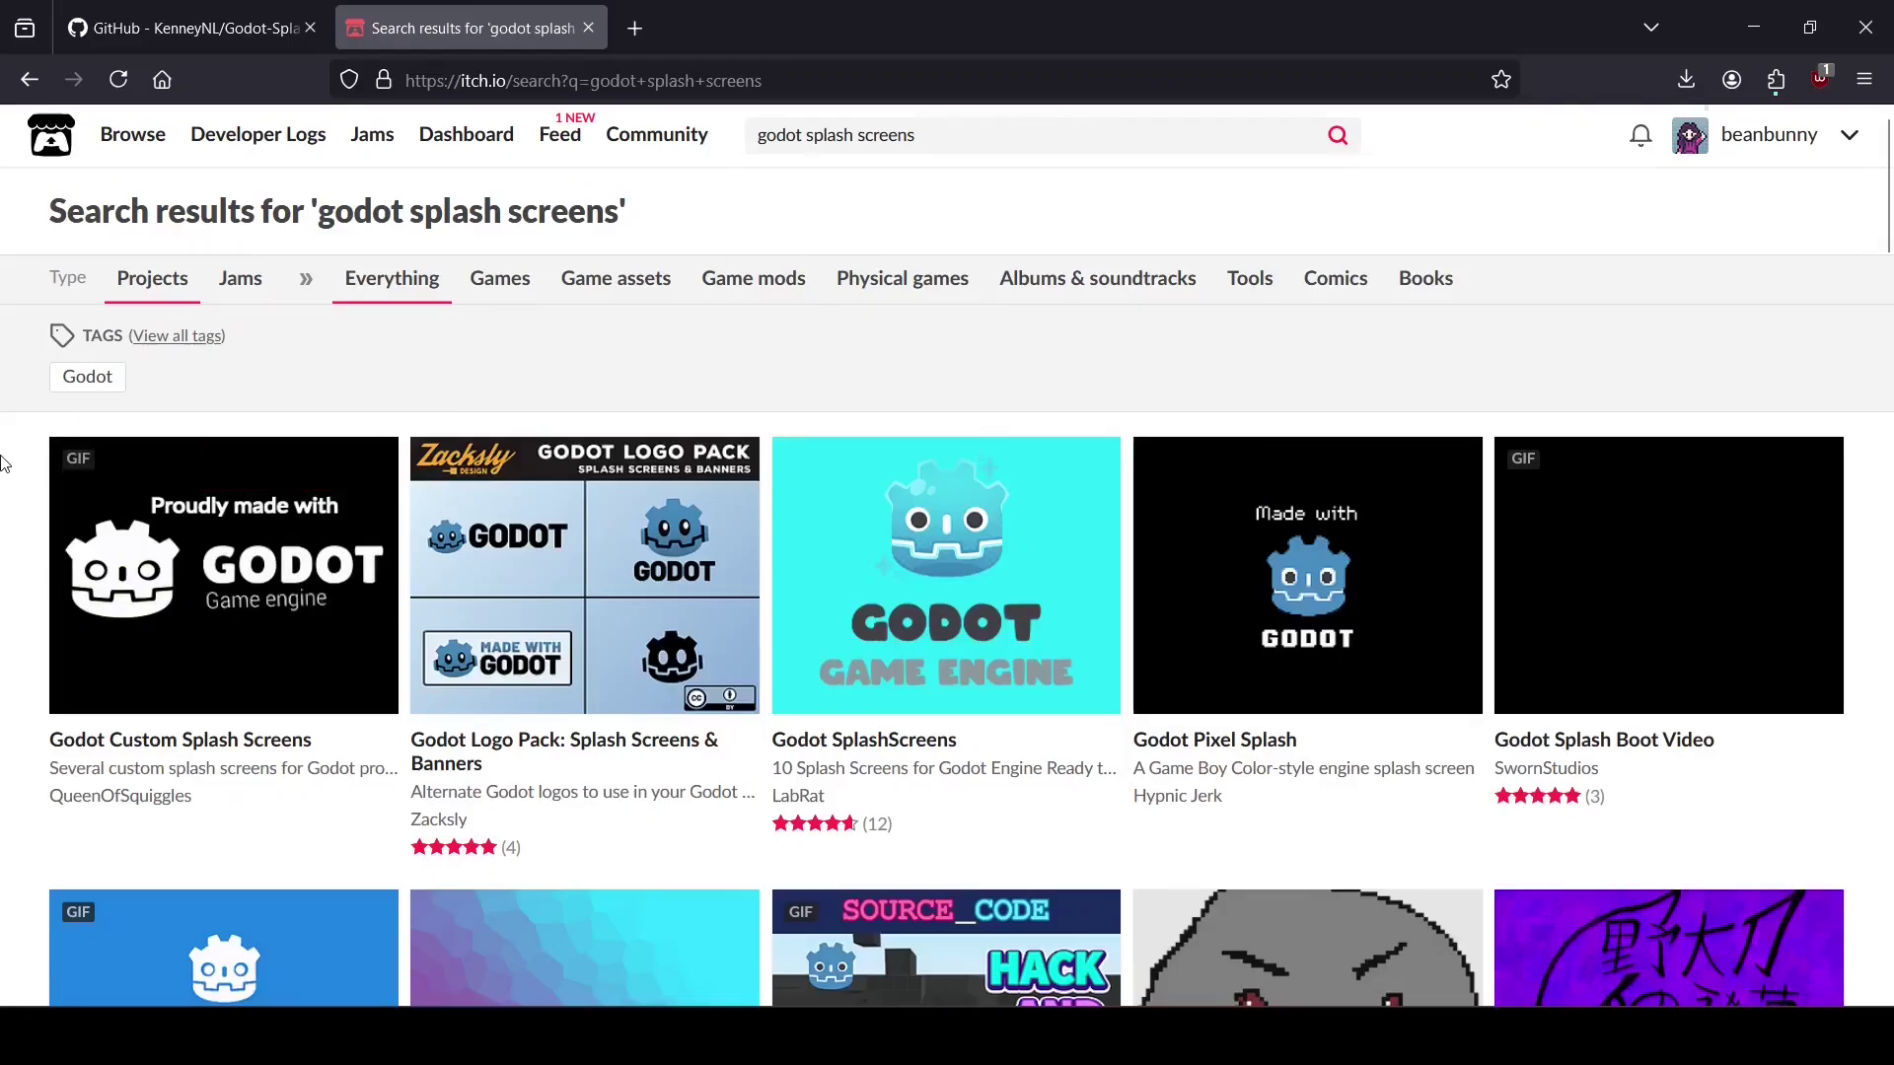
scroll(382, 535, down, 3)
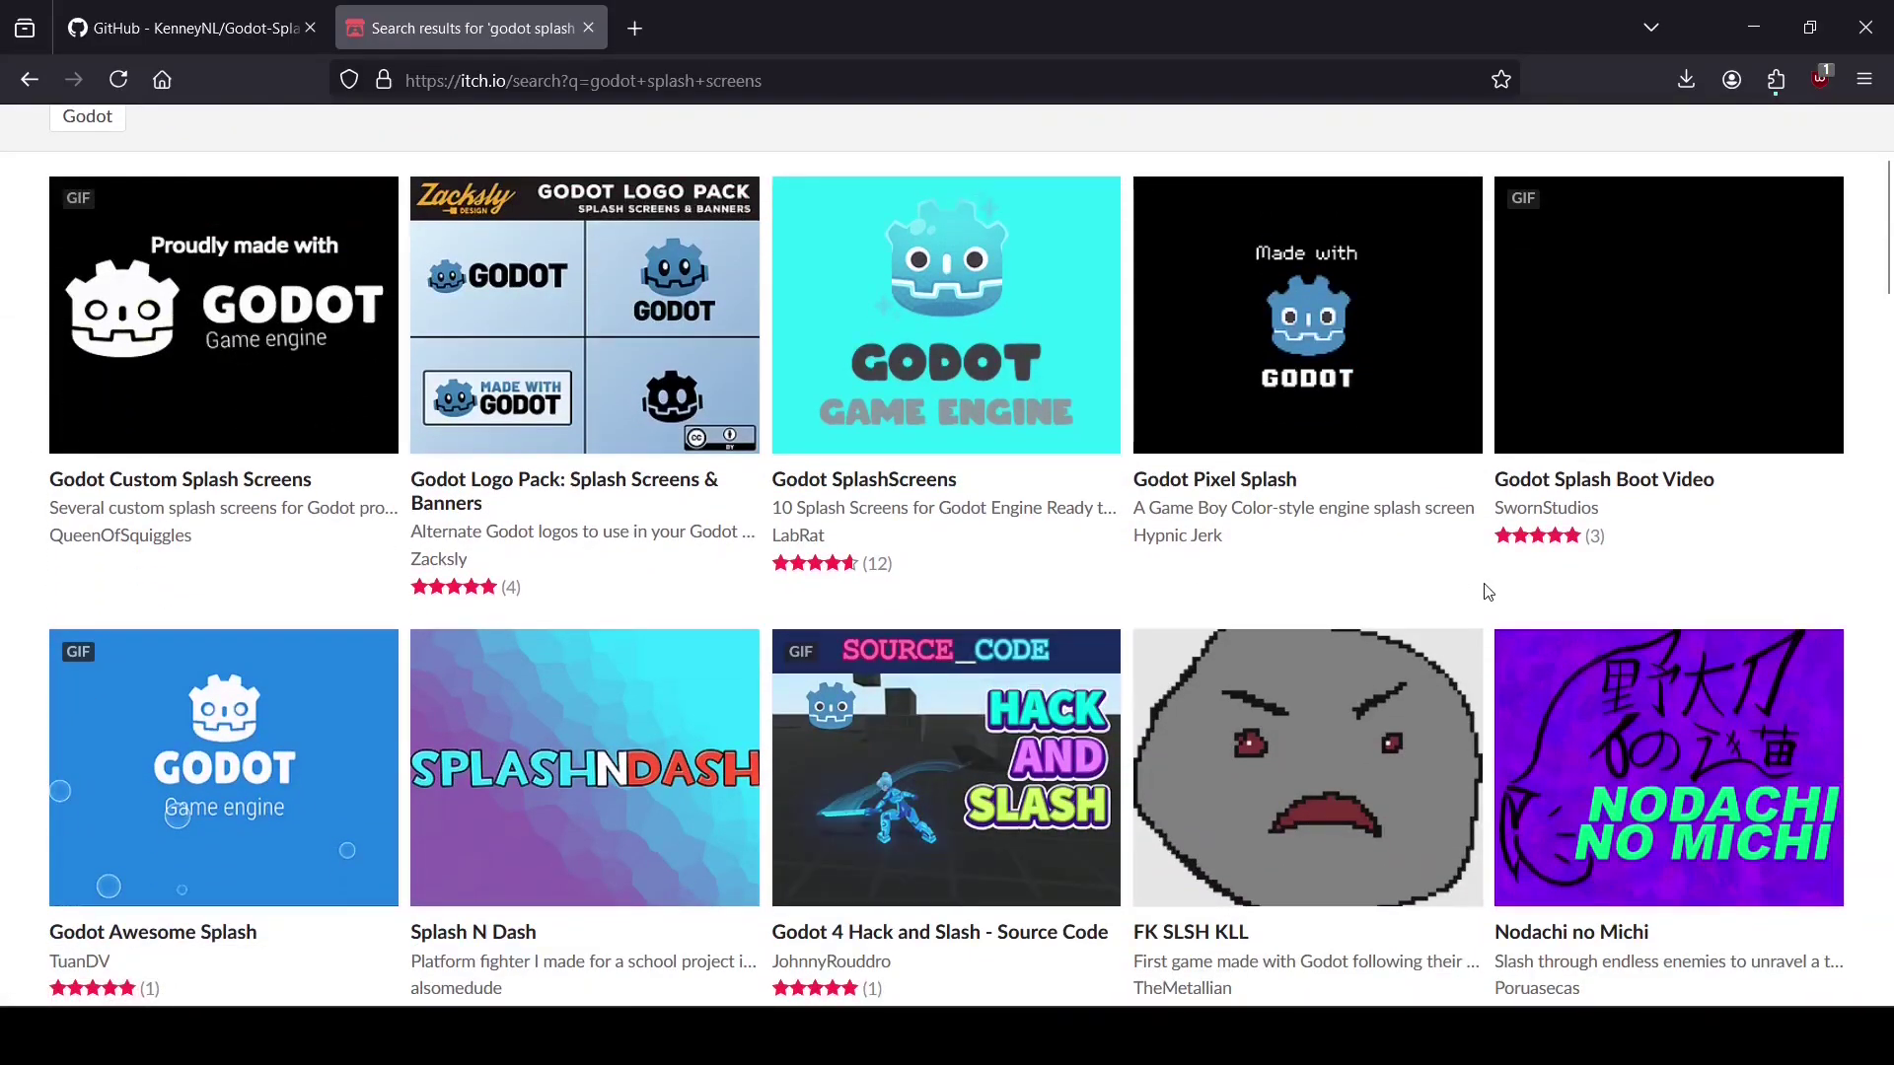
mouse_move(232, 434)
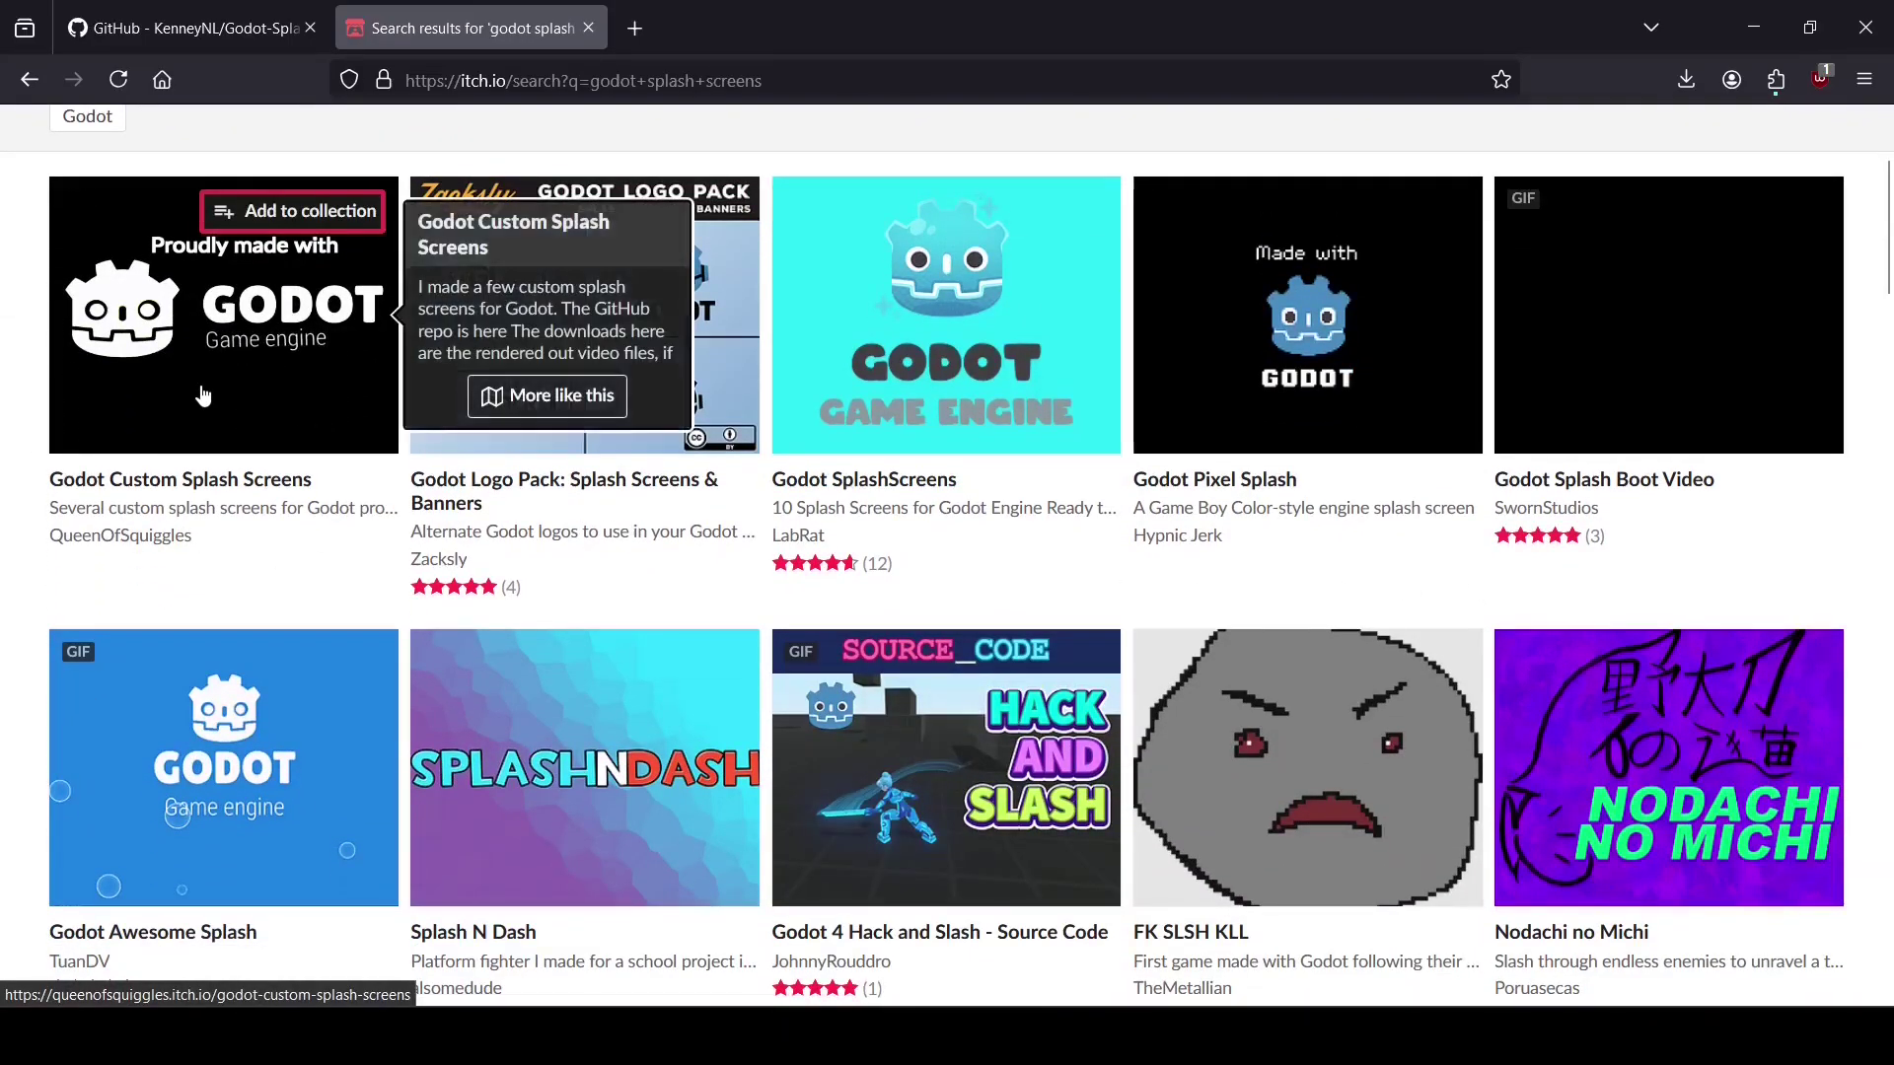
mouse_move(612, 407)
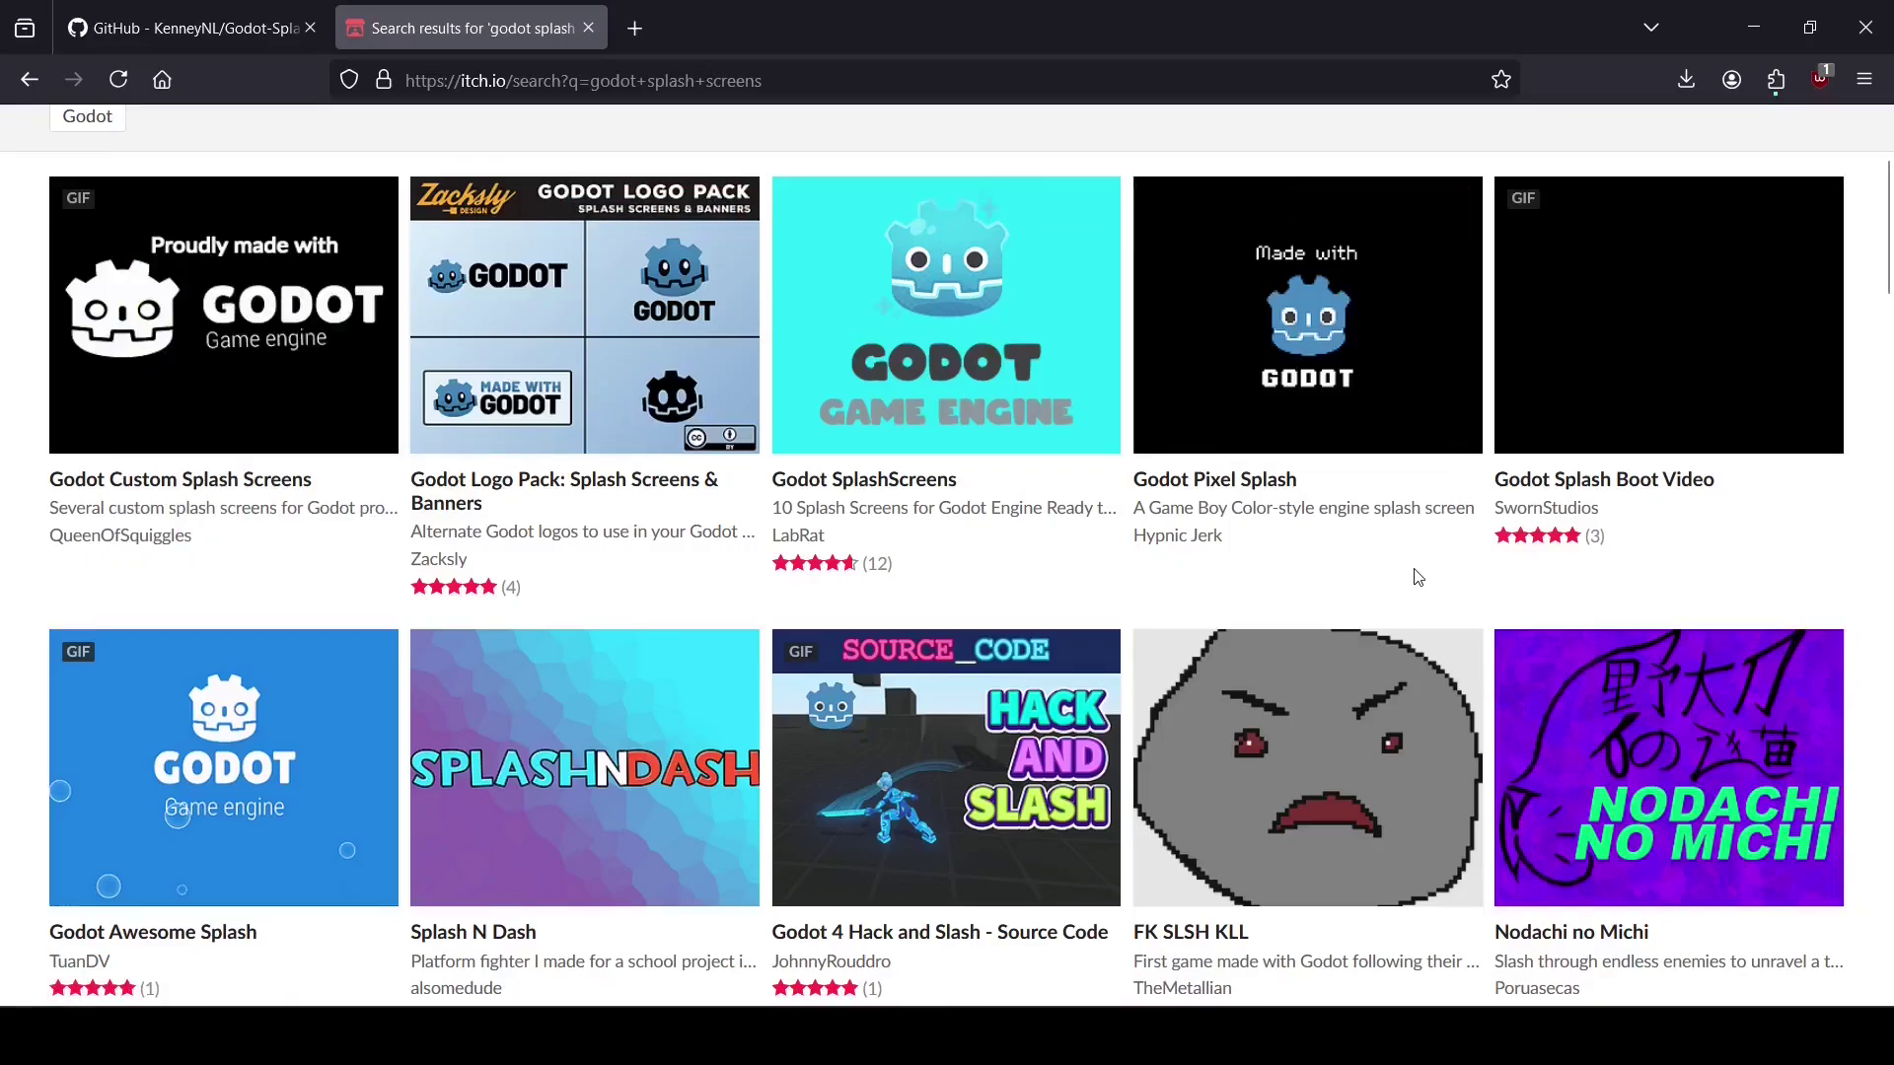
key(alt+Tab)
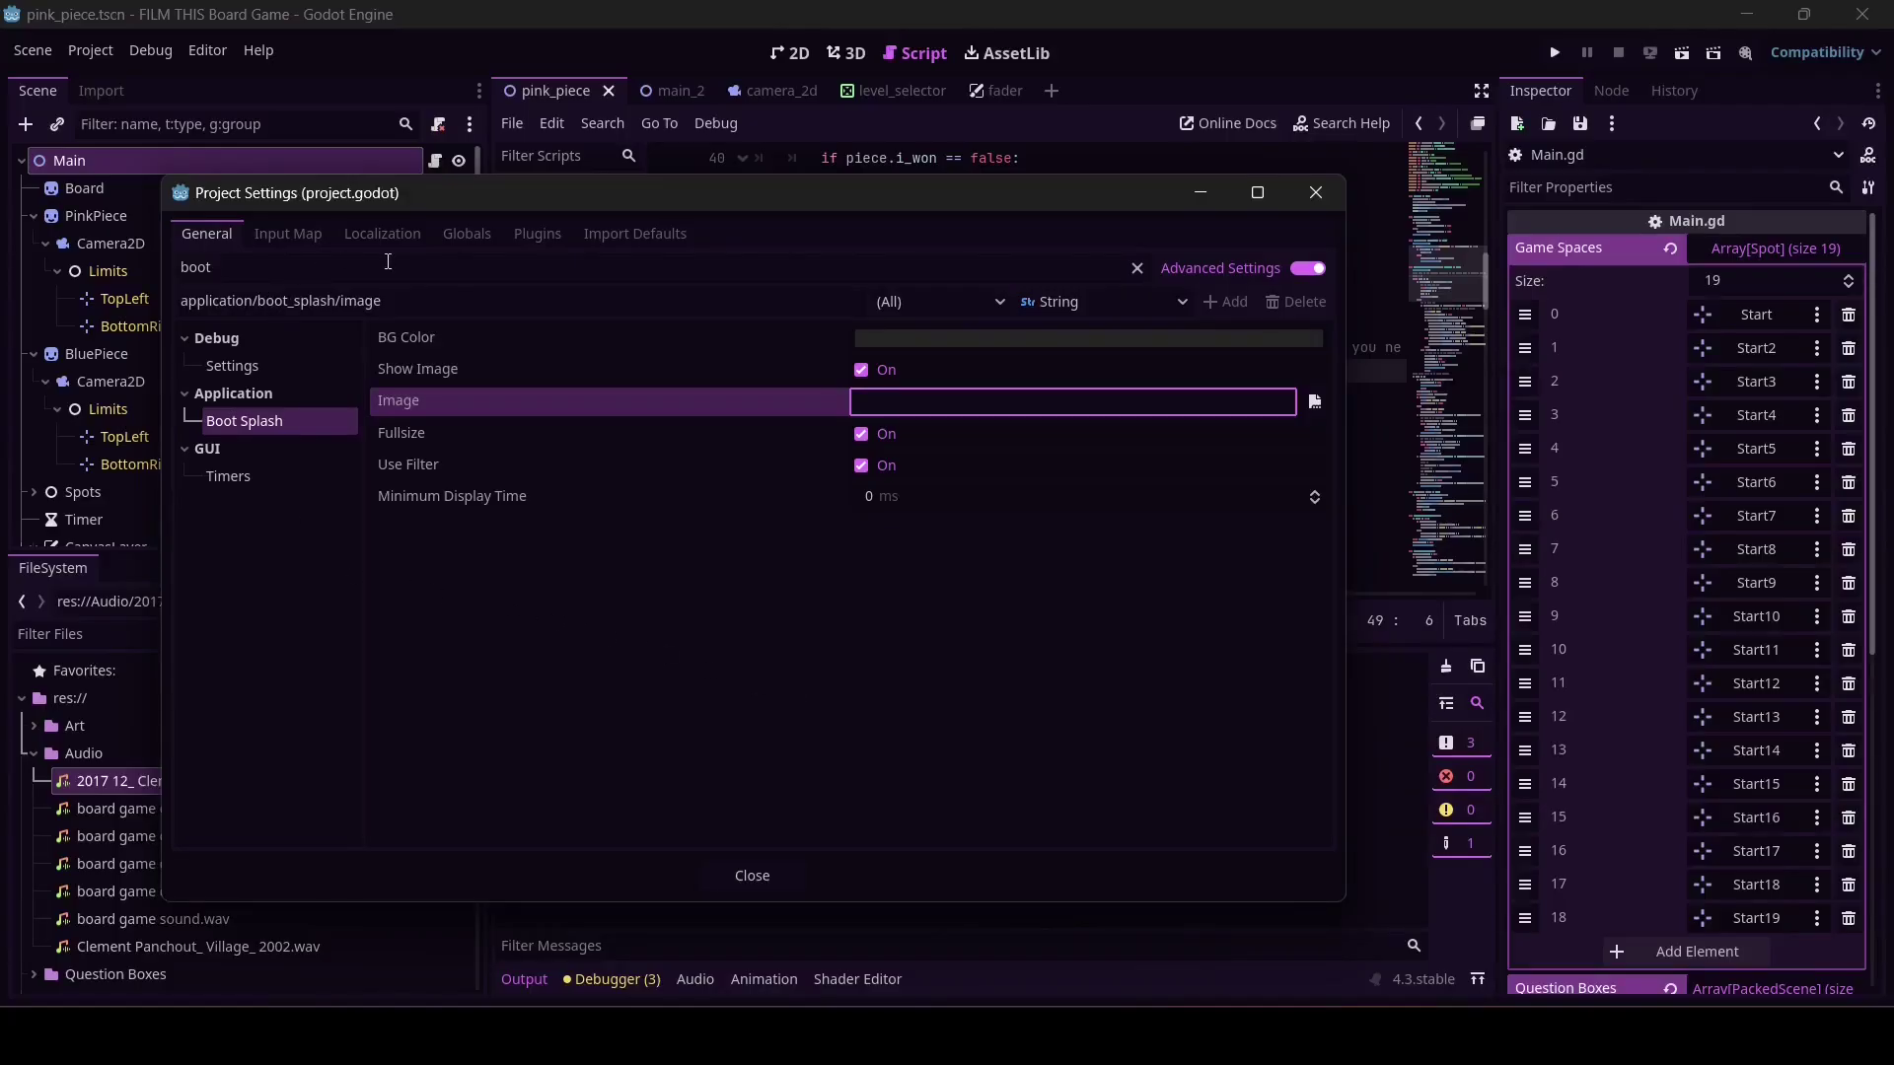
- In the Input Map, filter for ui_click and open its Left Mouse Button event settings
click(288, 234)
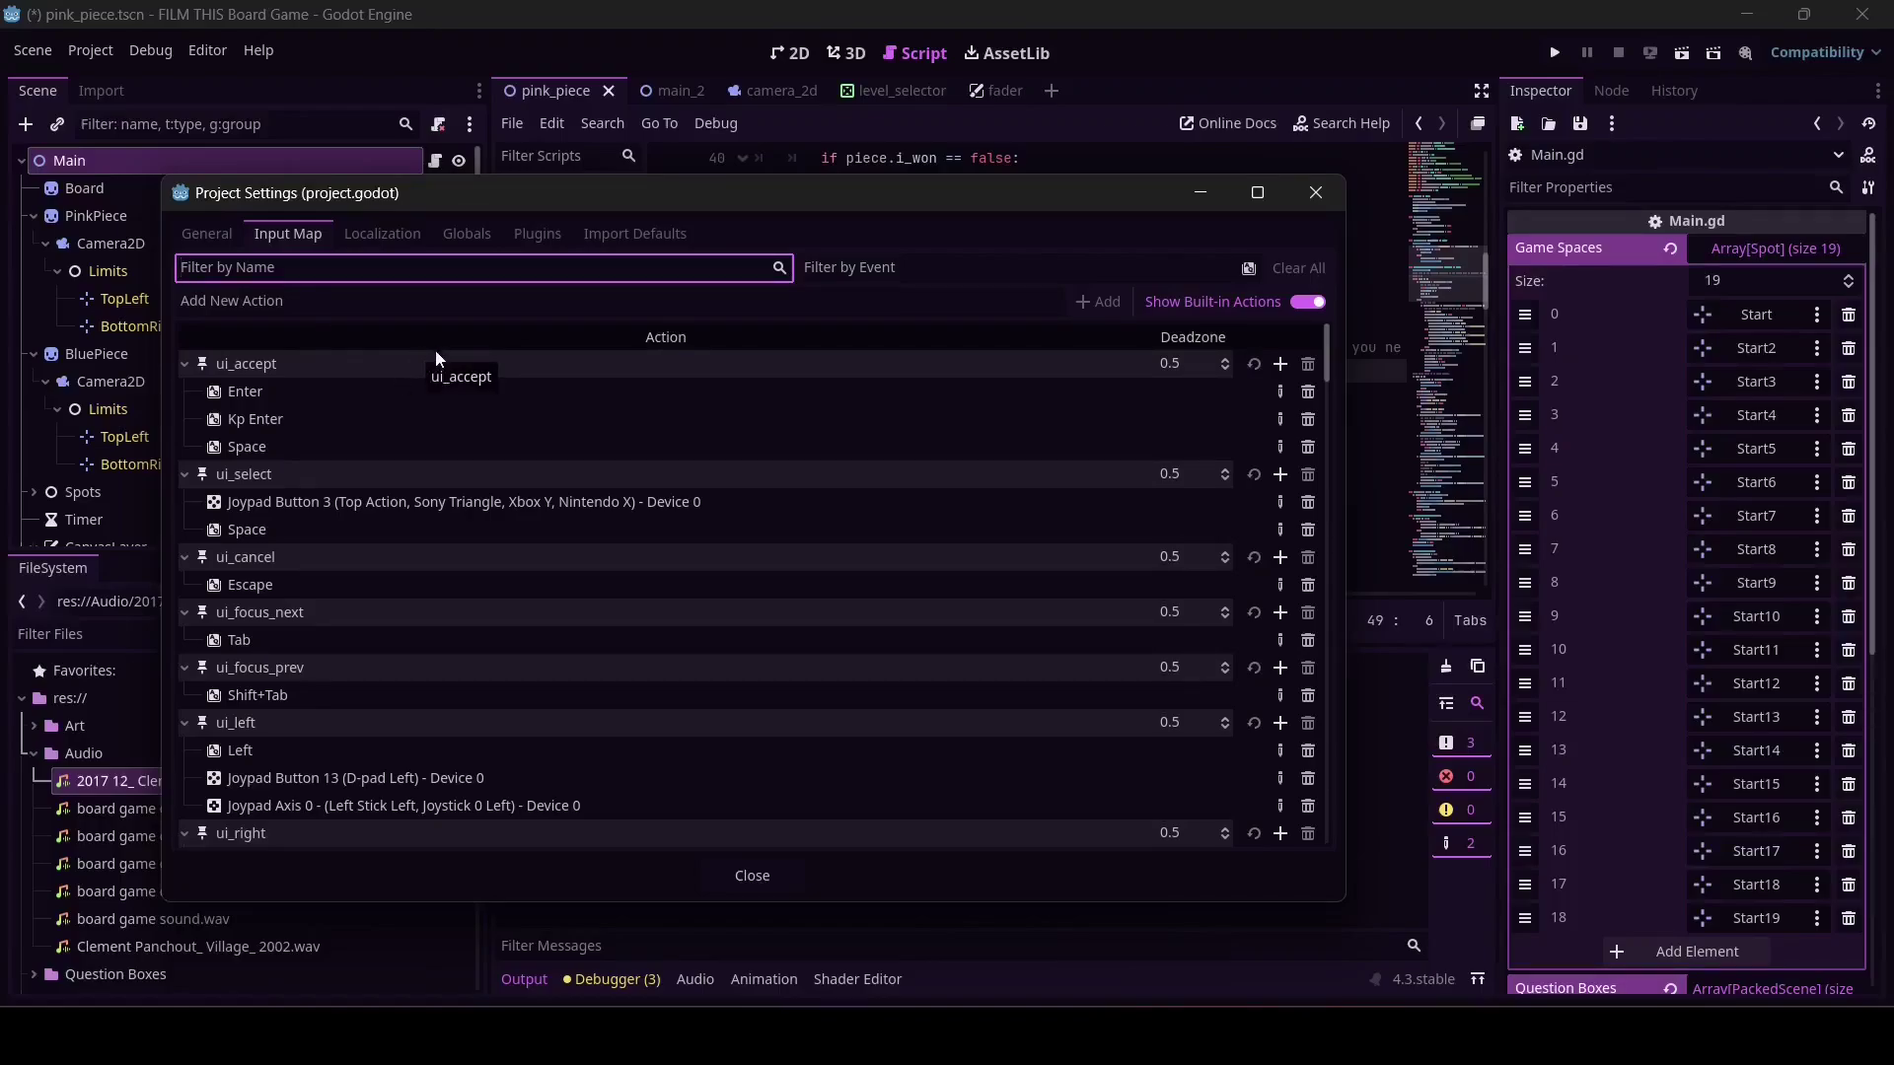
scroll(499, 427, down, 5)
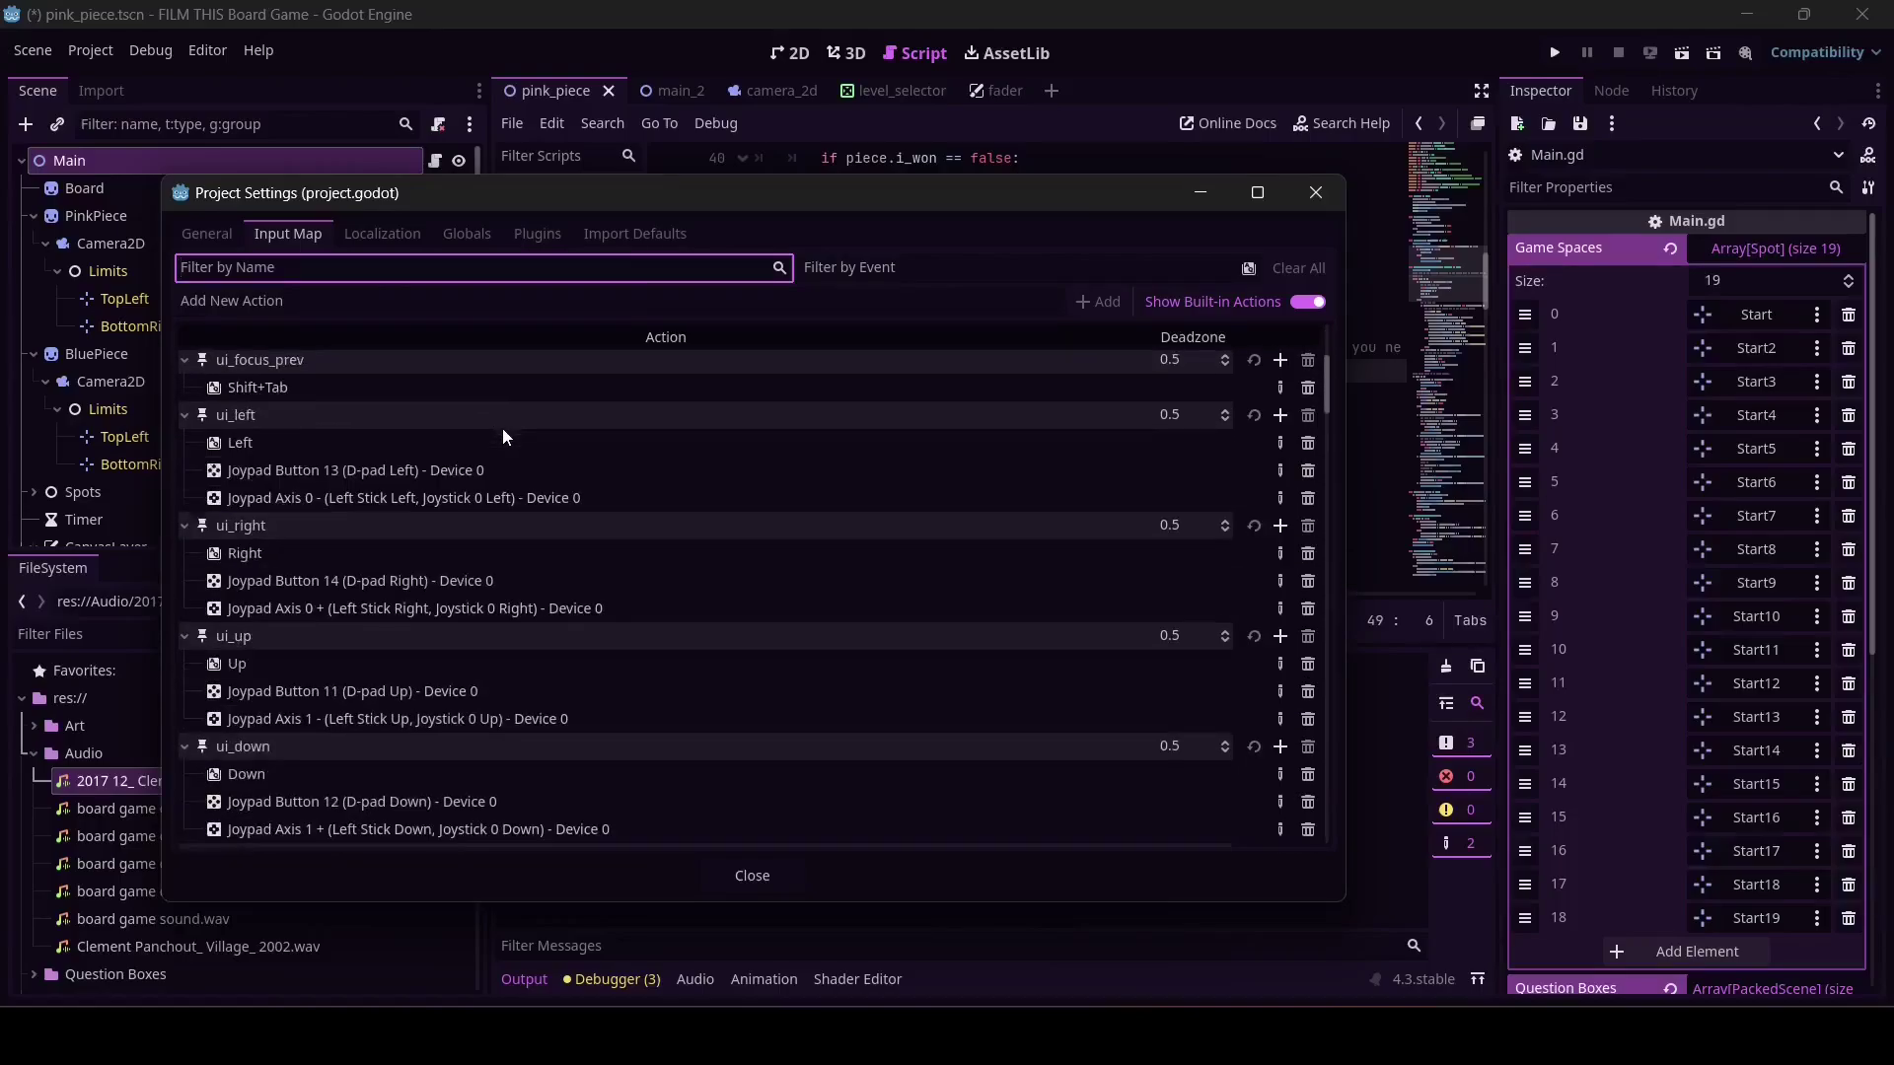
scroll(502, 435, down, 5)
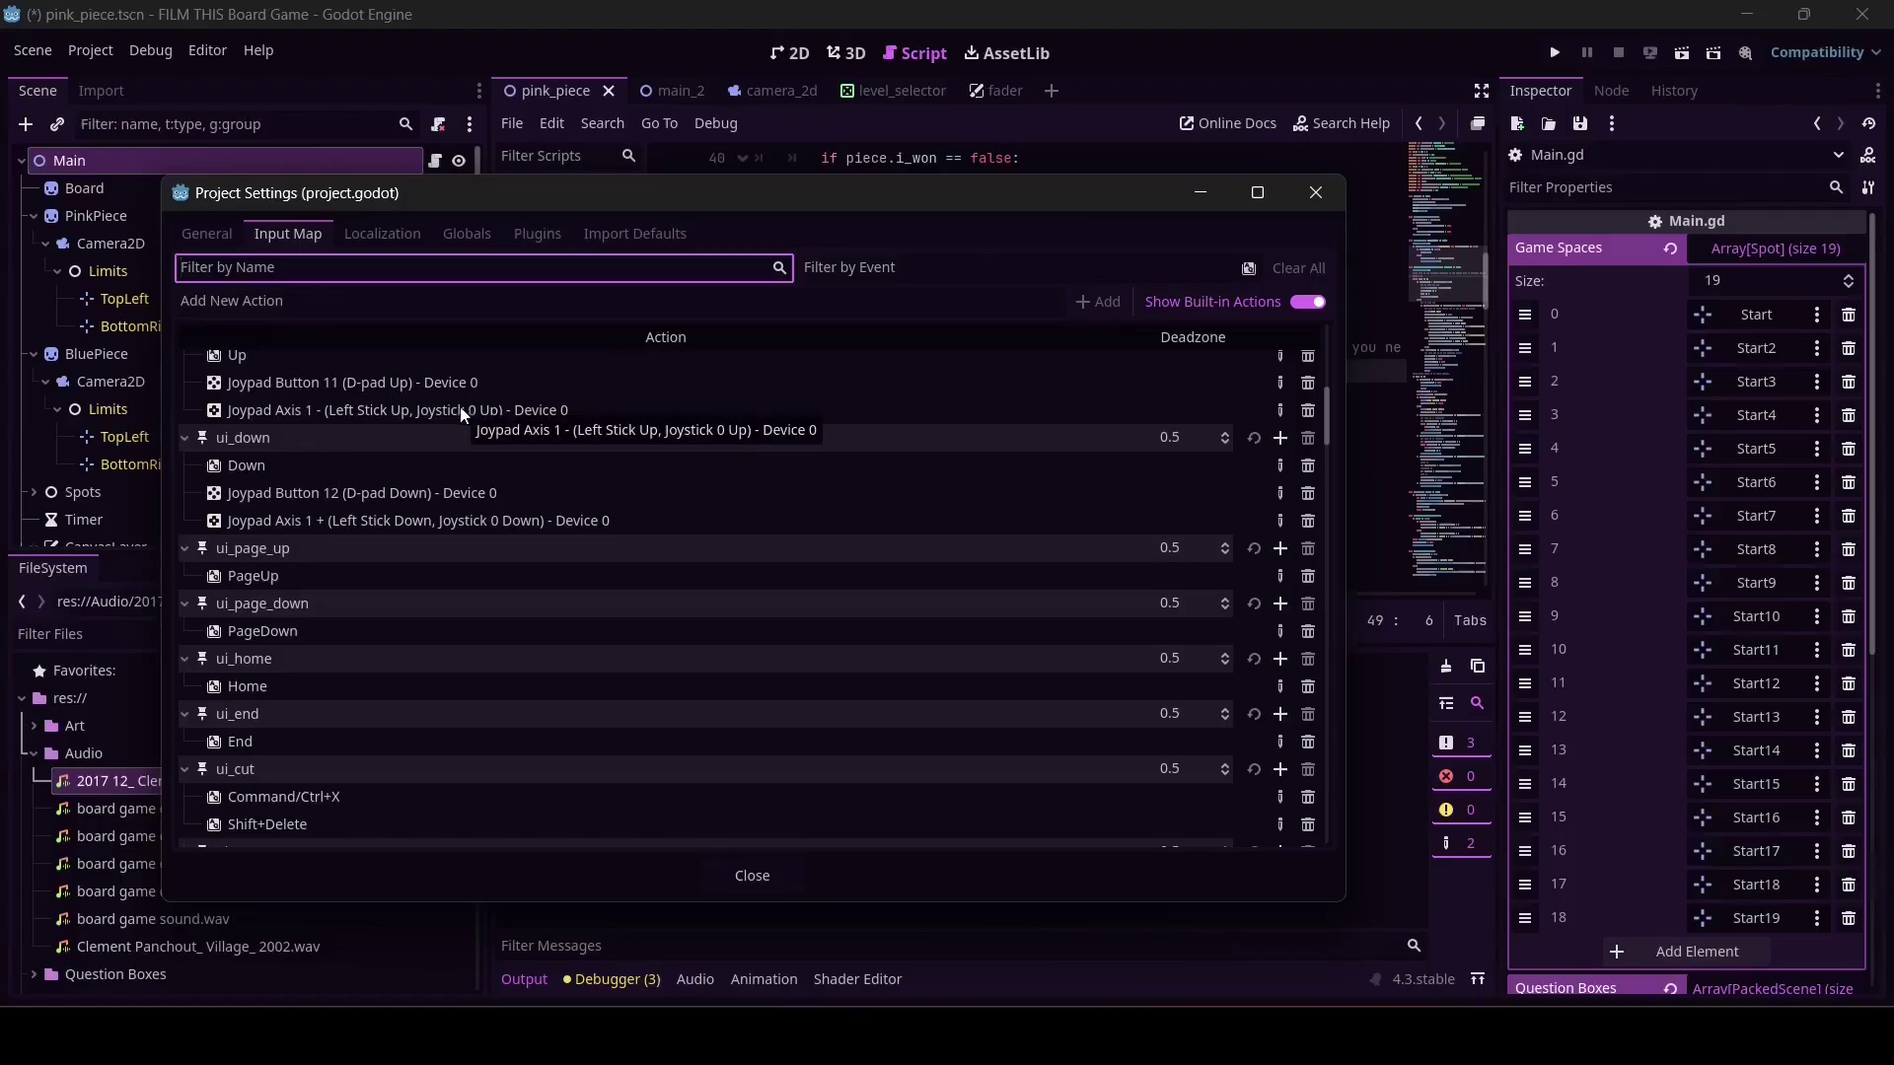
scroll(372, 471, down, 4)
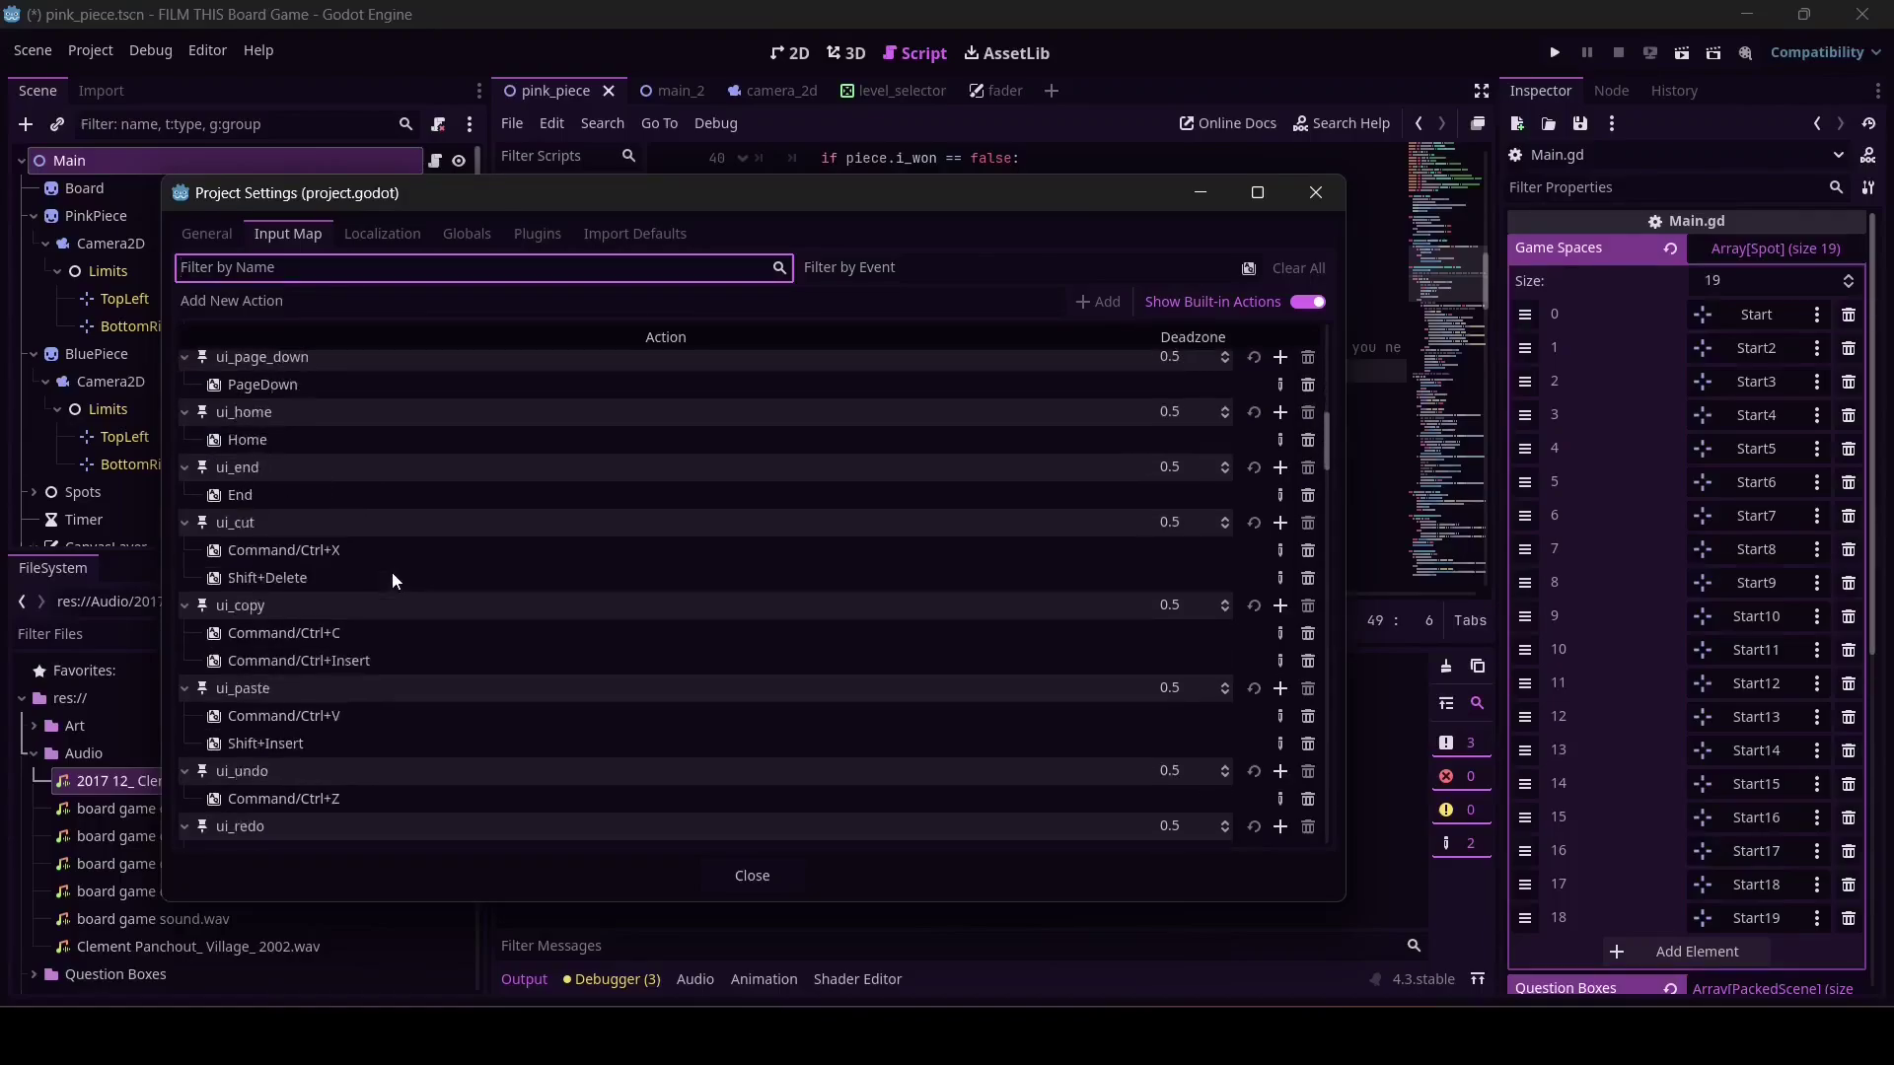
scroll(393, 580, down, 6)
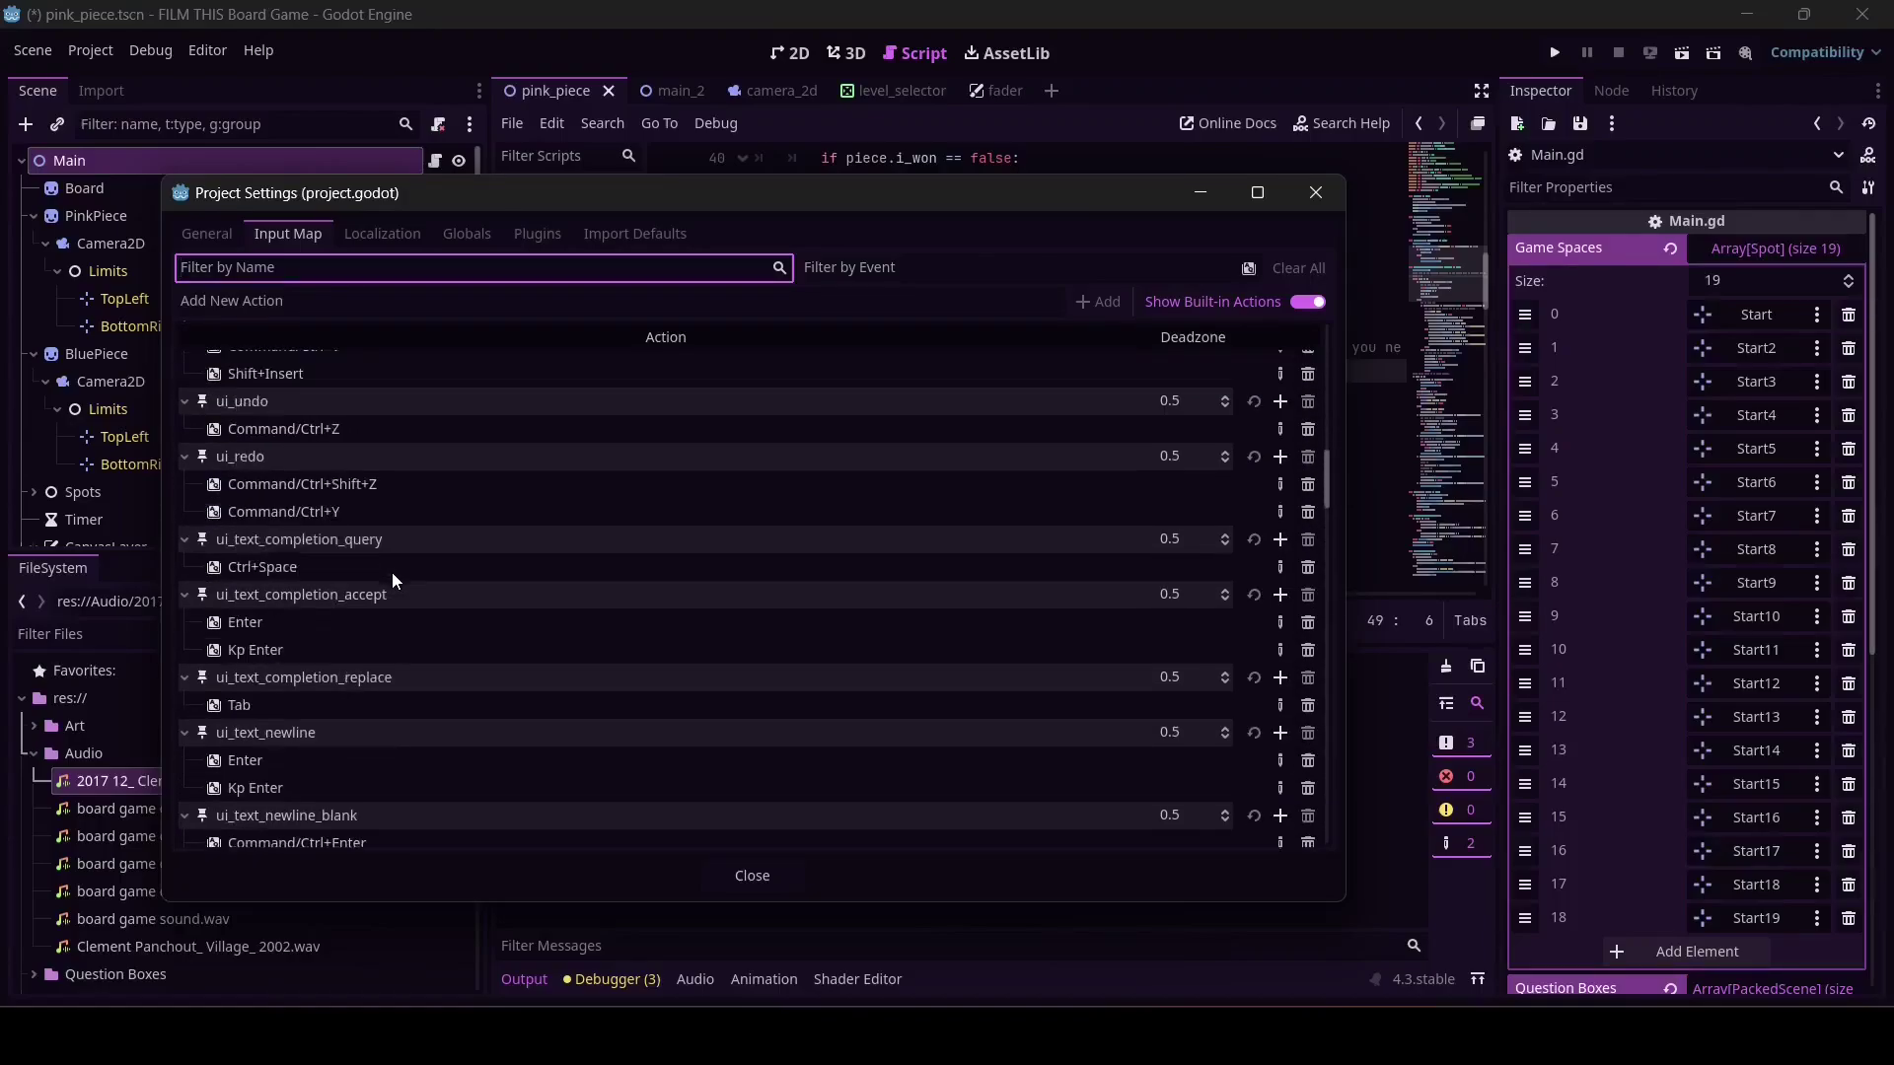
scroll(392, 580, down, 8)
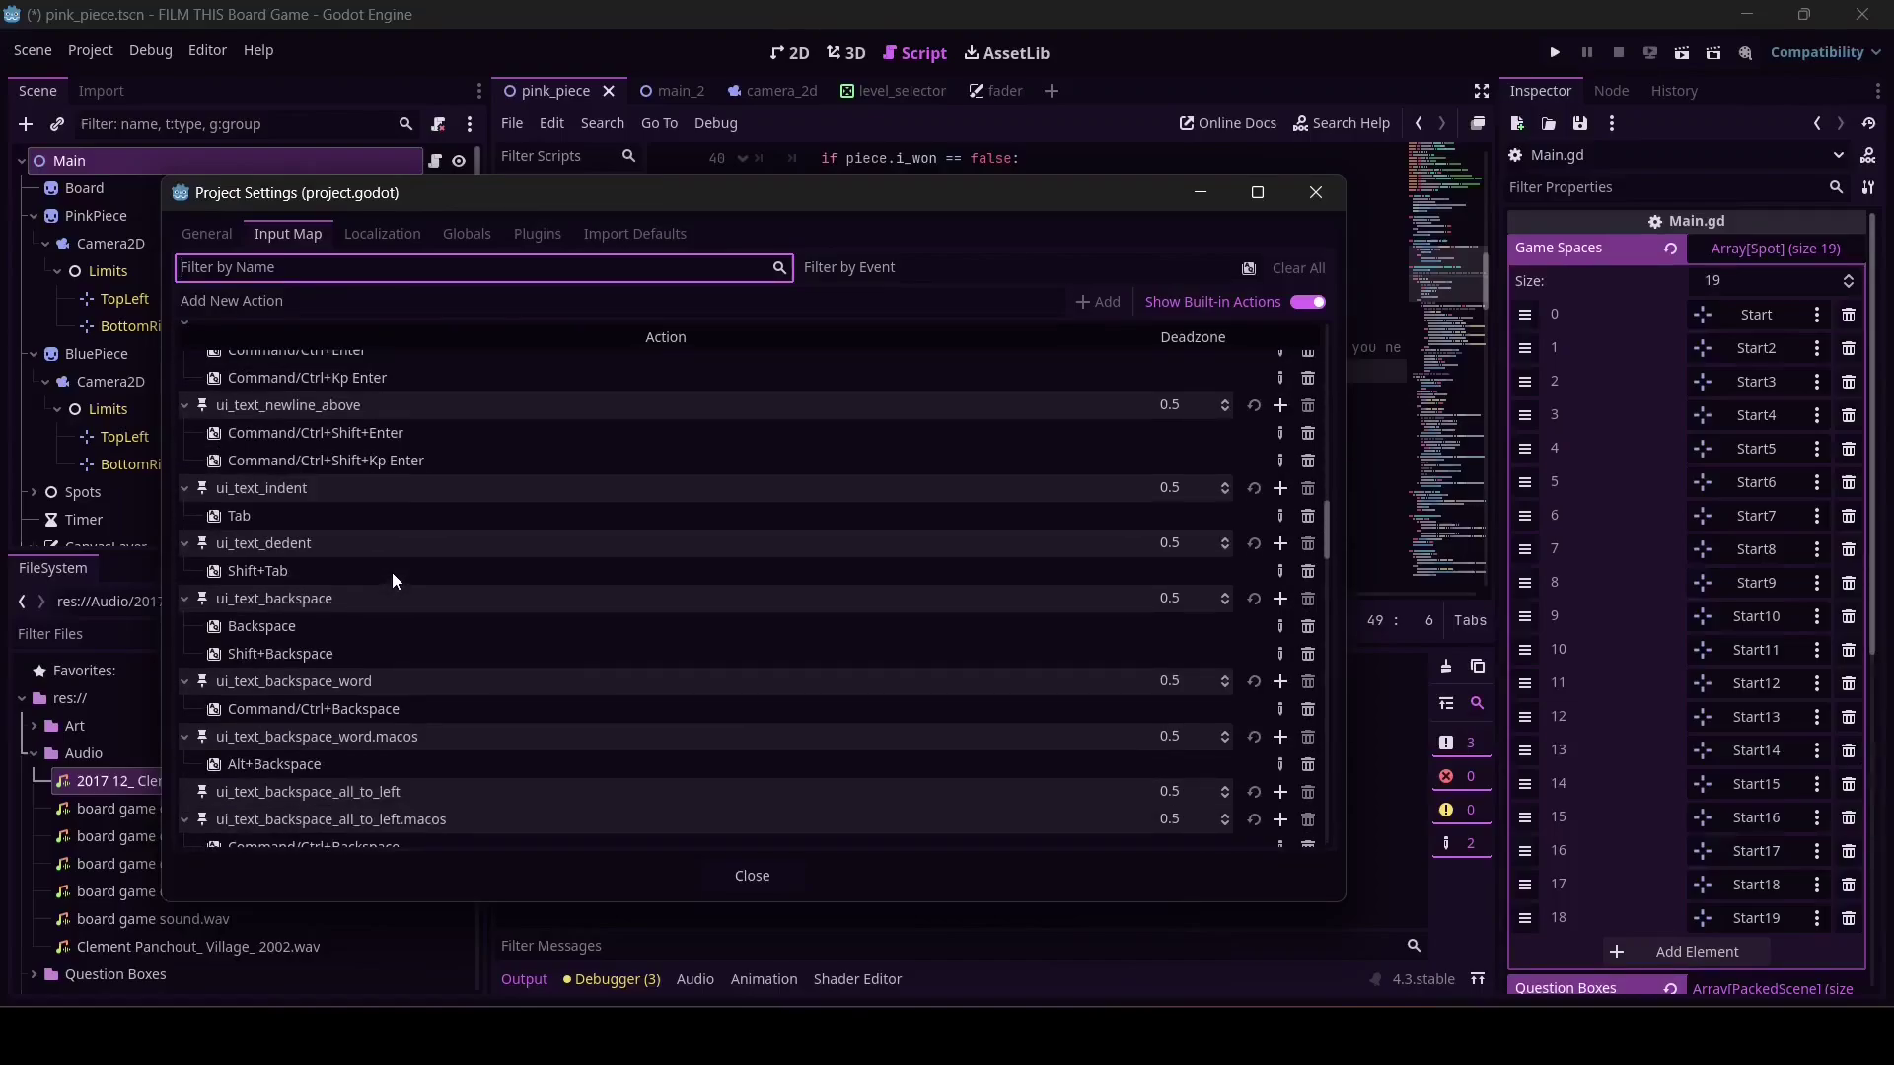
scroll(392, 580, down, 2)
text(ui_cli)
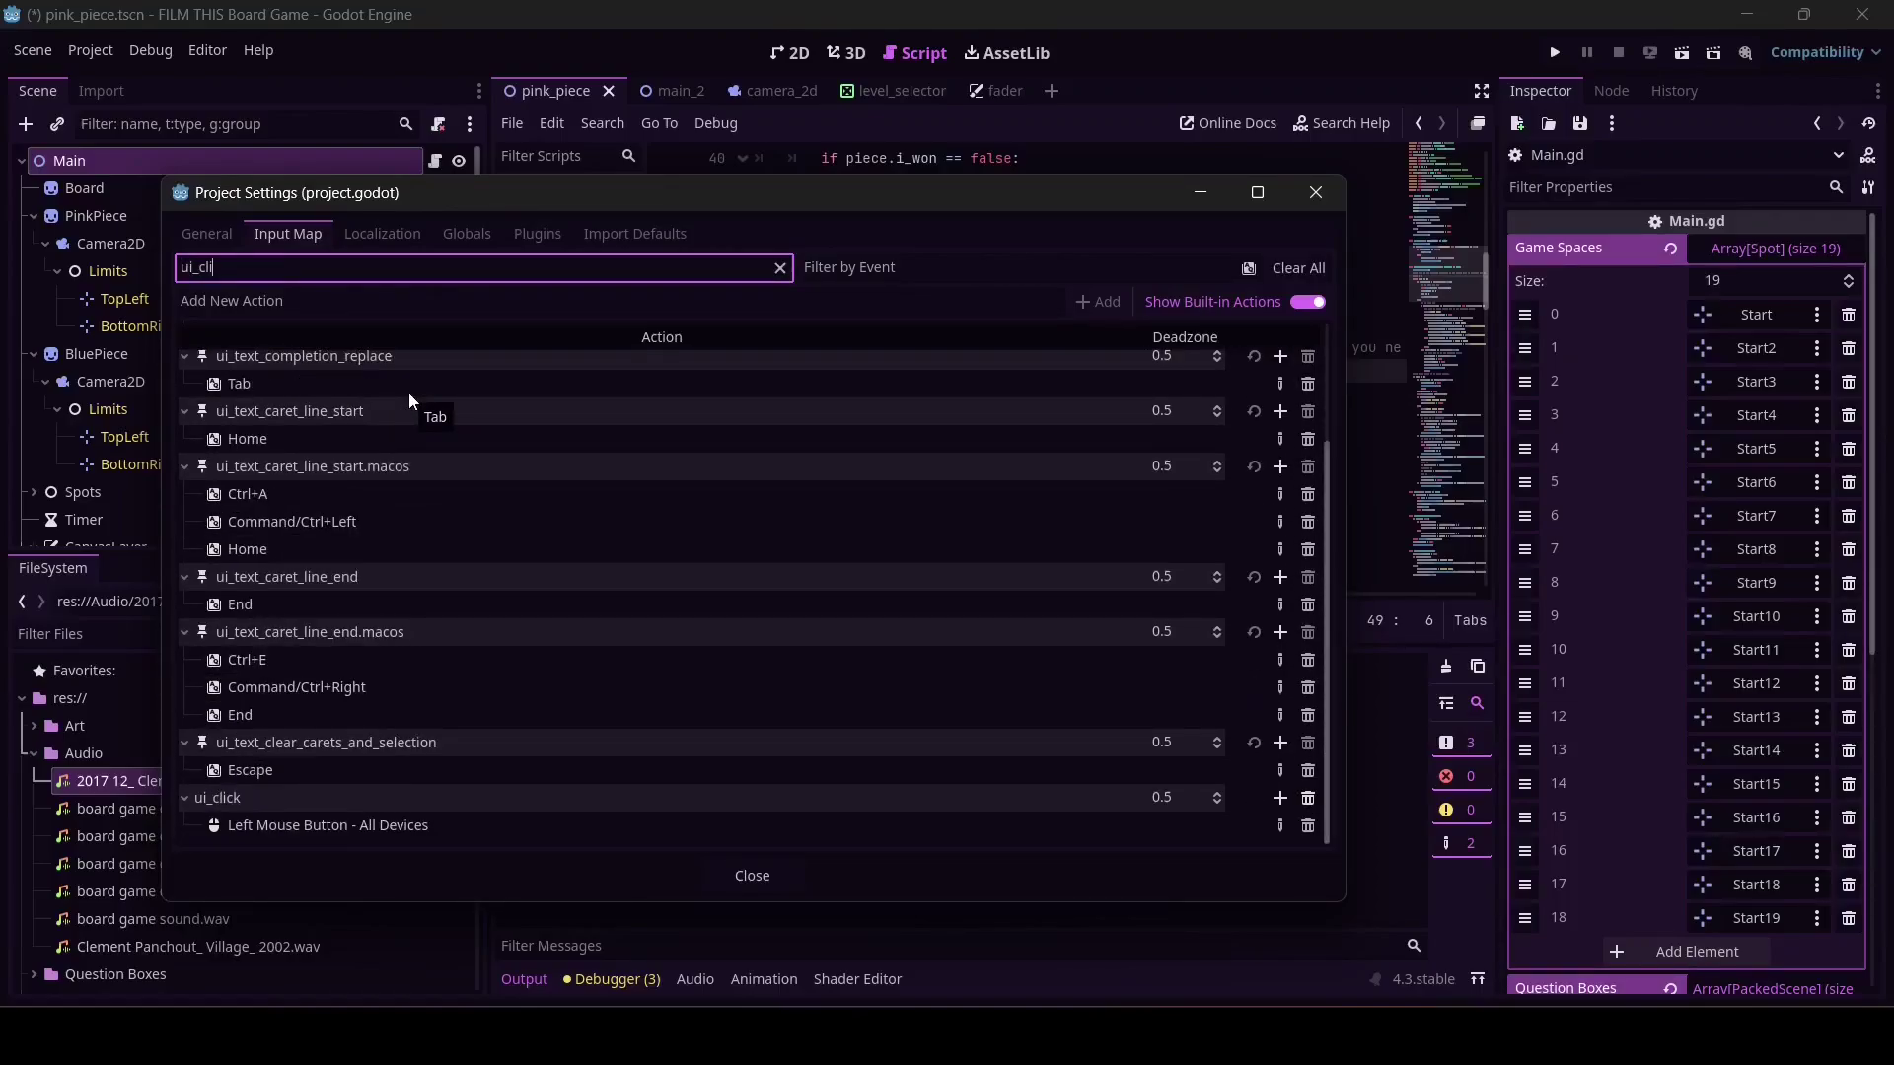
text(ck)
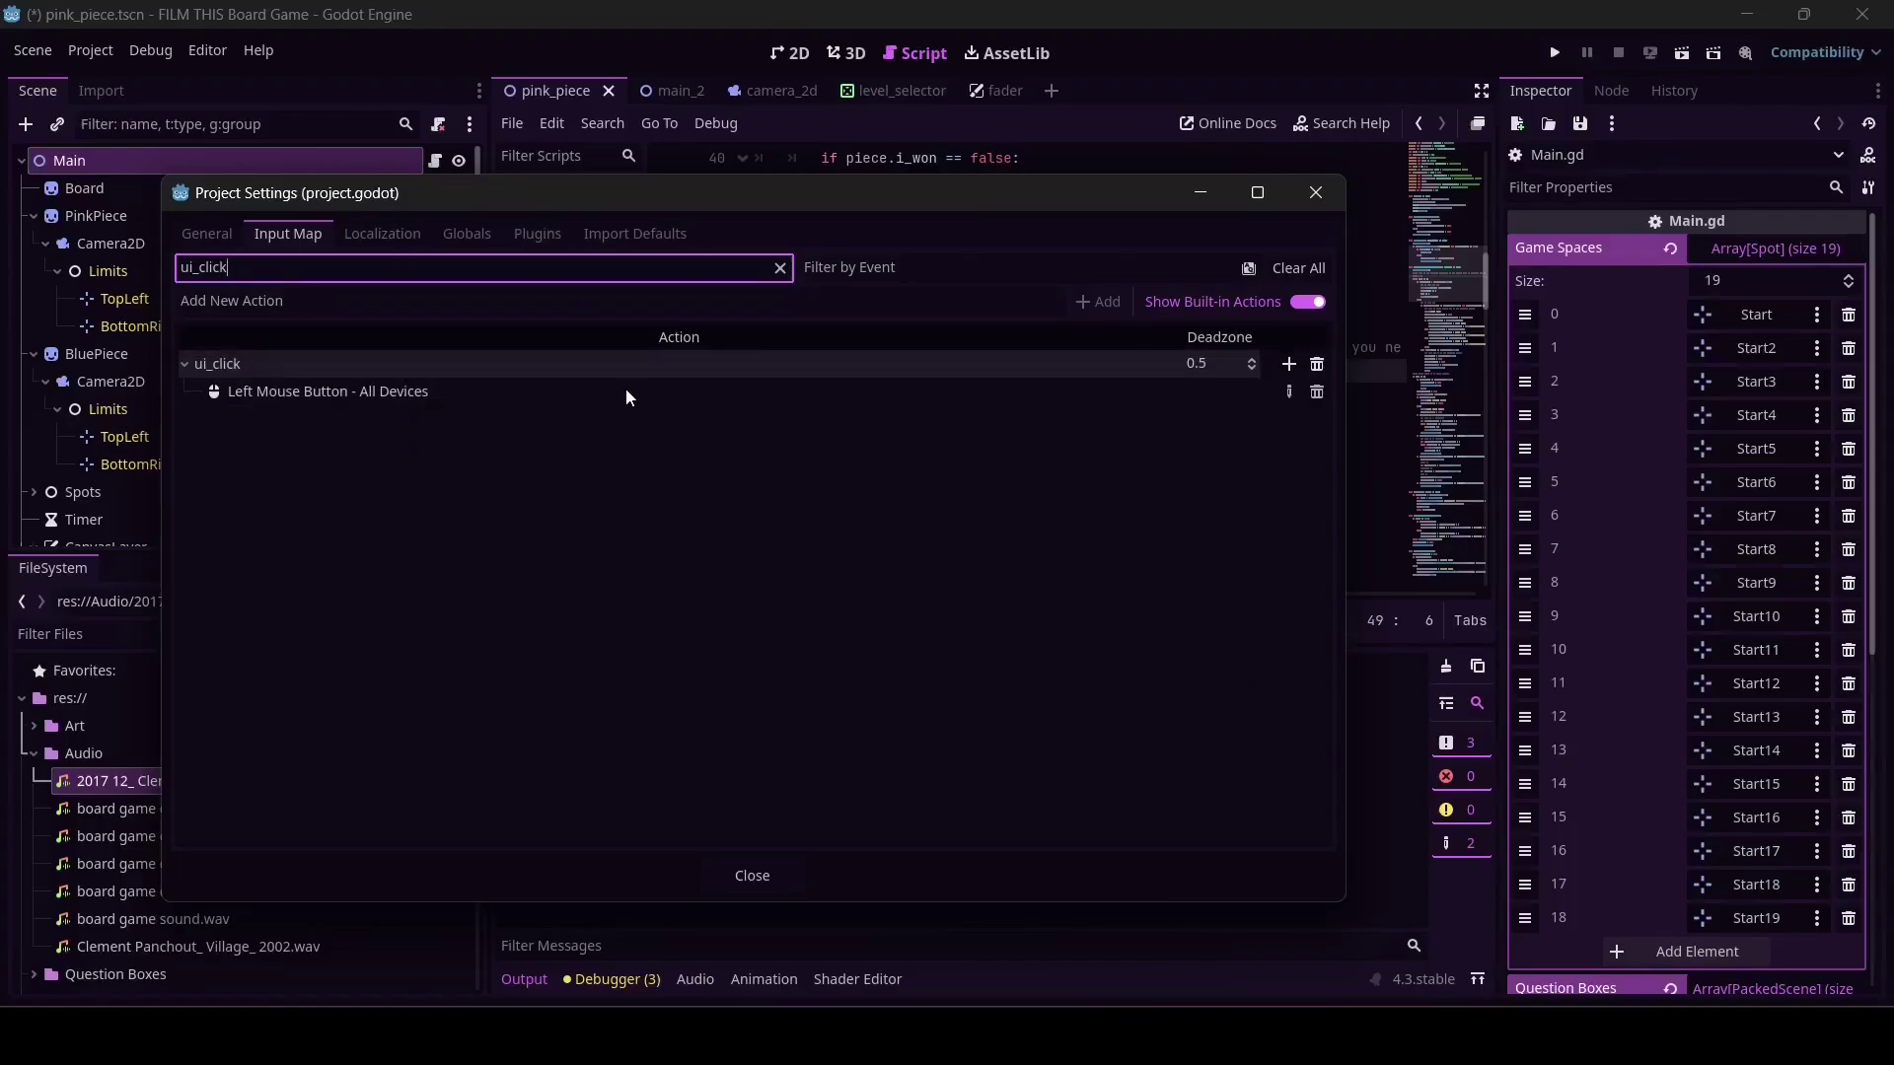
click(297, 397)
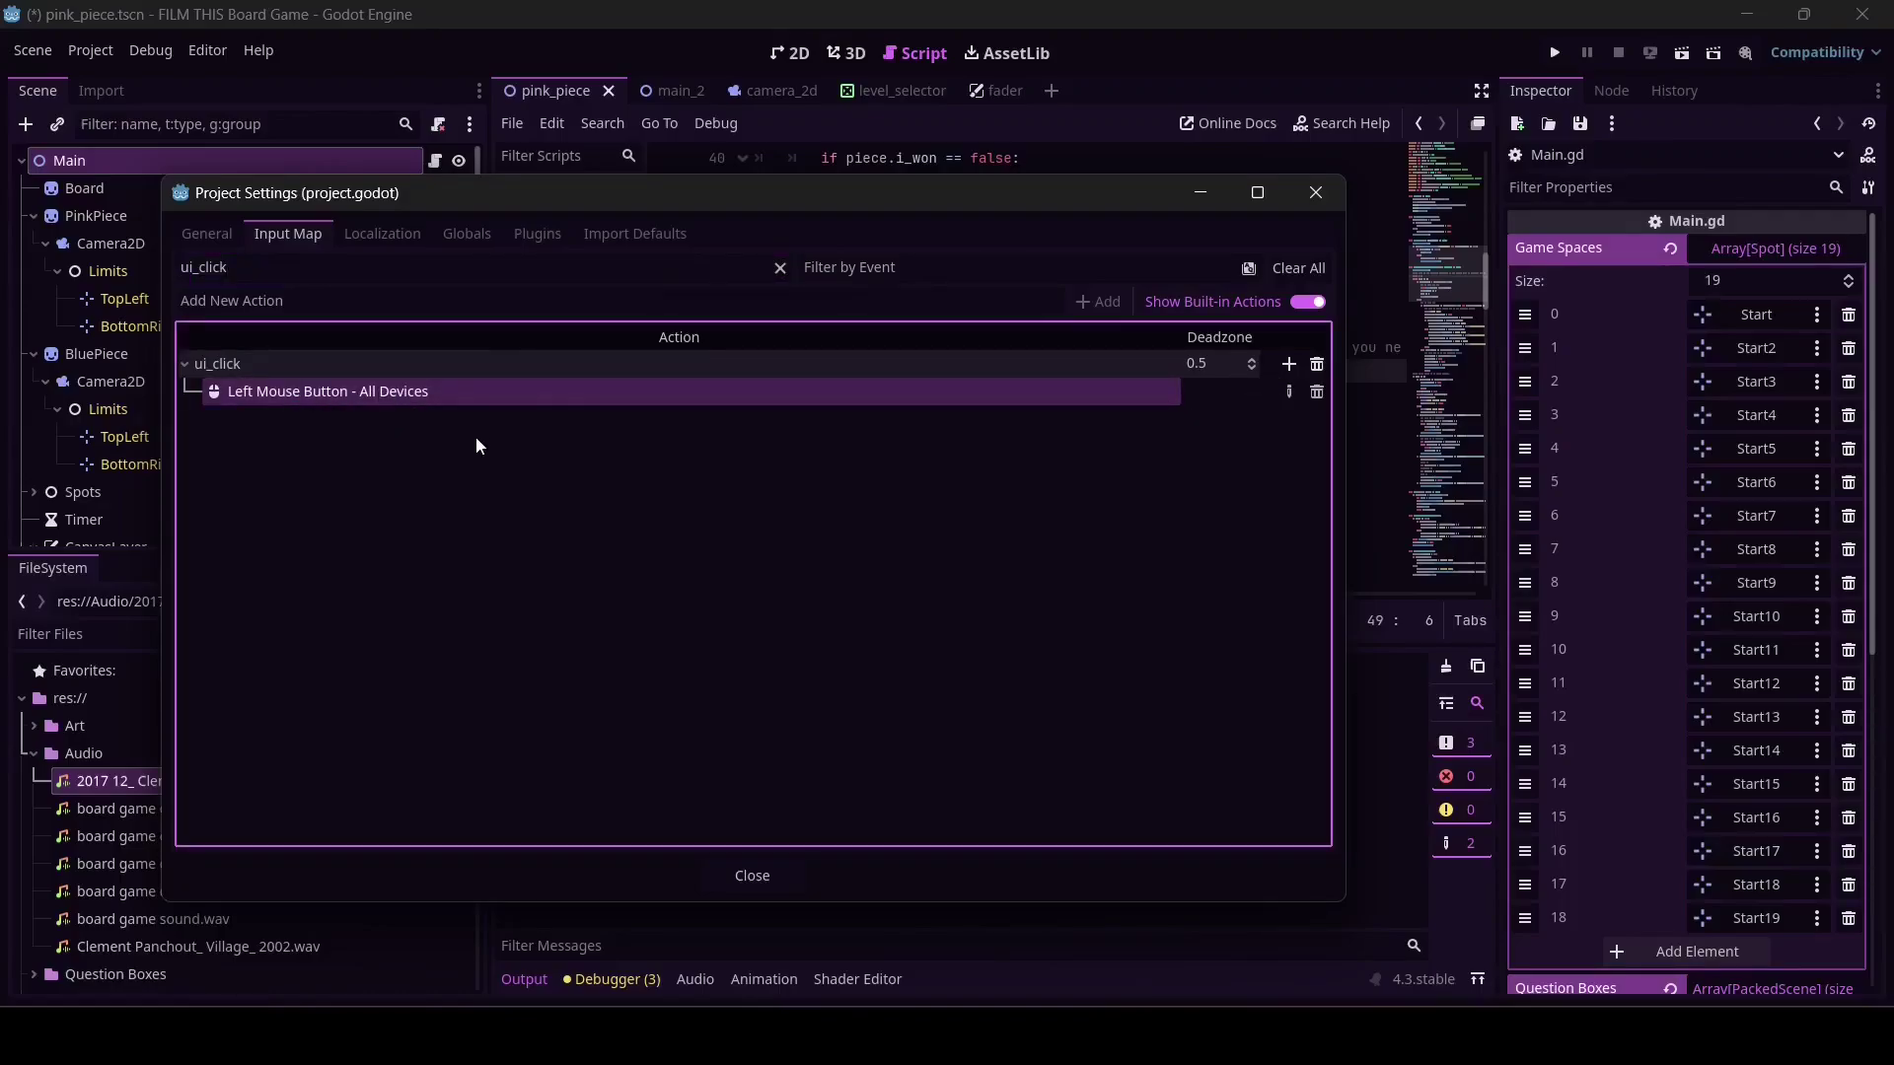
click(1288, 393)
- Try Device 1 and Device 0, keep ui_click's left mouse binding on All Devices, then close Project Settings
click(981, 639)
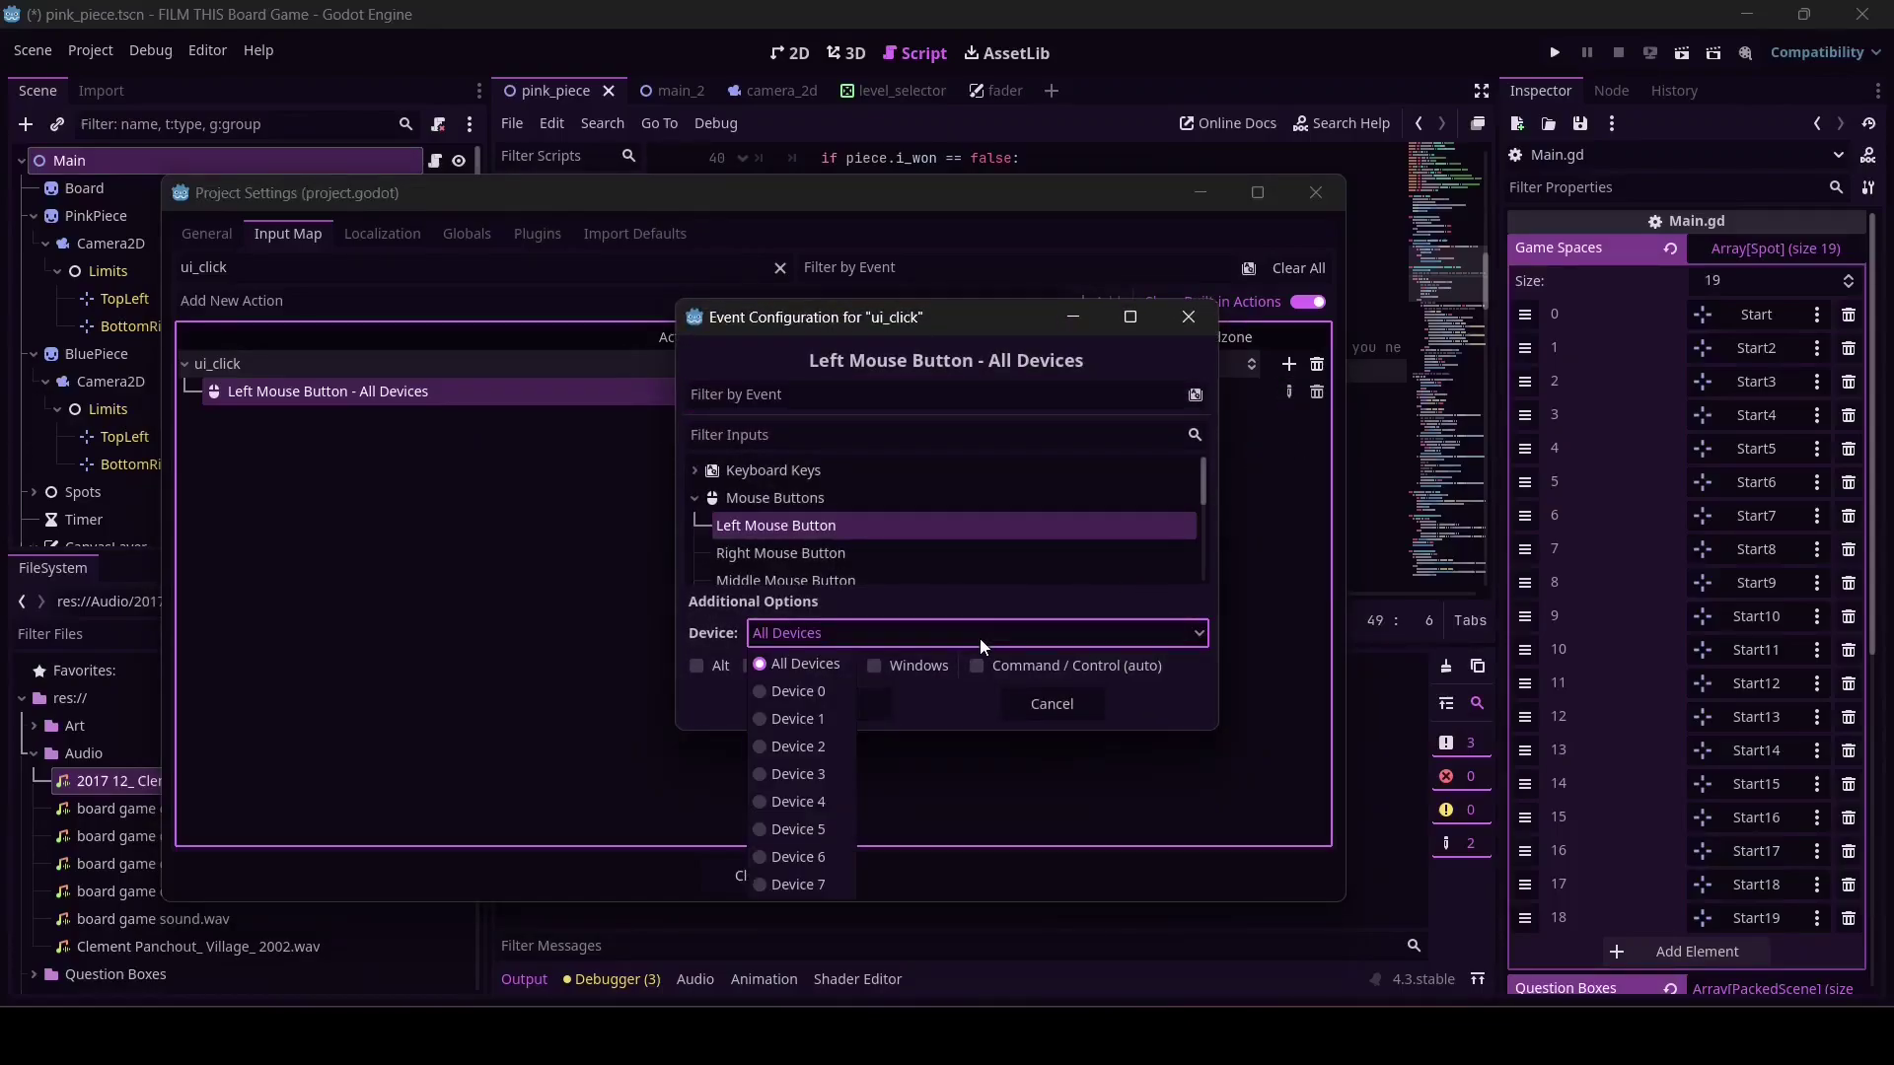
click(825, 719)
click(825, 635)
click(824, 693)
click(751, 635)
click(779, 670)
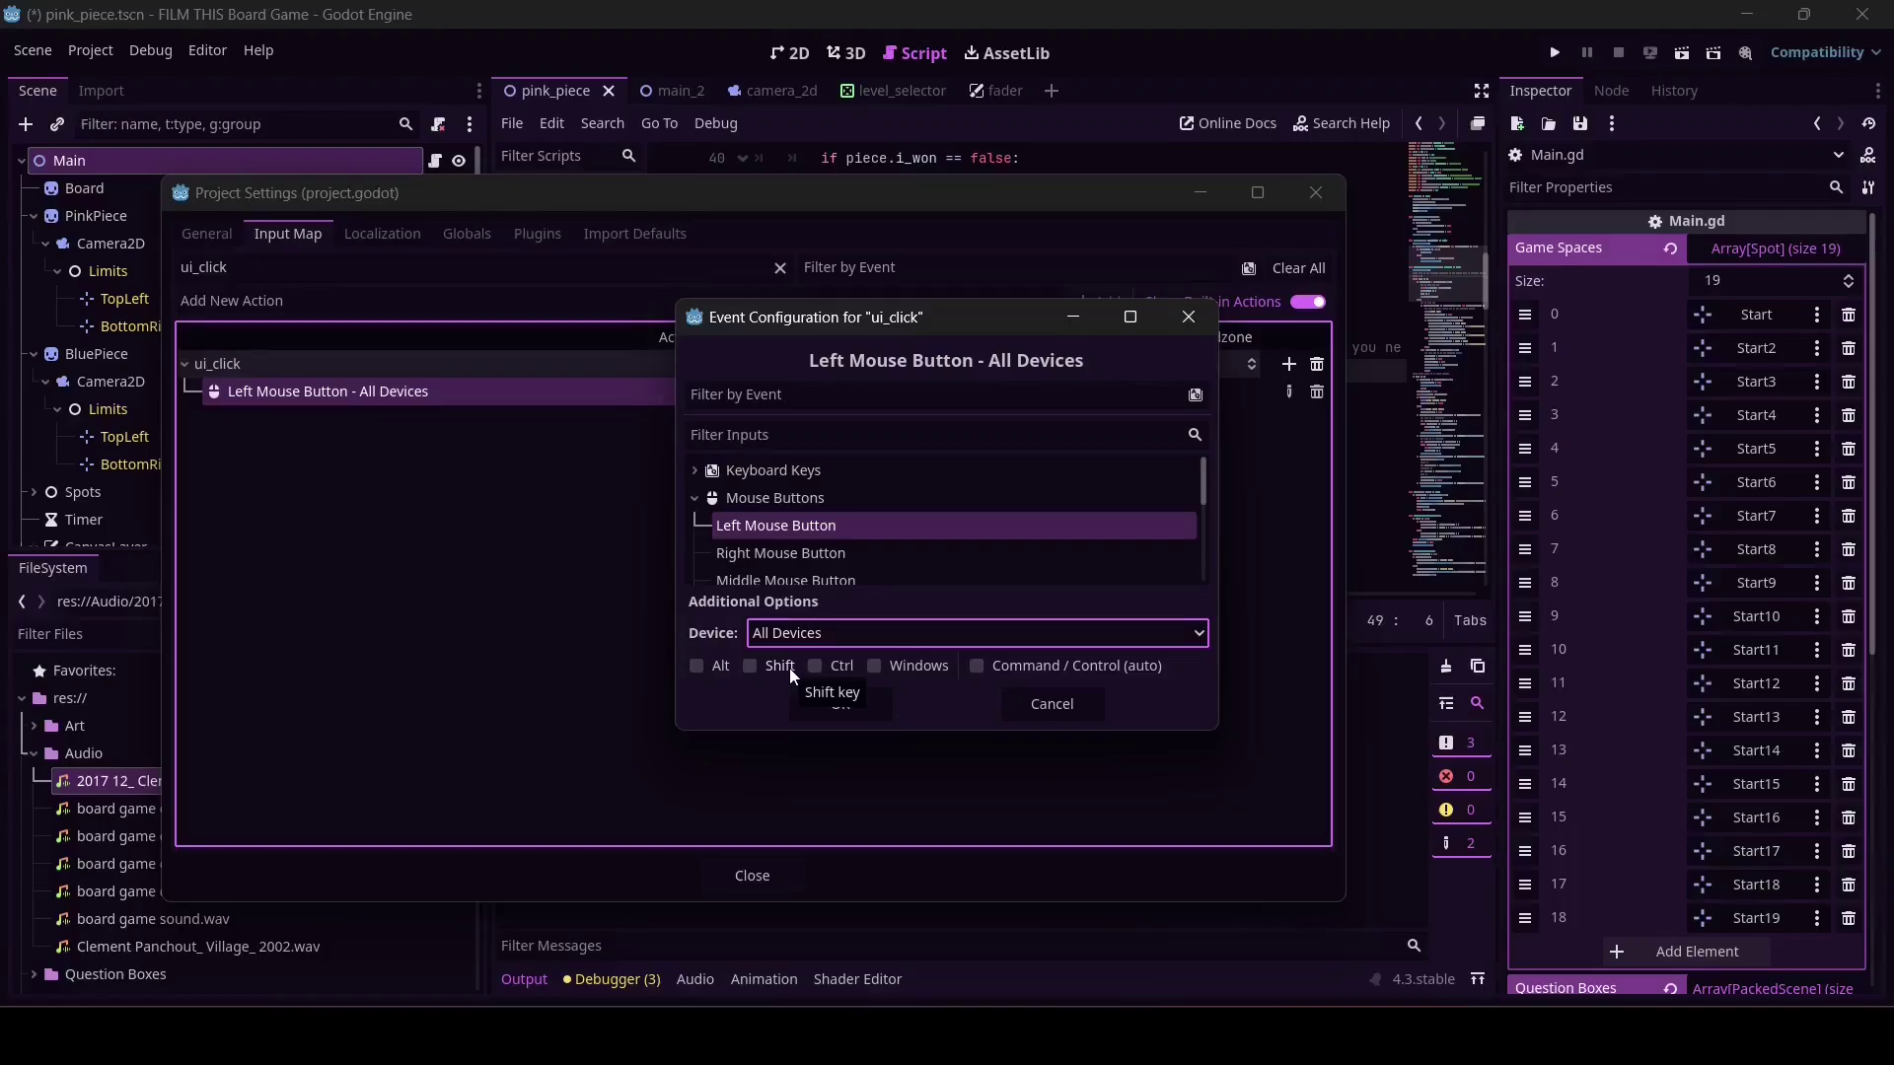
click(840, 704)
key(Escape)
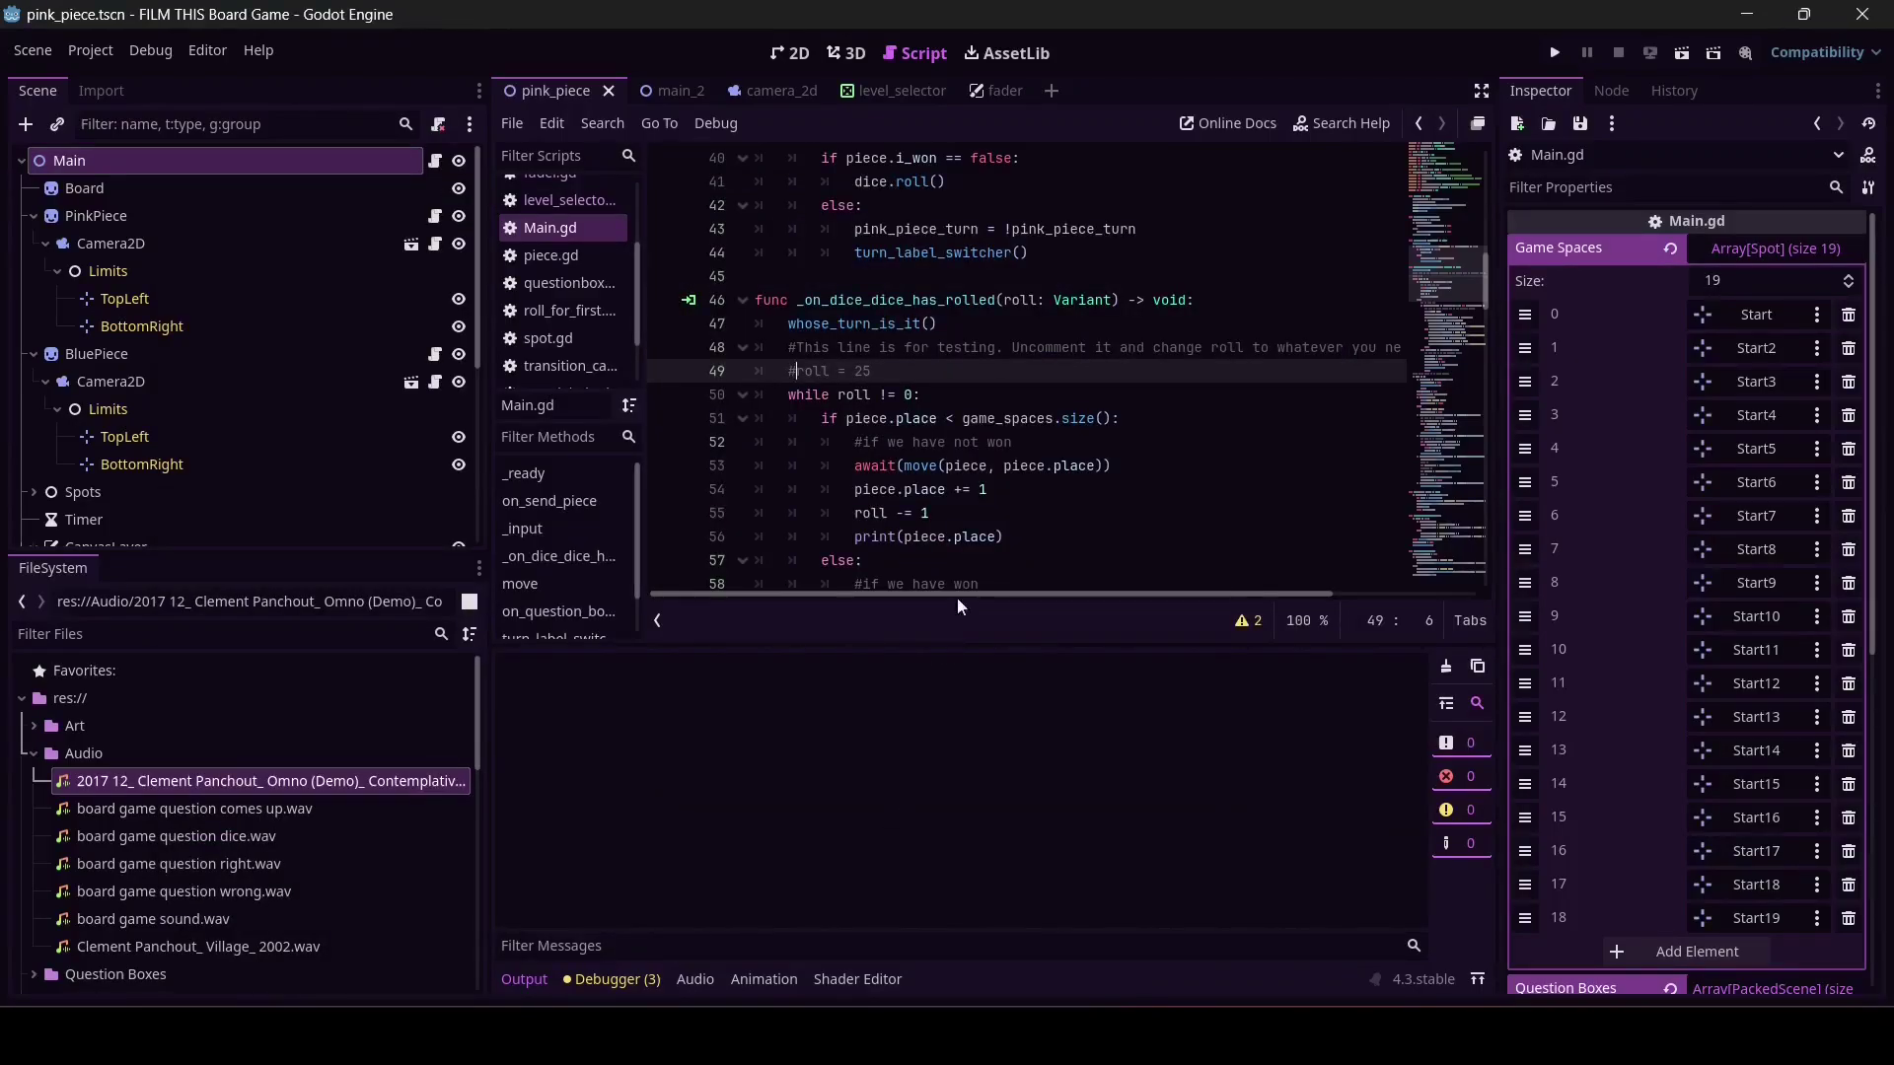
- Download and install the 4.3.stable export templates via Editor > Manage Export Templates
click(200, 57)
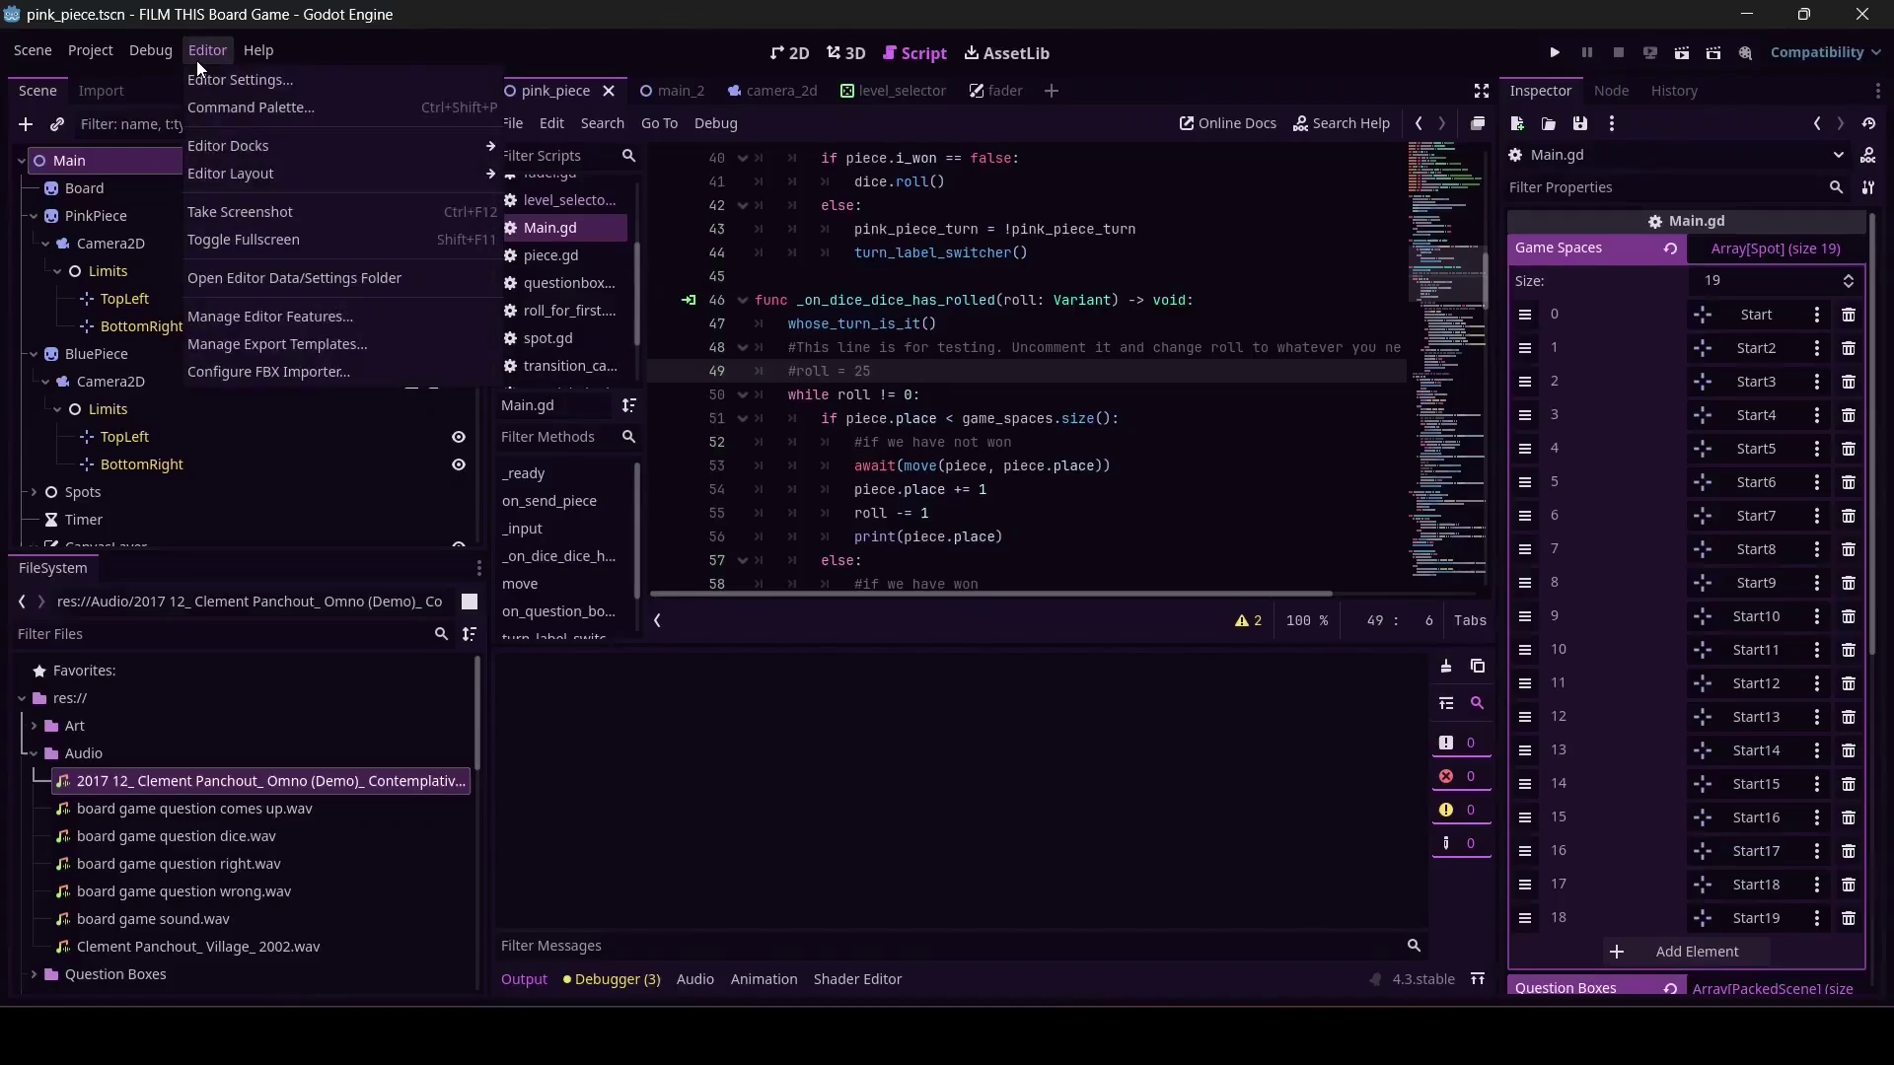
click(237, 344)
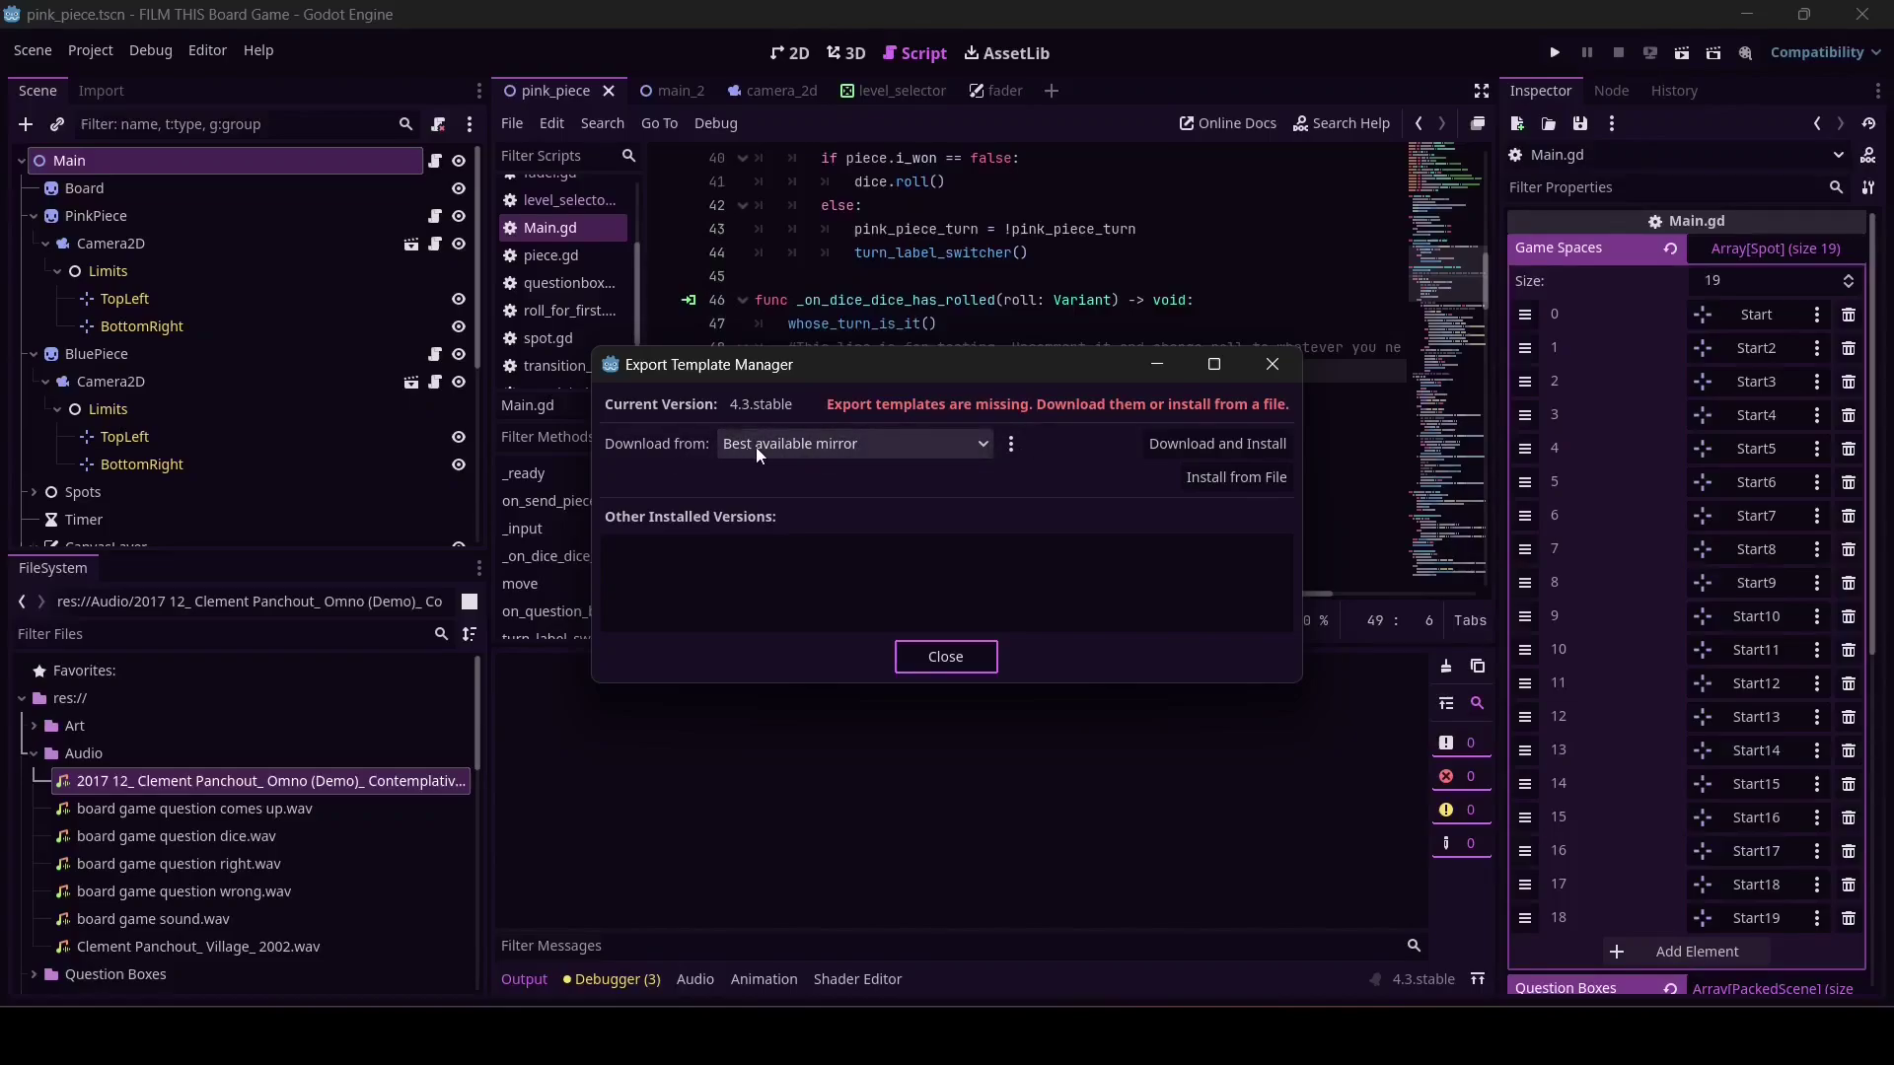
click(1165, 450)
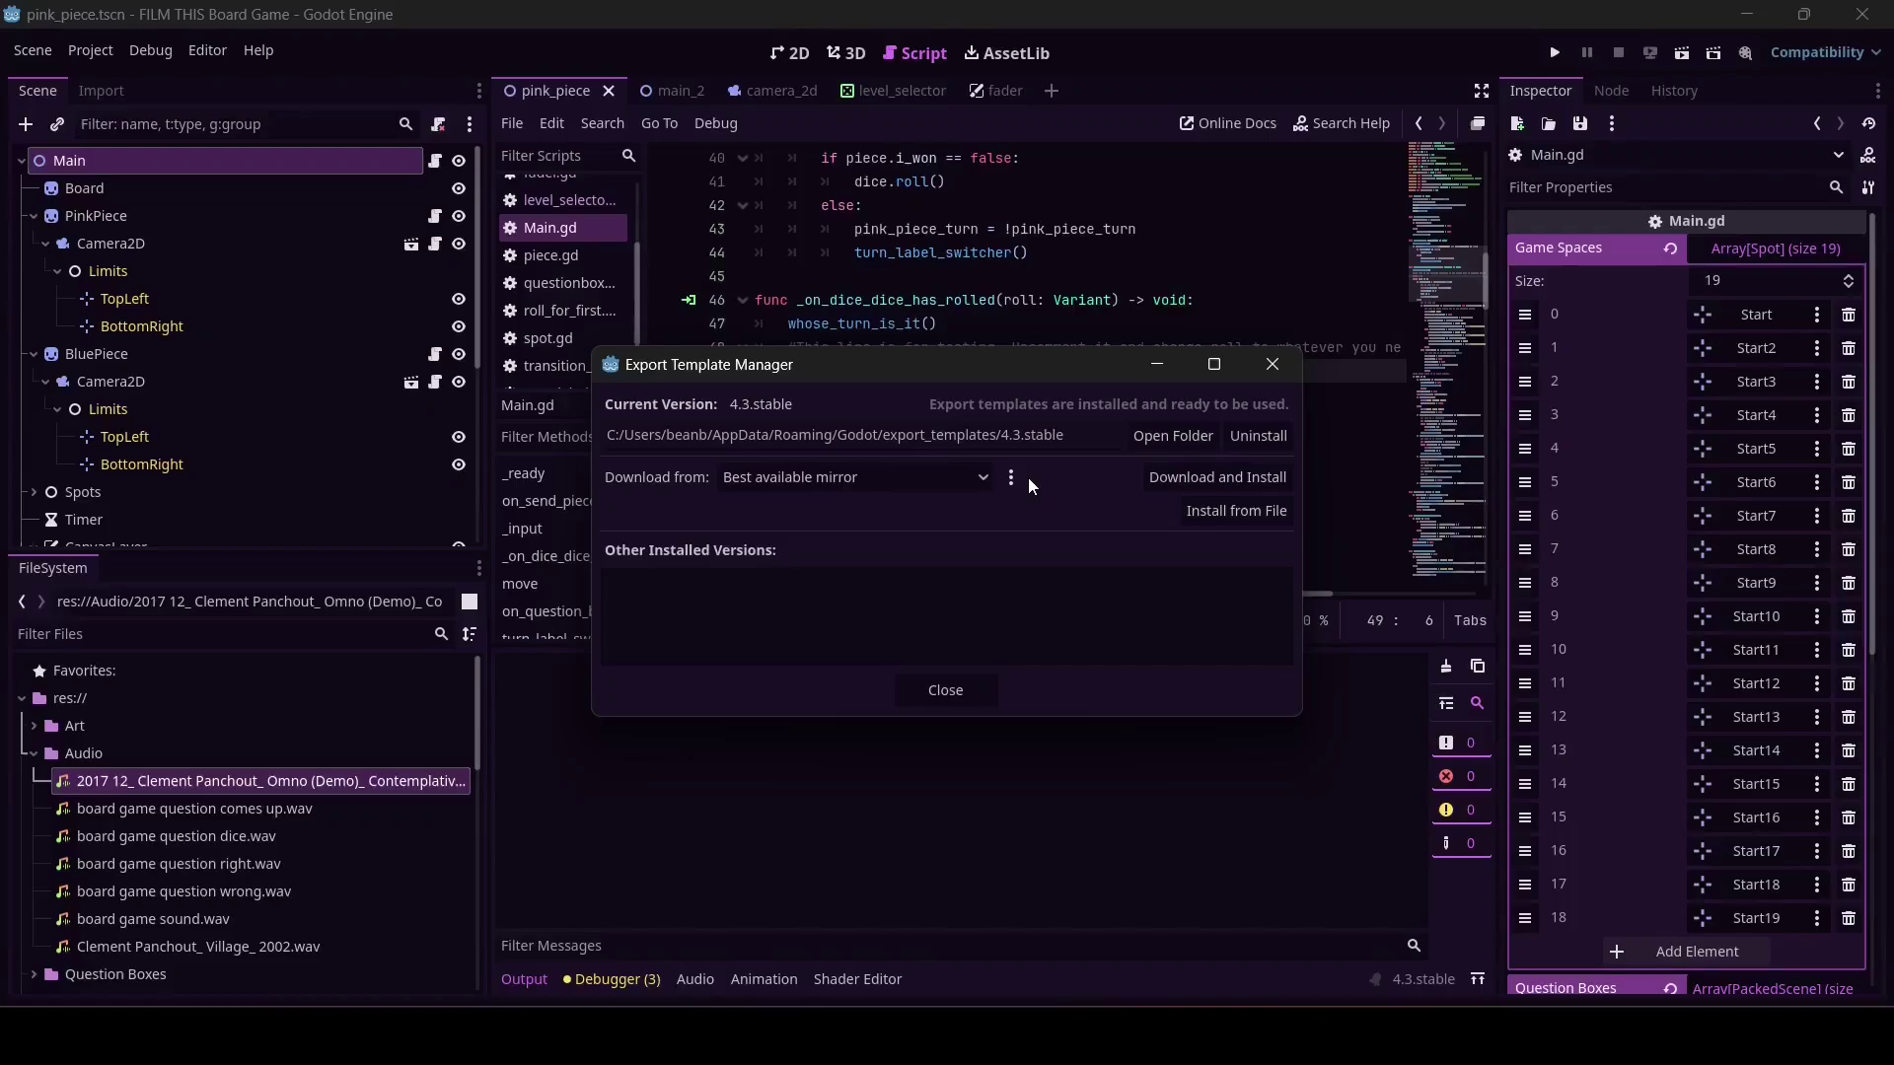
click(911, 700)
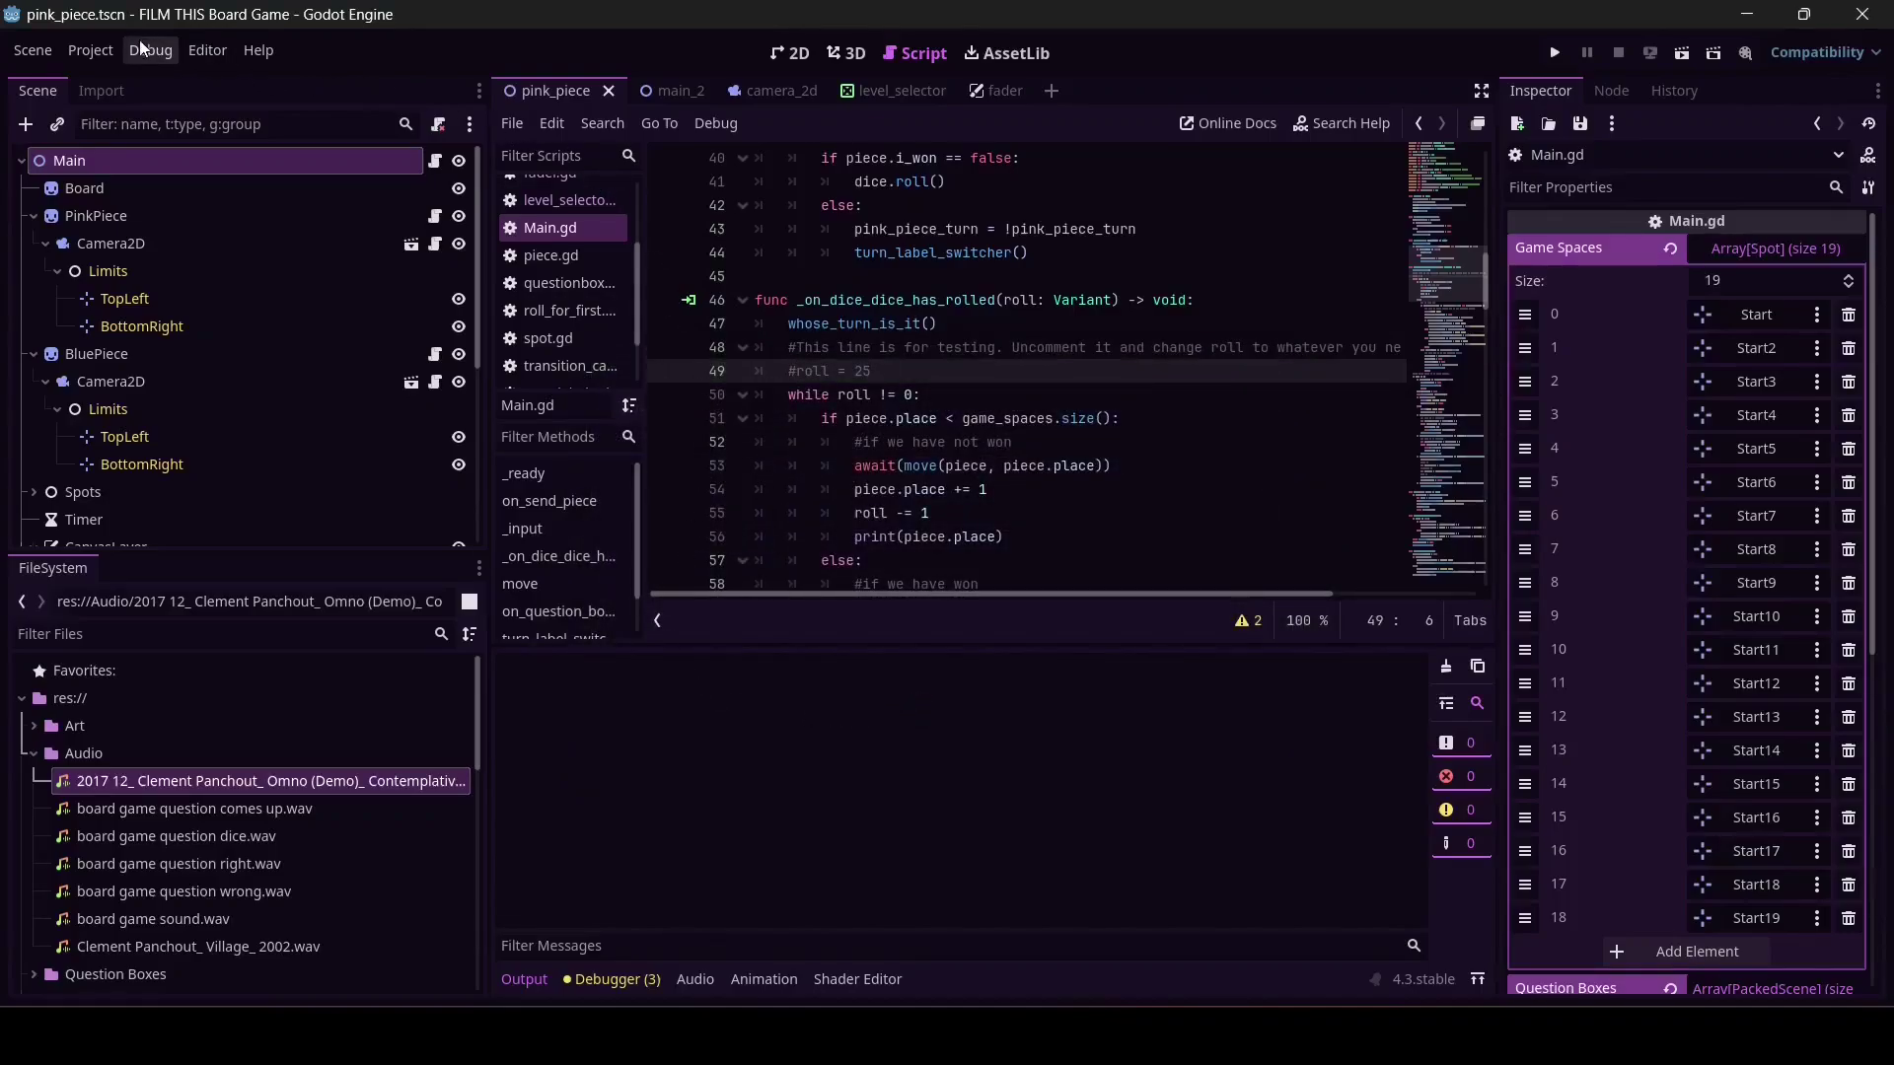
- Add a Web (Runnable) export preset in the Project > Export dialog
click(114, 54)
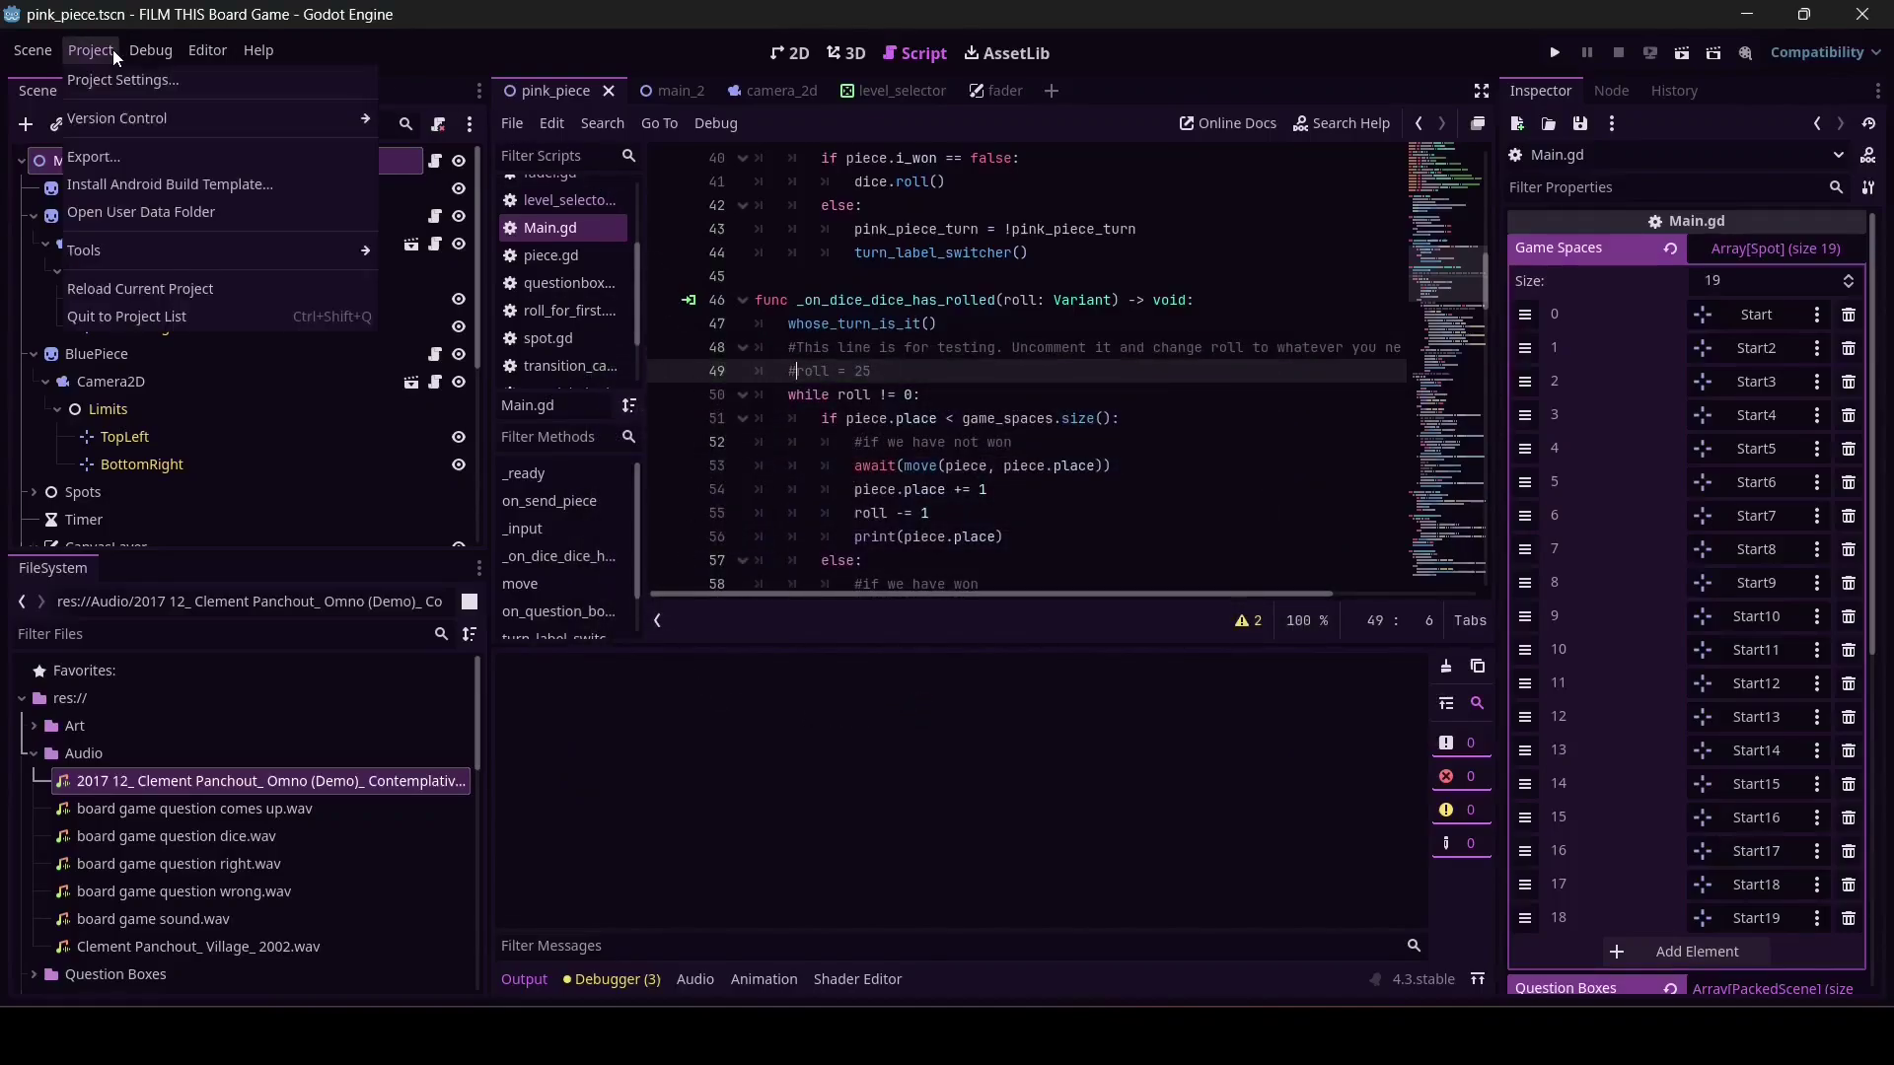
click(104, 156)
click(856, 312)
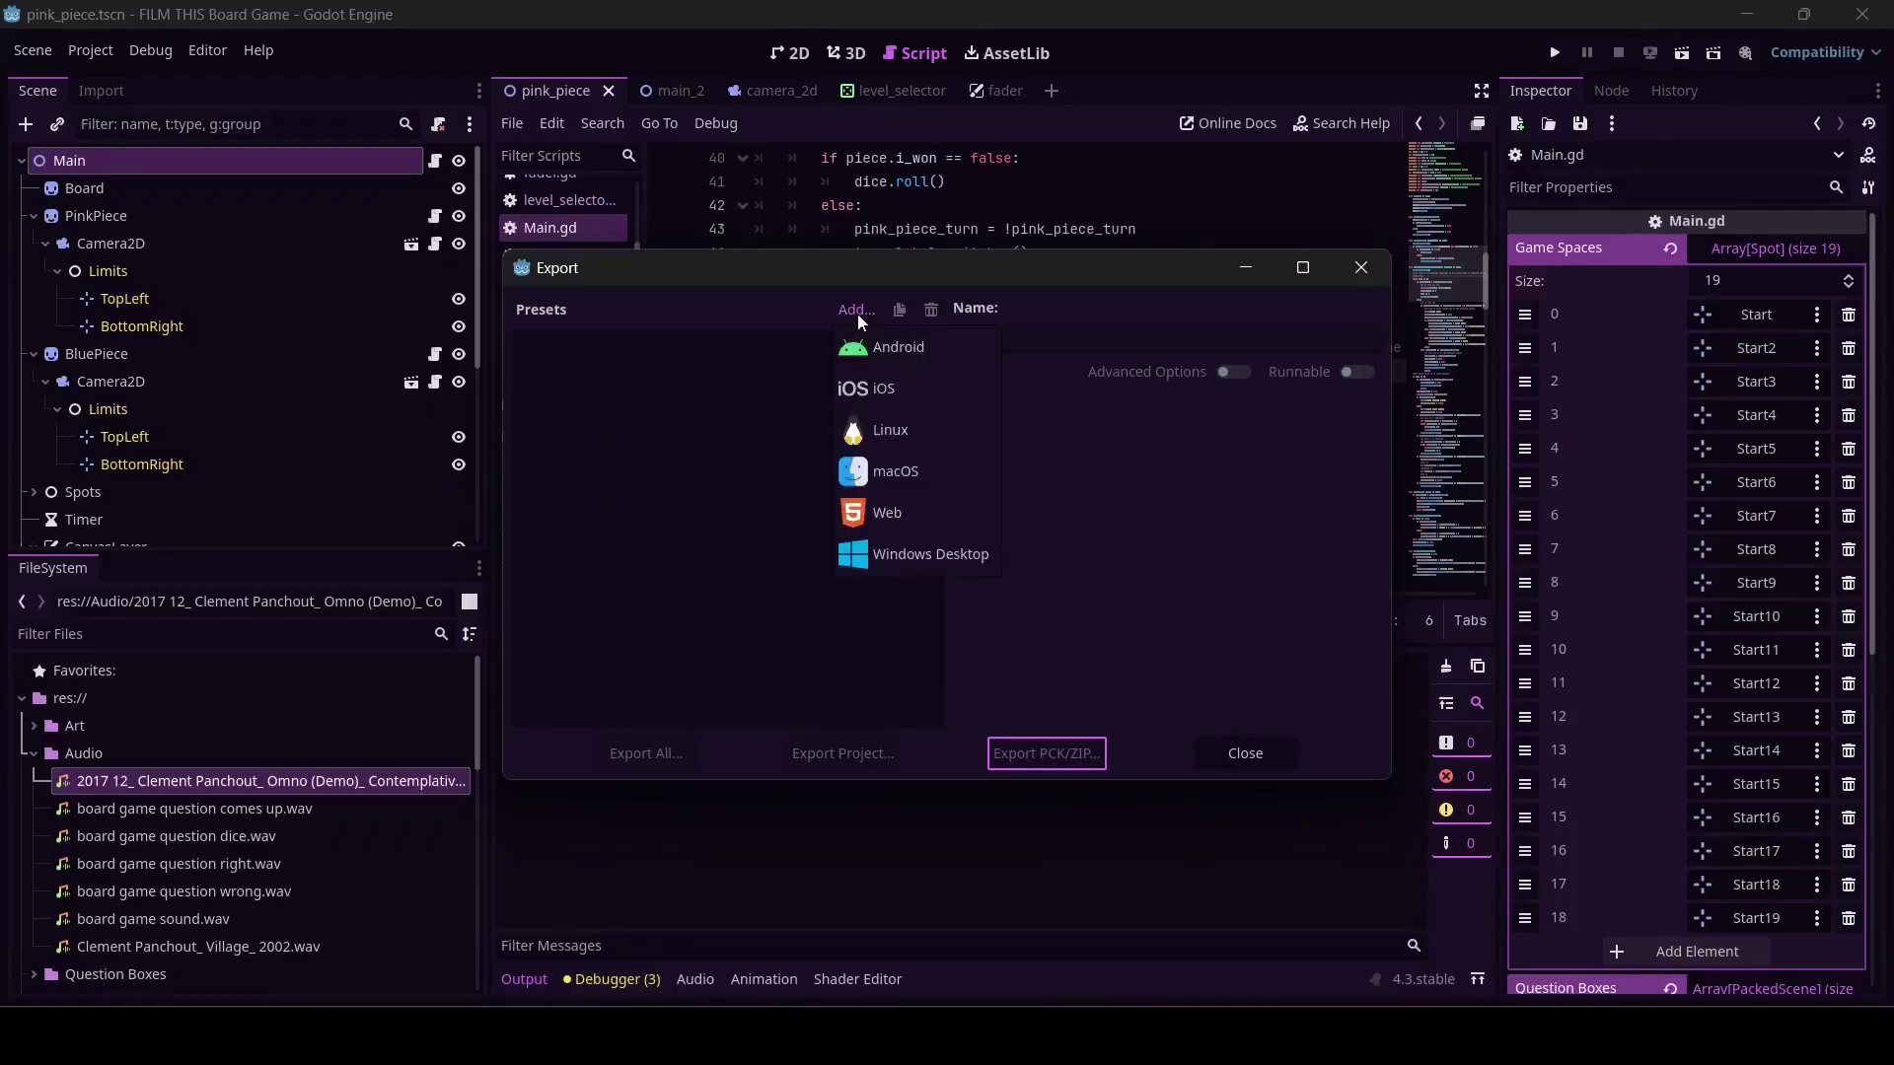
click(854, 517)
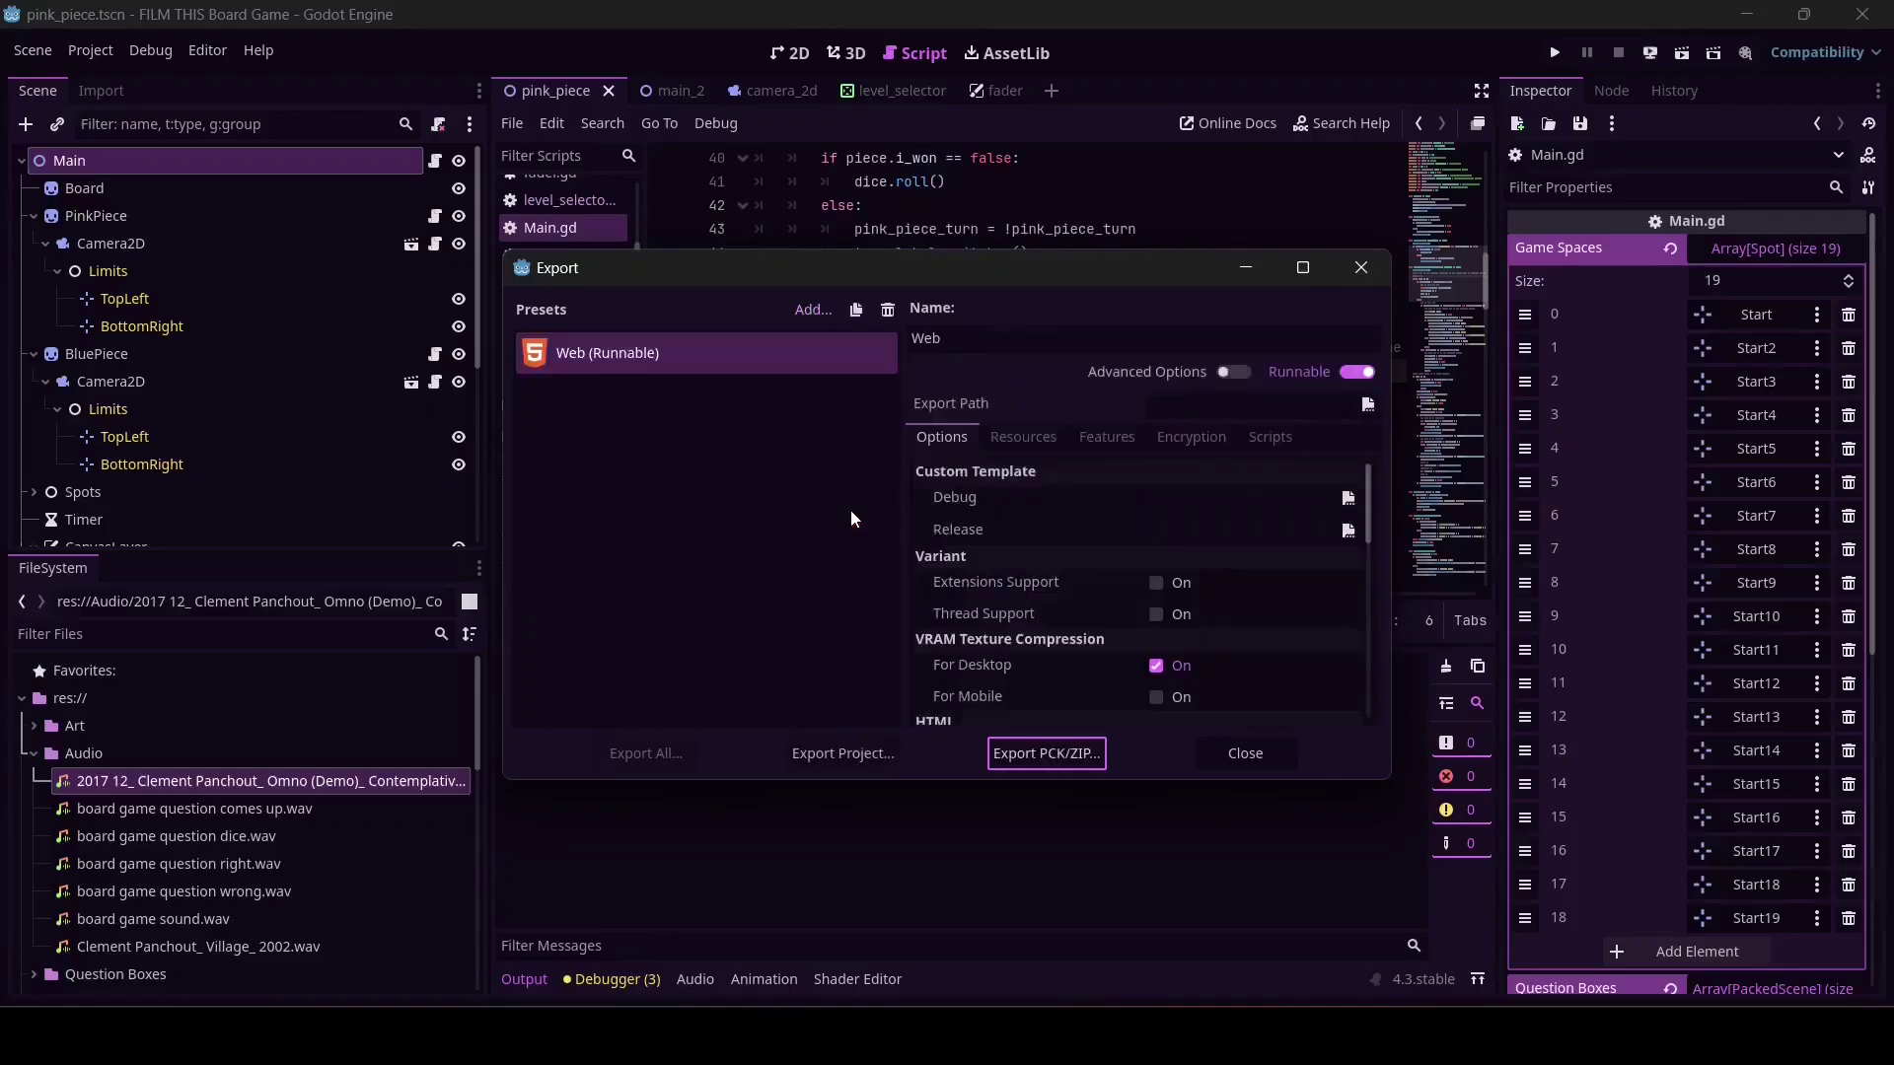
- Export the web build as index.html into a new Export folder in the project directory
click(829, 767)
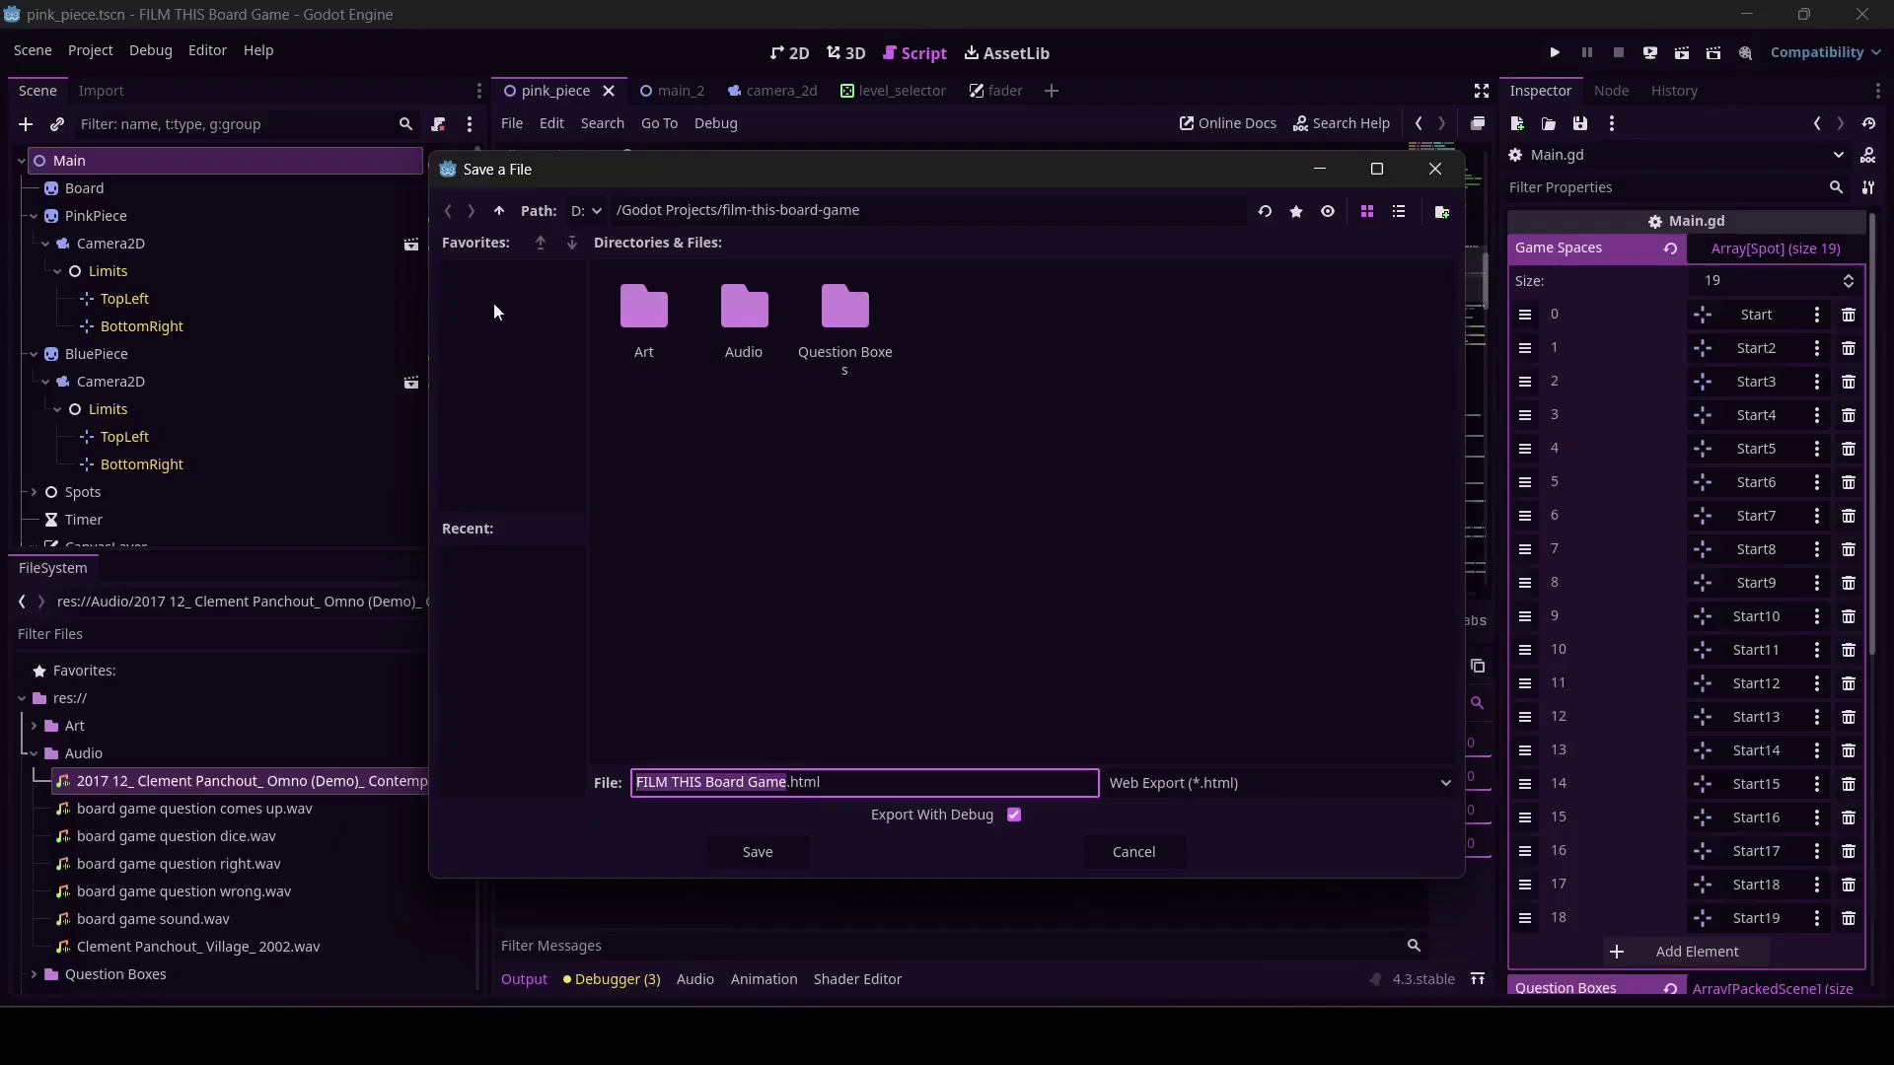
click(1442, 213)
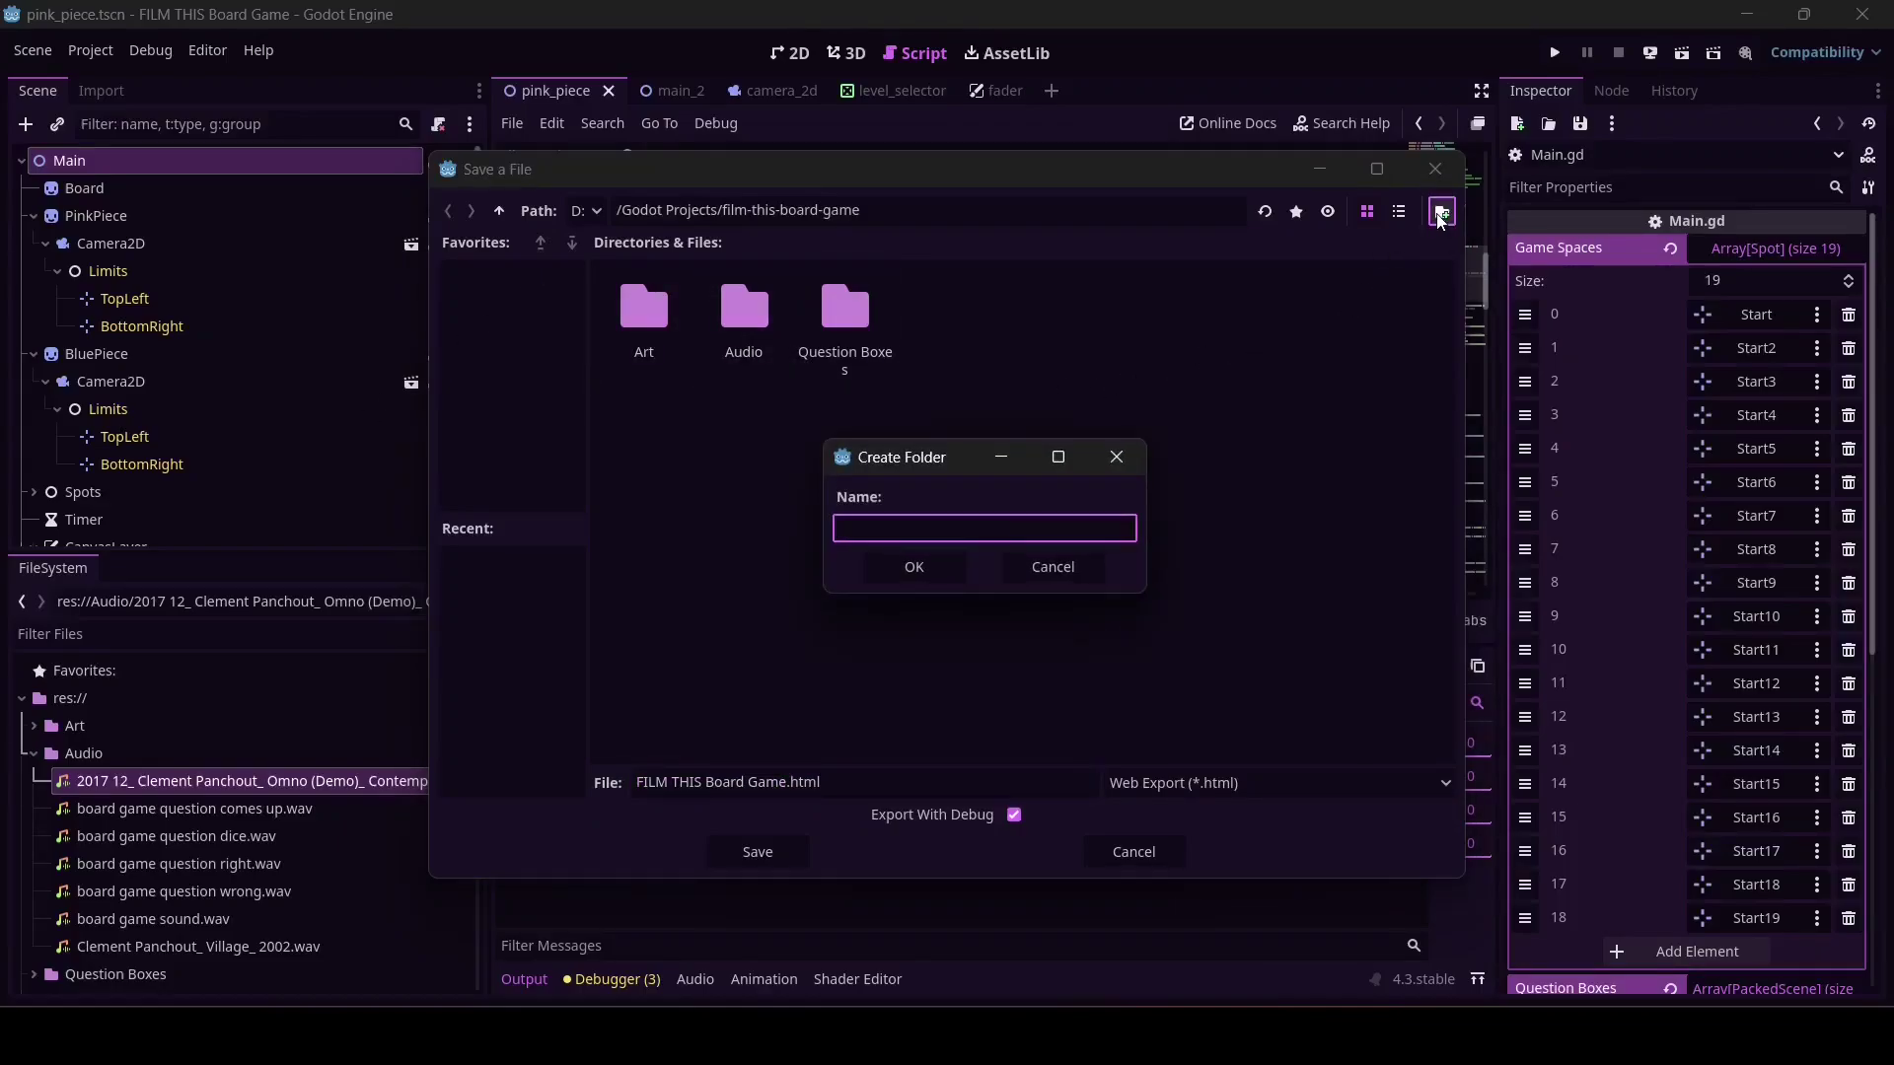
text(Export)
key(Return)
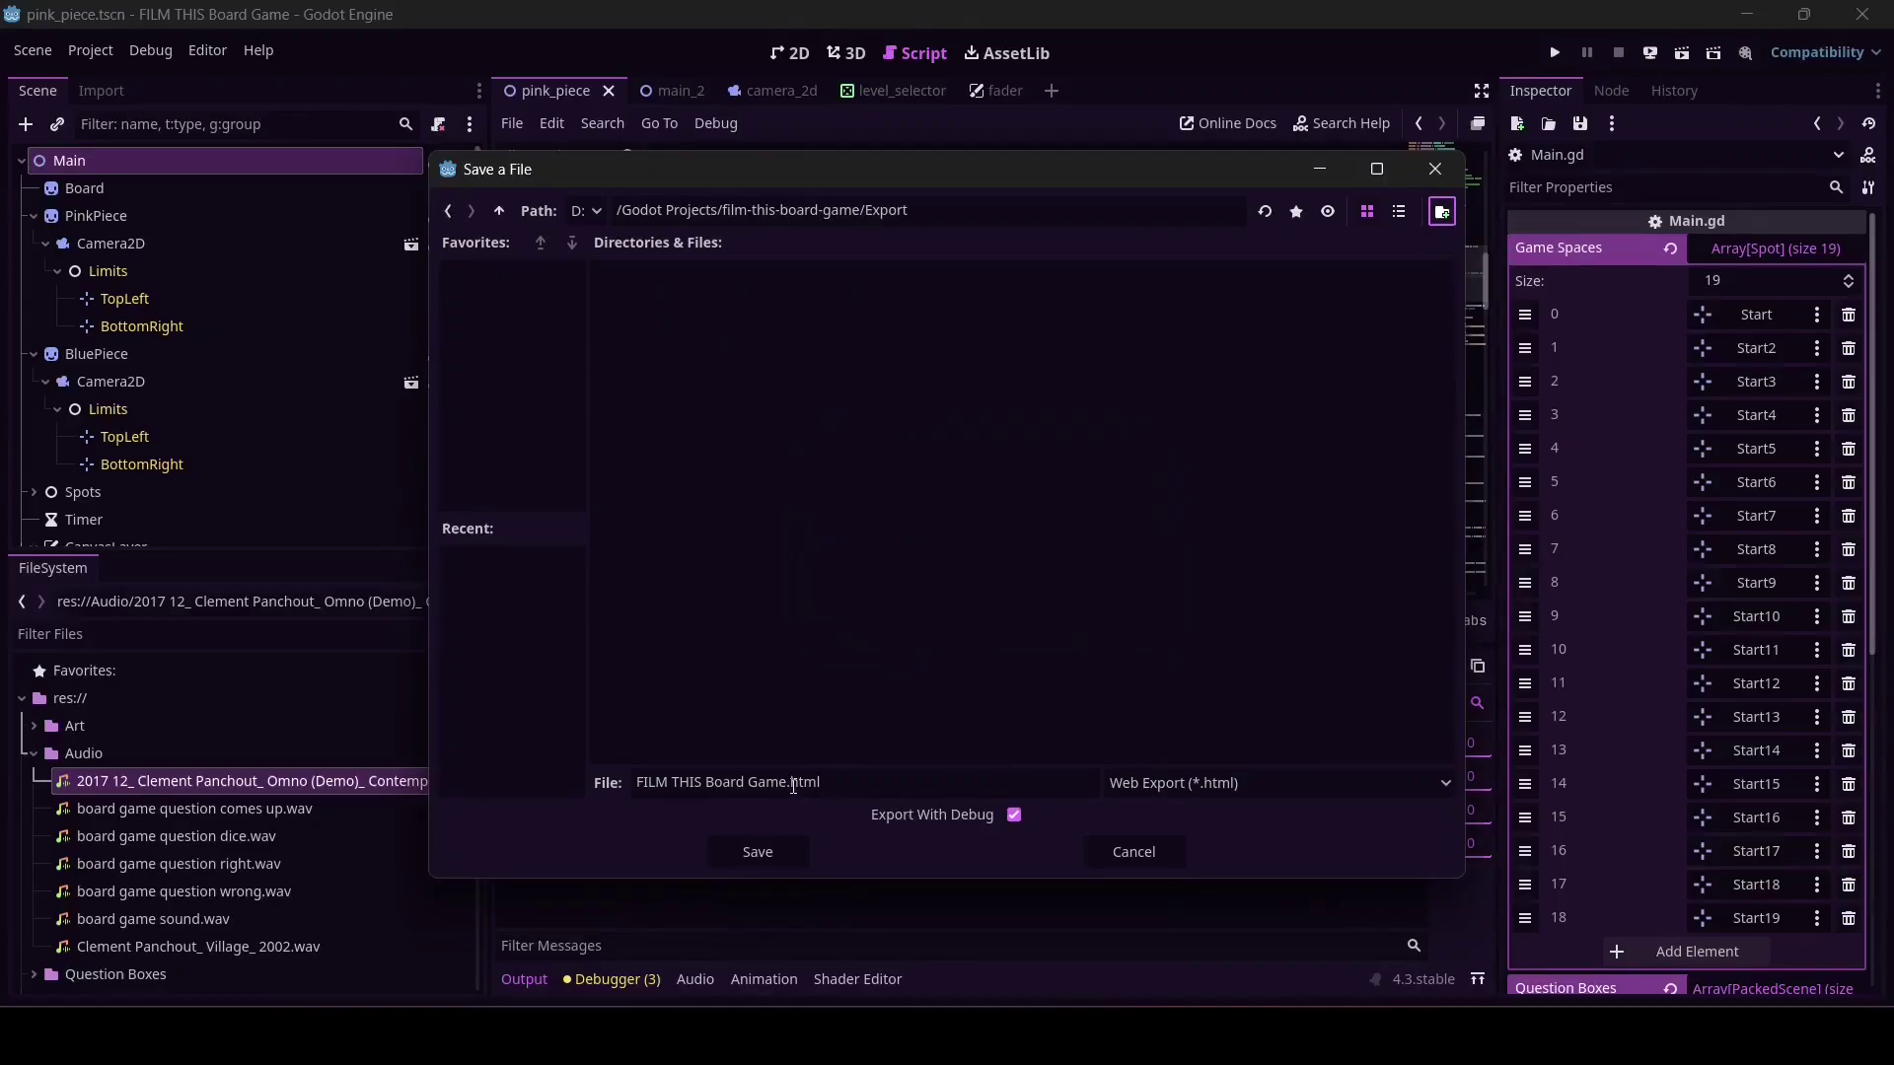
click(641, 782)
key(BackSpace)
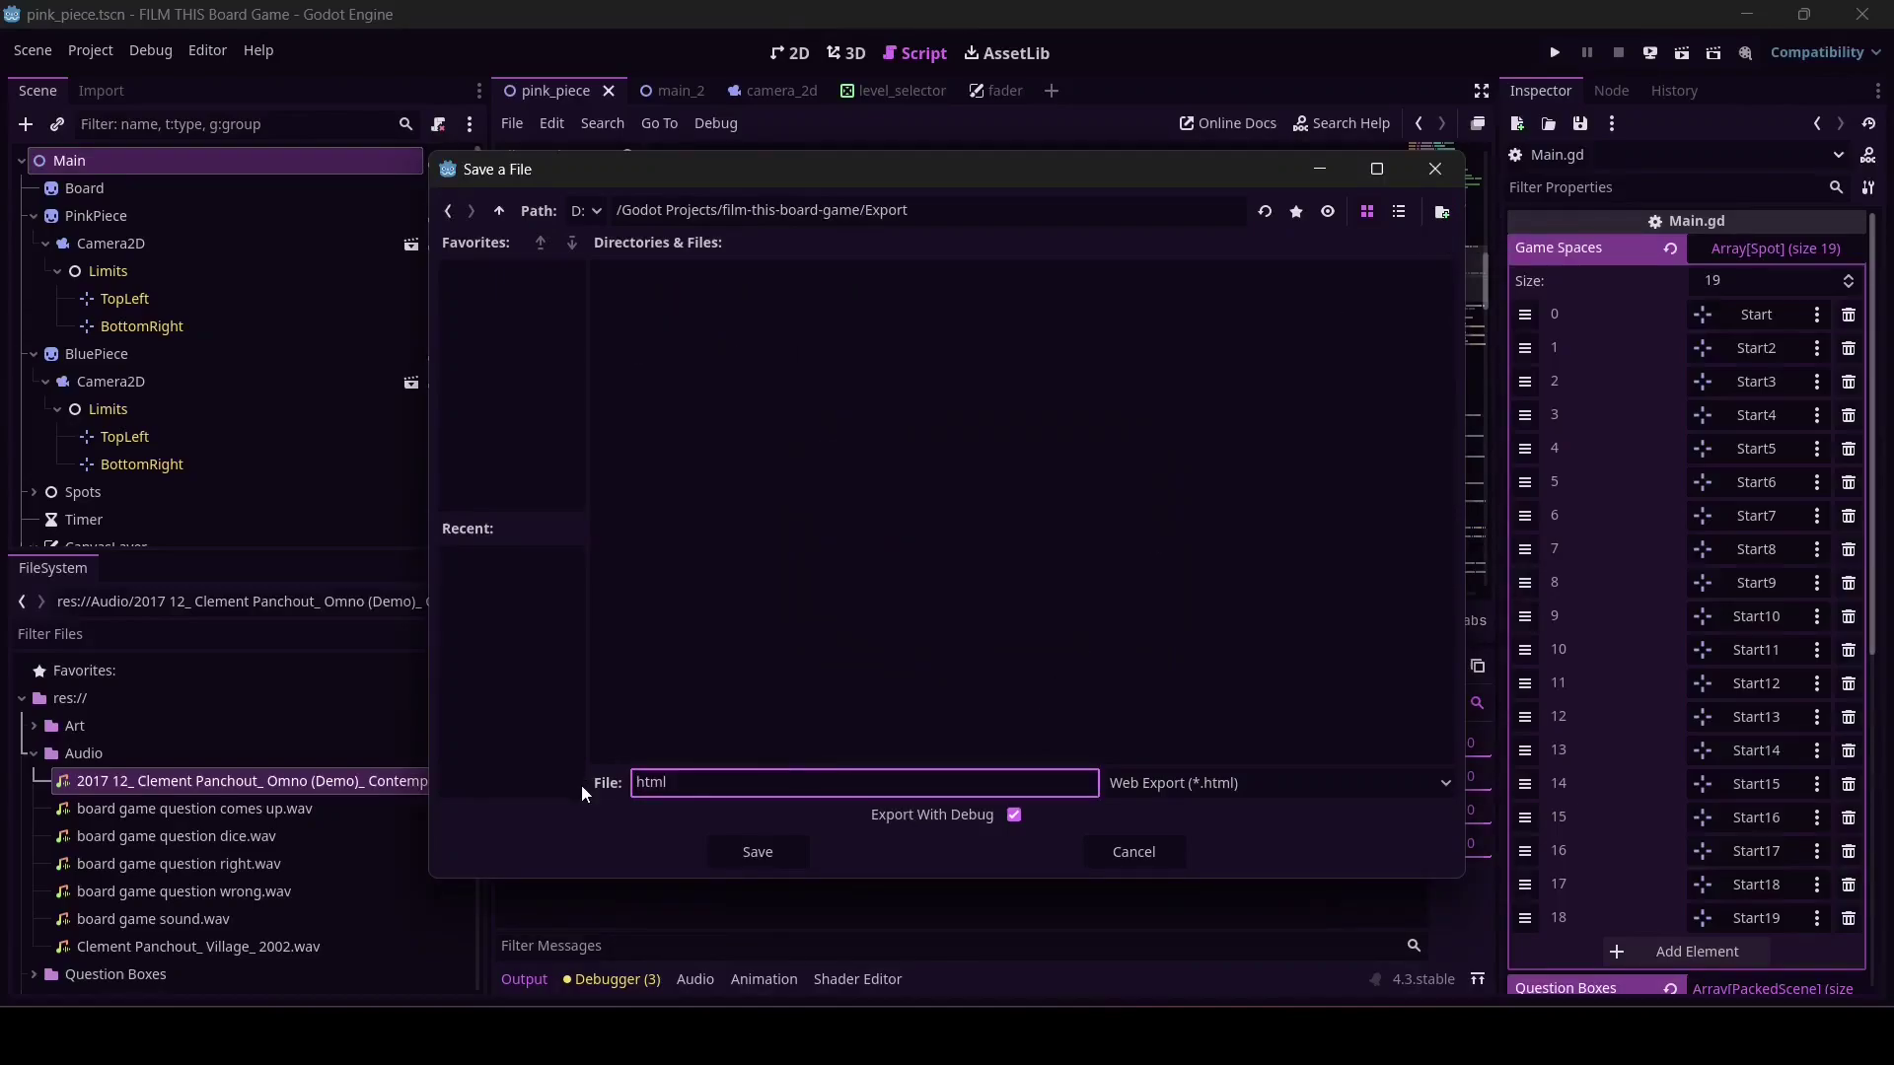
text(index.)
click(827, 690)
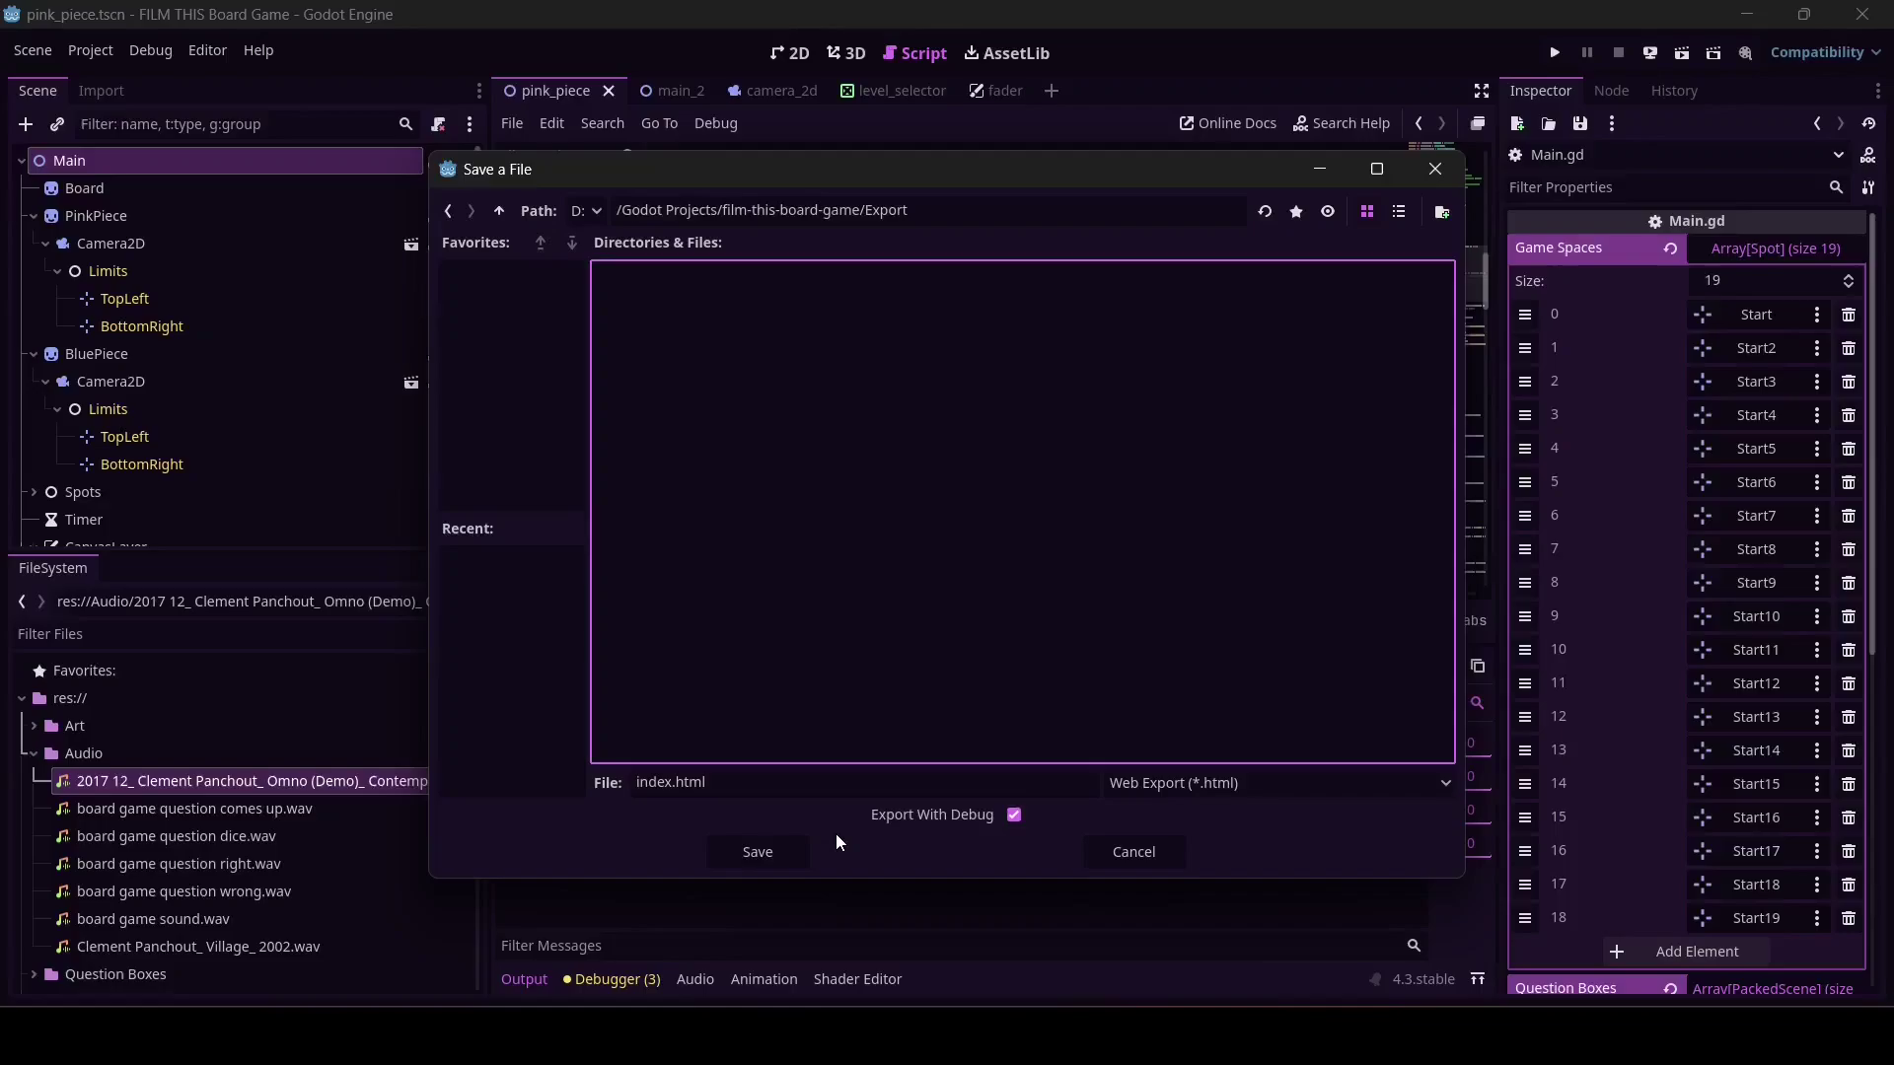
click(748, 858)
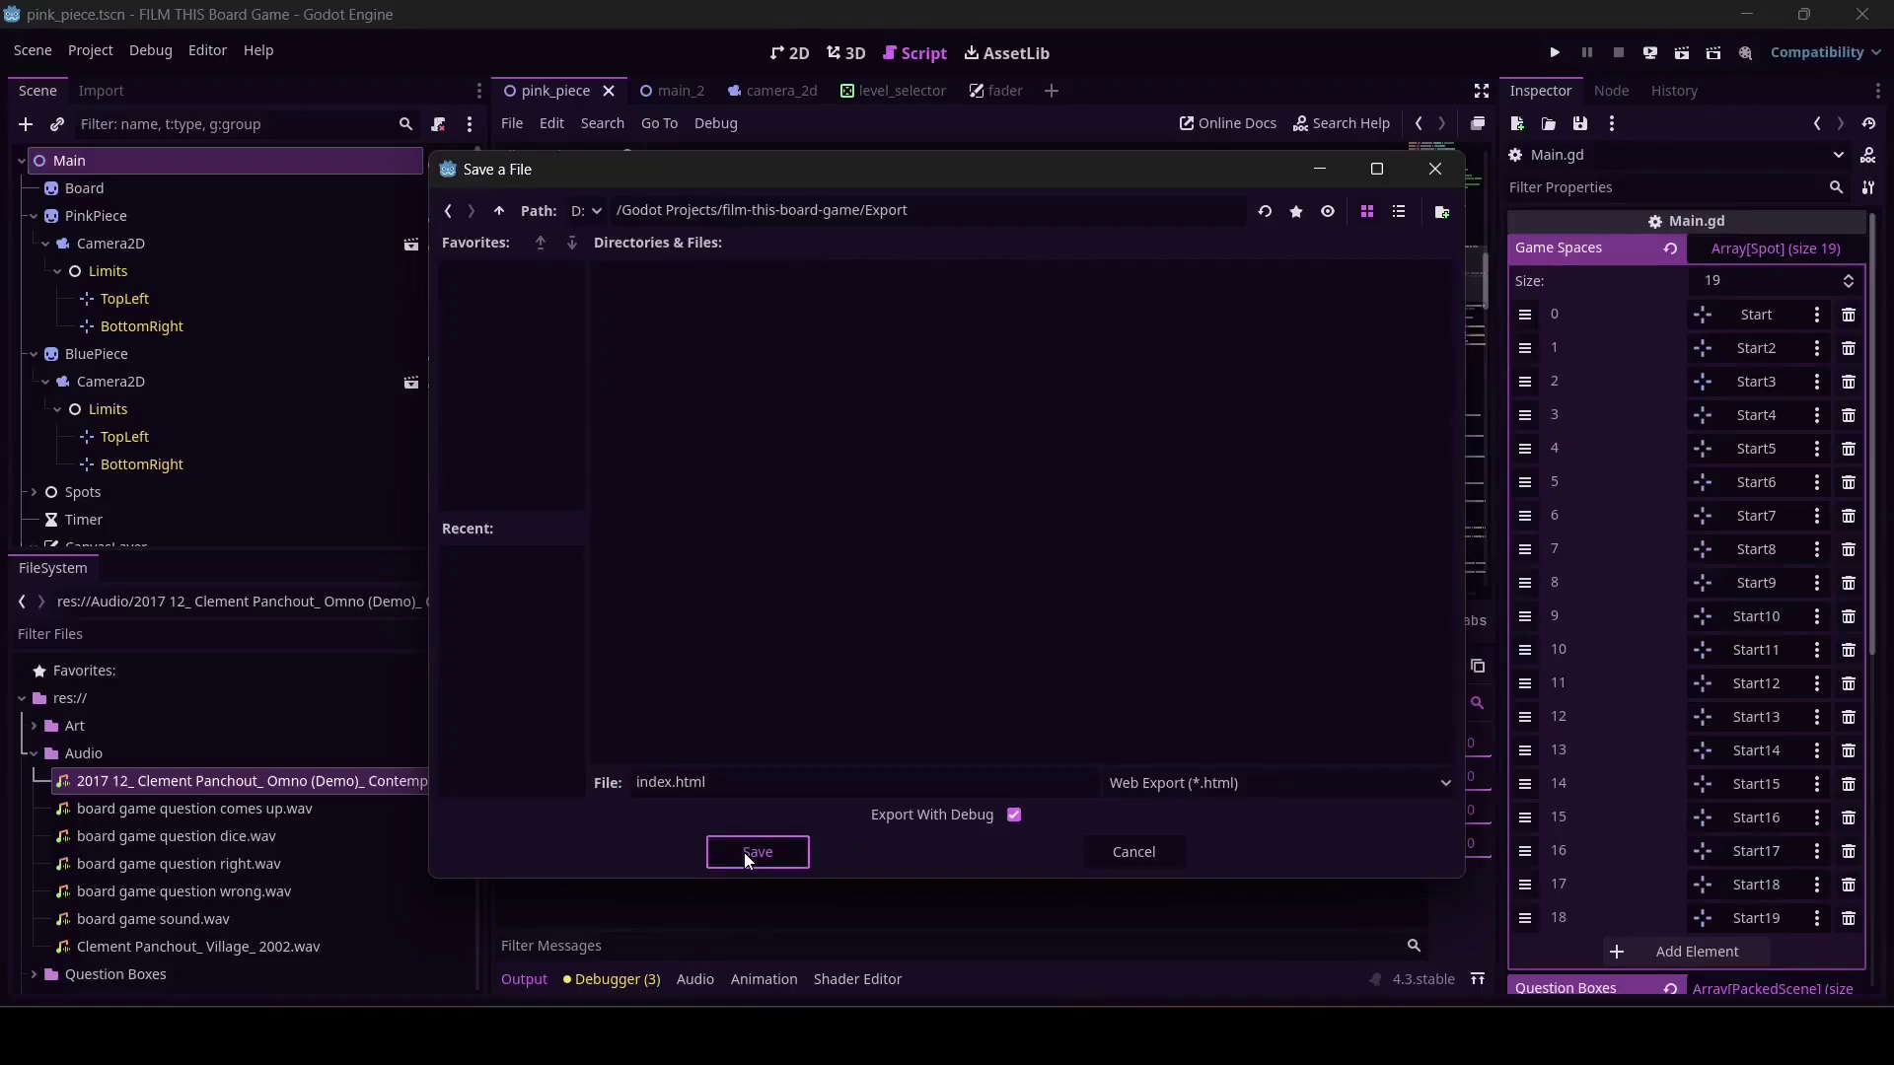
click(756, 852)
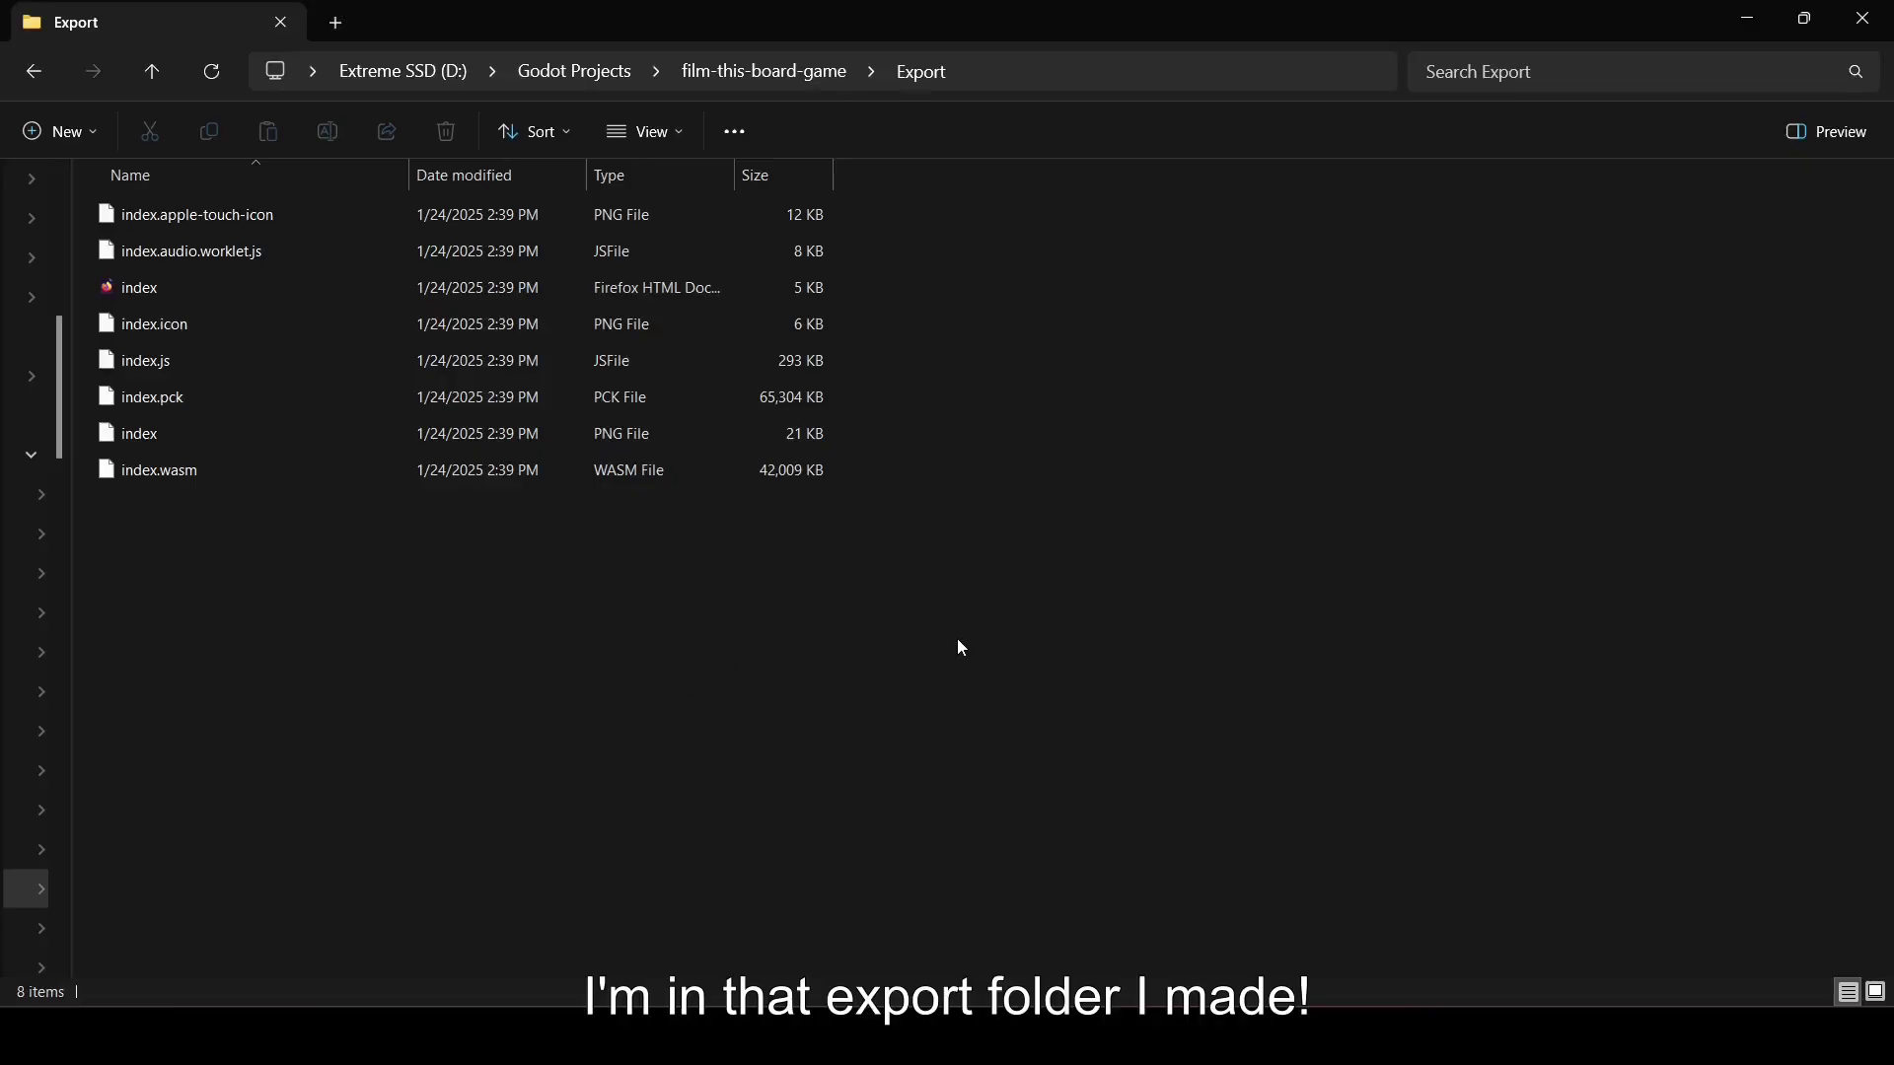
- Compress all exported files into one ZIP with the default name, then switch to itch.io in the browser
drag(984, 737, 199, 210)
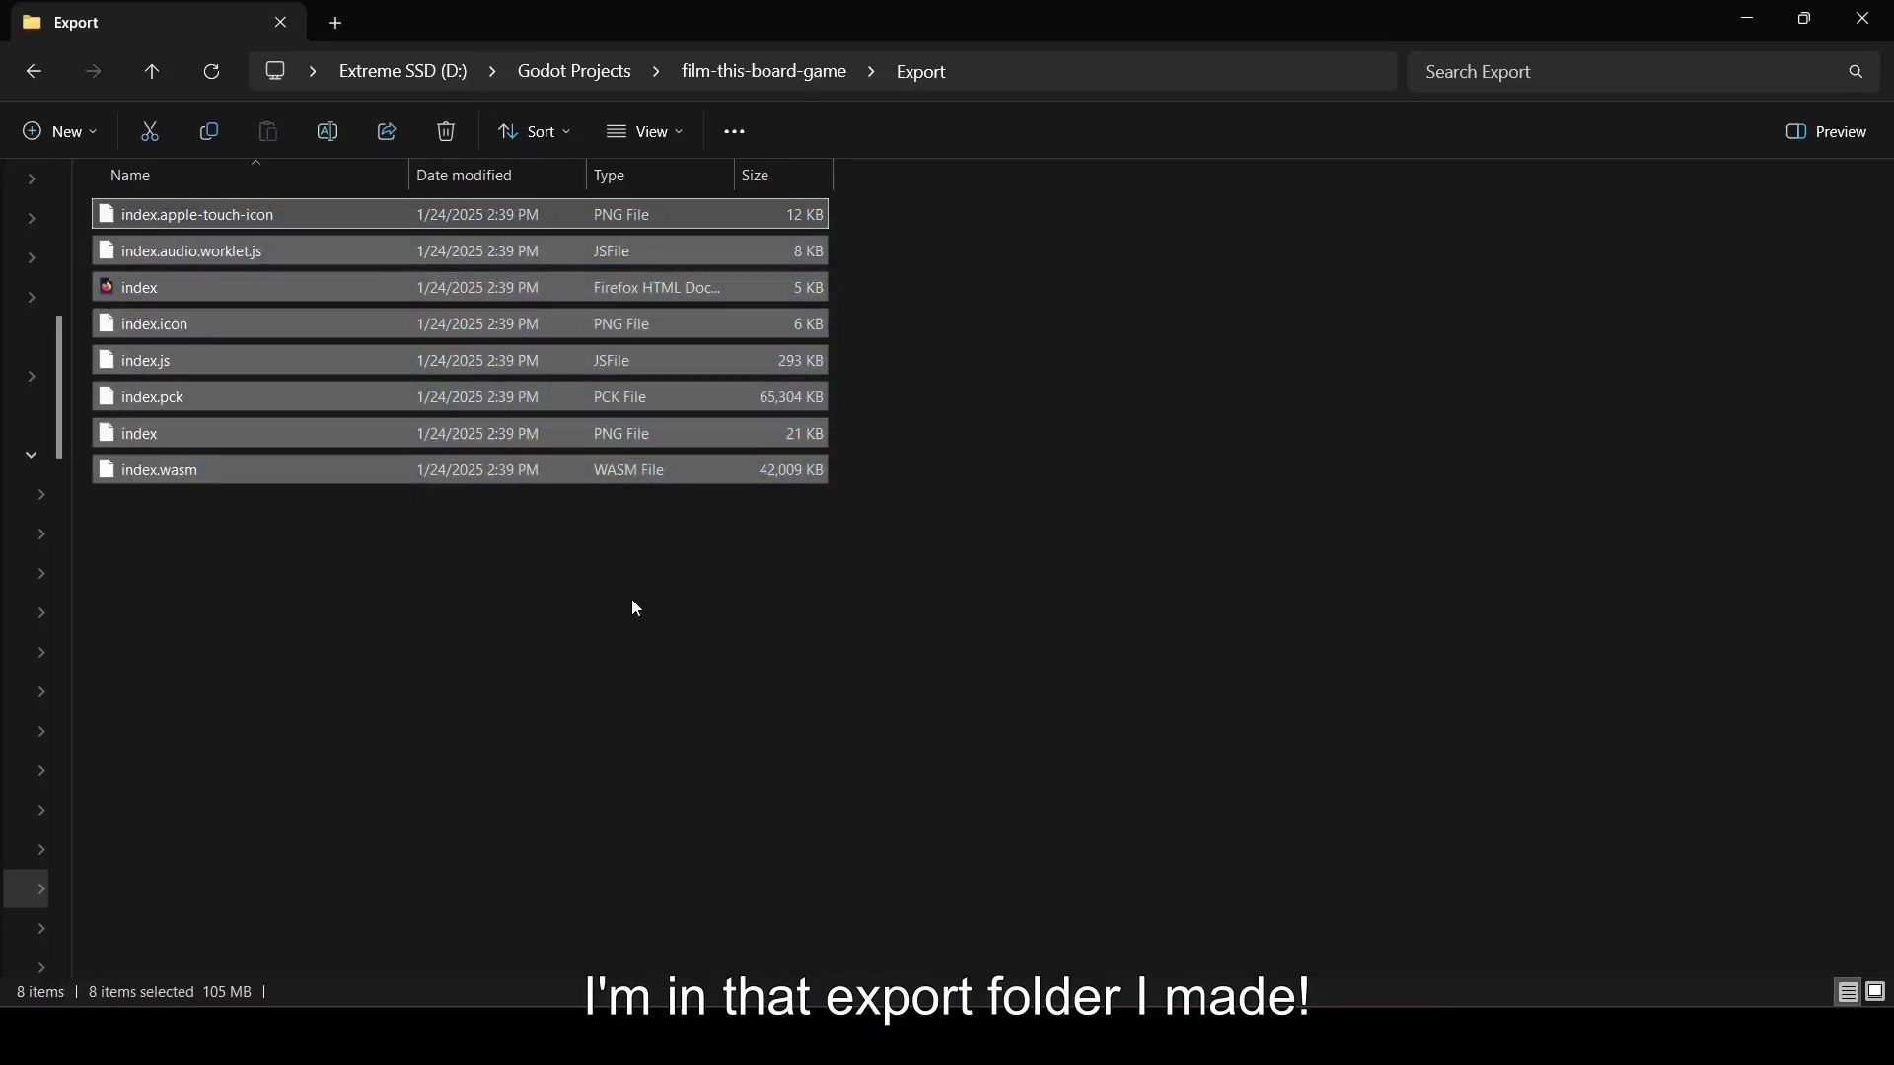
right_click(634, 549)
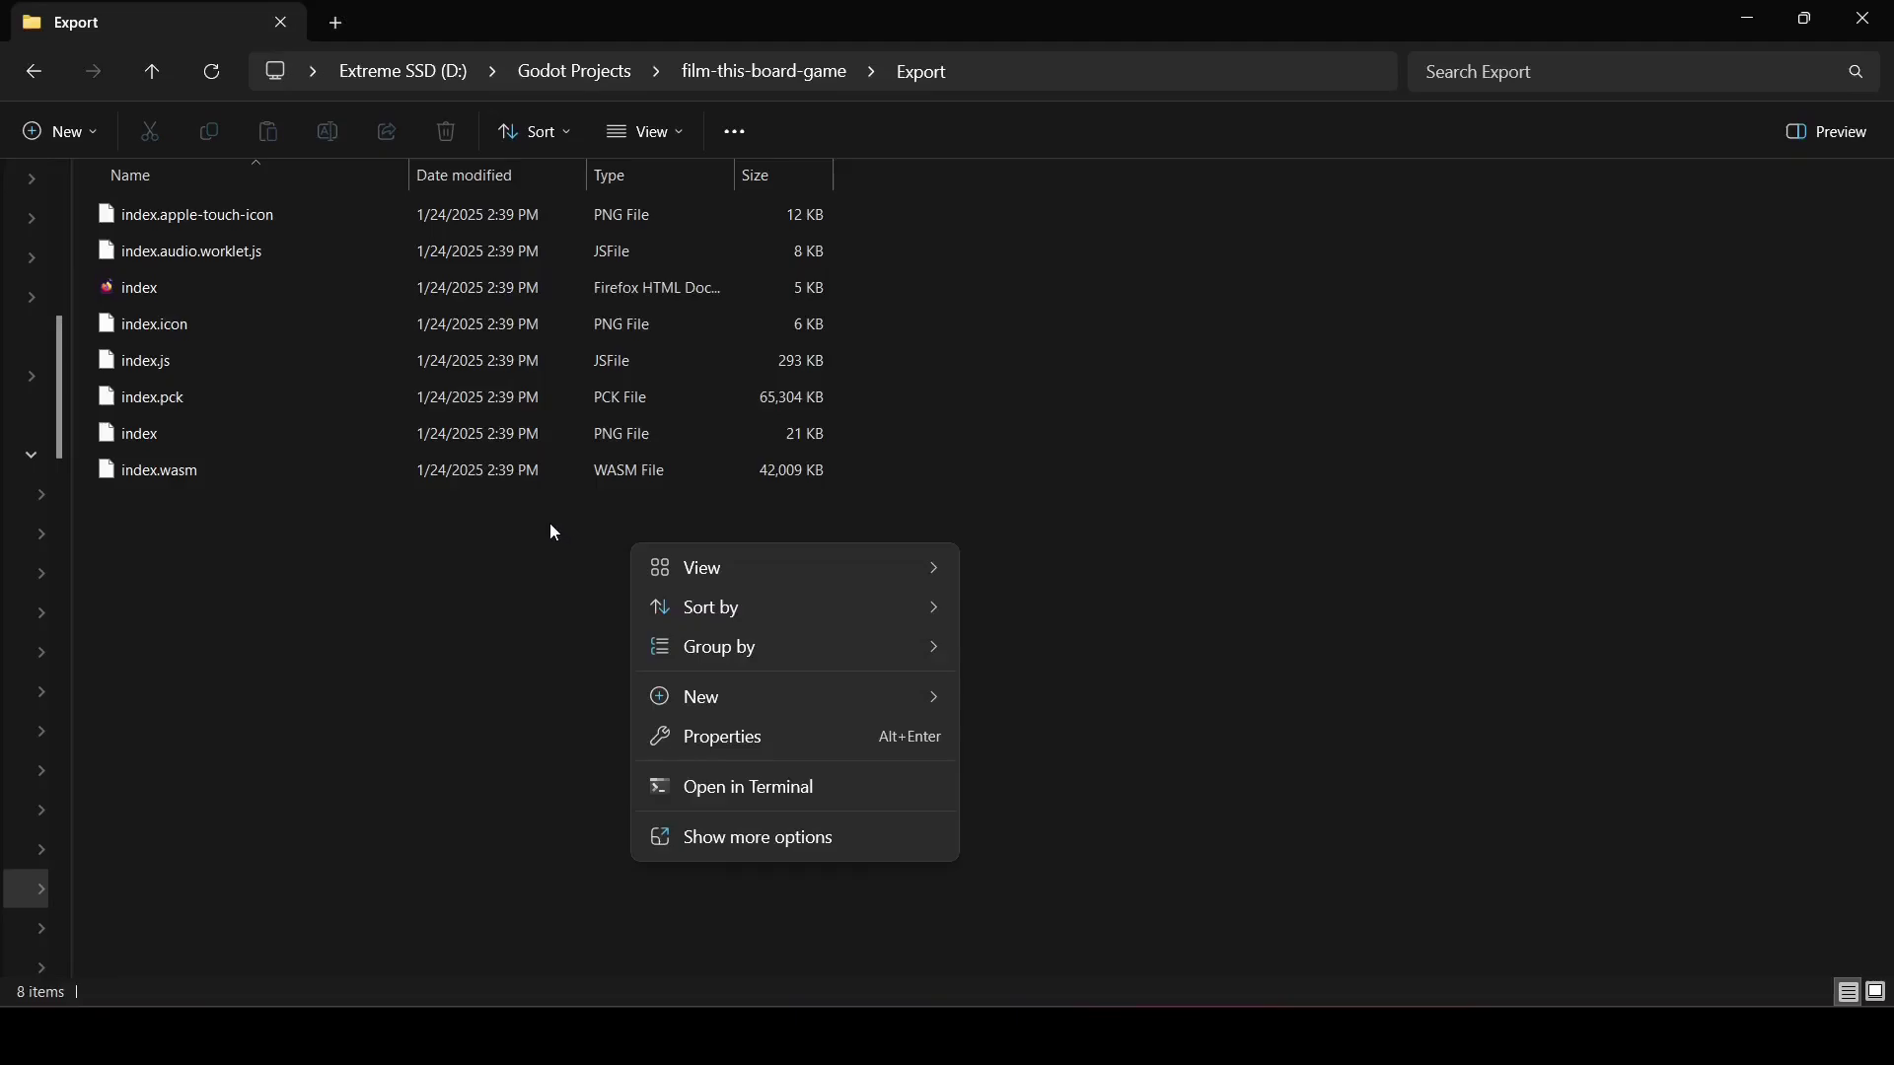
click(1116, 689)
drag(880, 614, 132, 203)
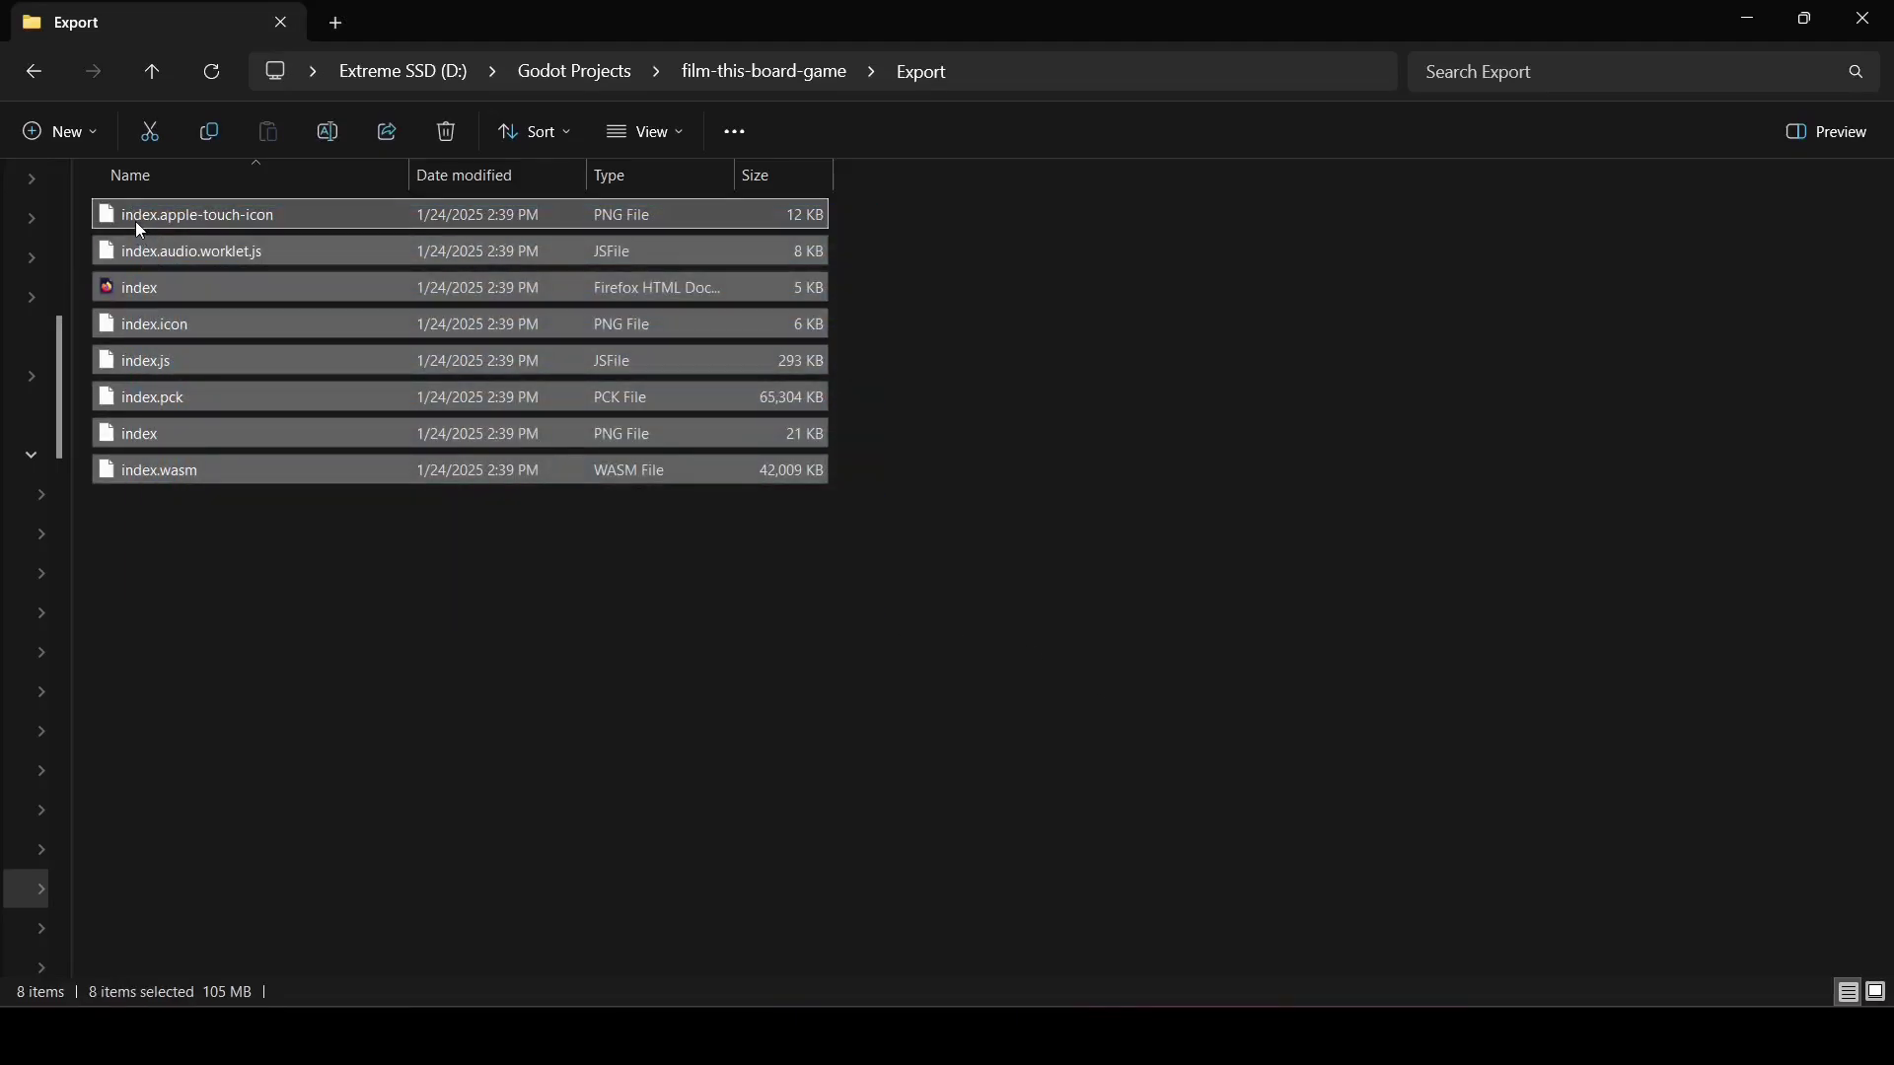
right_click(136, 211)
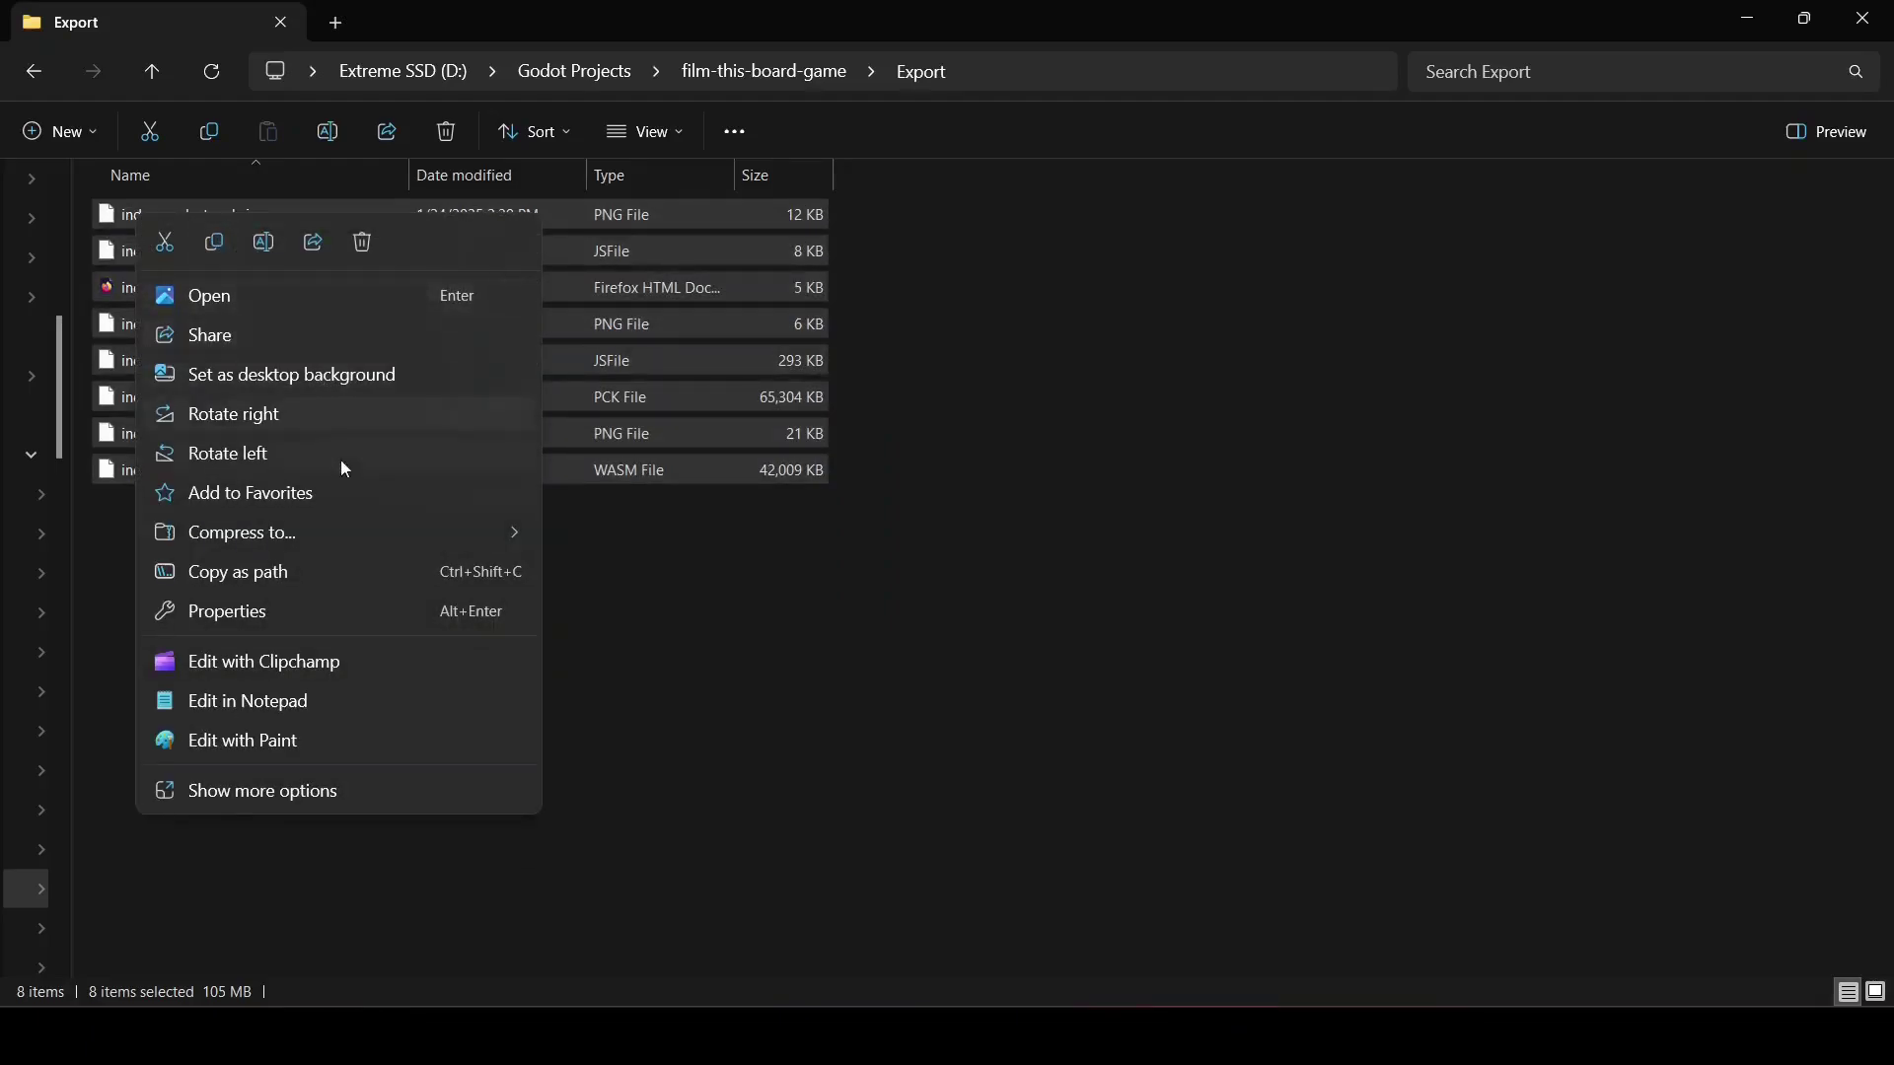
mouse_move(363, 542)
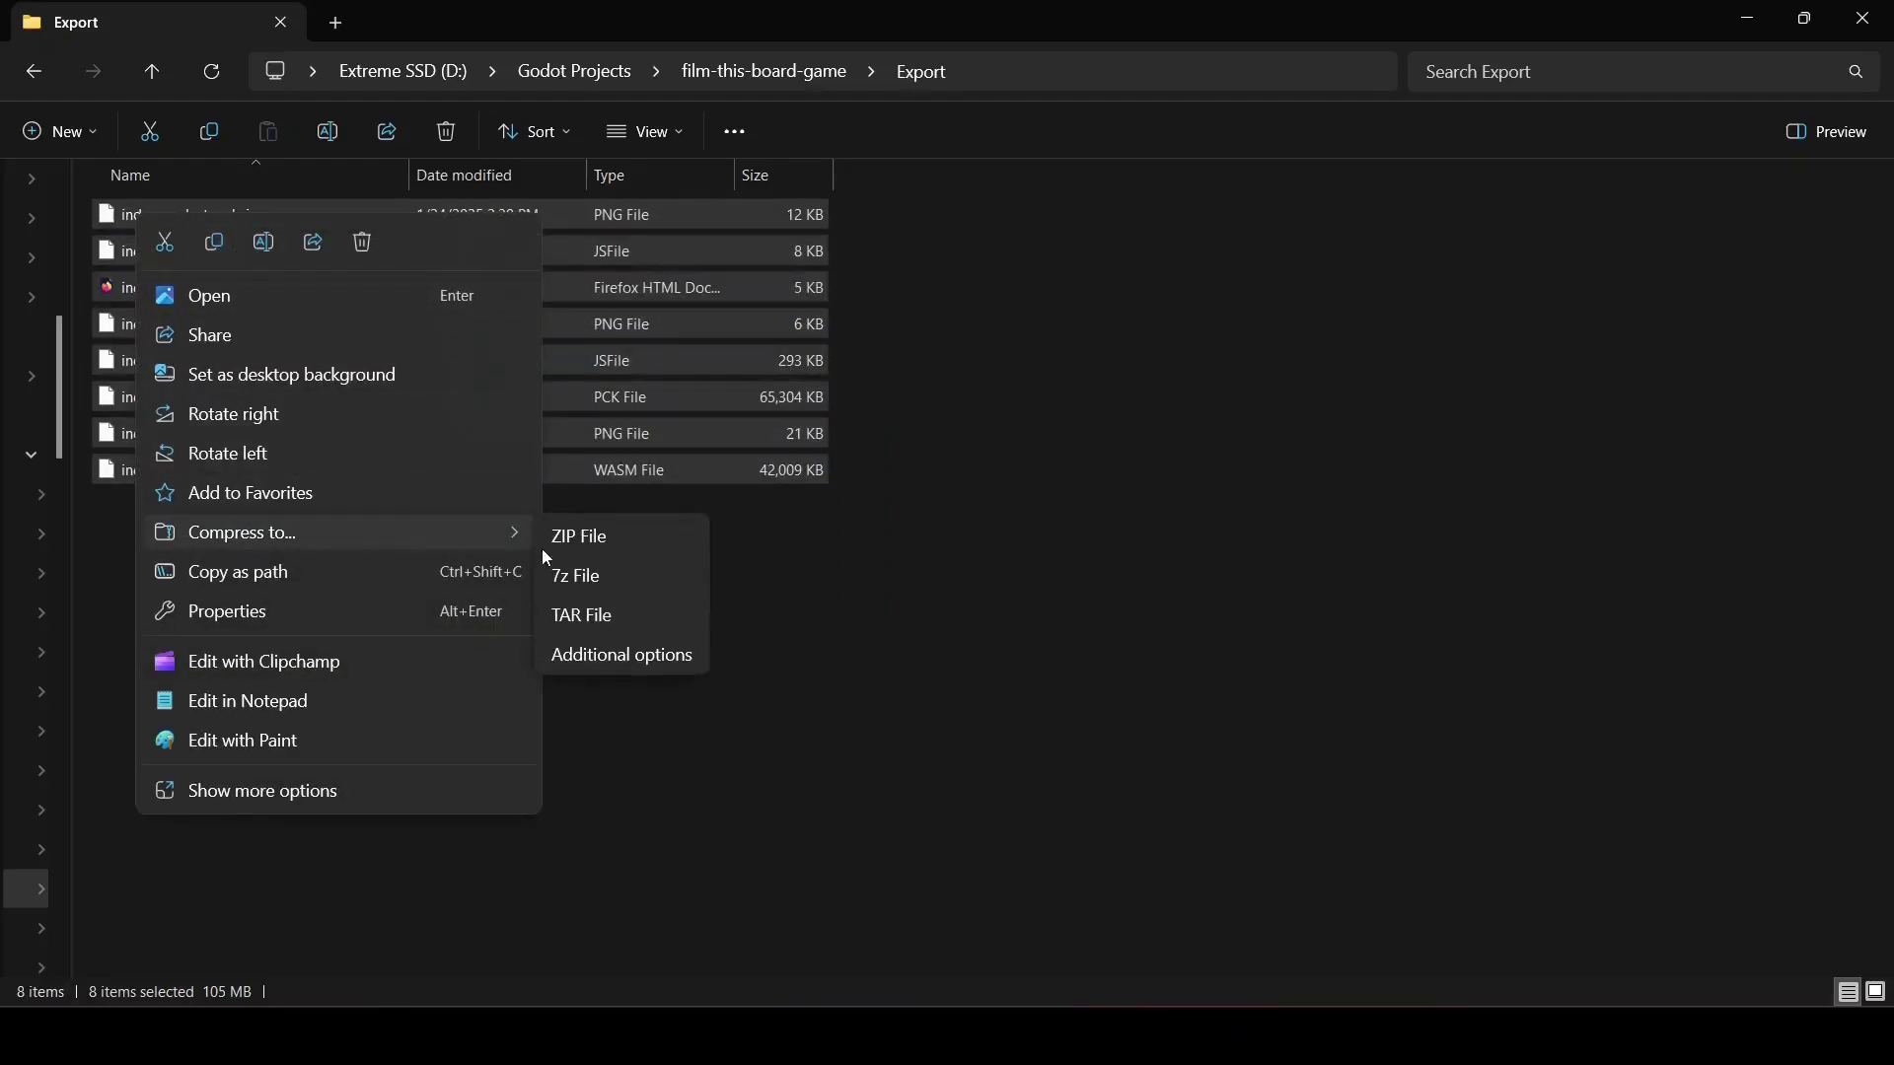
click(602, 538)
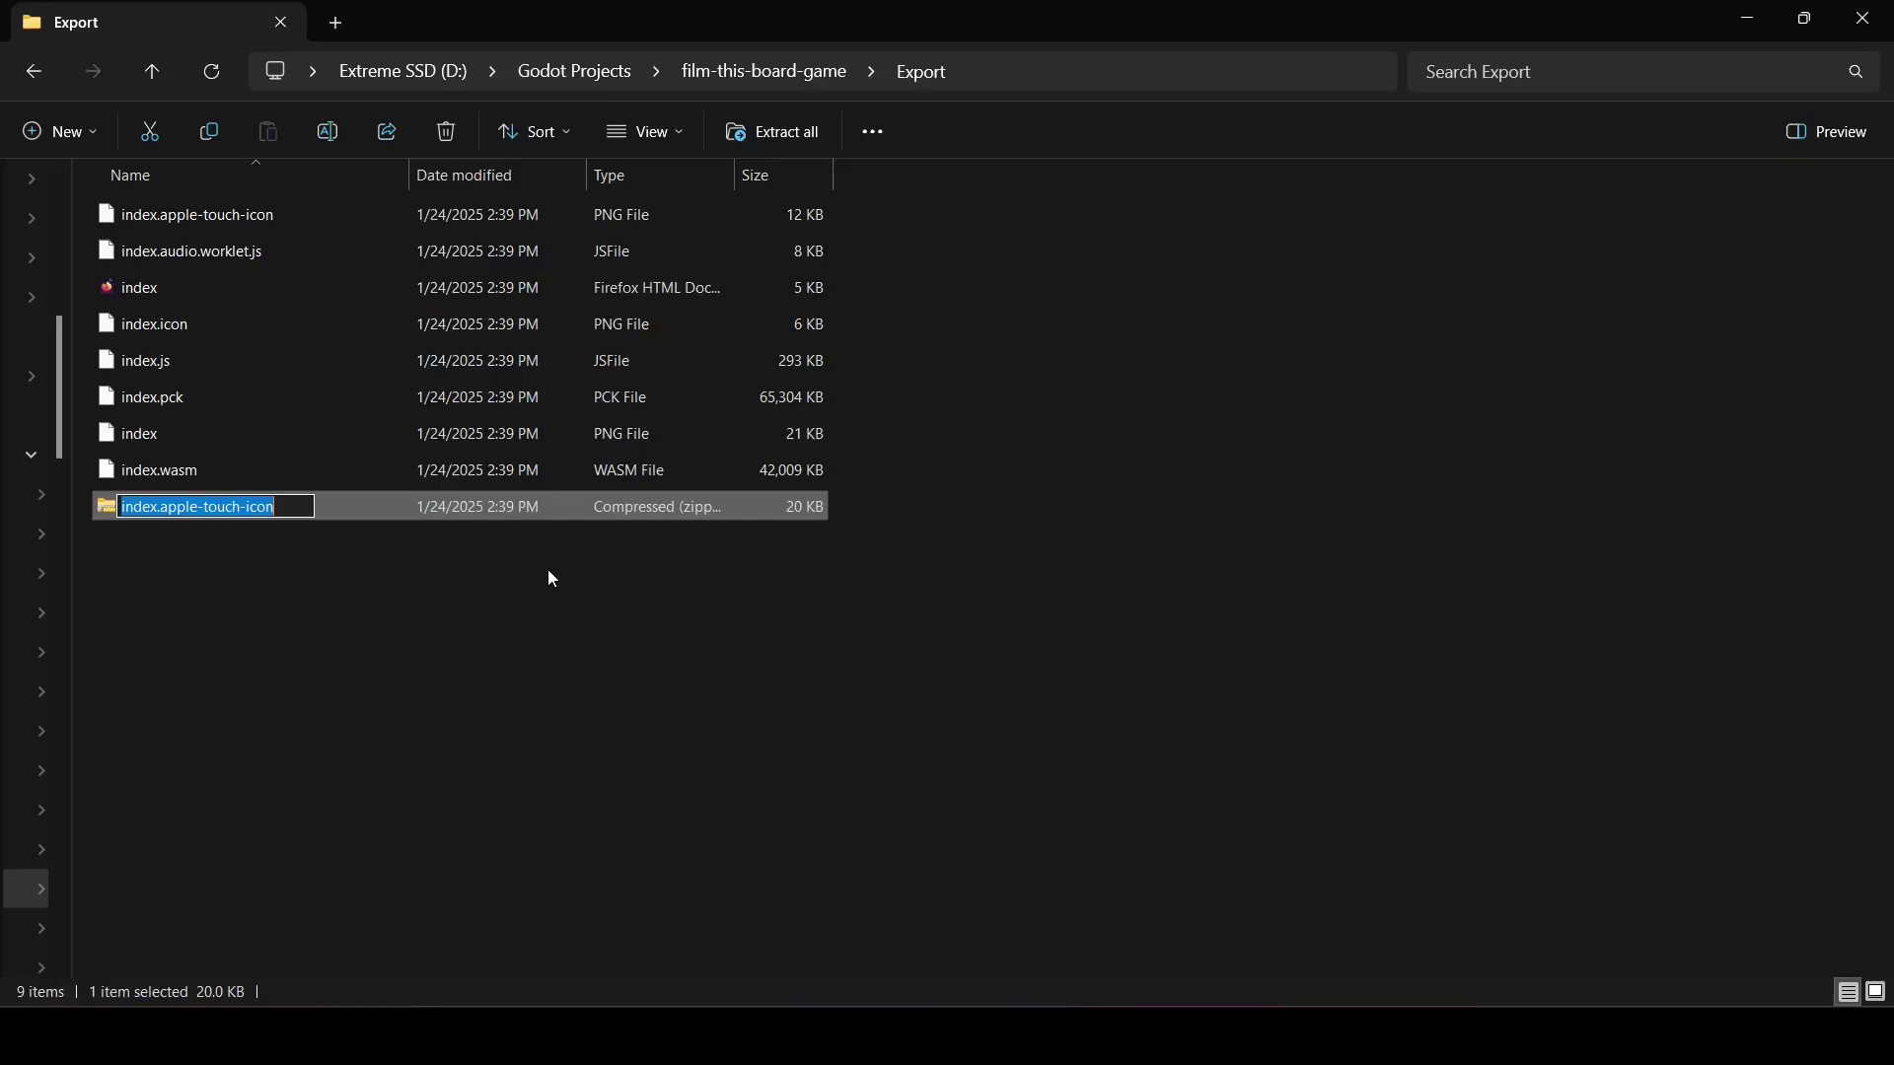
click(549, 572)
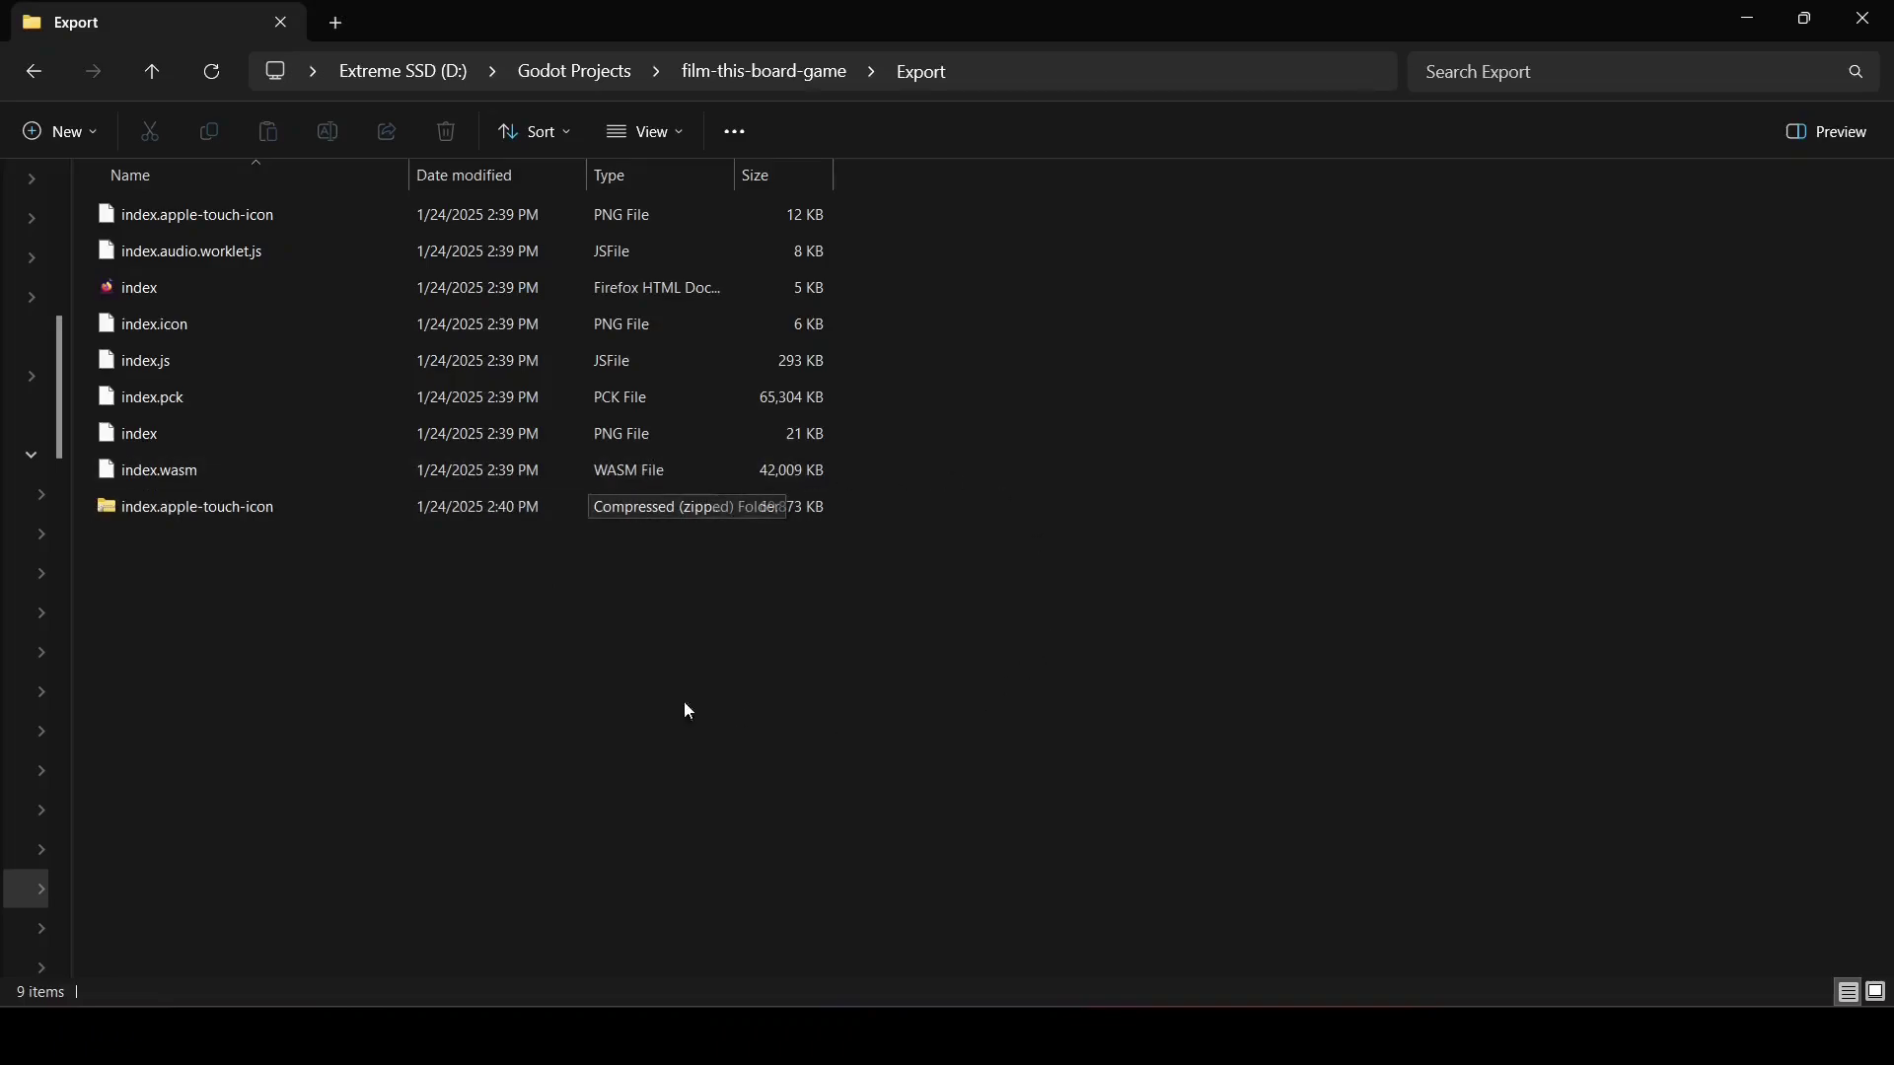
key(alt+Tab)
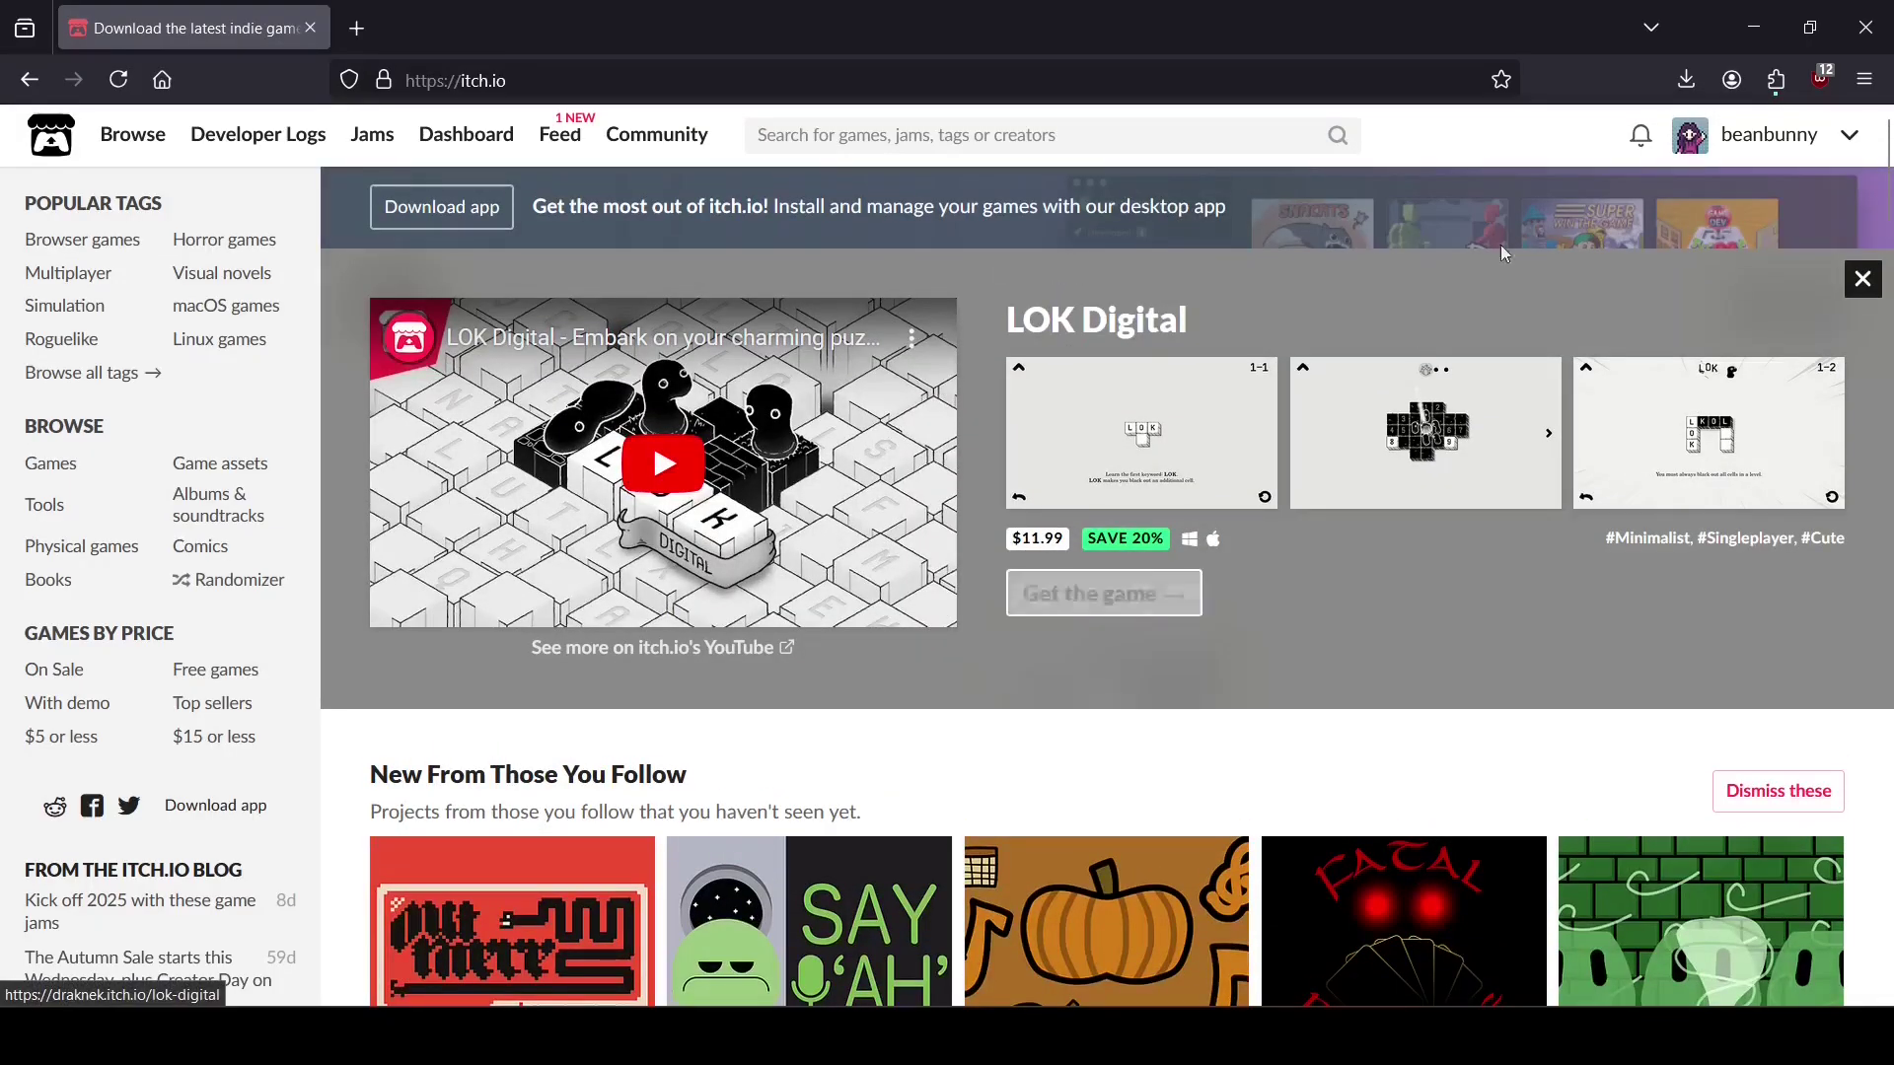
- Open the itch.io account menu to reach the creator options
click(1849, 135)
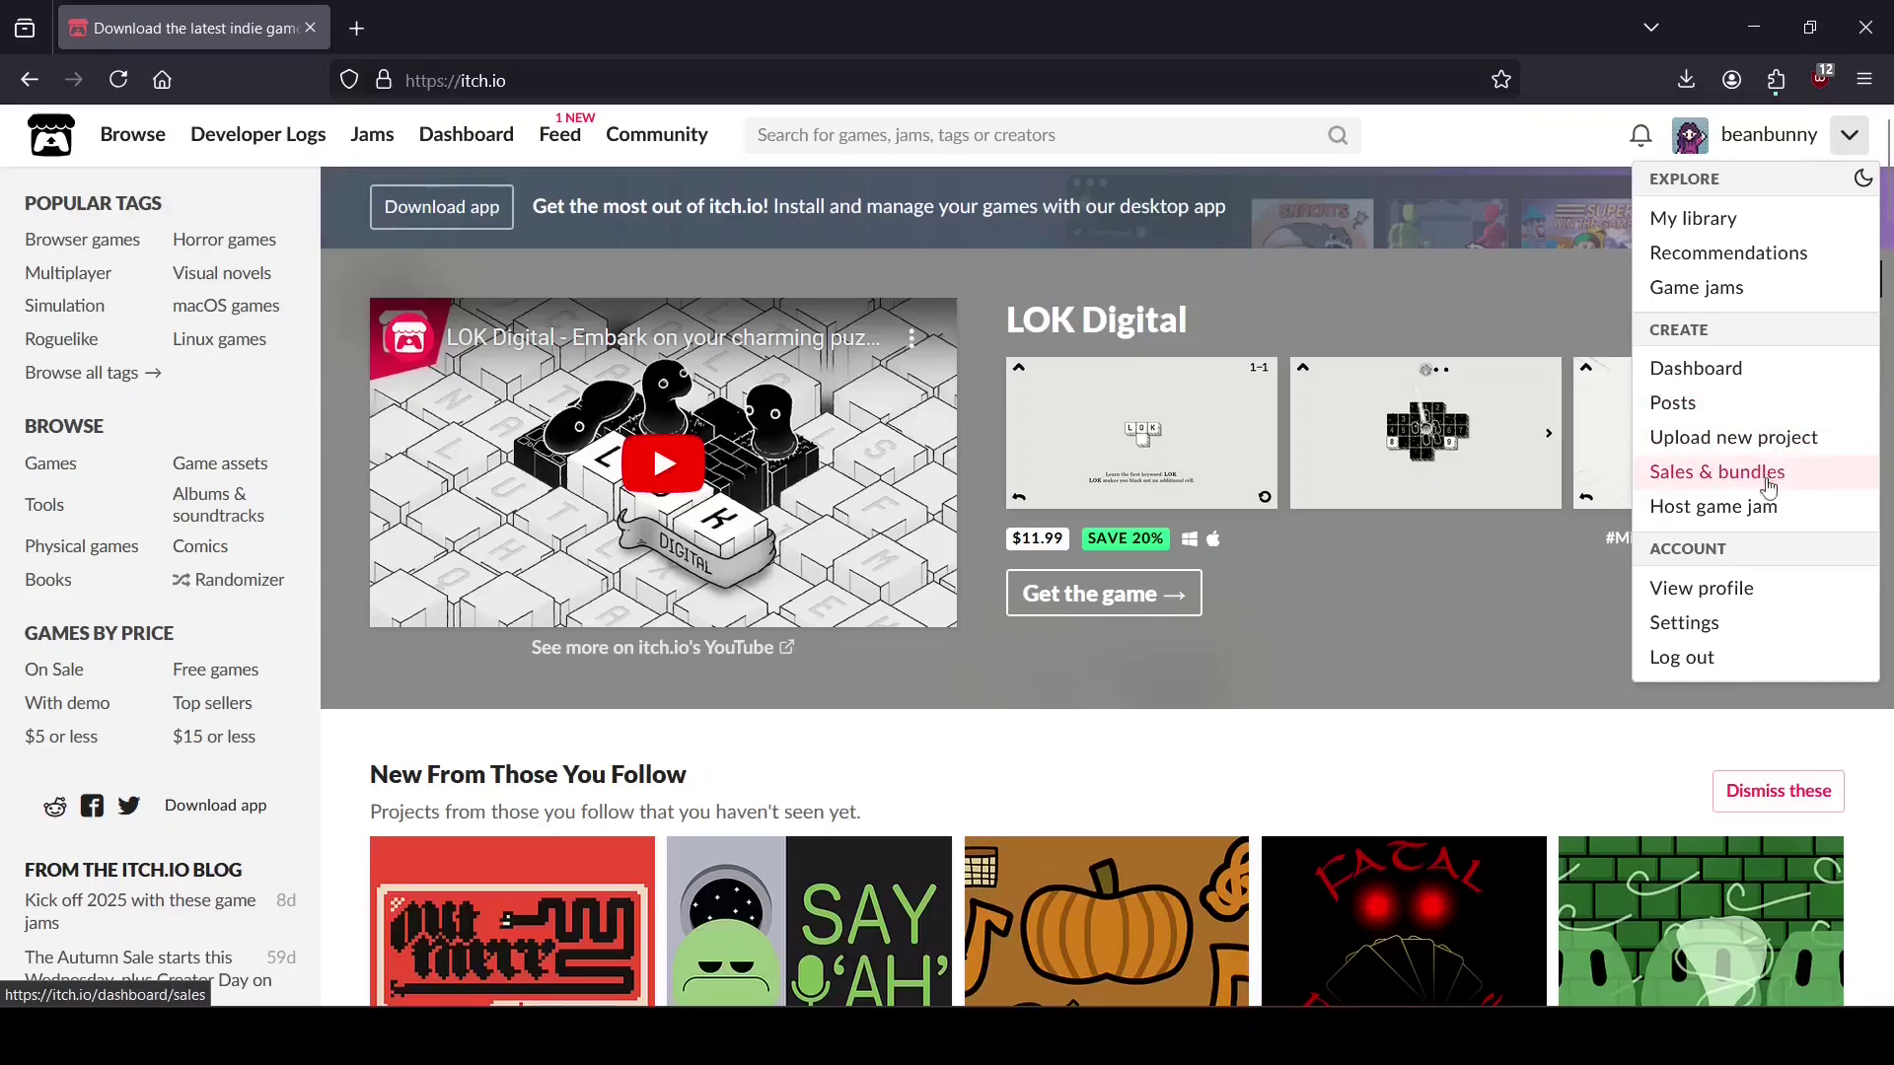
- Start a new project titled 'Board Game' with the board-game URL
click(1694, 456)
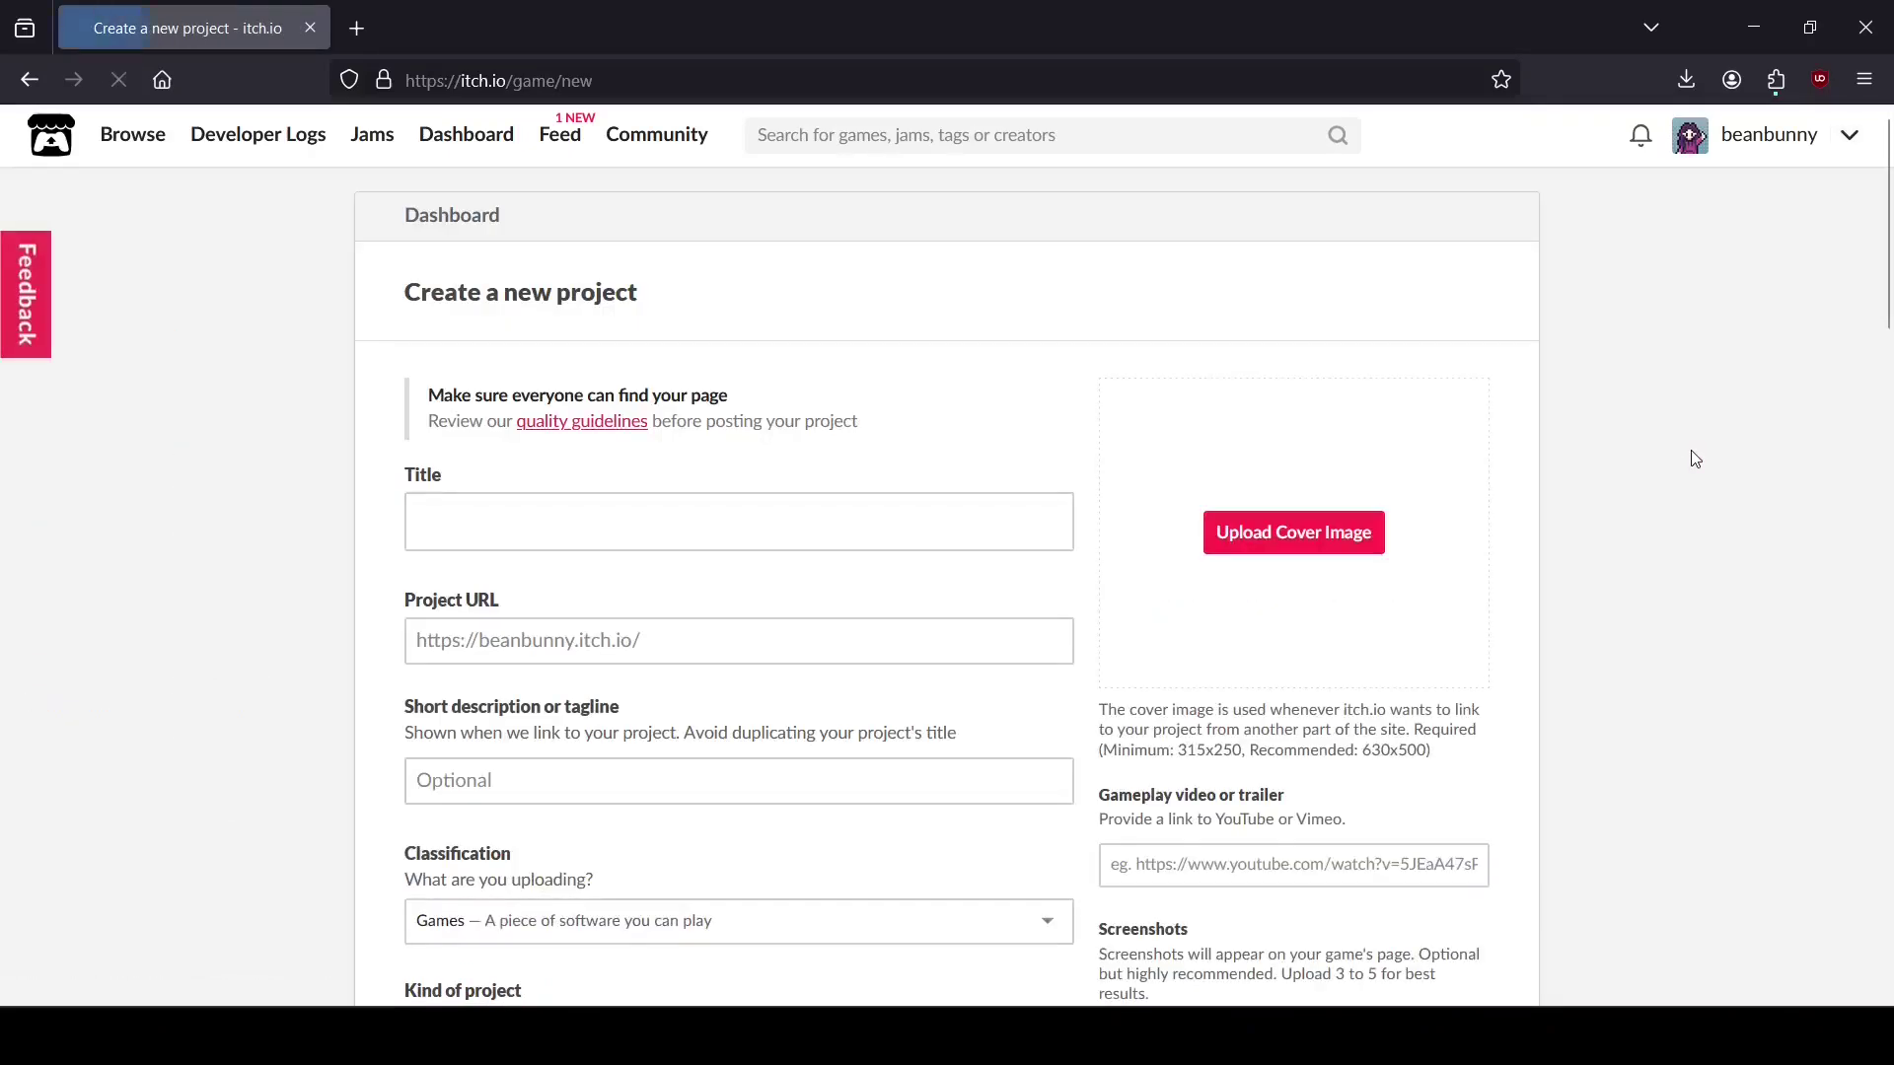
click(933, 541)
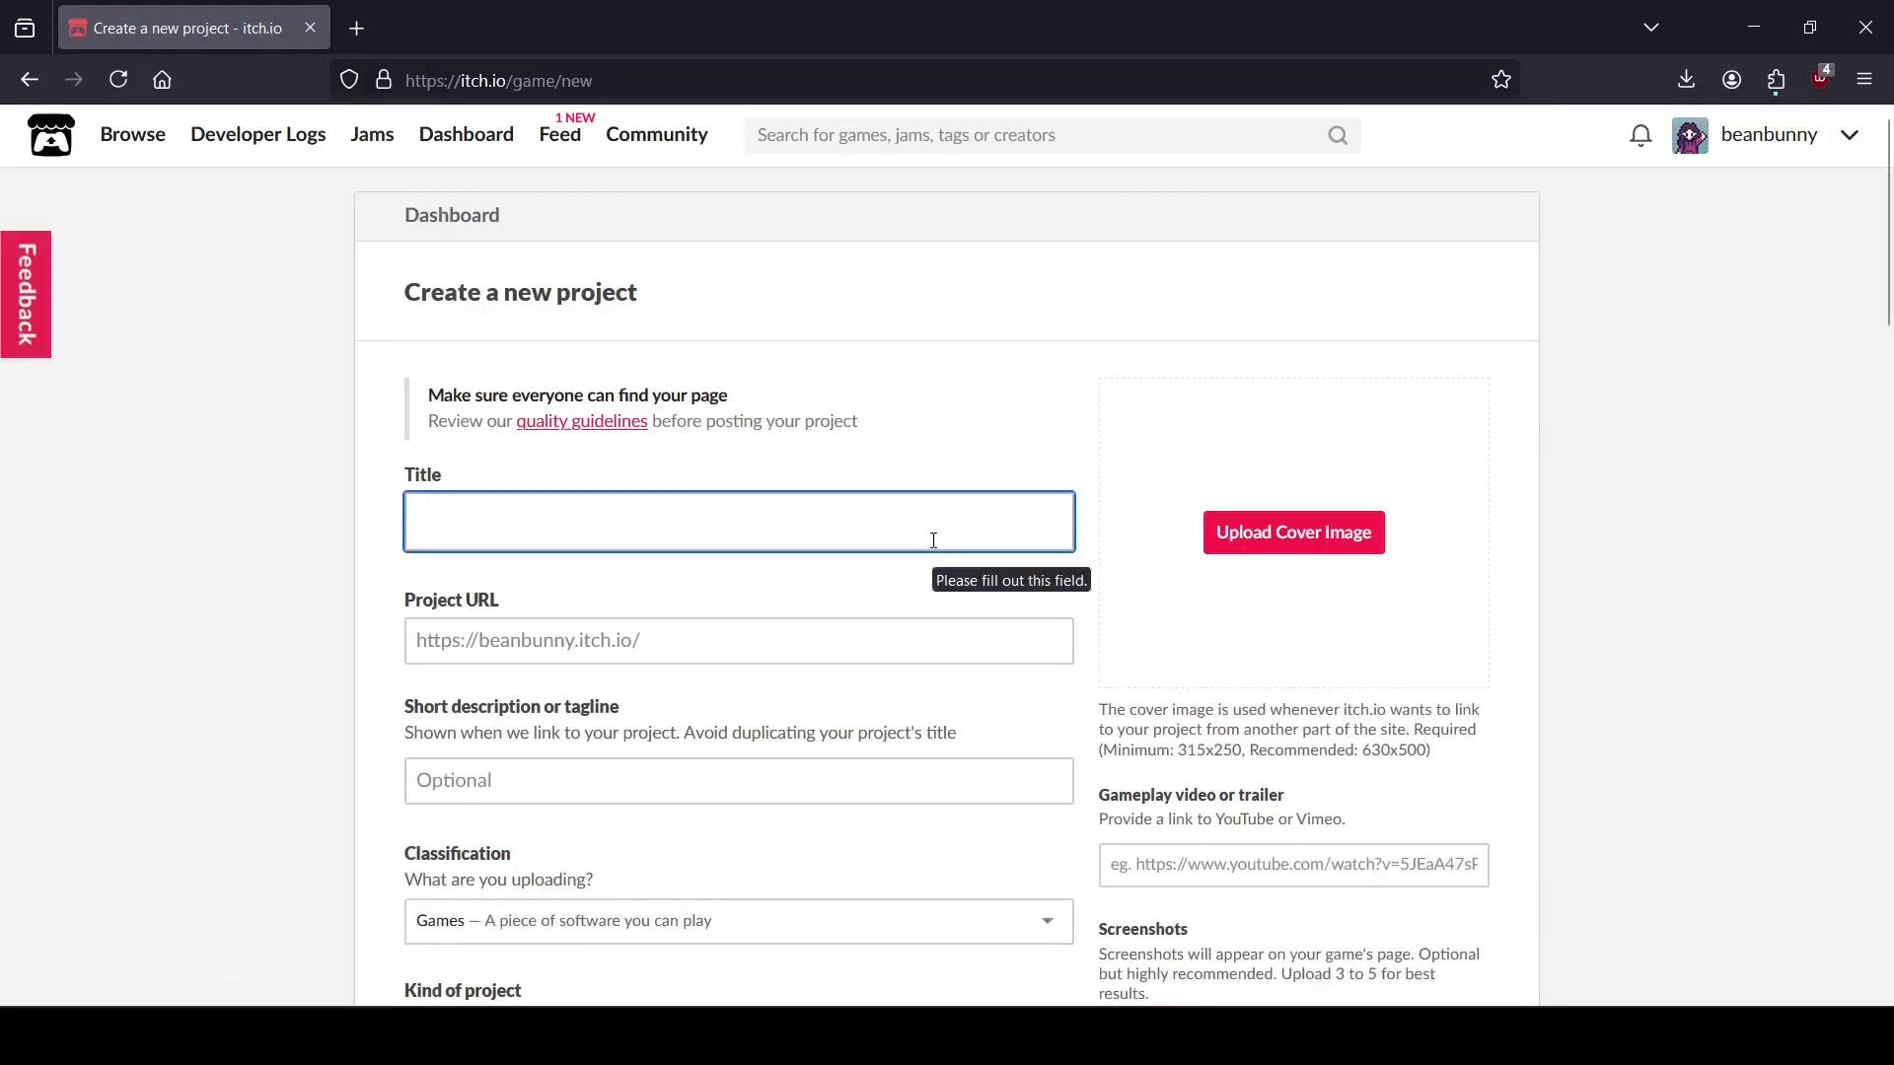
text(Board Game)
key(Tab)
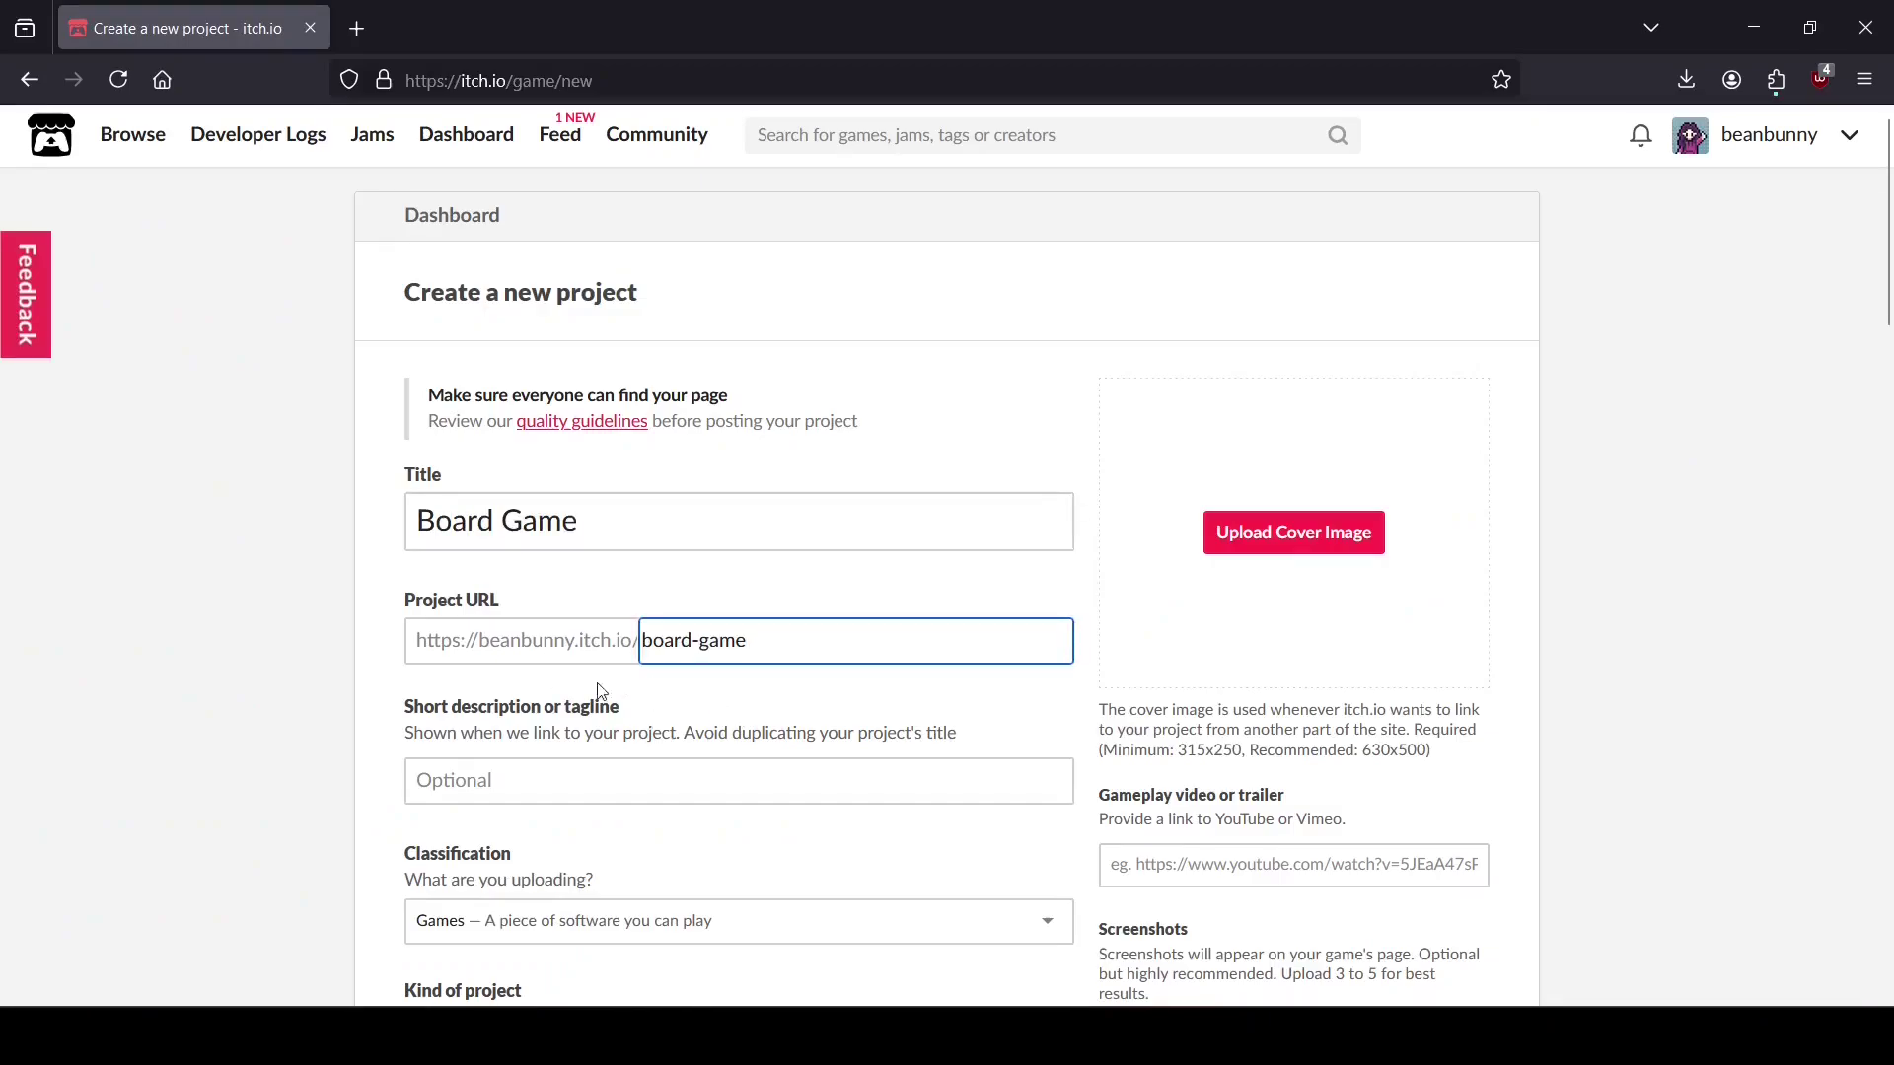
click(738, 698)
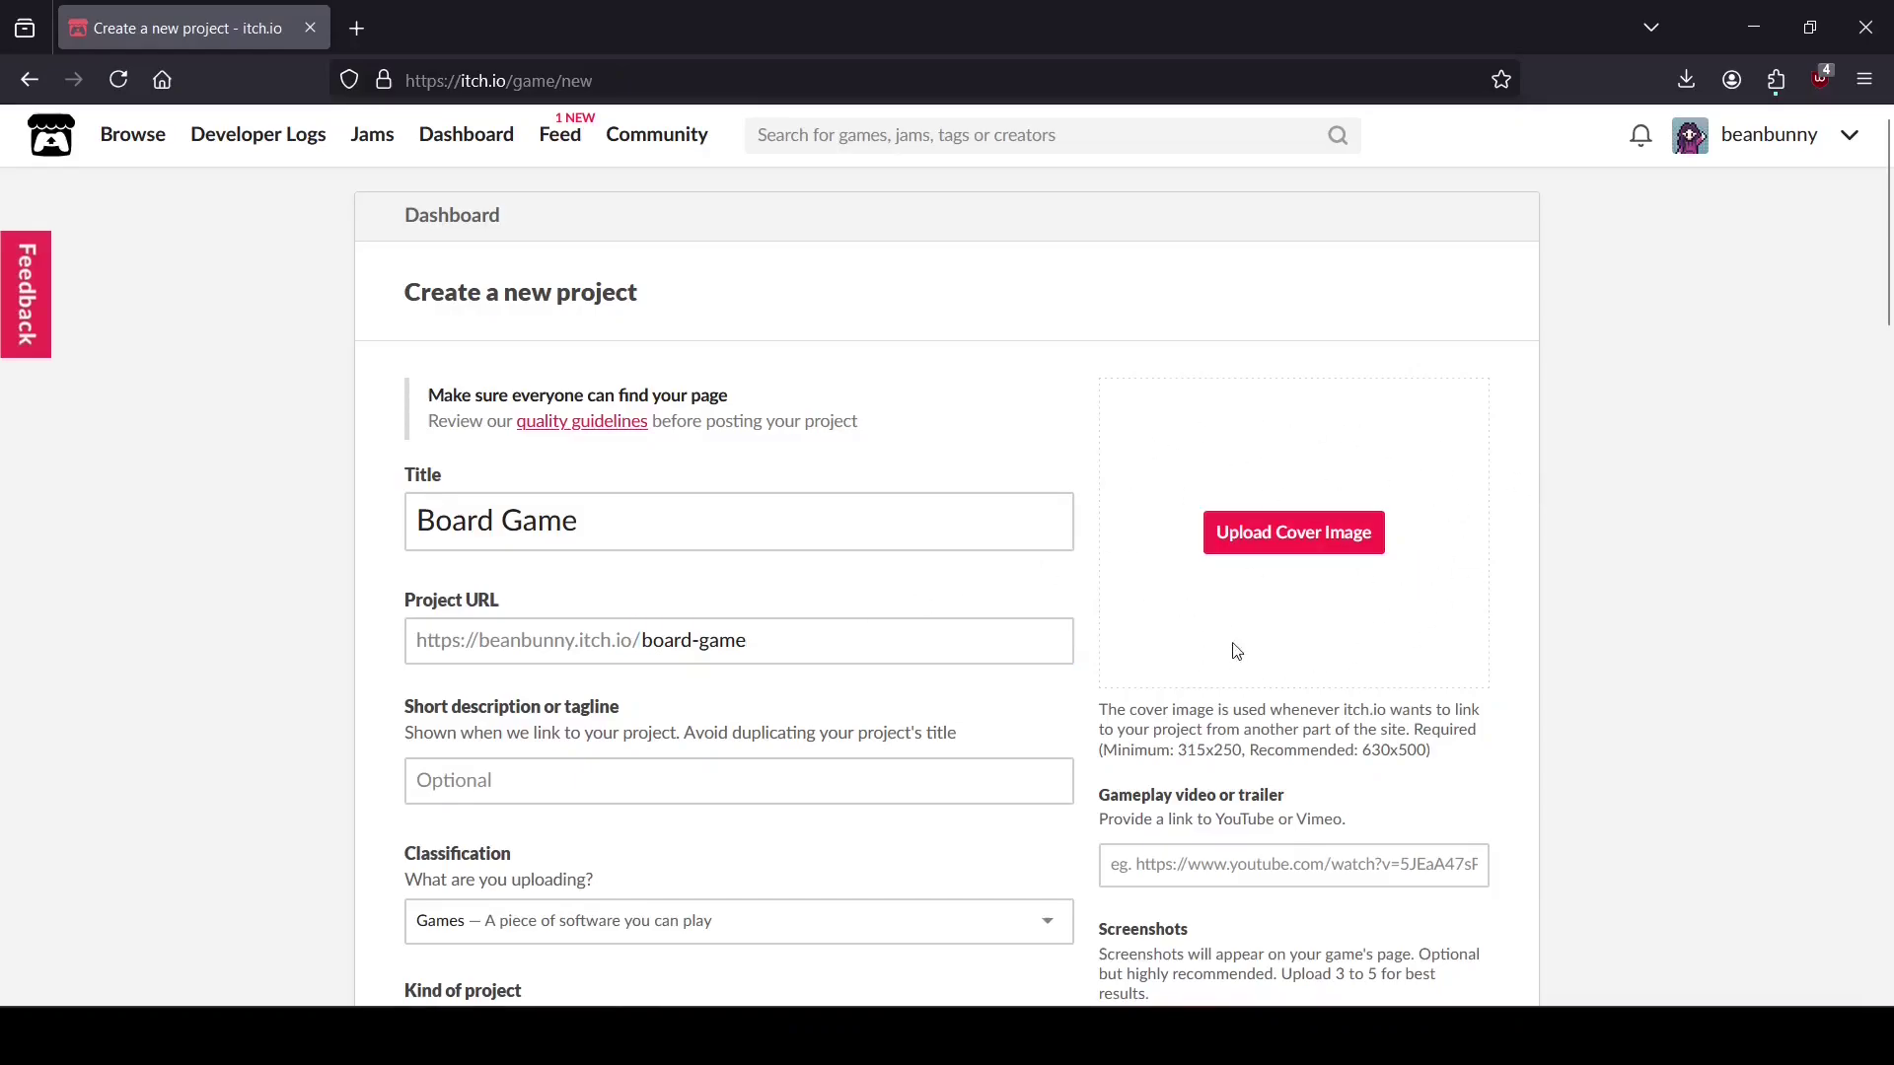
- Set Kind of project to HTML and keep Release status at Released
scroll(938, 727, down, 3)
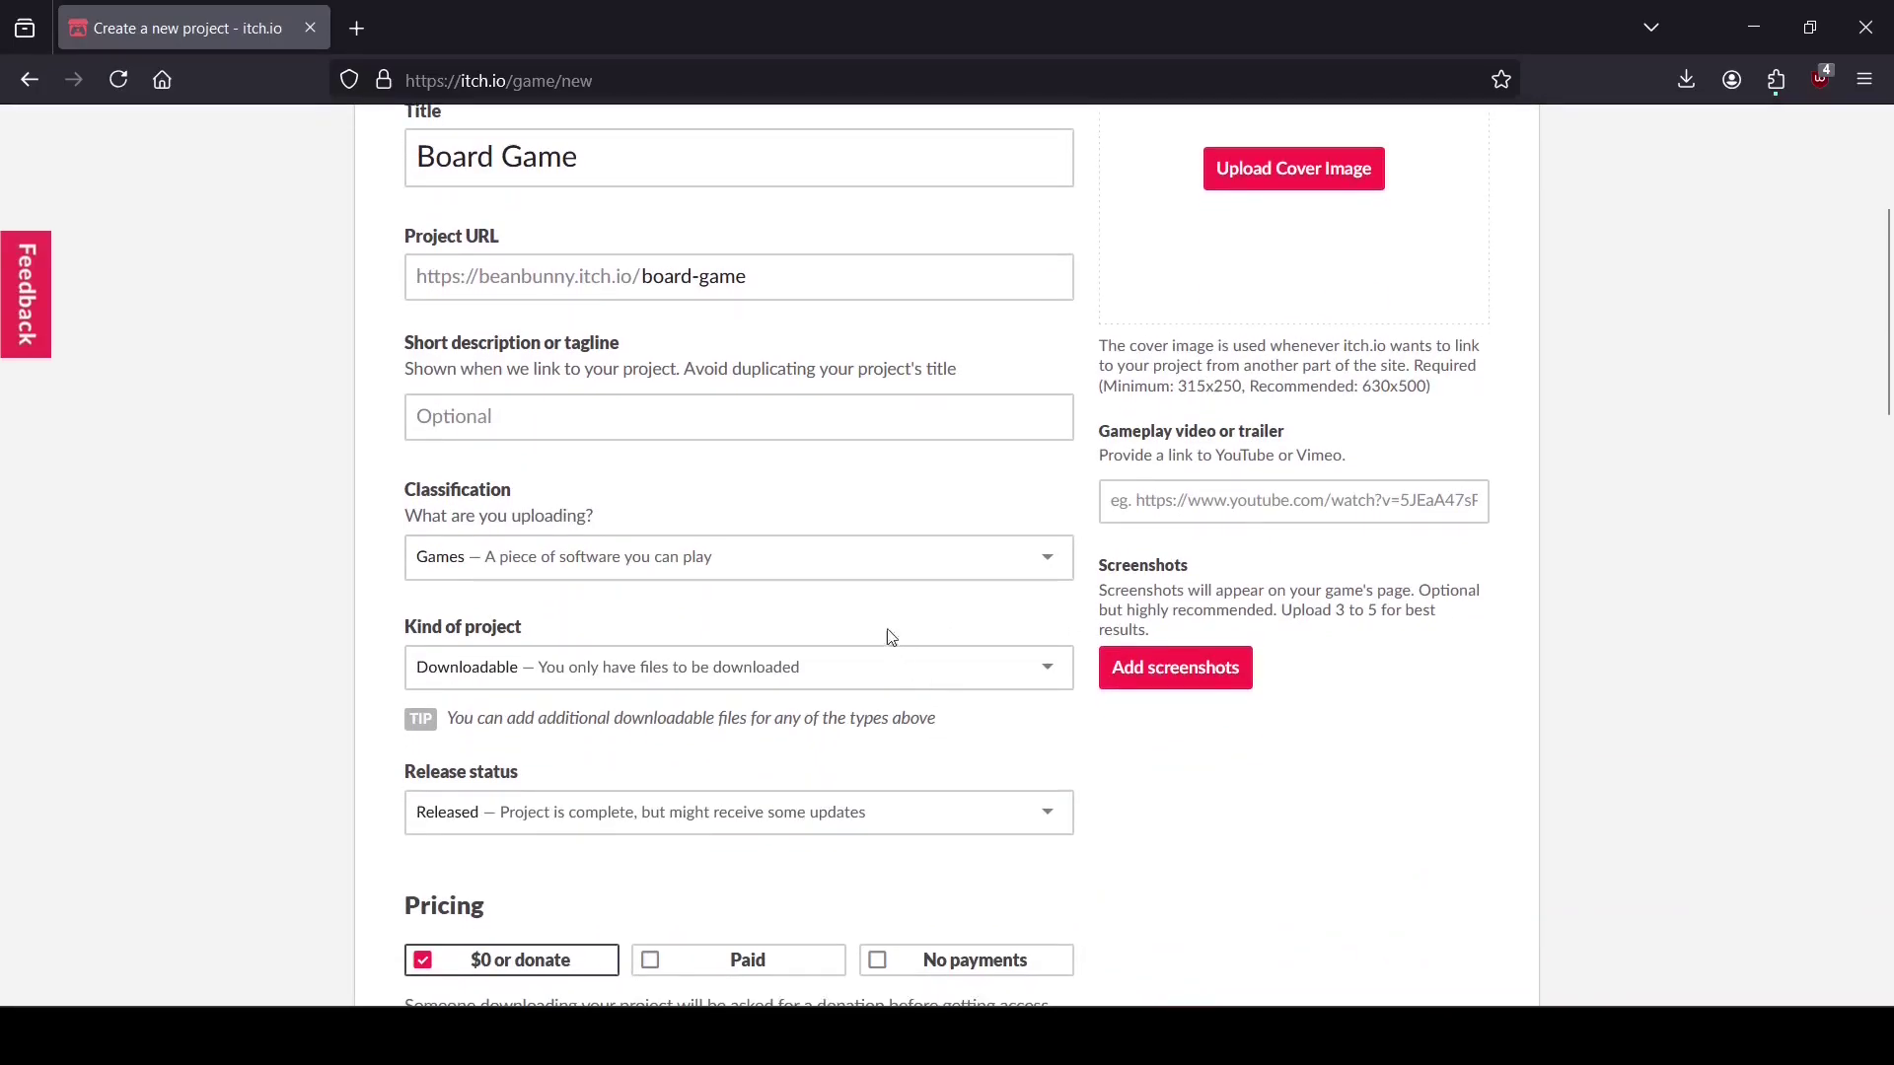
scroll(571, 619, down, 1)
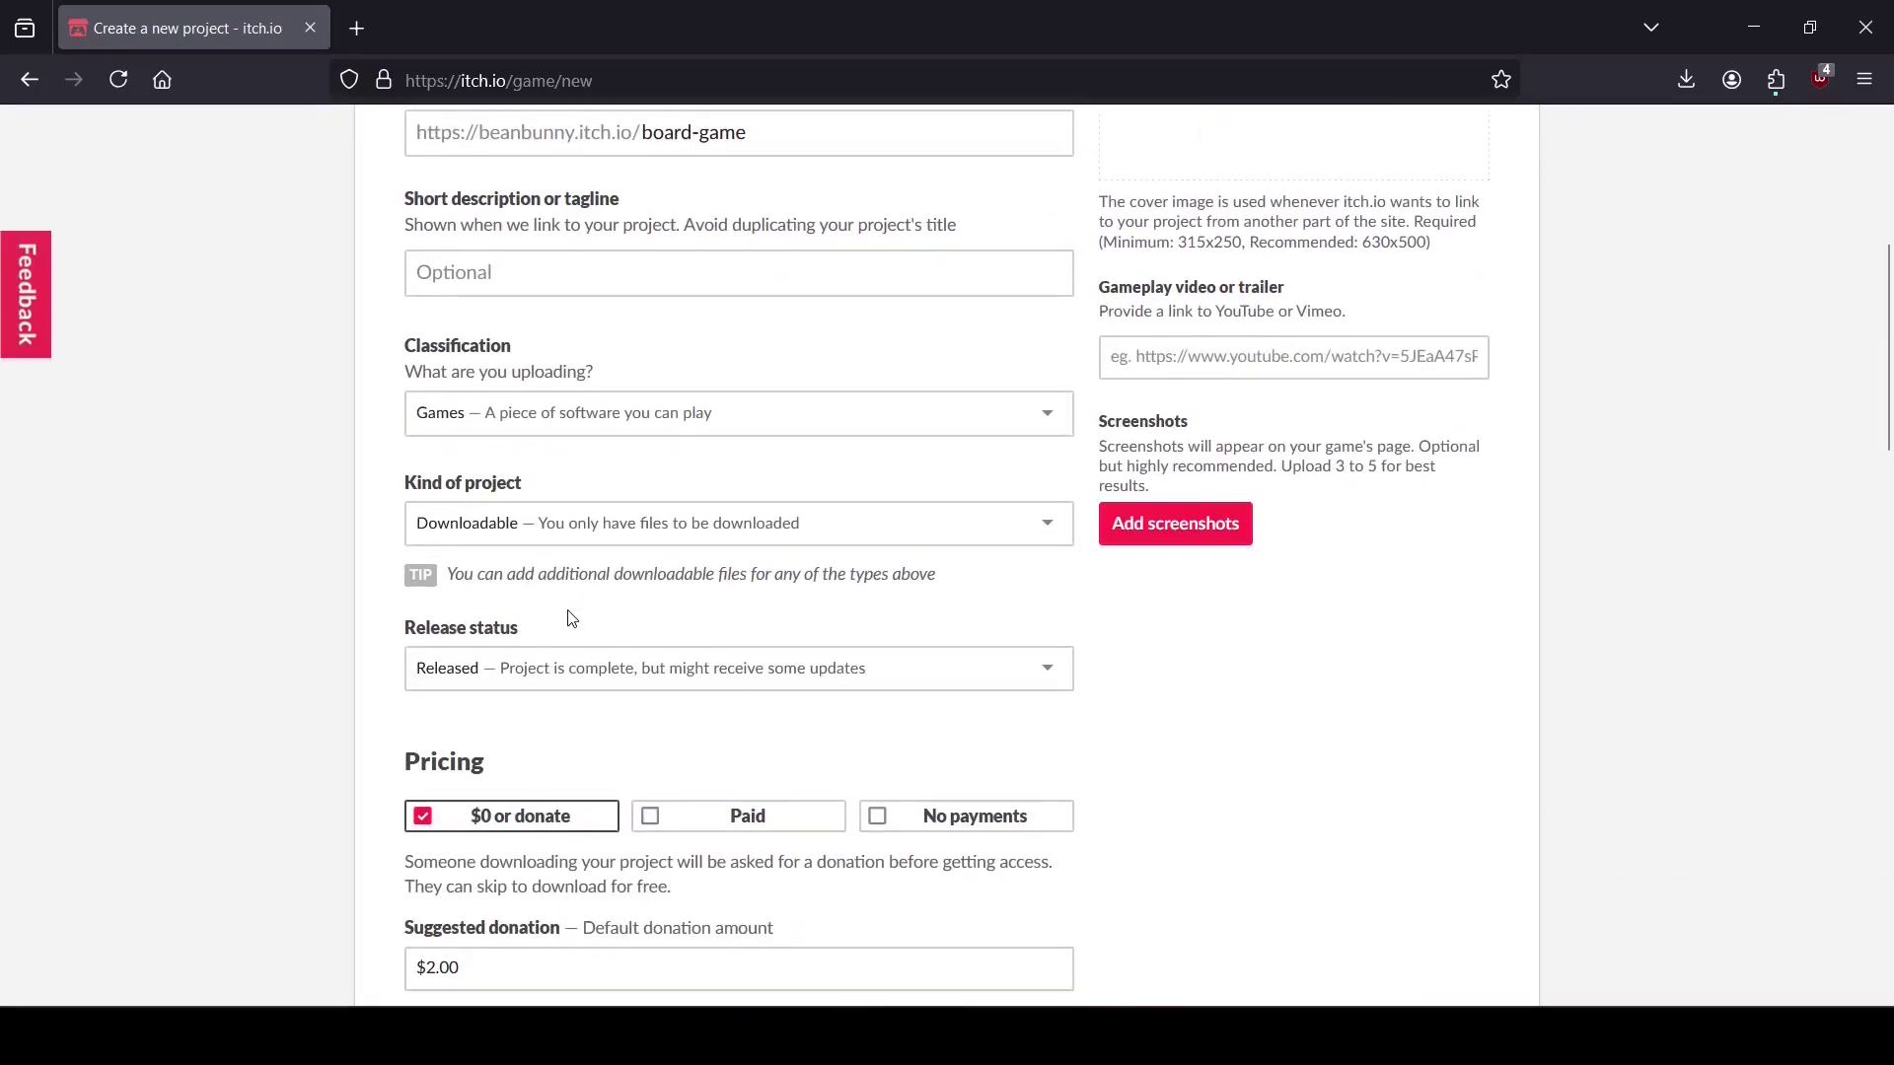
click(541, 525)
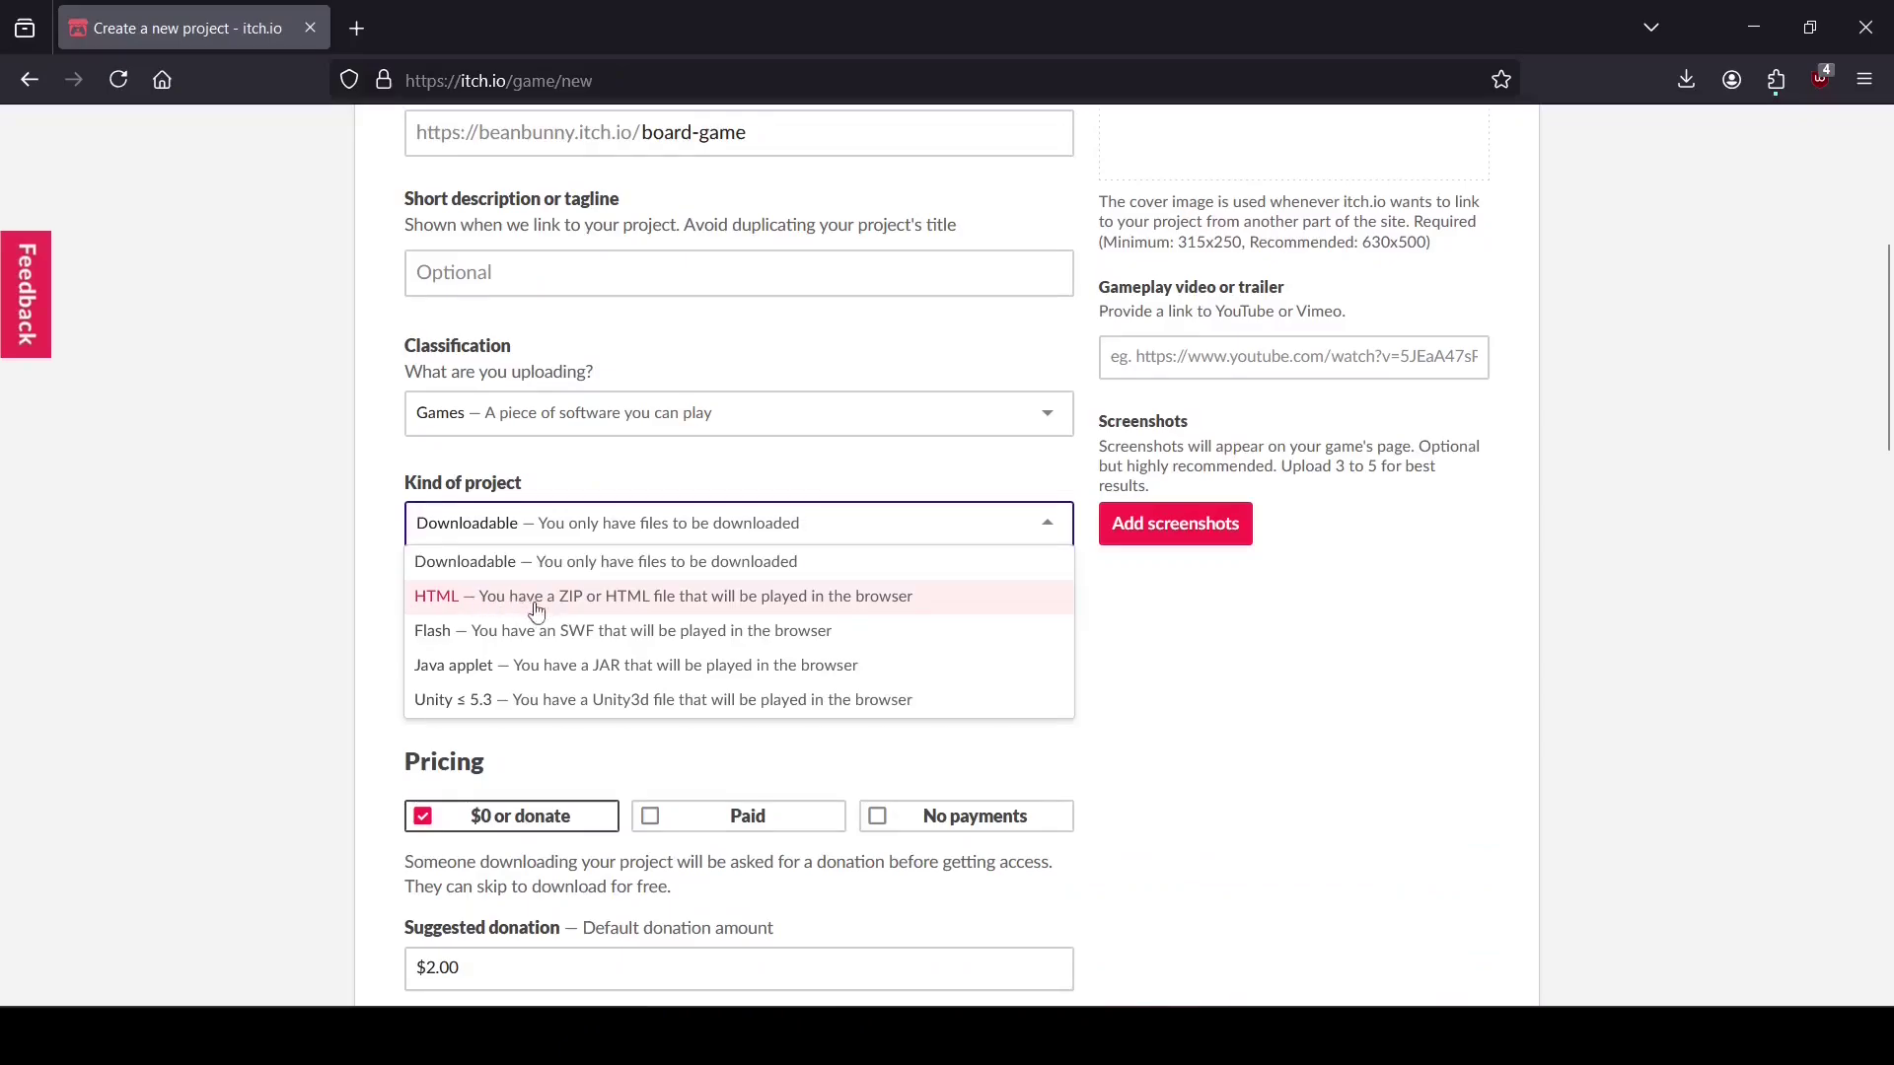
click(745, 606)
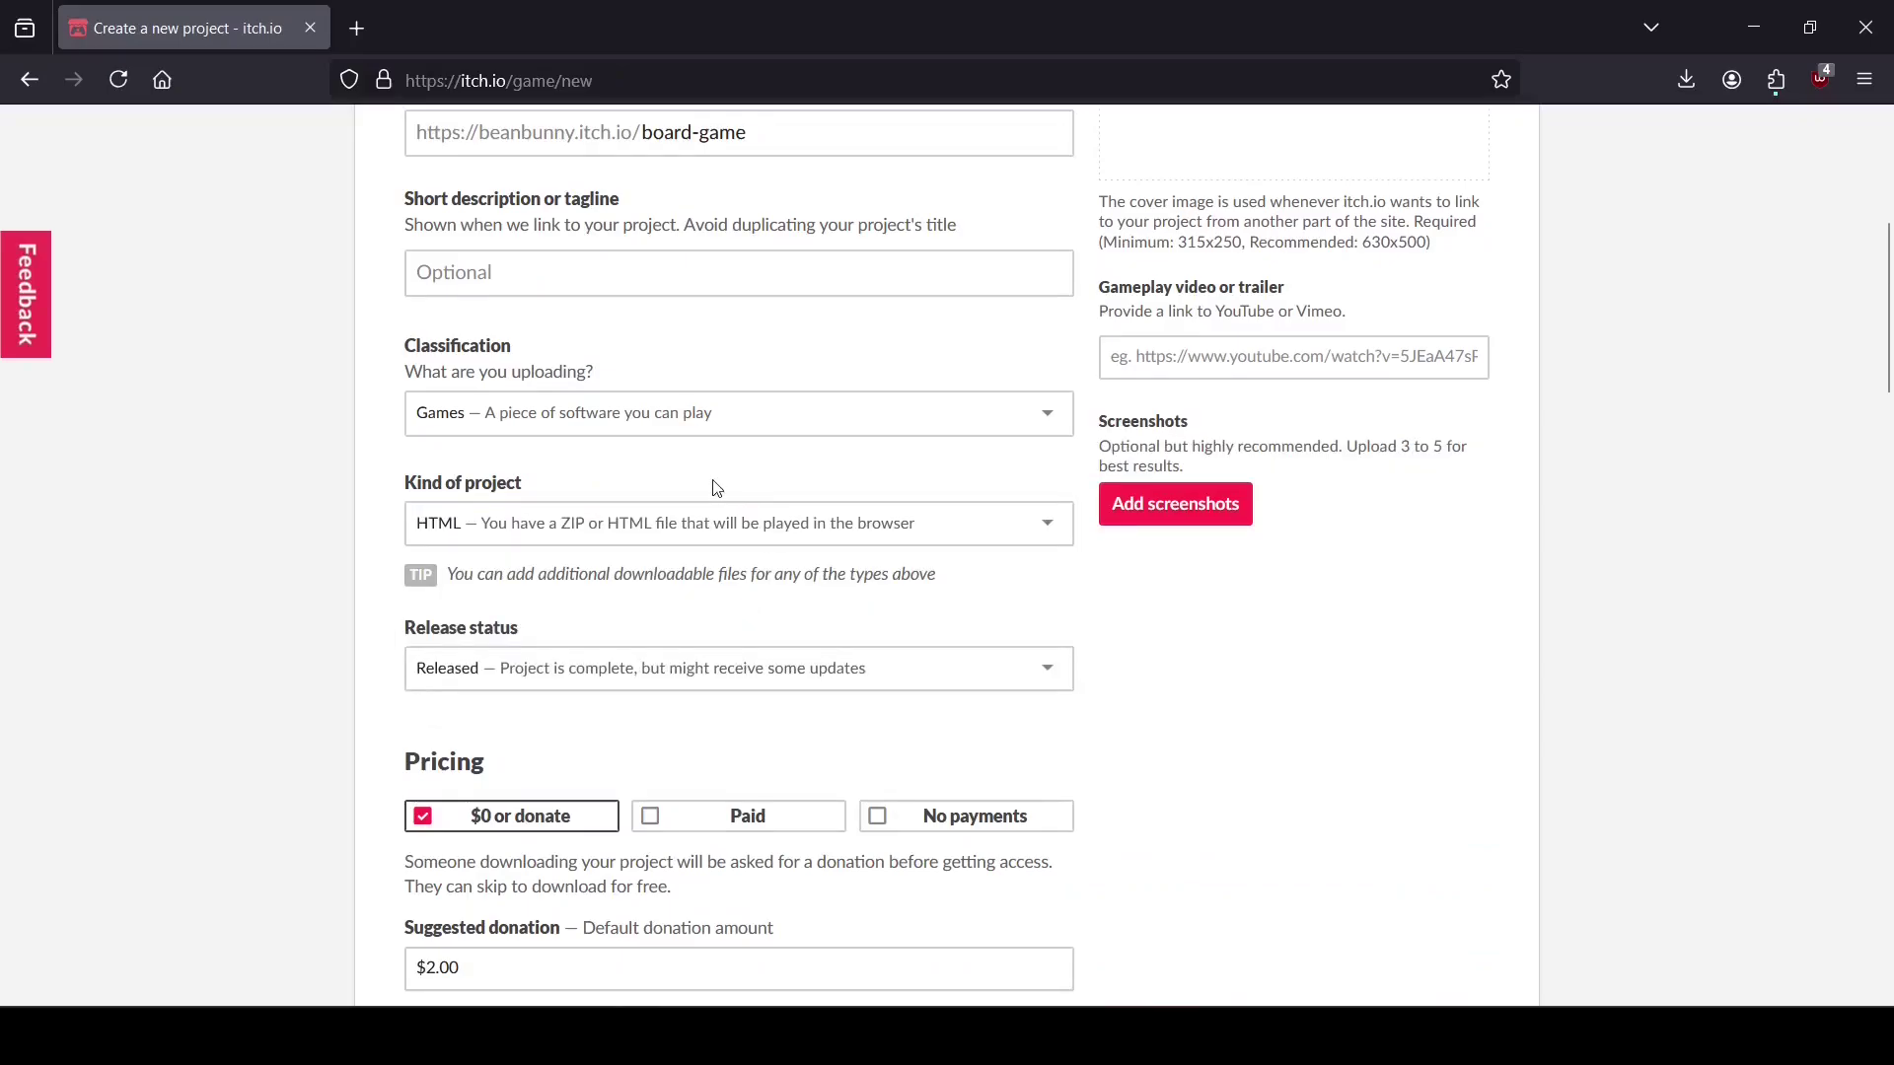
scroll(823, 608, down, 1)
click(774, 582)
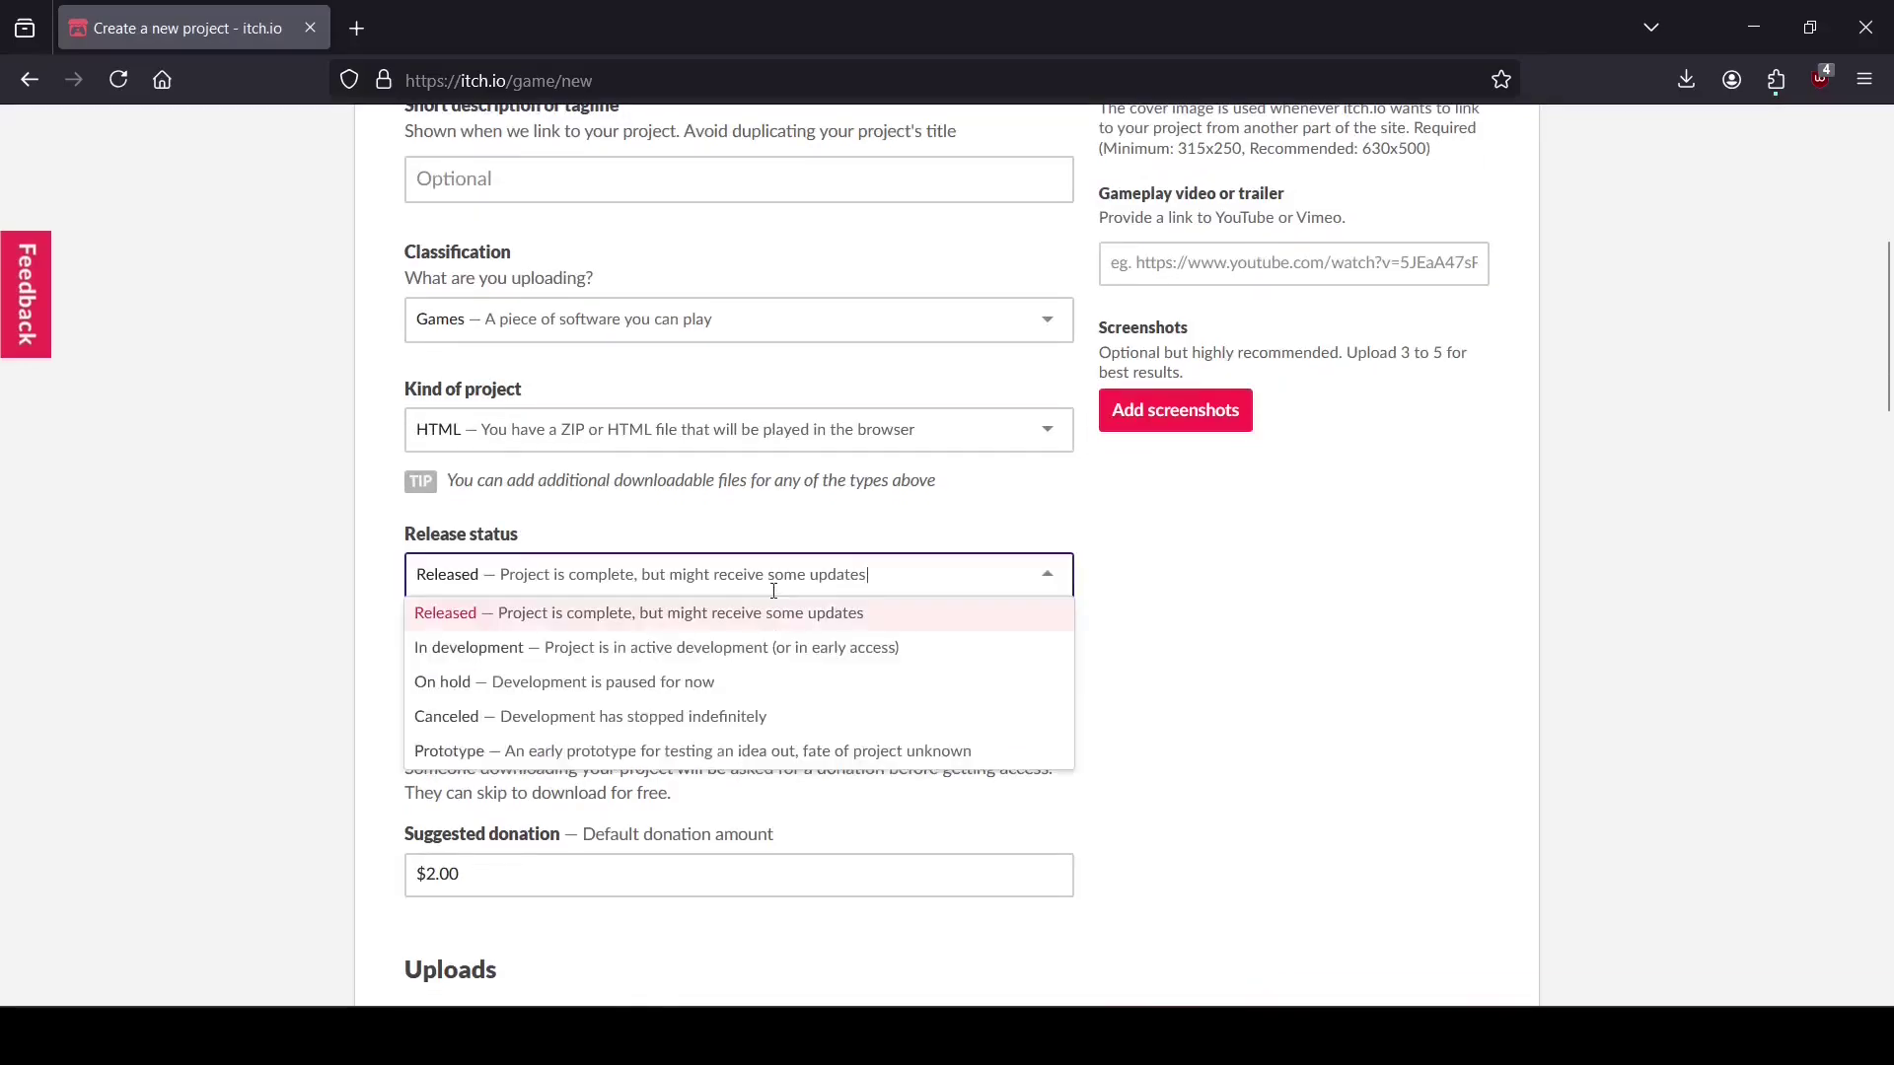
click(1266, 651)
scroll(1265, 652, down, 6)
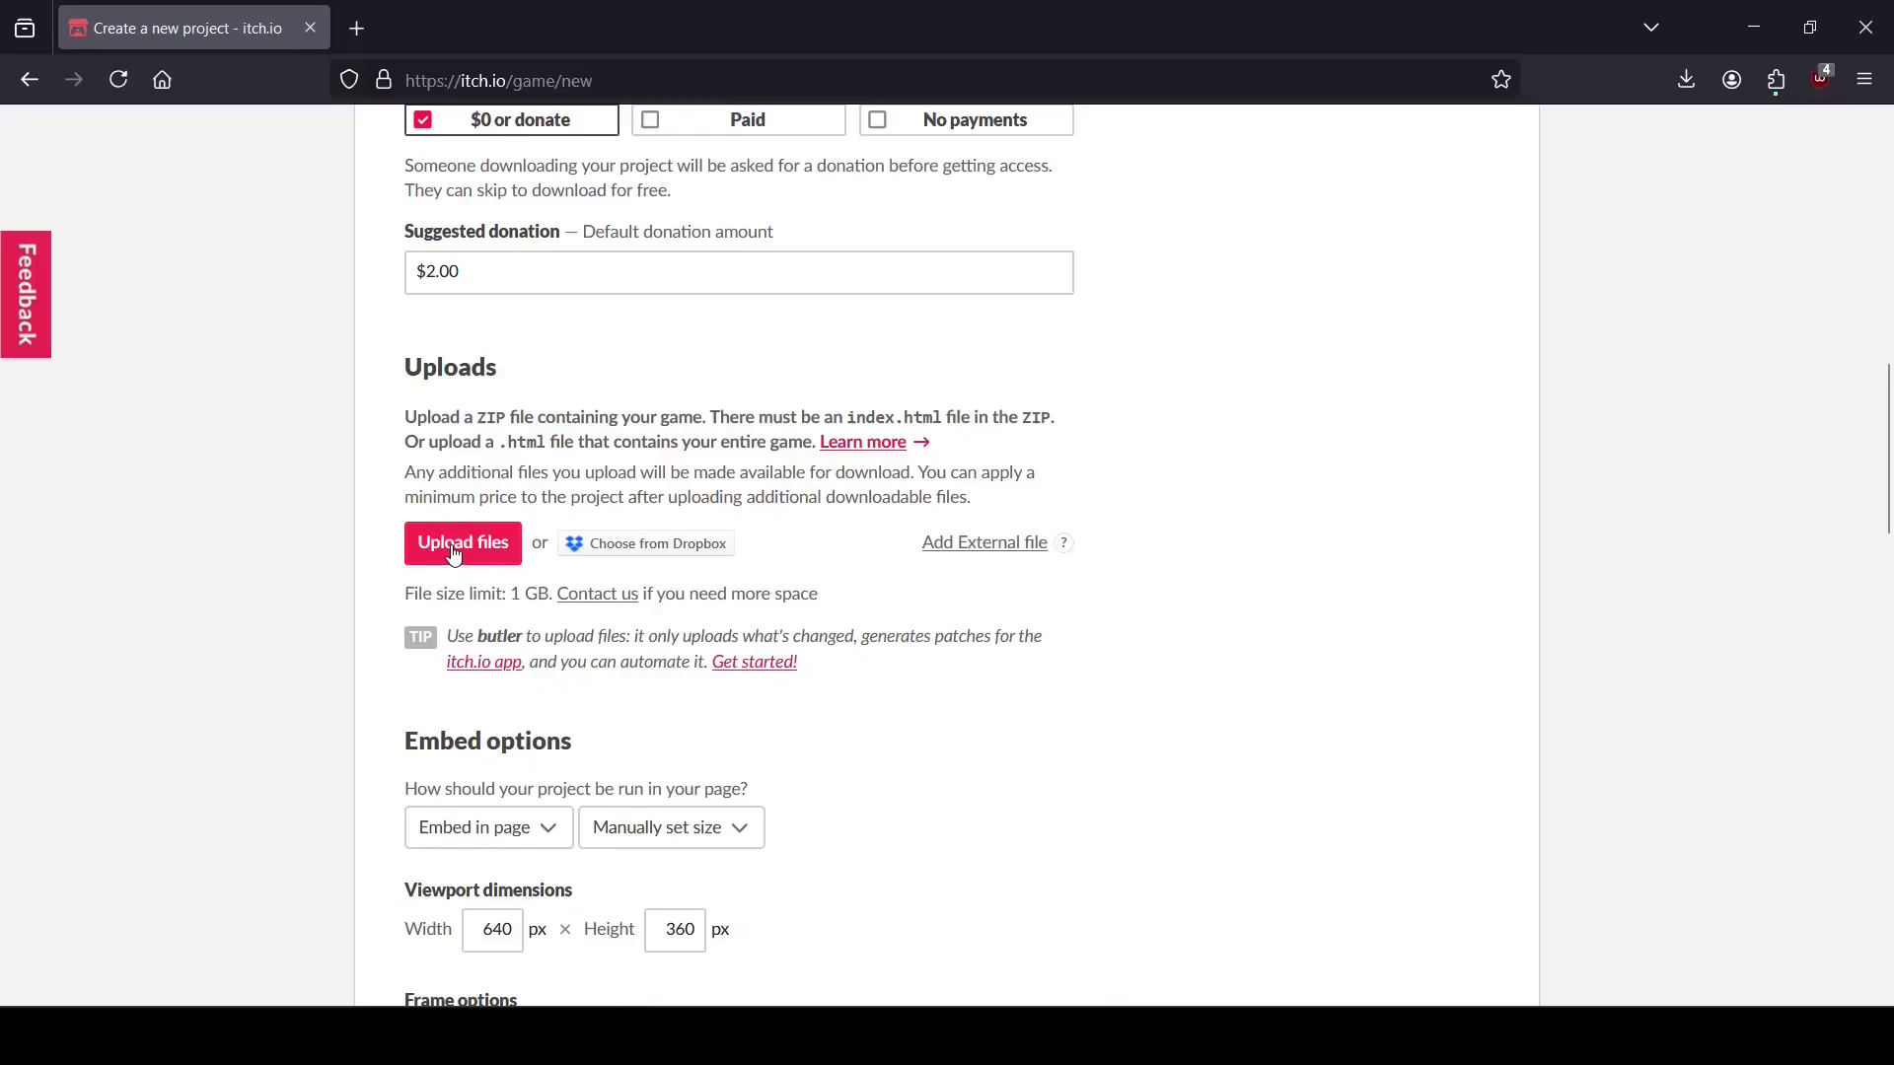
- Upload index.apple-touch-icon.zip, keep its file type, and mark it playable in the browser
key(Return)
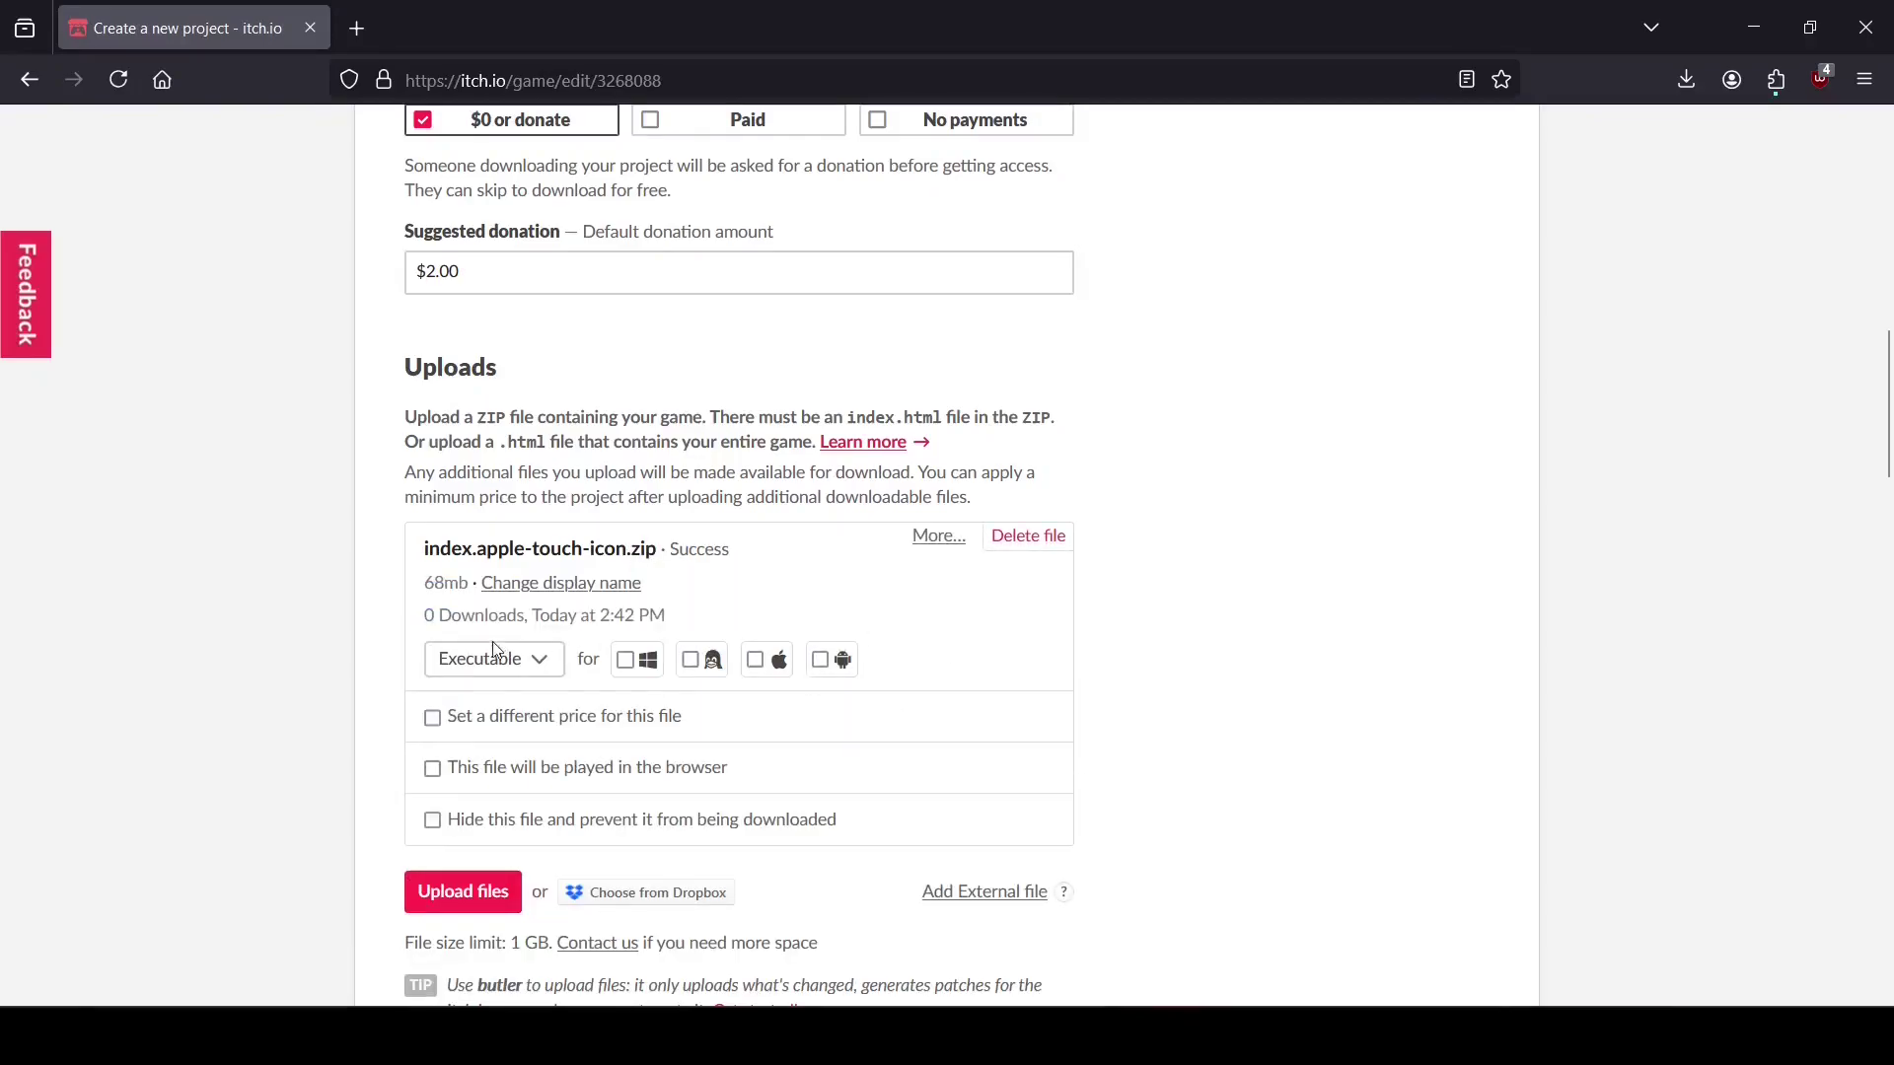
click(495, 660)
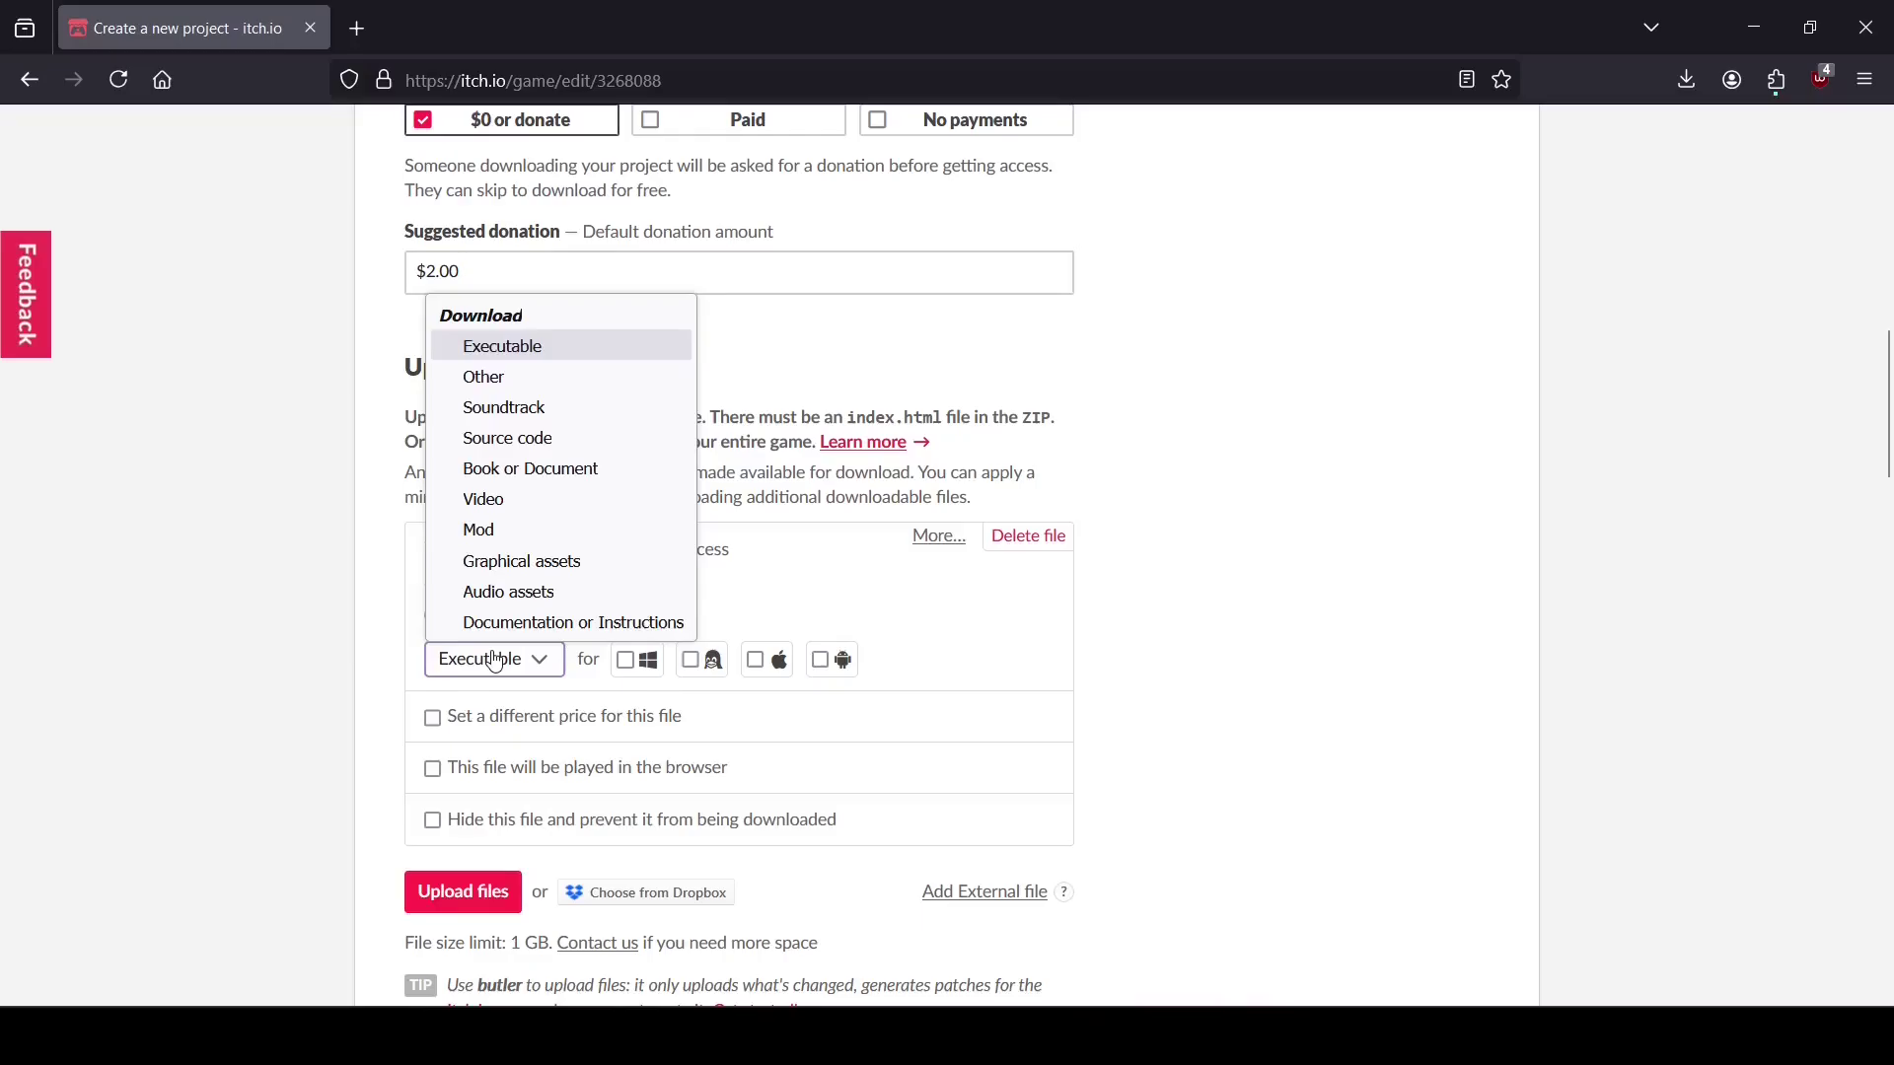
click(431, 659)
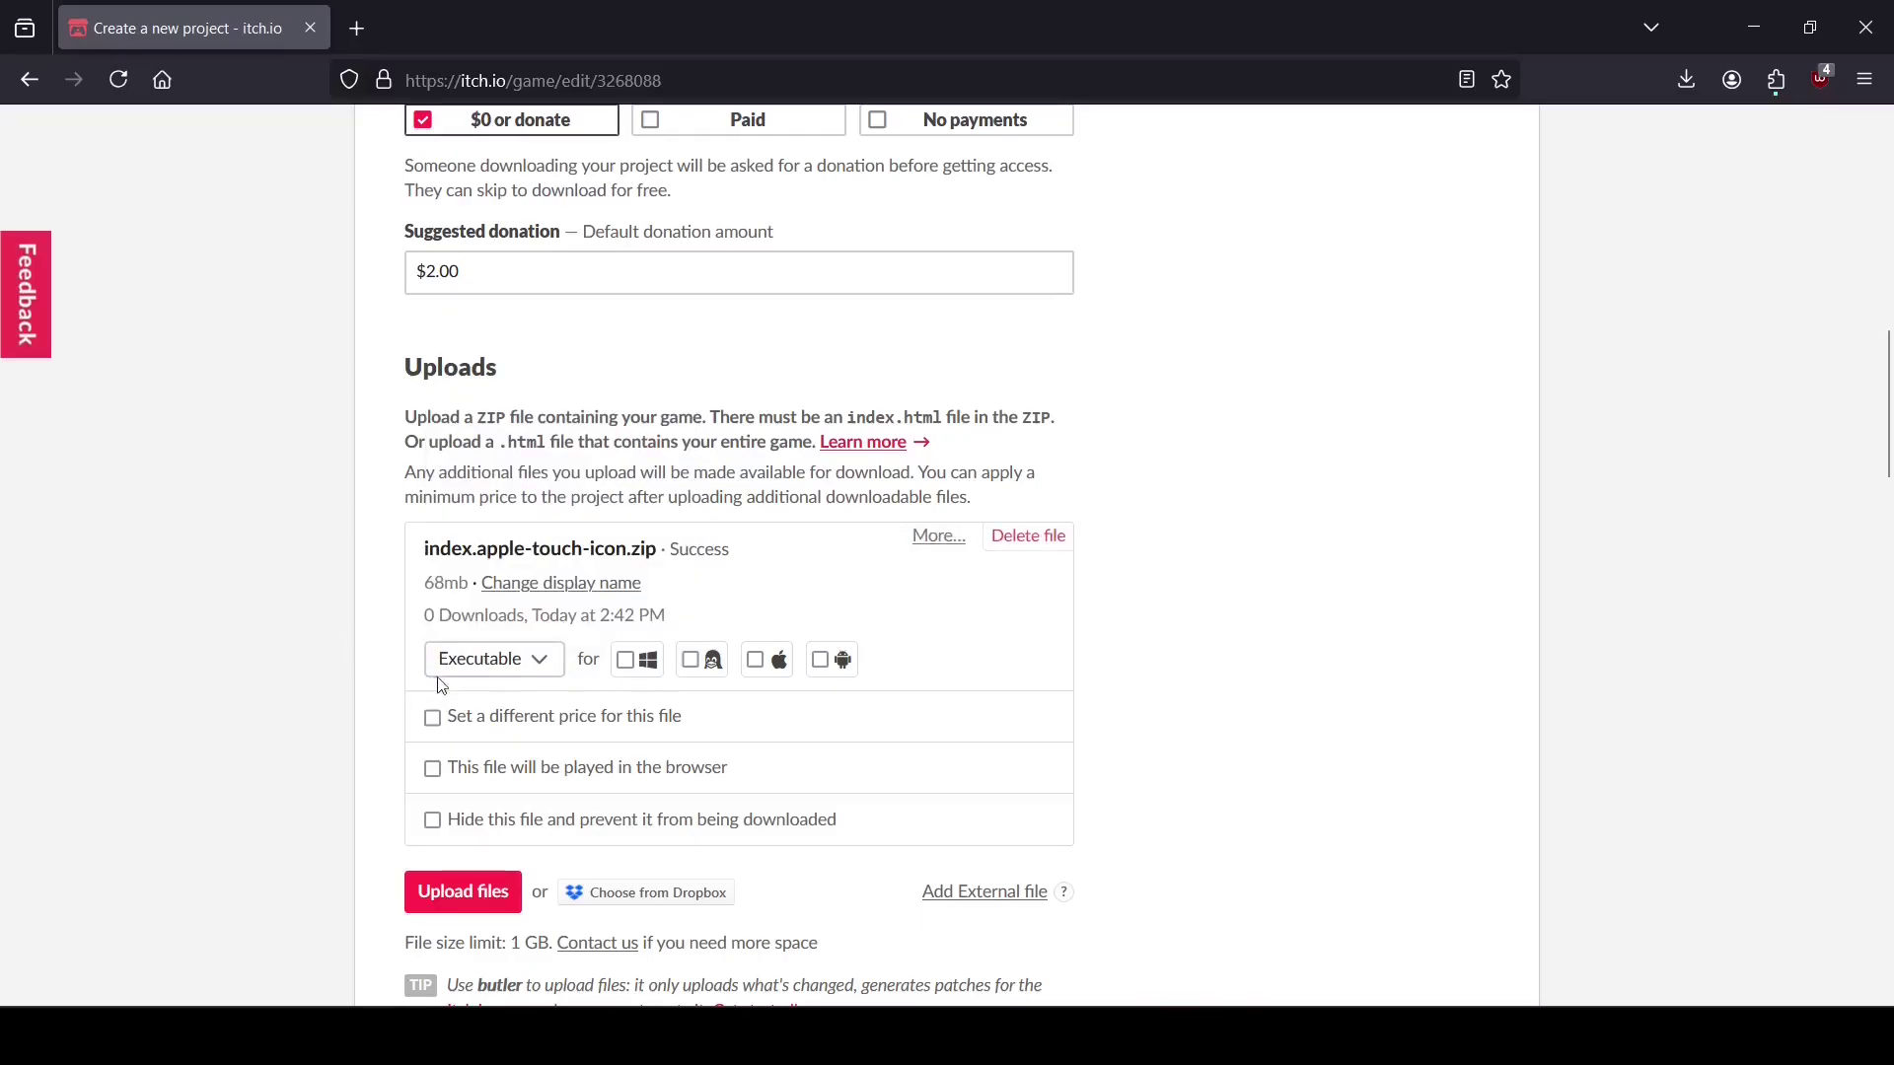
click(432, 770)
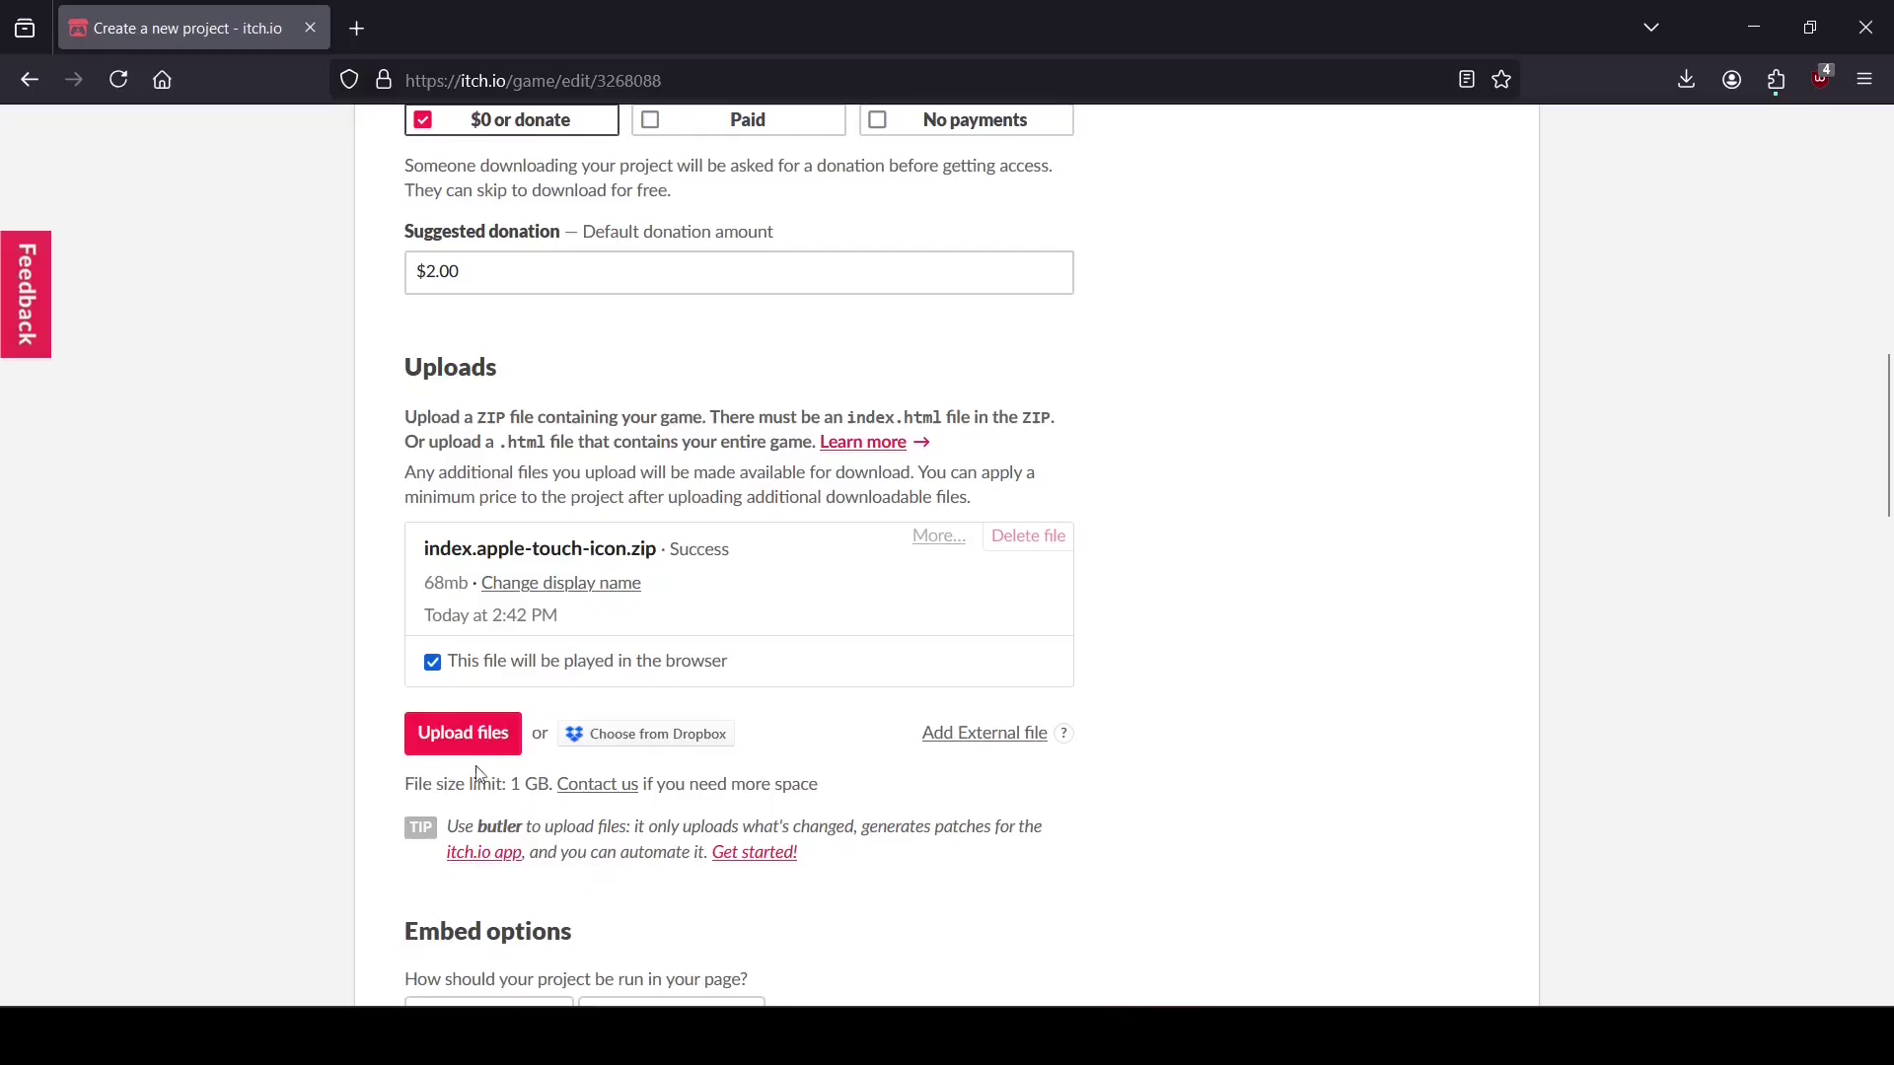
- Check the embed sizing options, leaving them set manually, then return to Godot's Export window
scroll(1018, 779, down, 6)
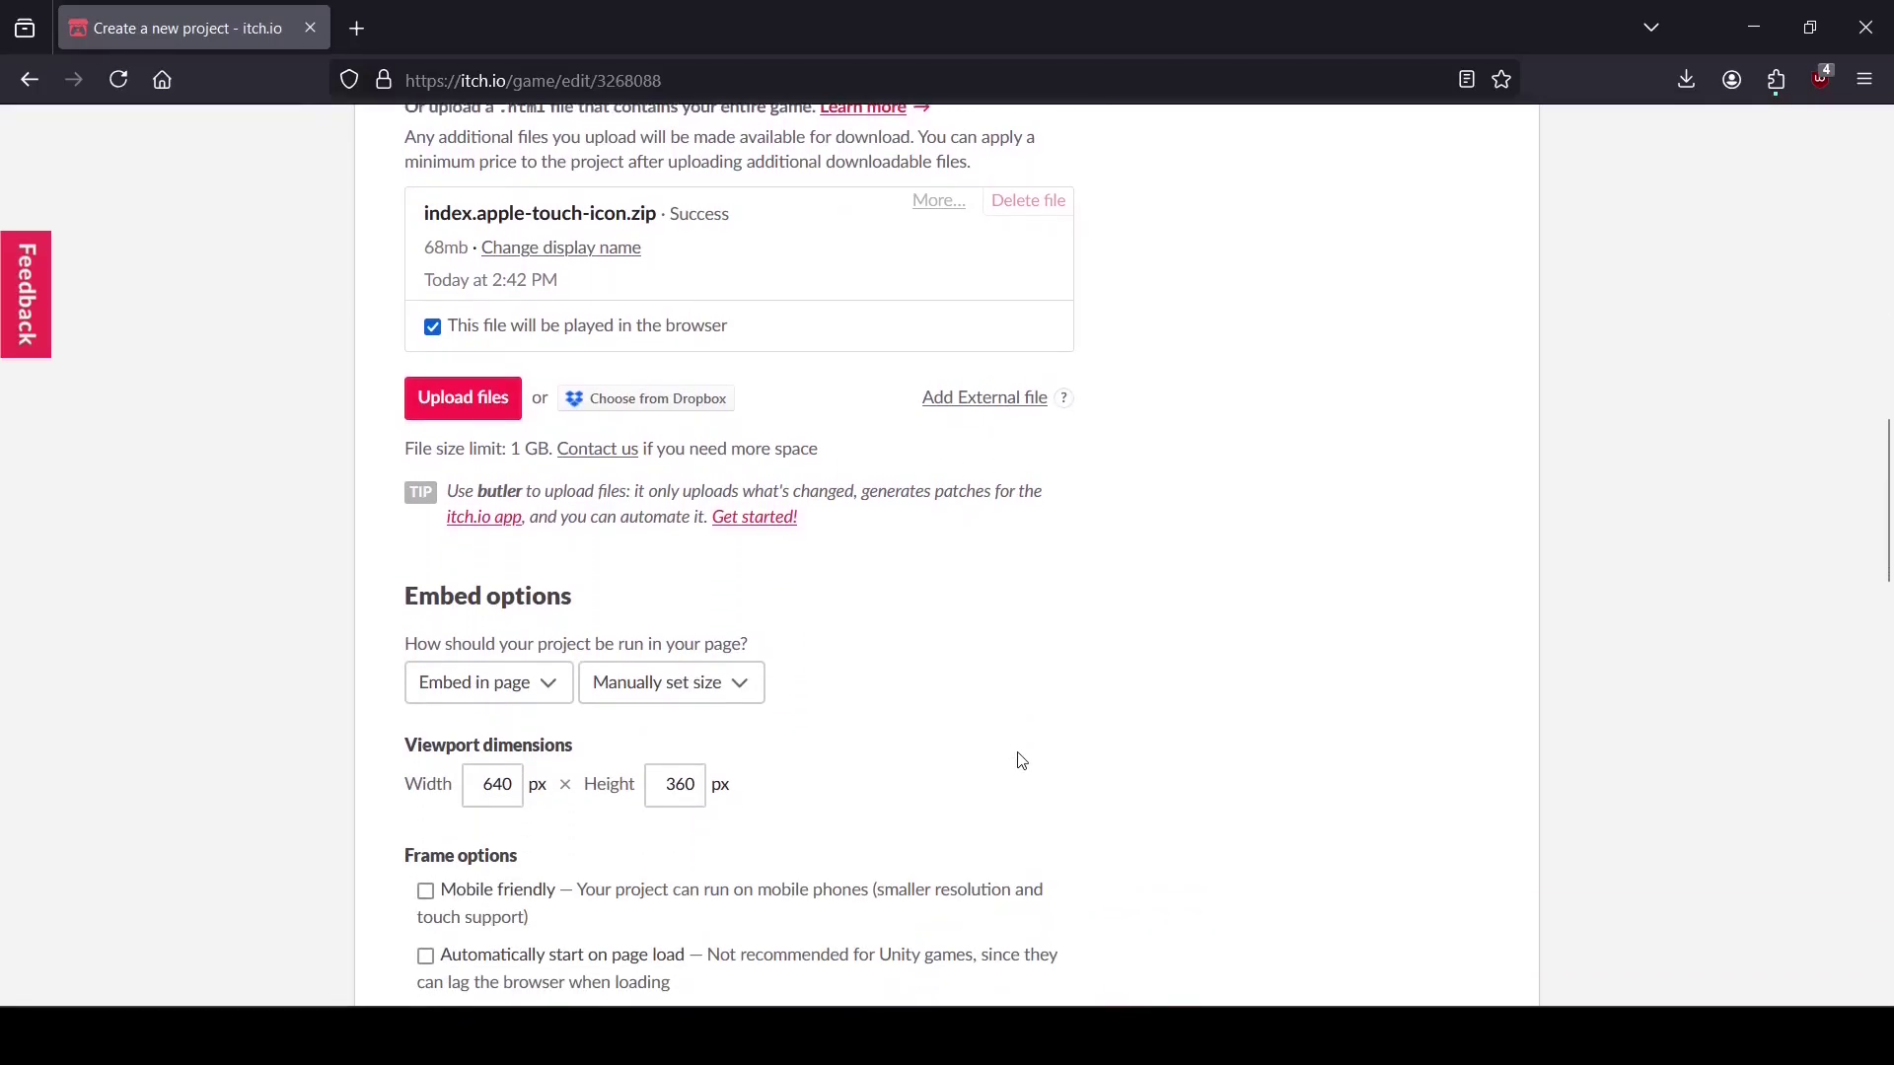
click(673, 355)
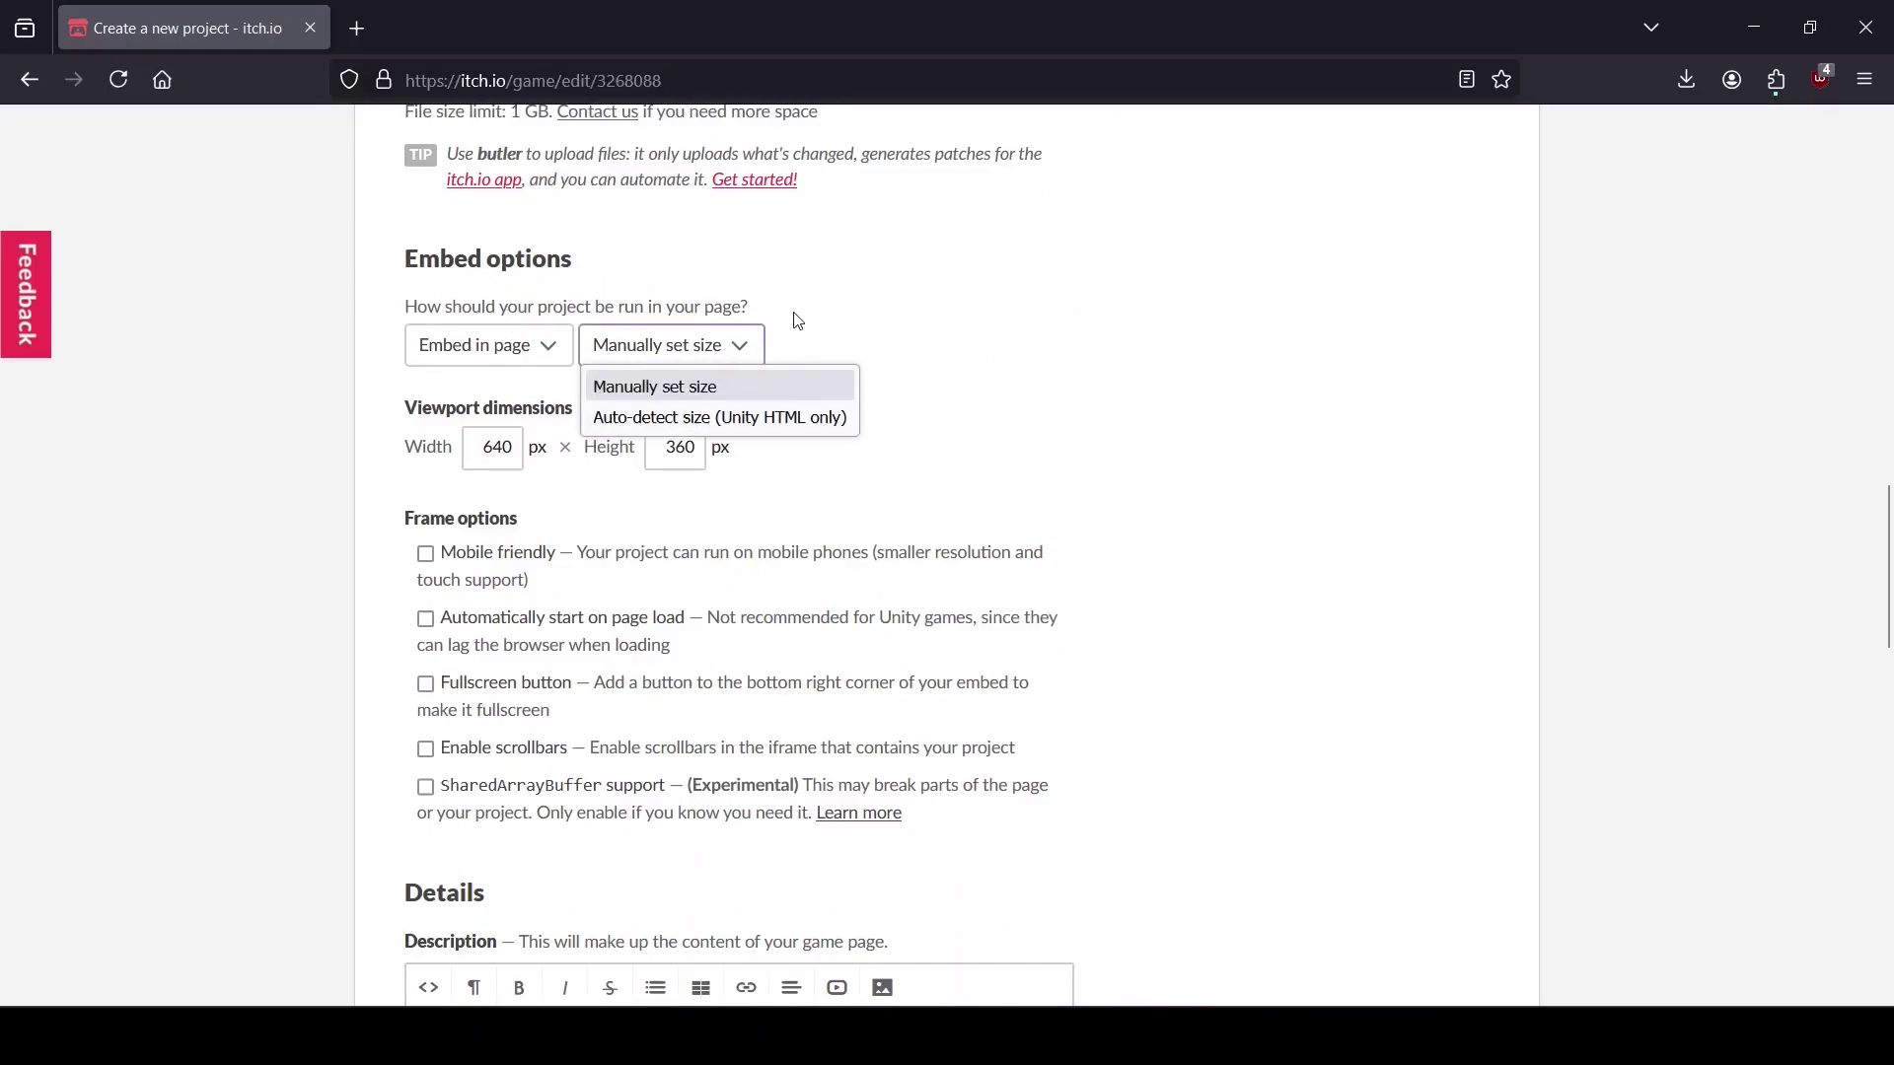
click(818, 259)
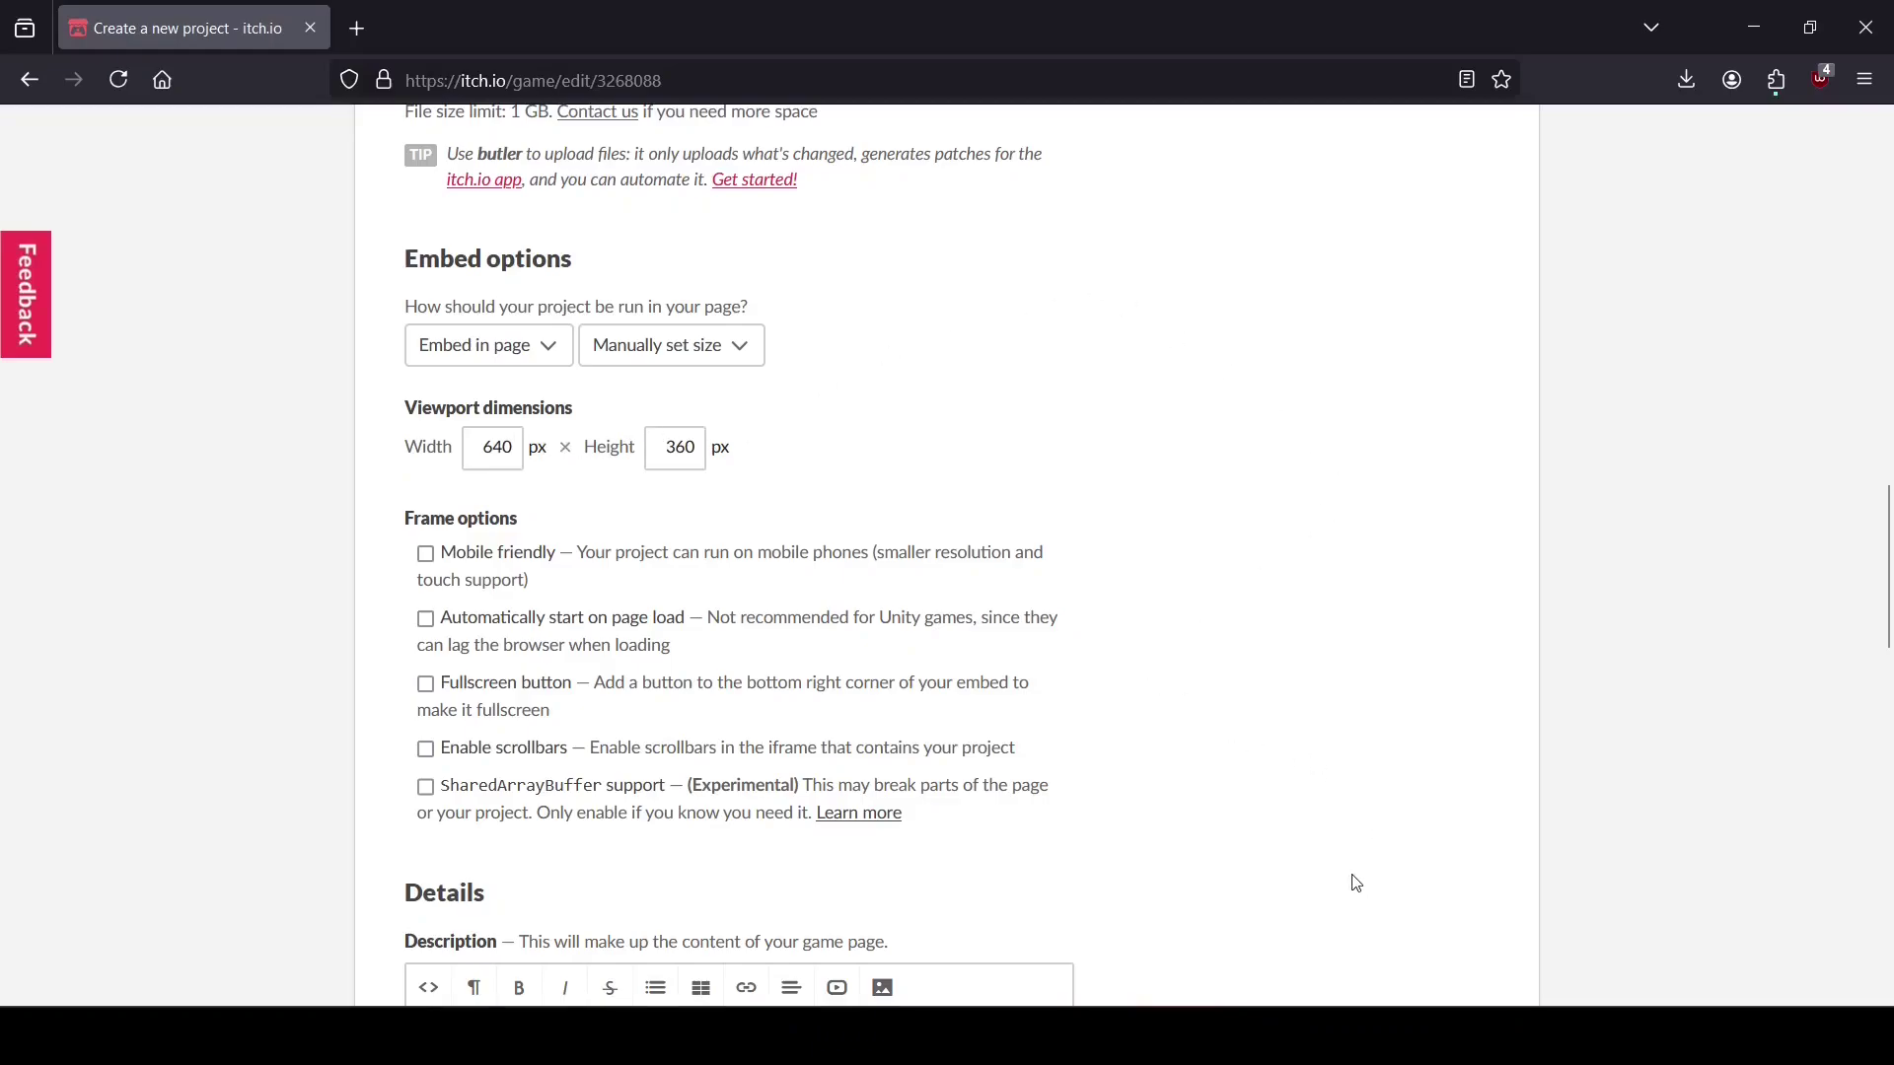
click(1379, 933)
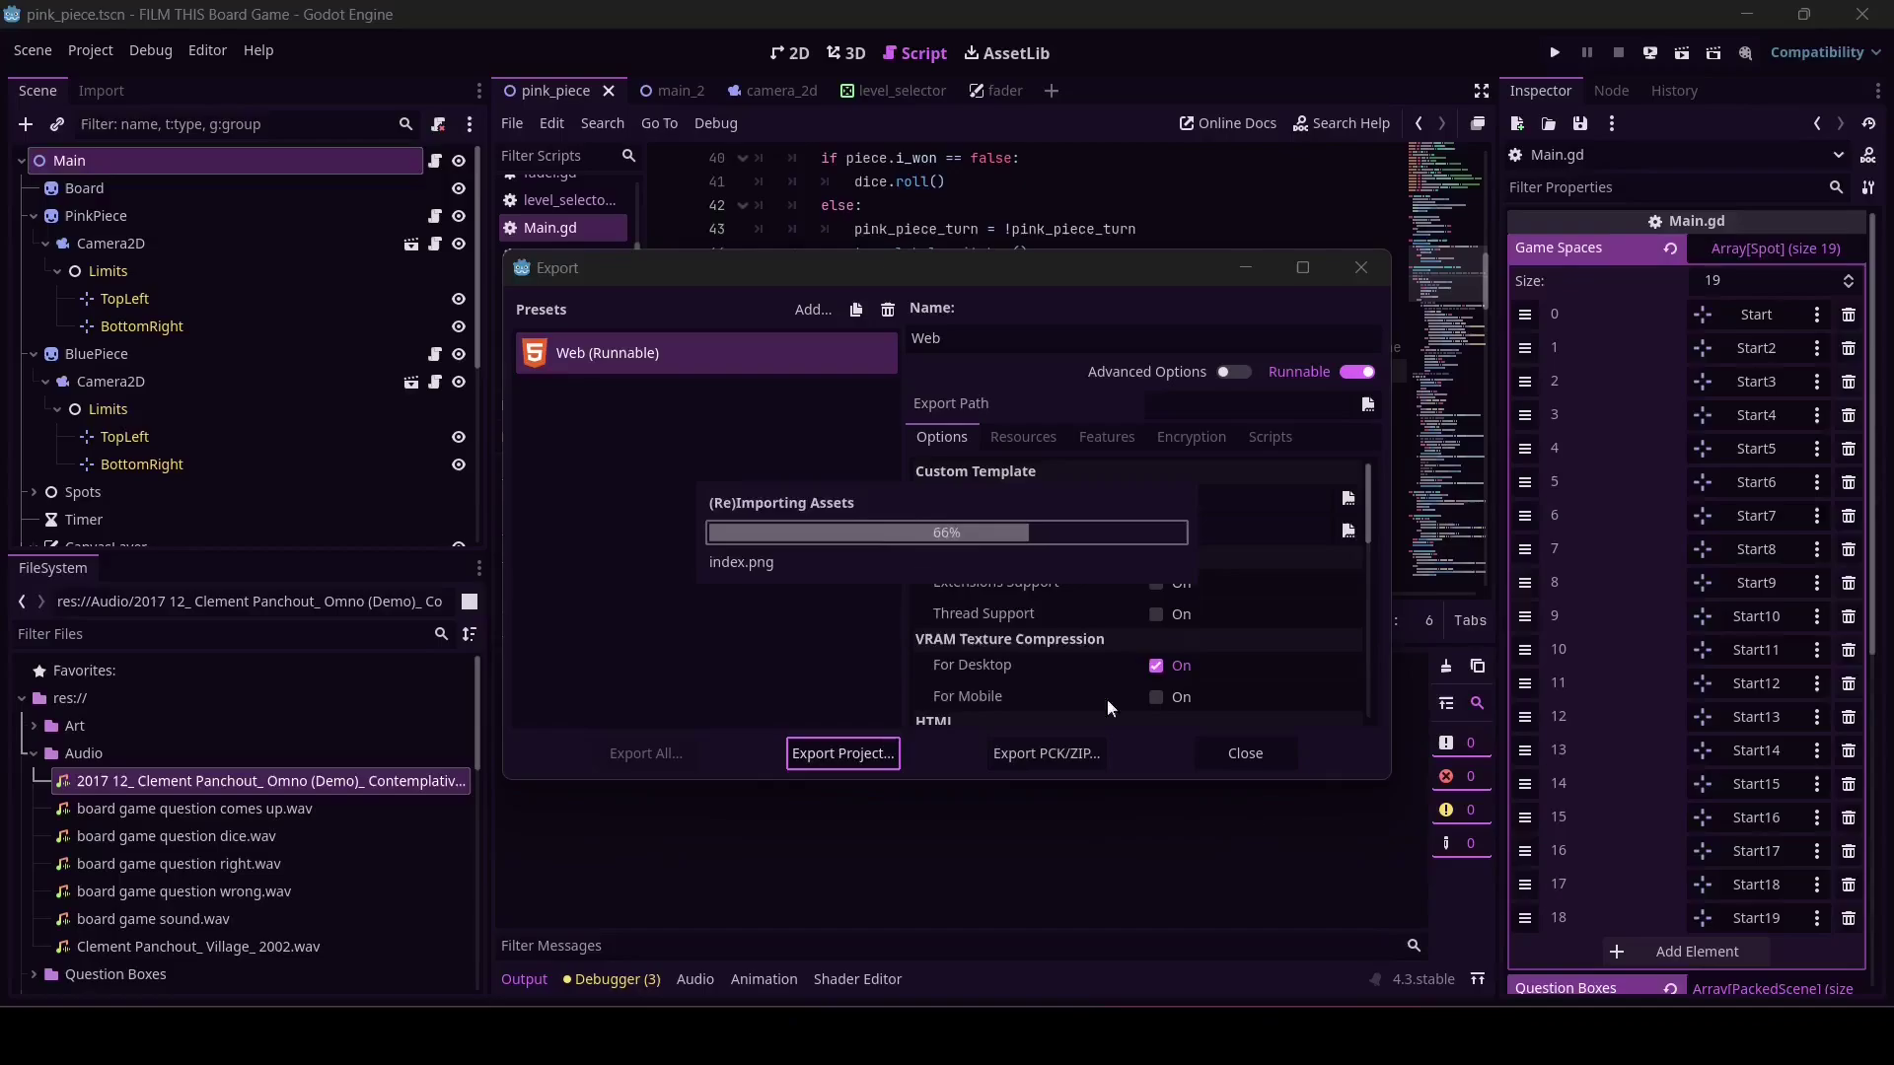
- In Godot's Project Settings > Display > Window, confirm Window Width Override is 1280
click(1252, 762)
click(103, 52)
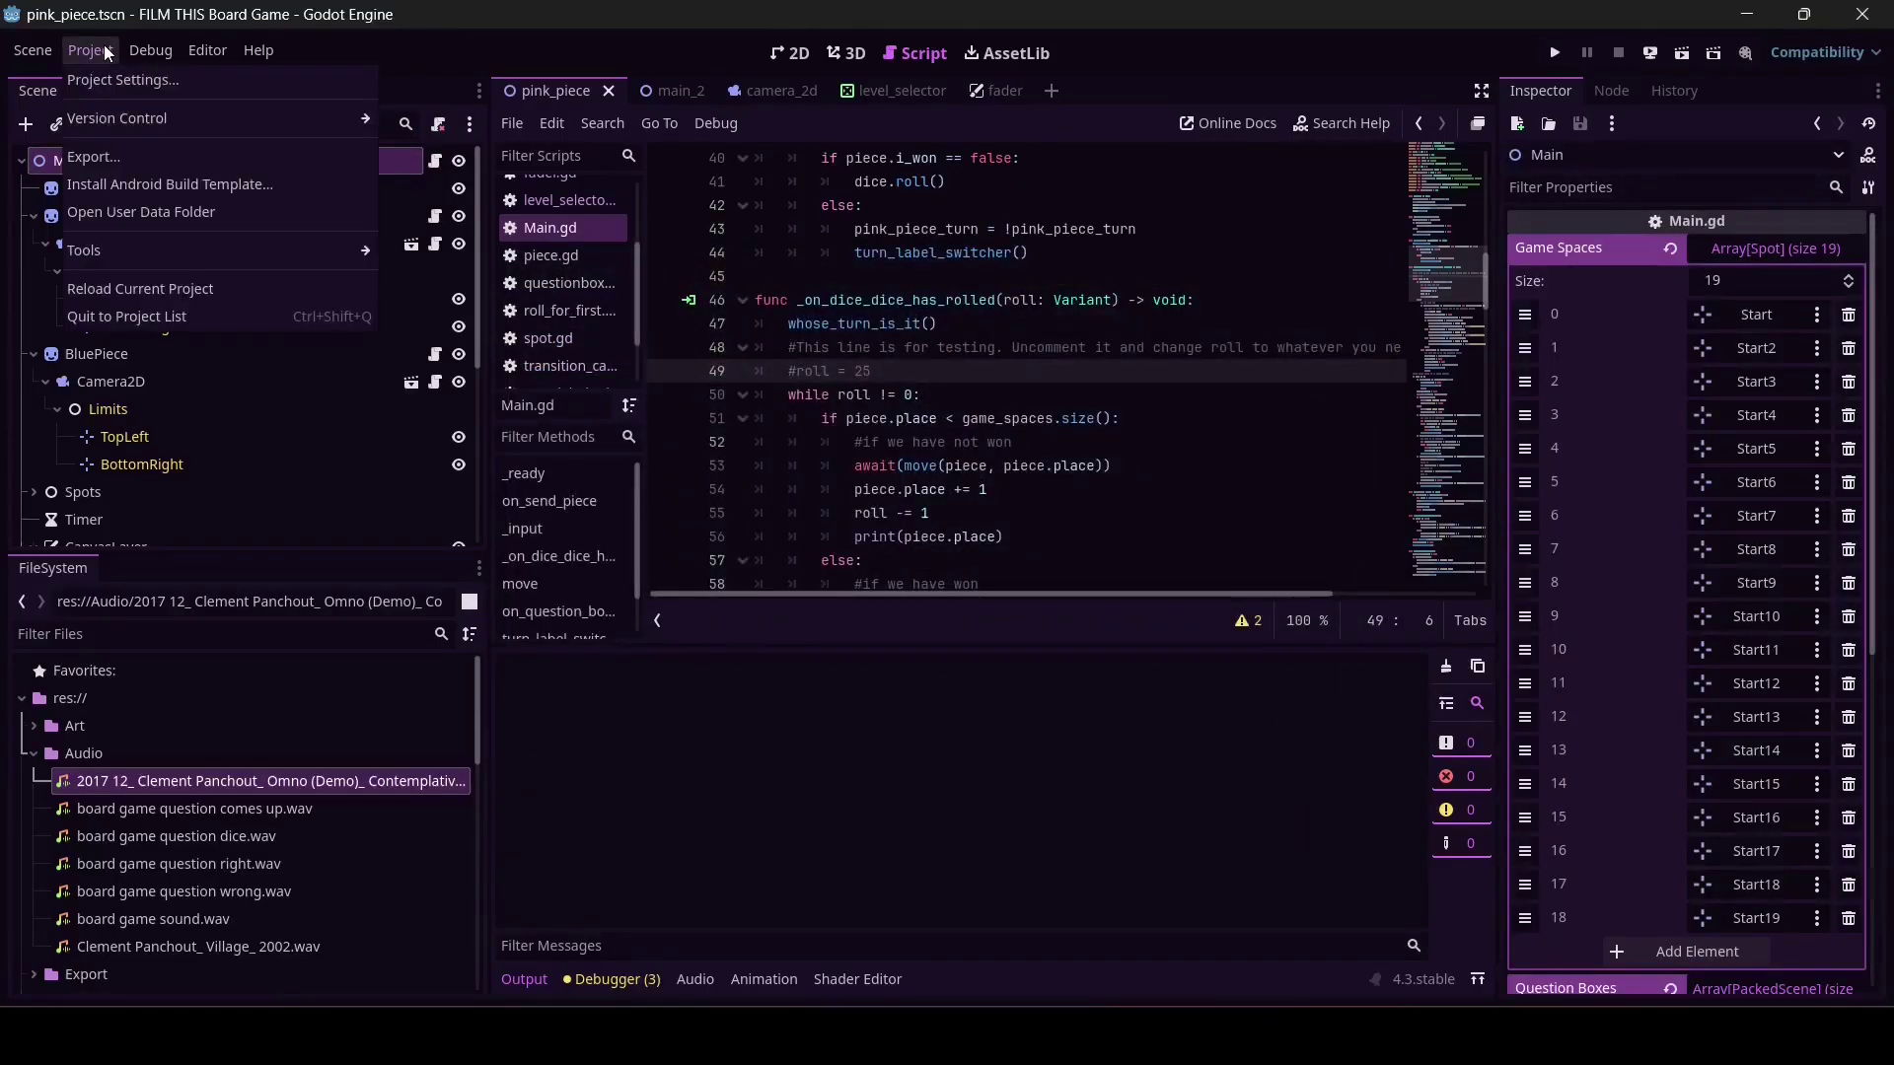
click(122, 80)
click(200, 237)
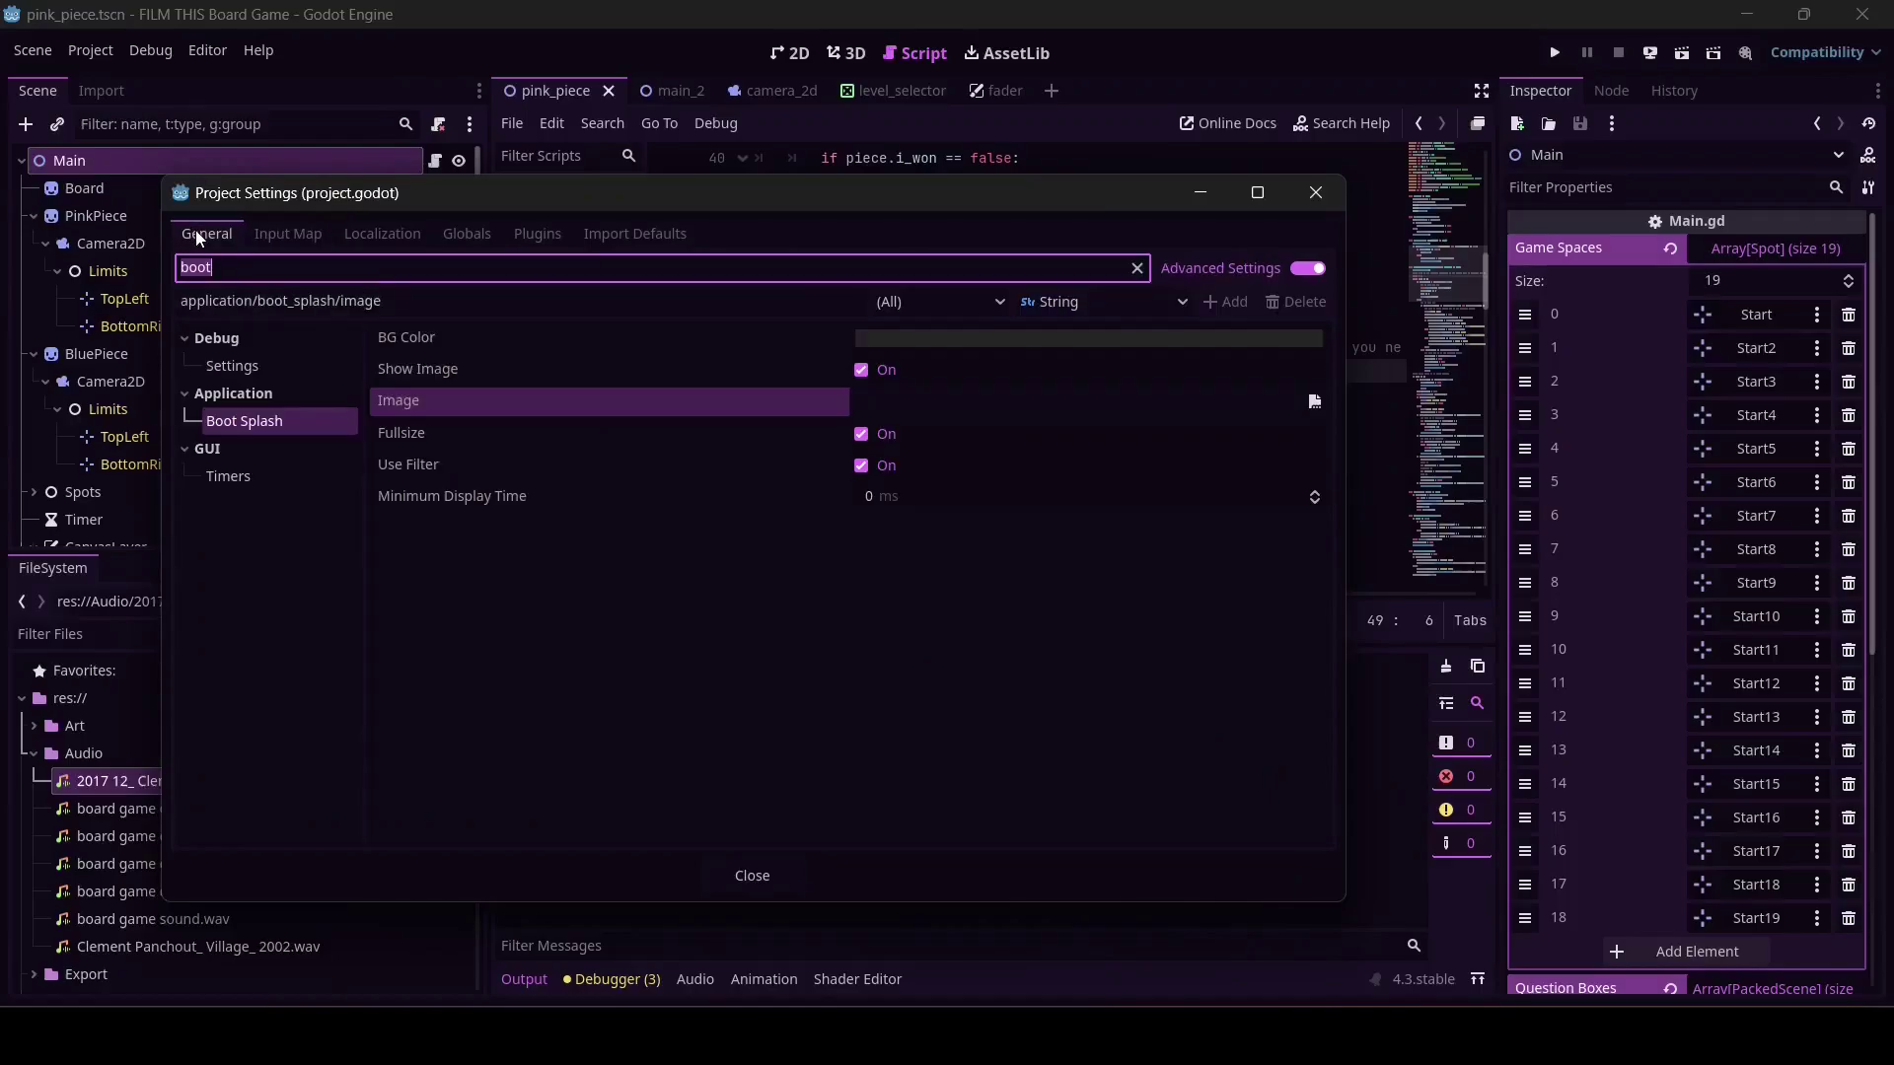
click(230, 365)
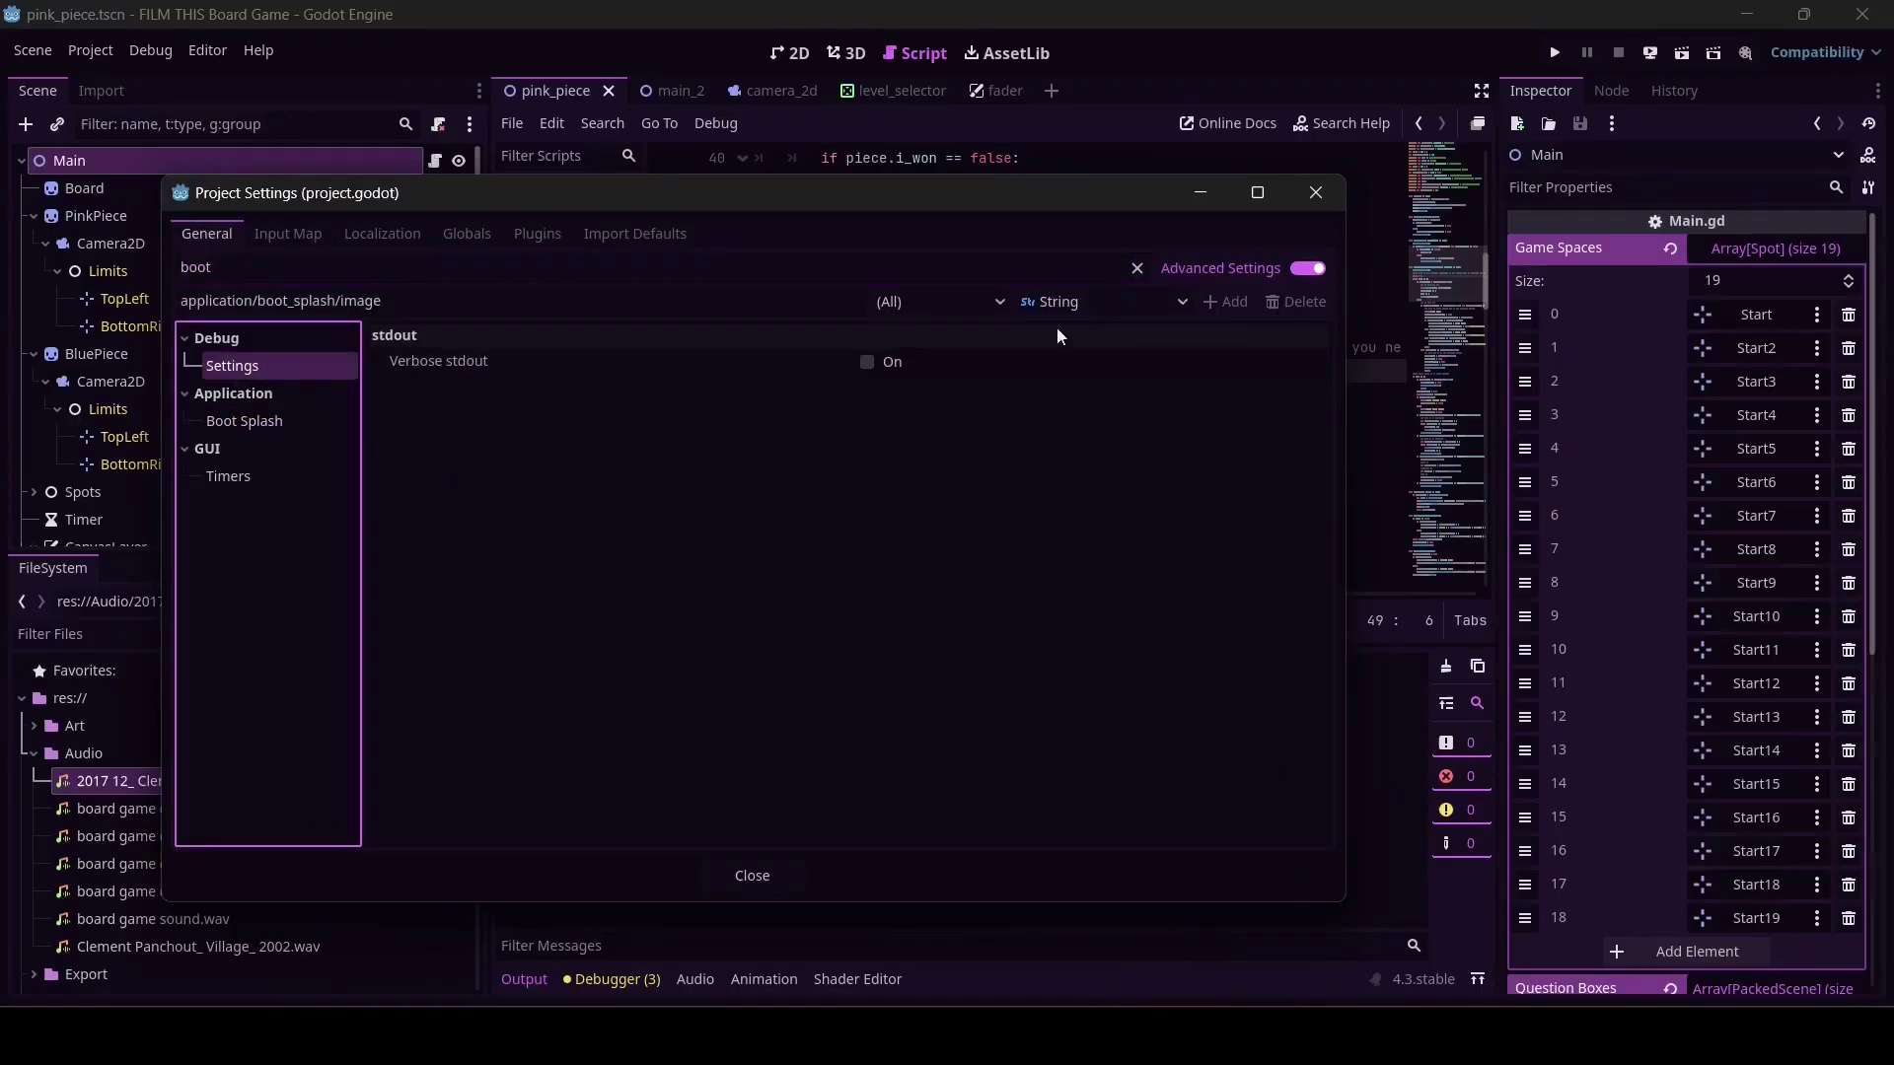
click(1136, 268)
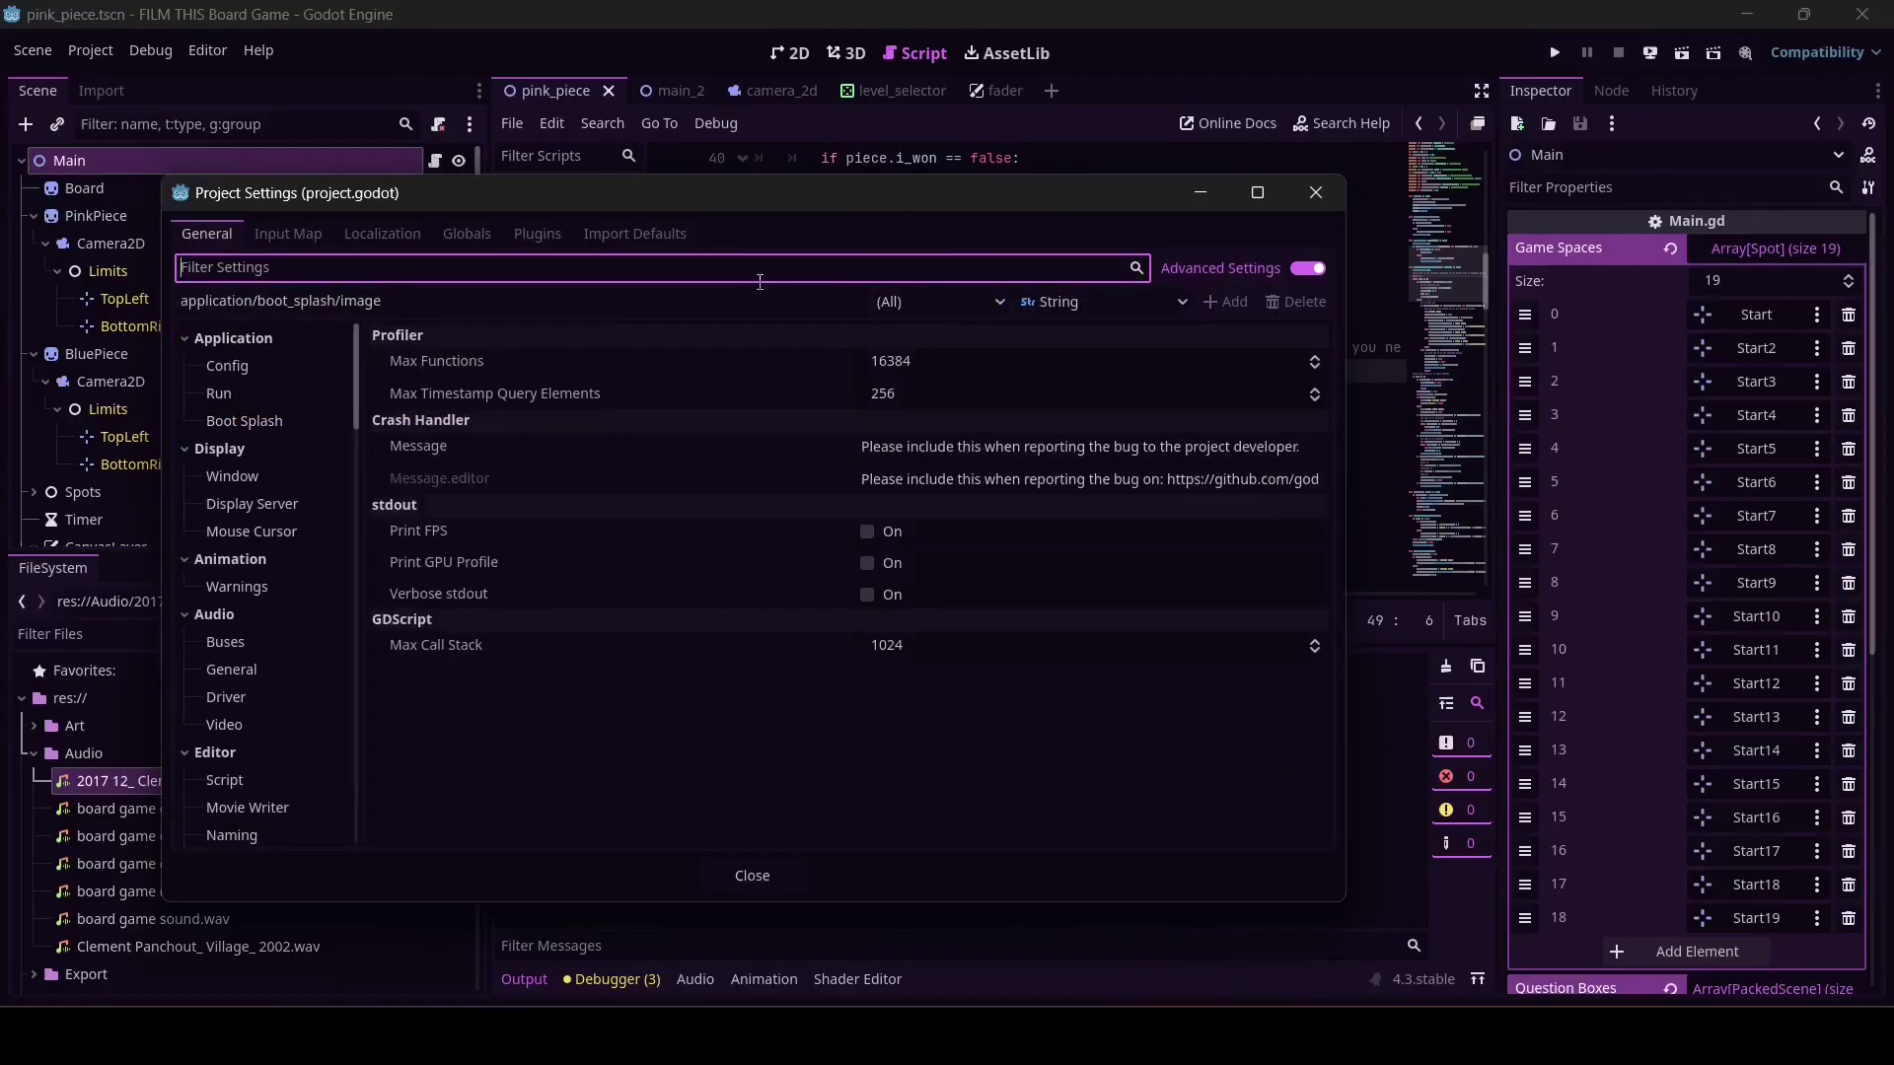
click(234, 477)
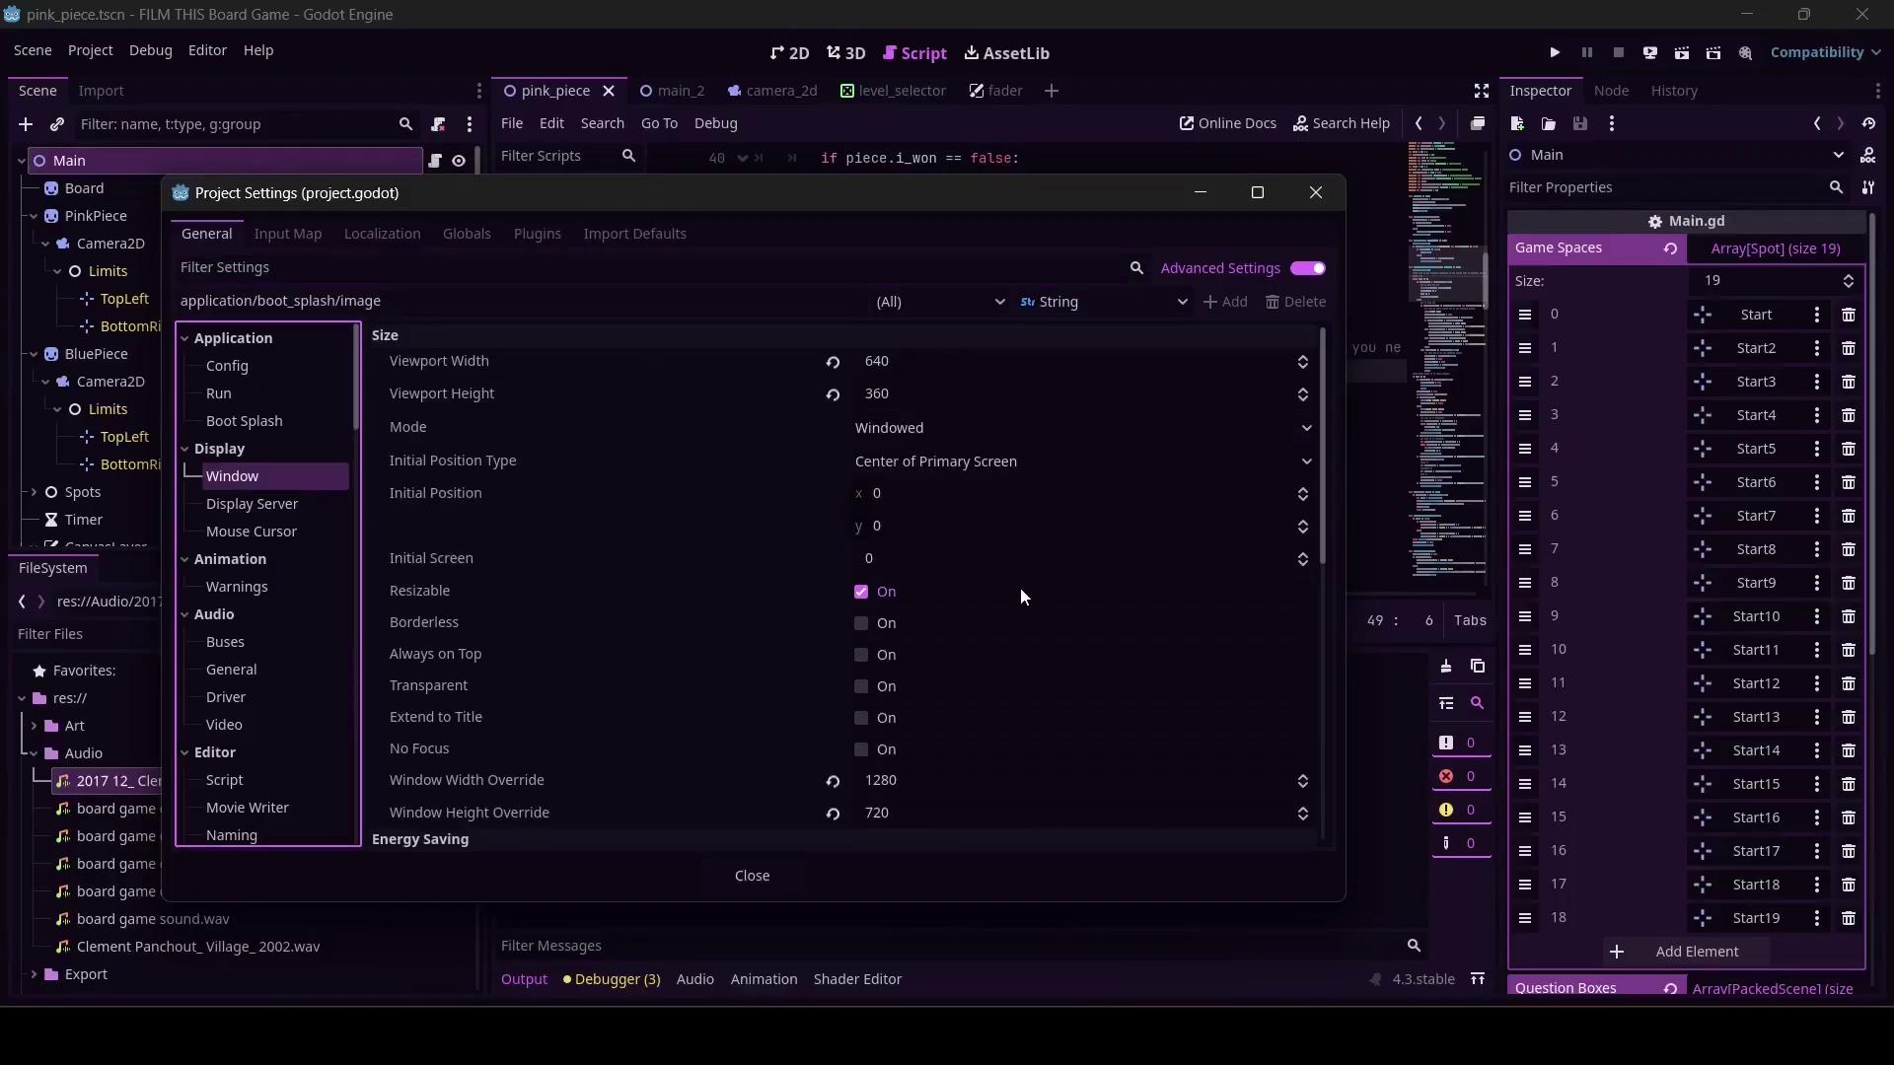
scroll(1001, 569, down, 5)
scroll(1001, 566, up, 5)
click(903, 782)
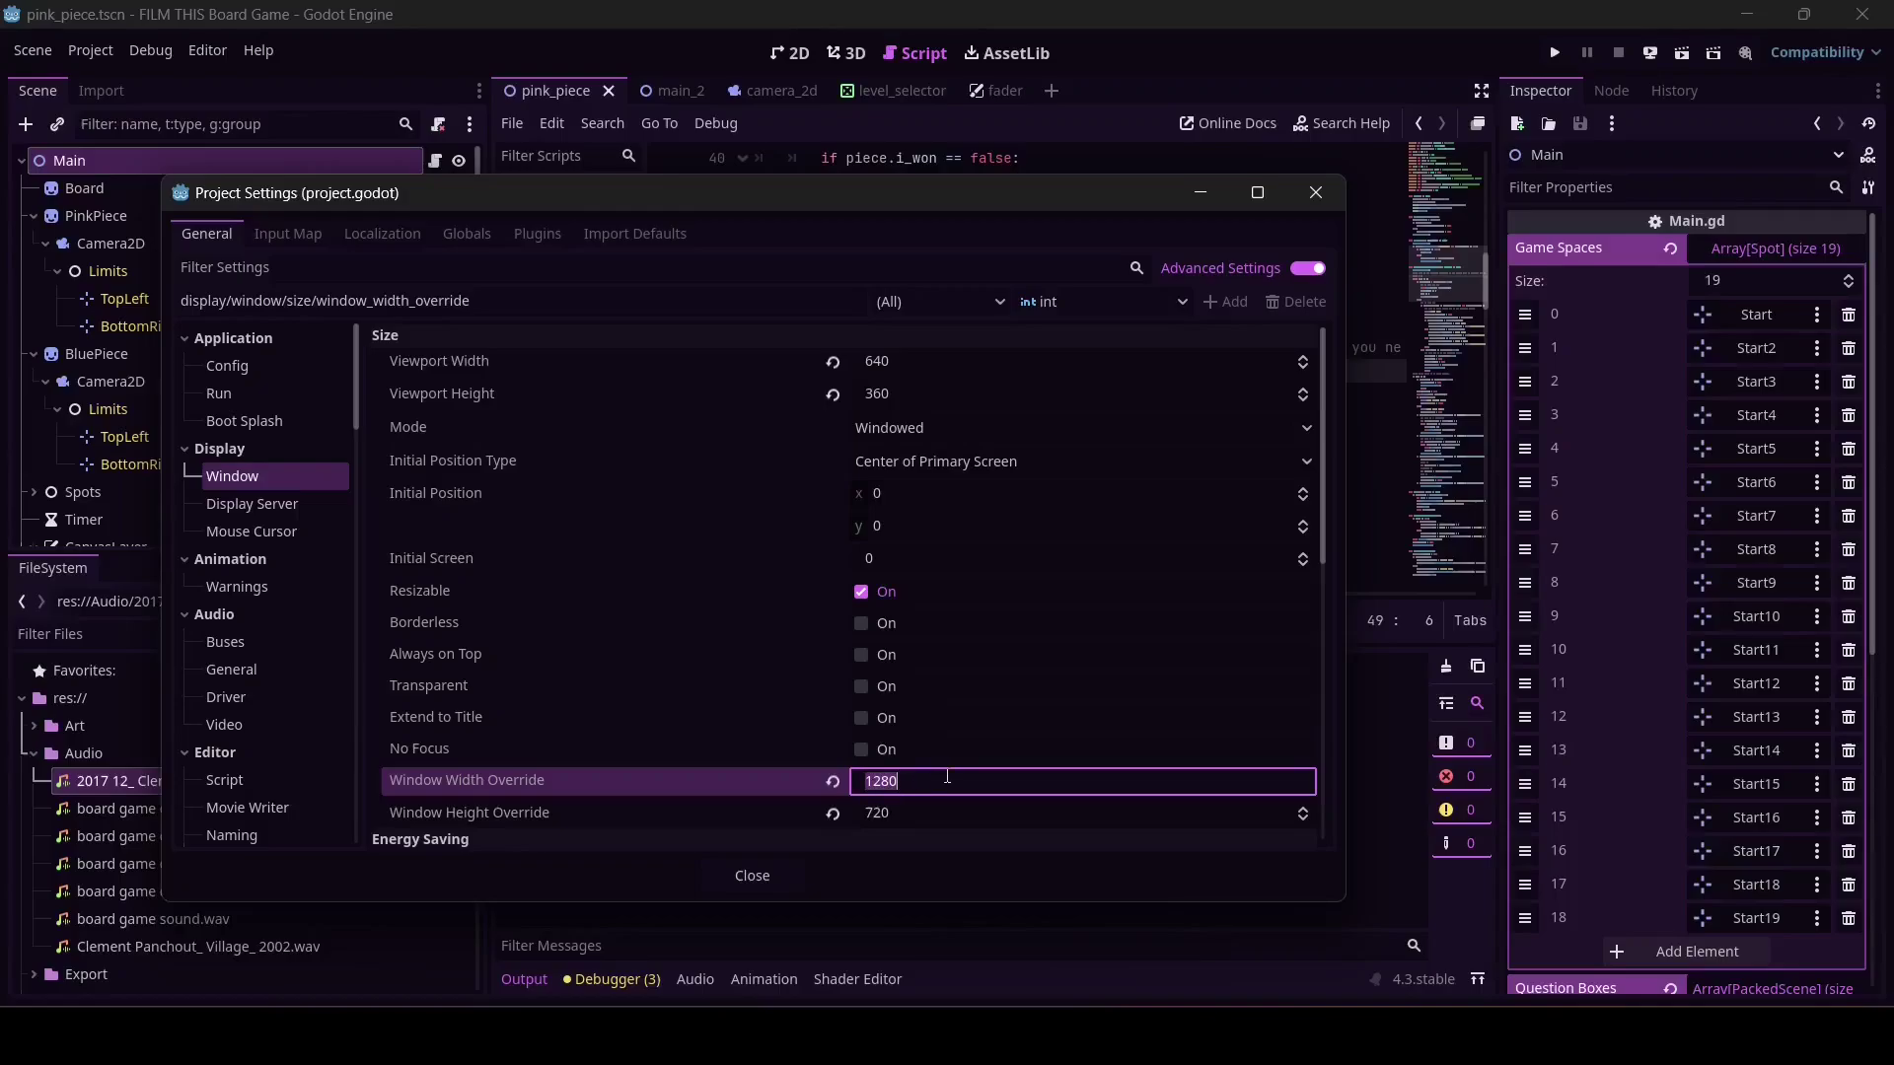
click(947, 777)
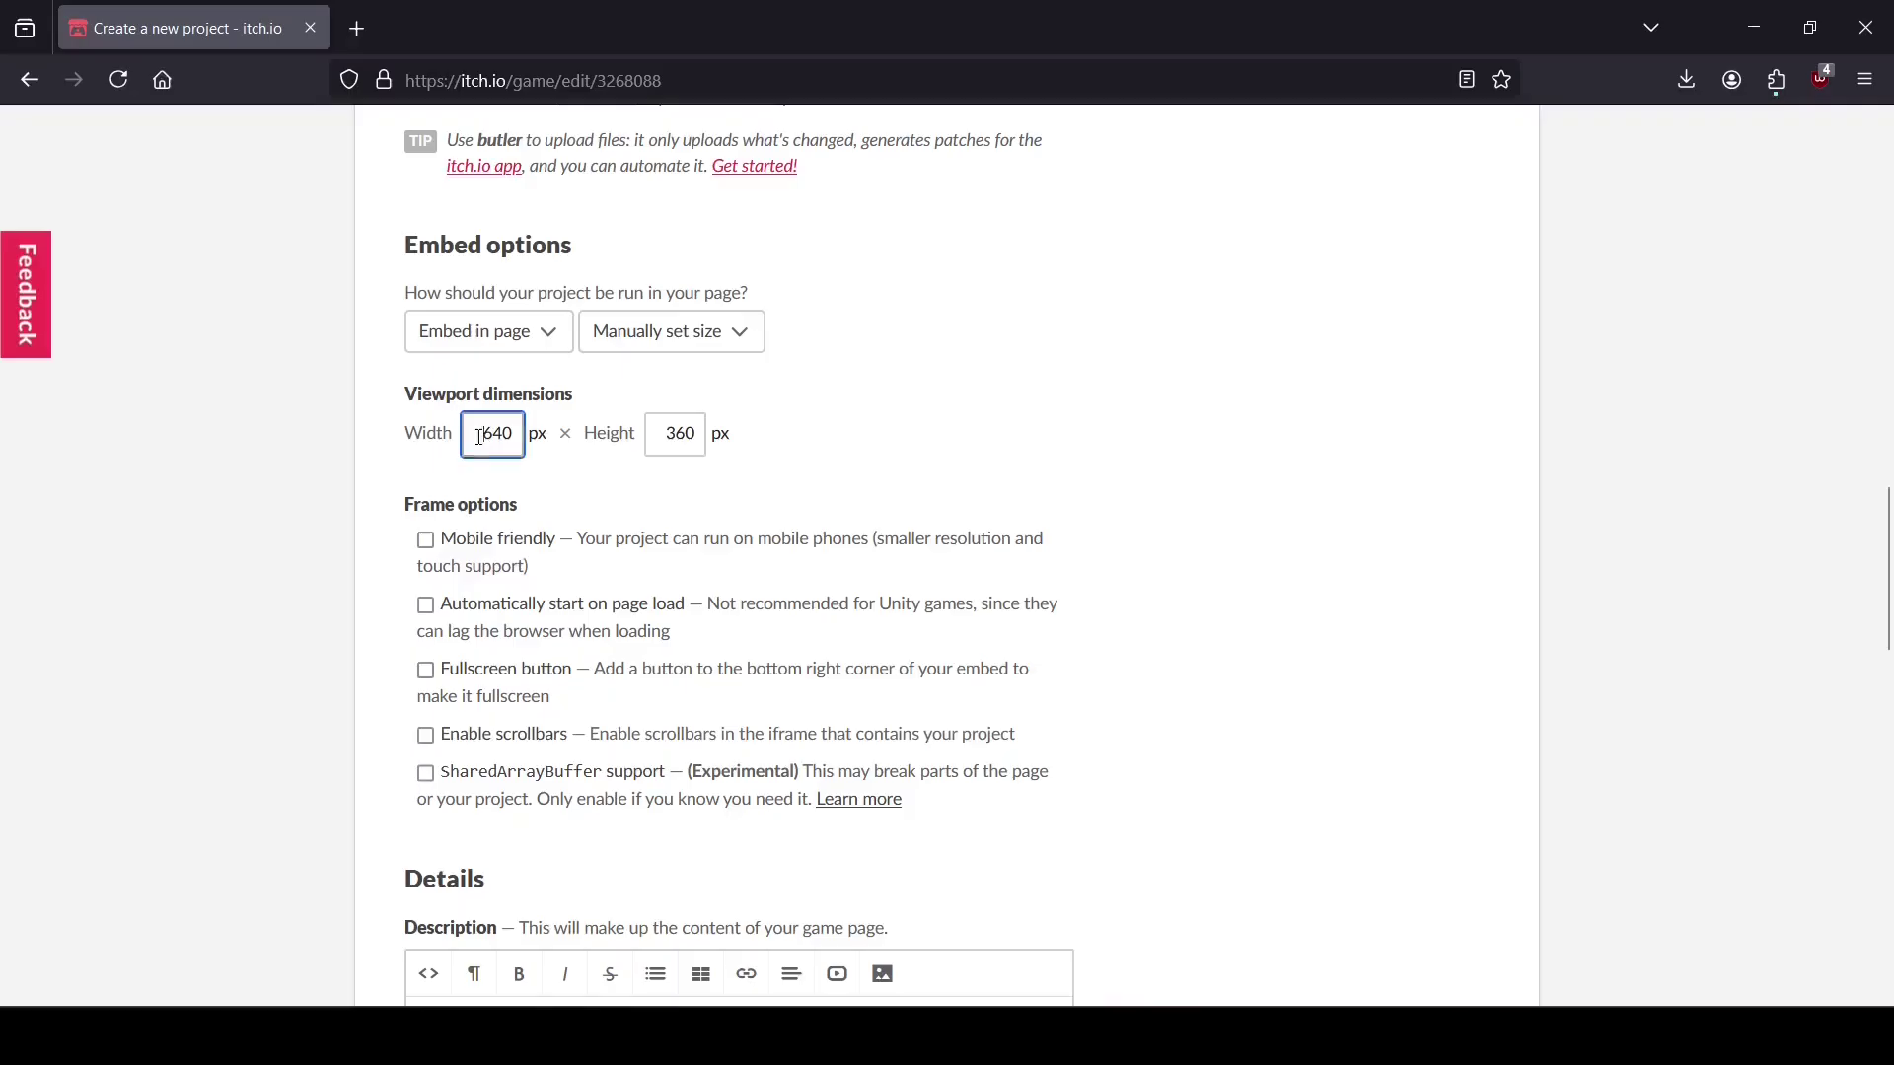
- Set the itch.io embed viewport to 1280 width and 720 height
key(ctrl+a)
text(1280)
key(Tab)
text(7)
click(1089, 504)
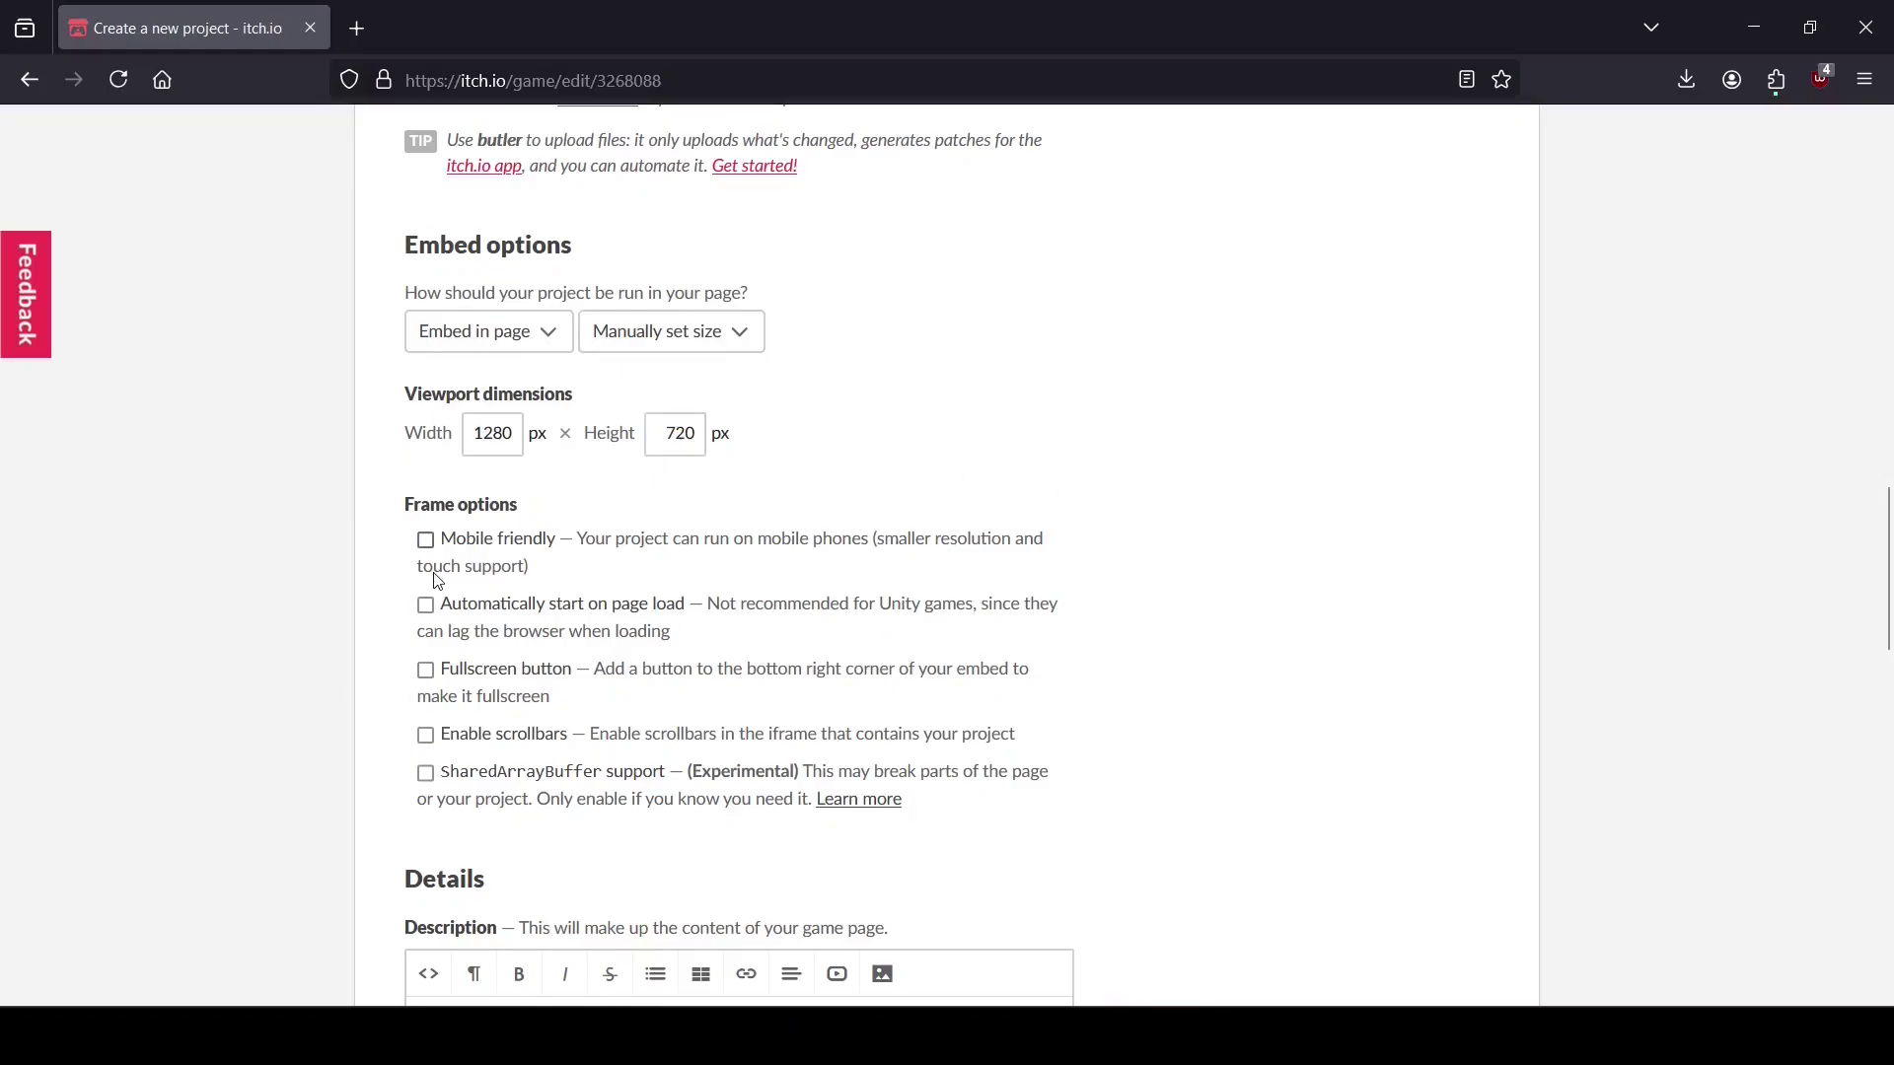
- Enable Mobile friendly for the embed, leaving Orientation at Default
click(425, 541)
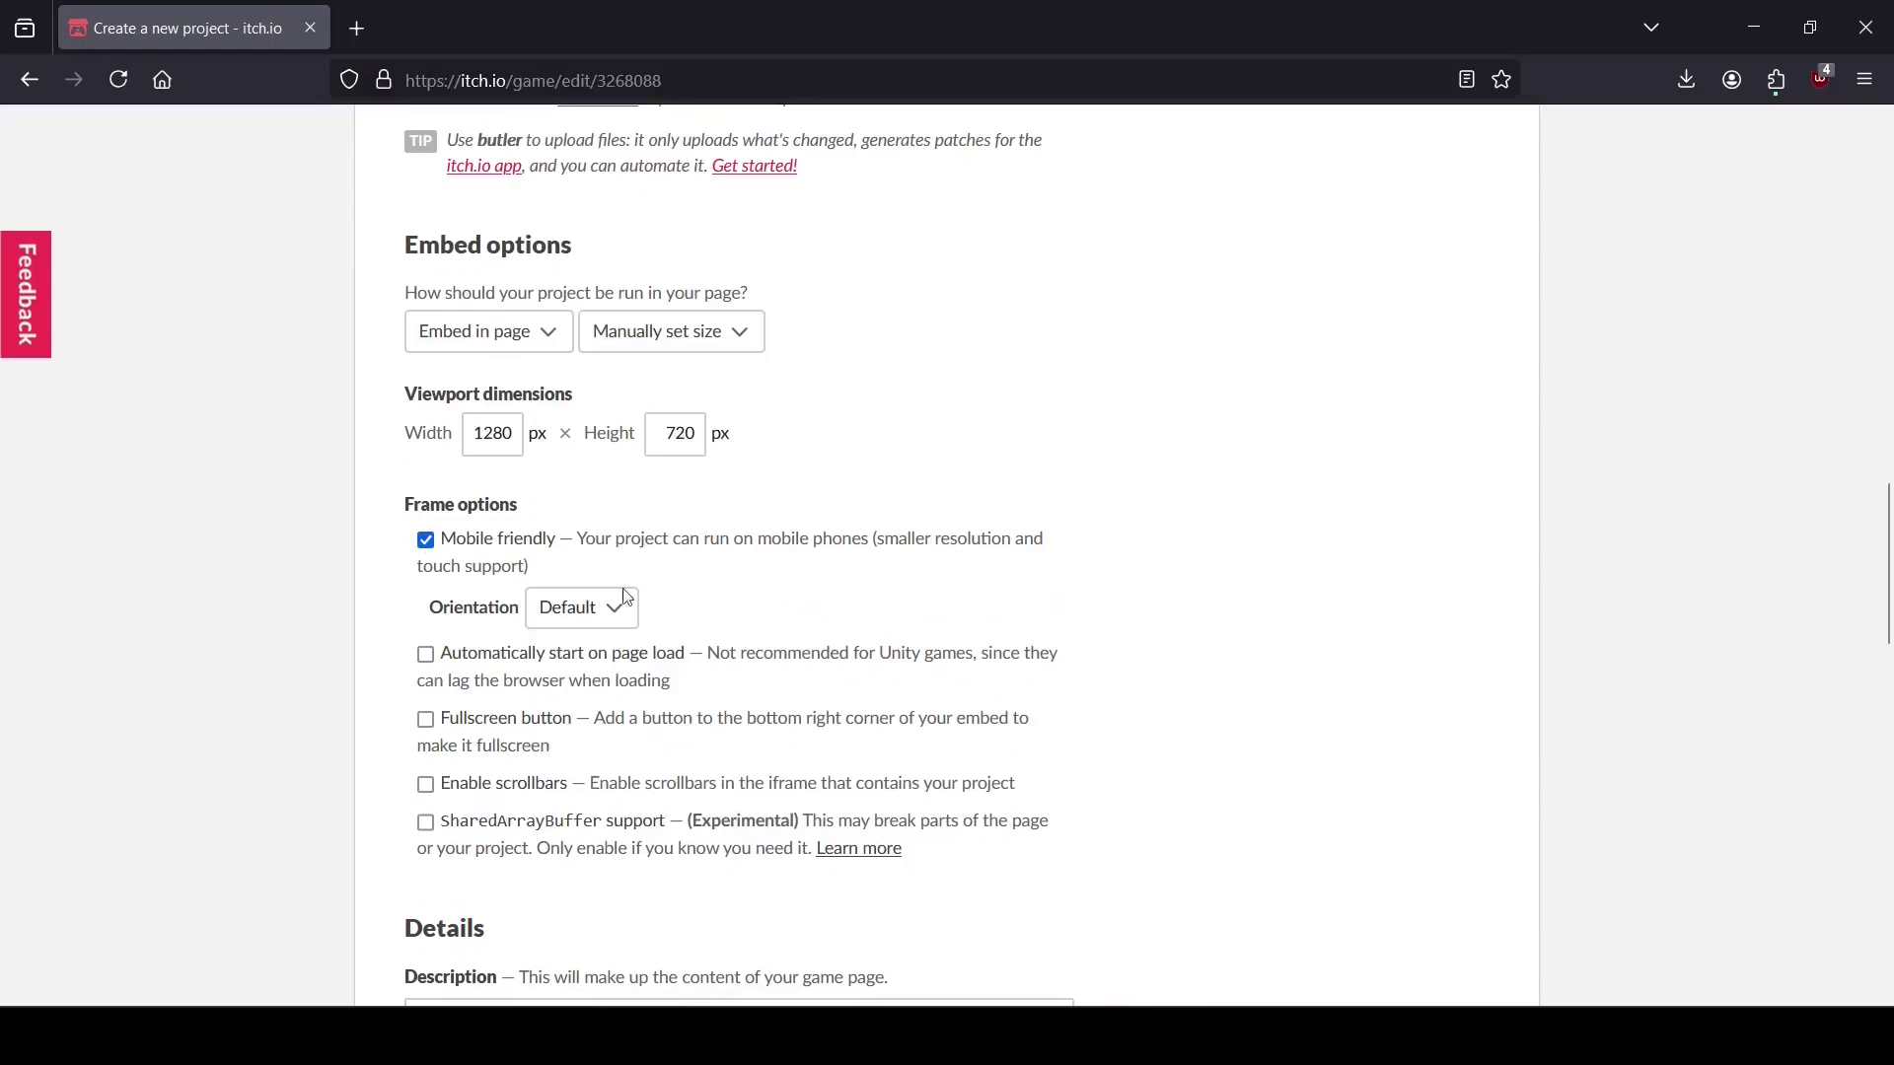
click(580, 616)
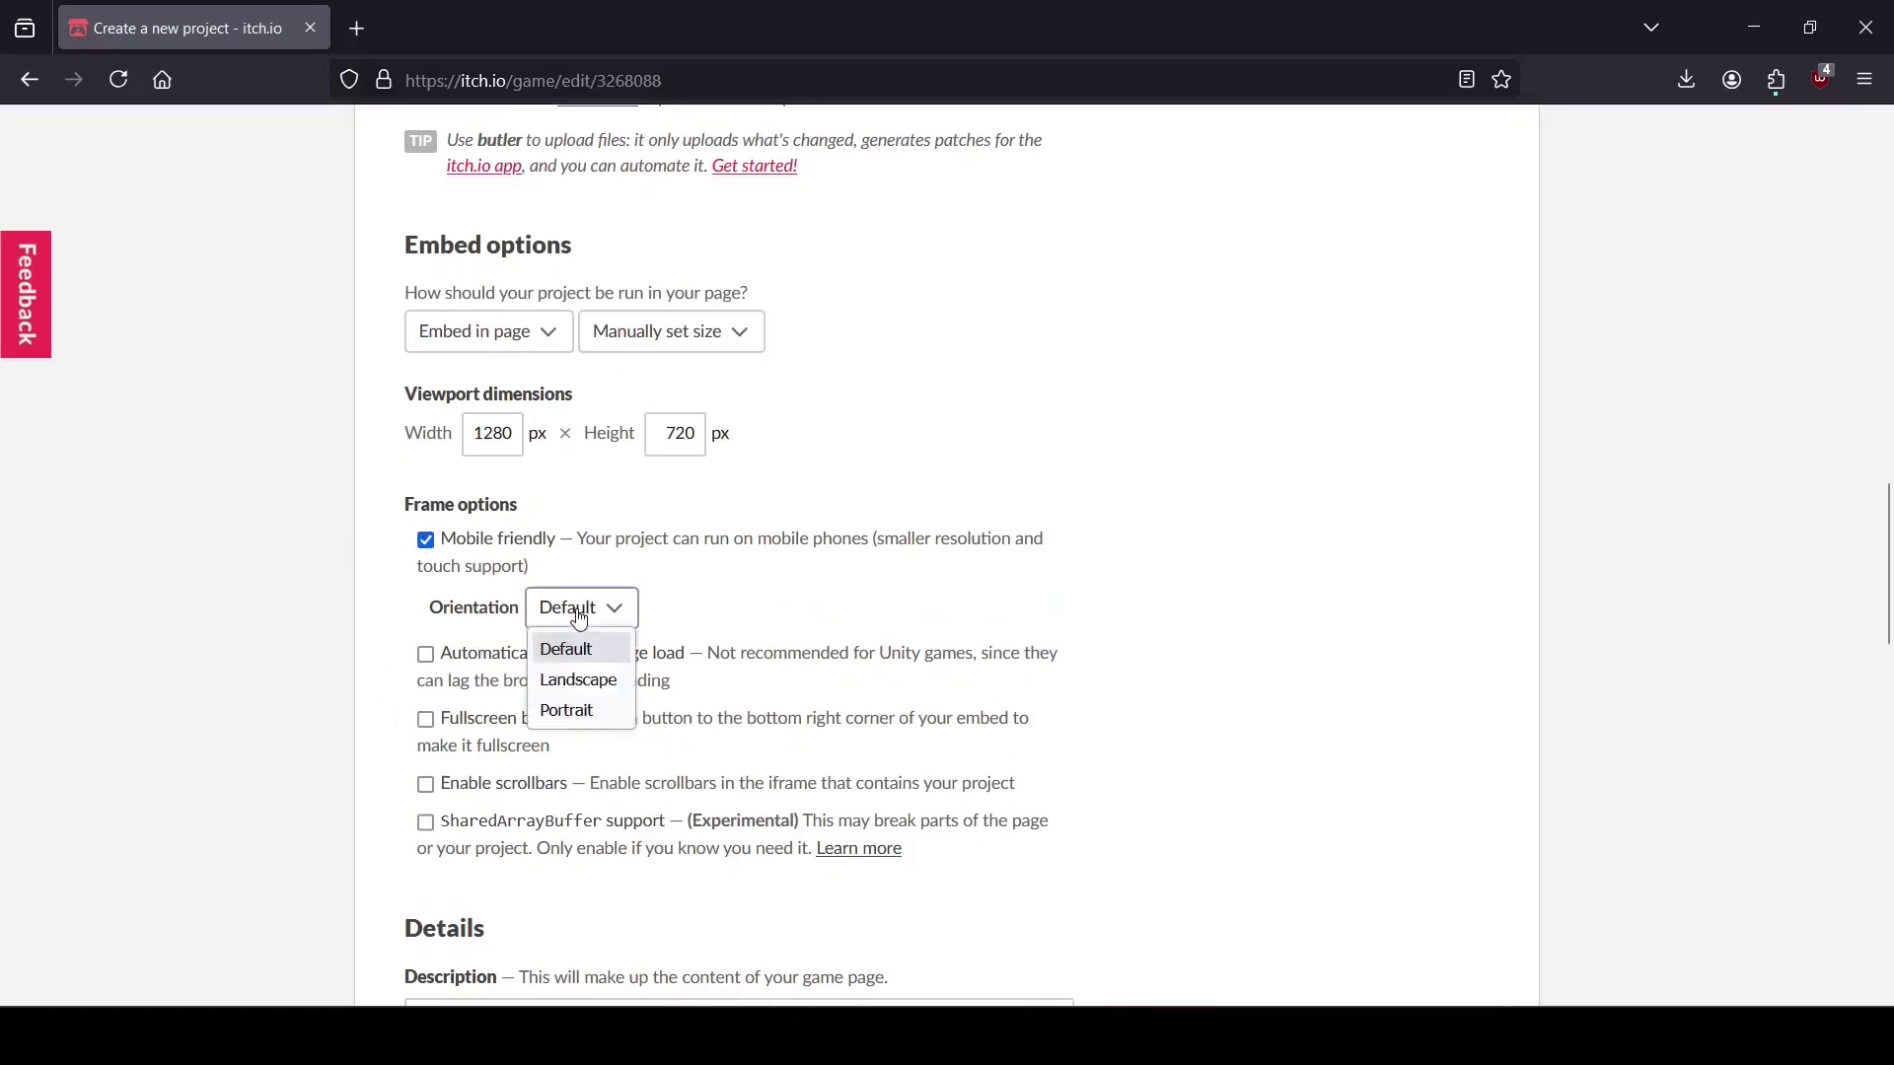
click(766, 634)
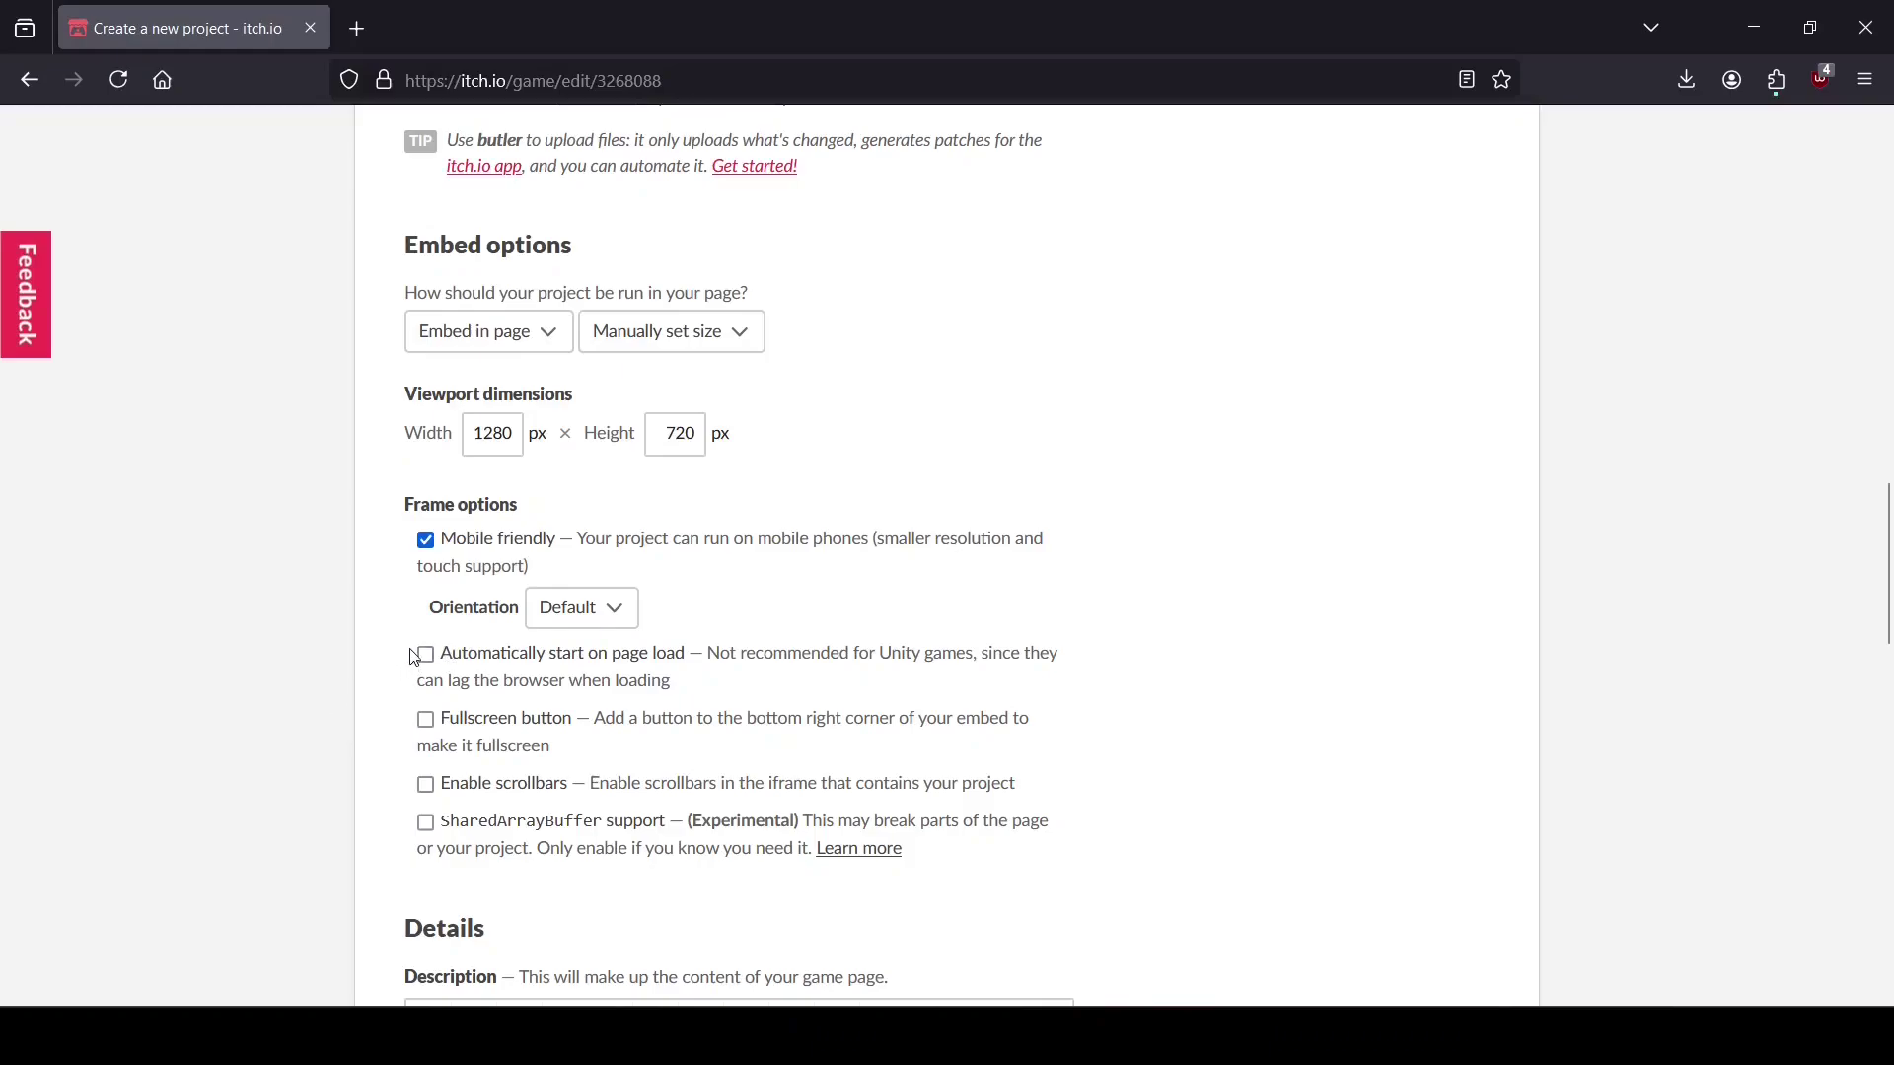
scroll(414, 656, down, 2)
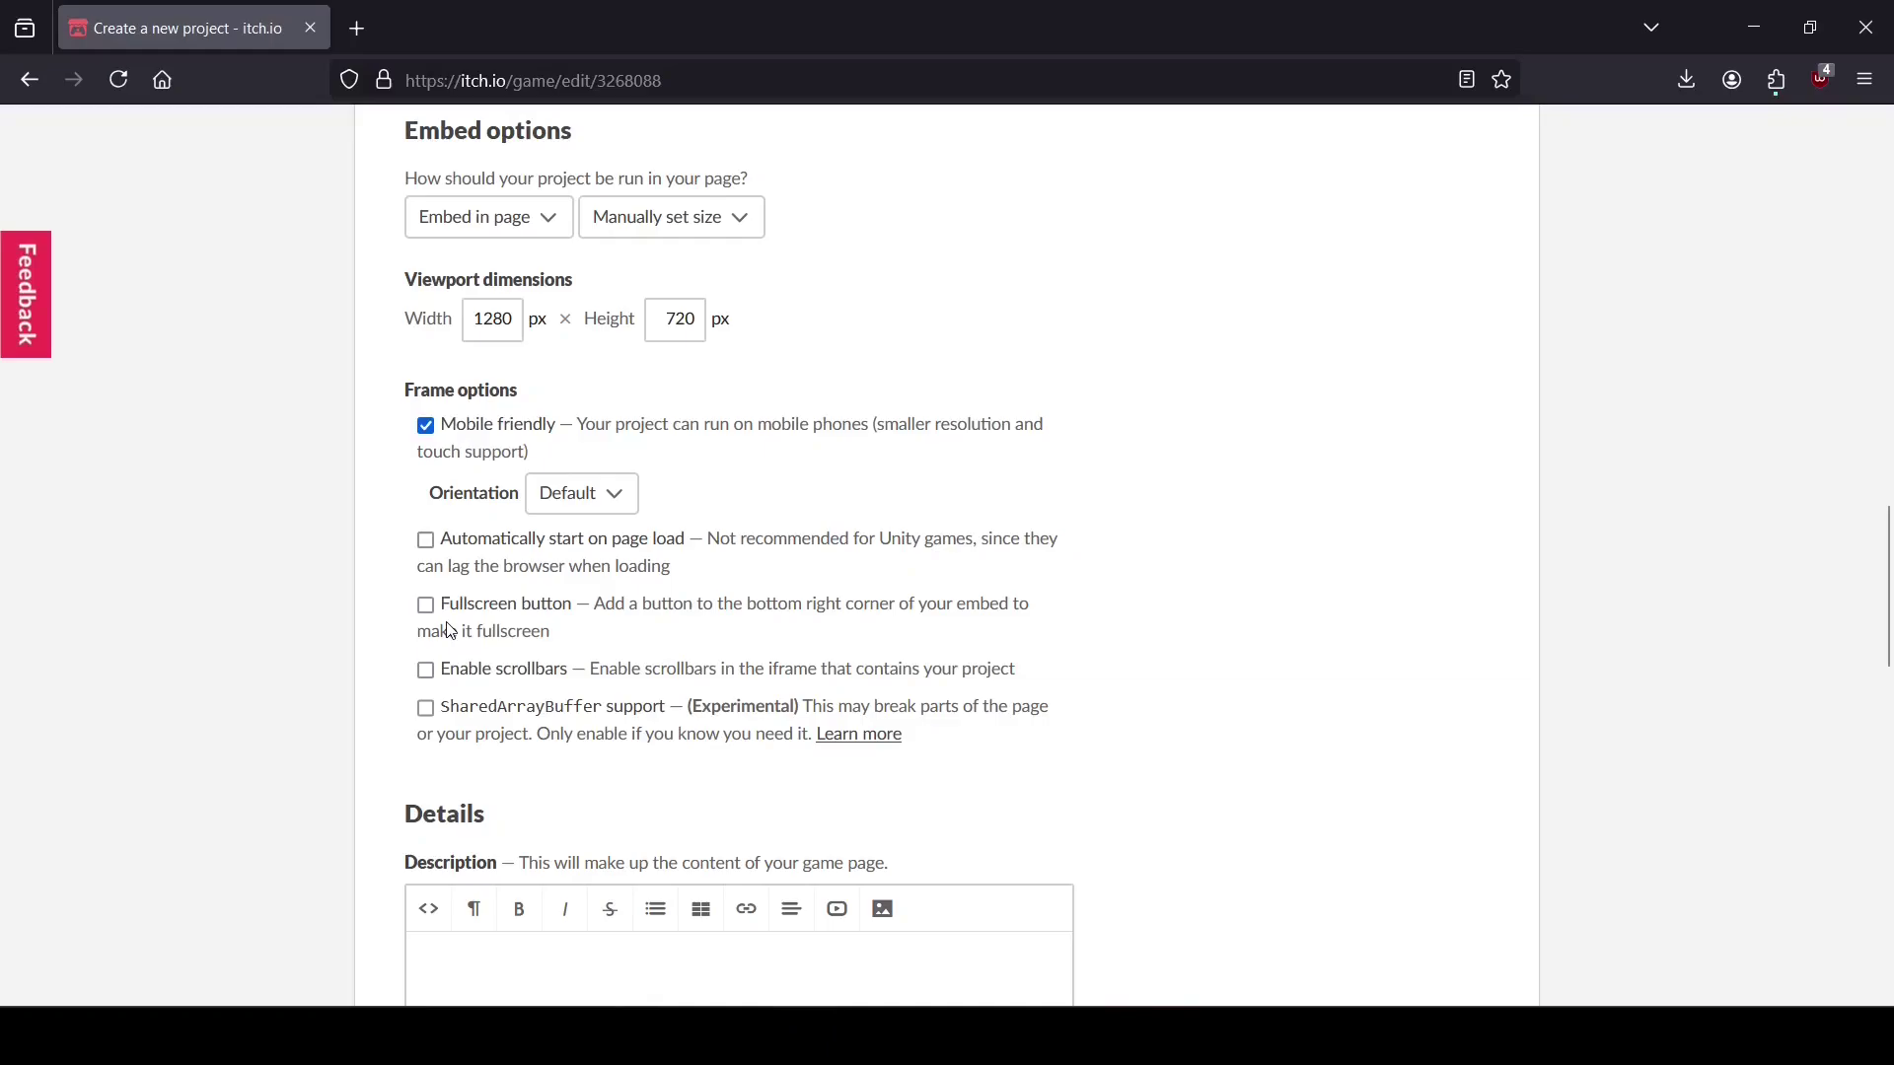
scroll(451, 631, down, 1)
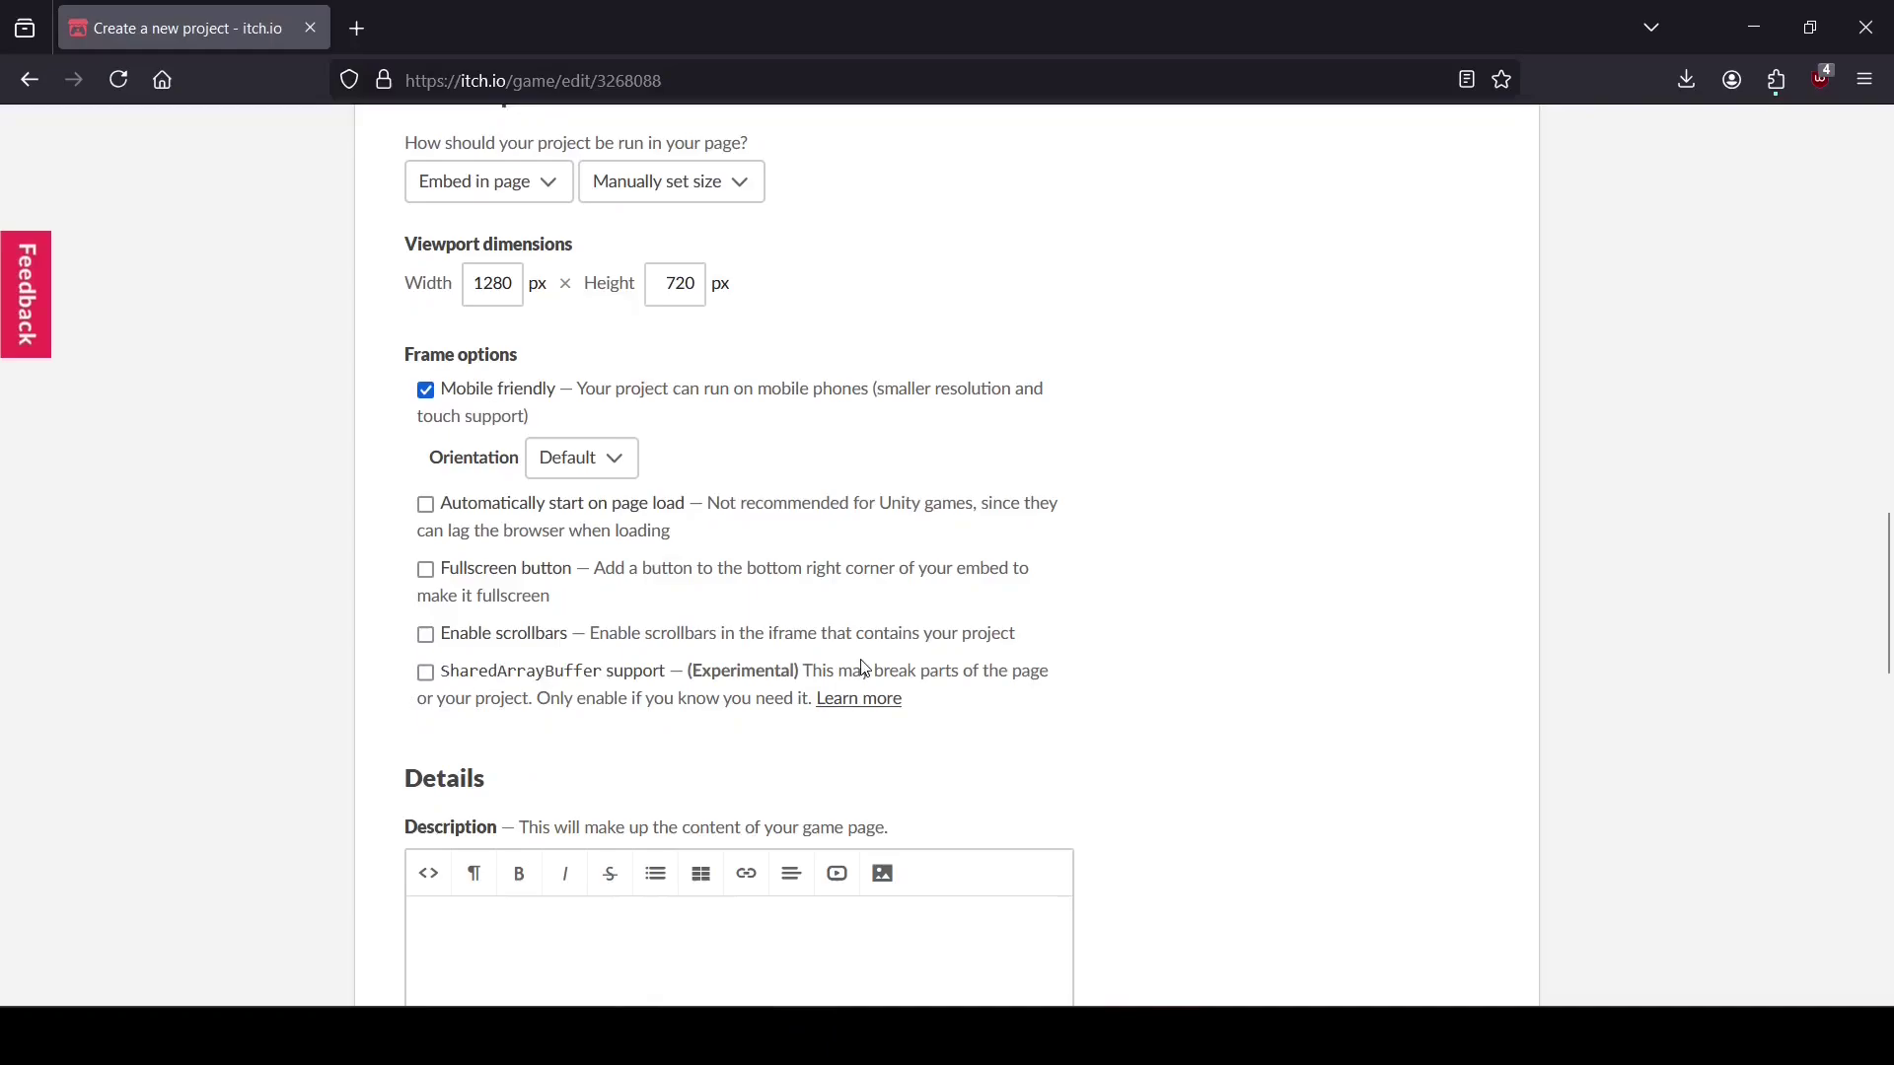
- Scroll down past the AI generation disclosure to the Visibility & access and save section
scroll(1185, 725, down, 1)
scroll(1184, 725, down, 3)
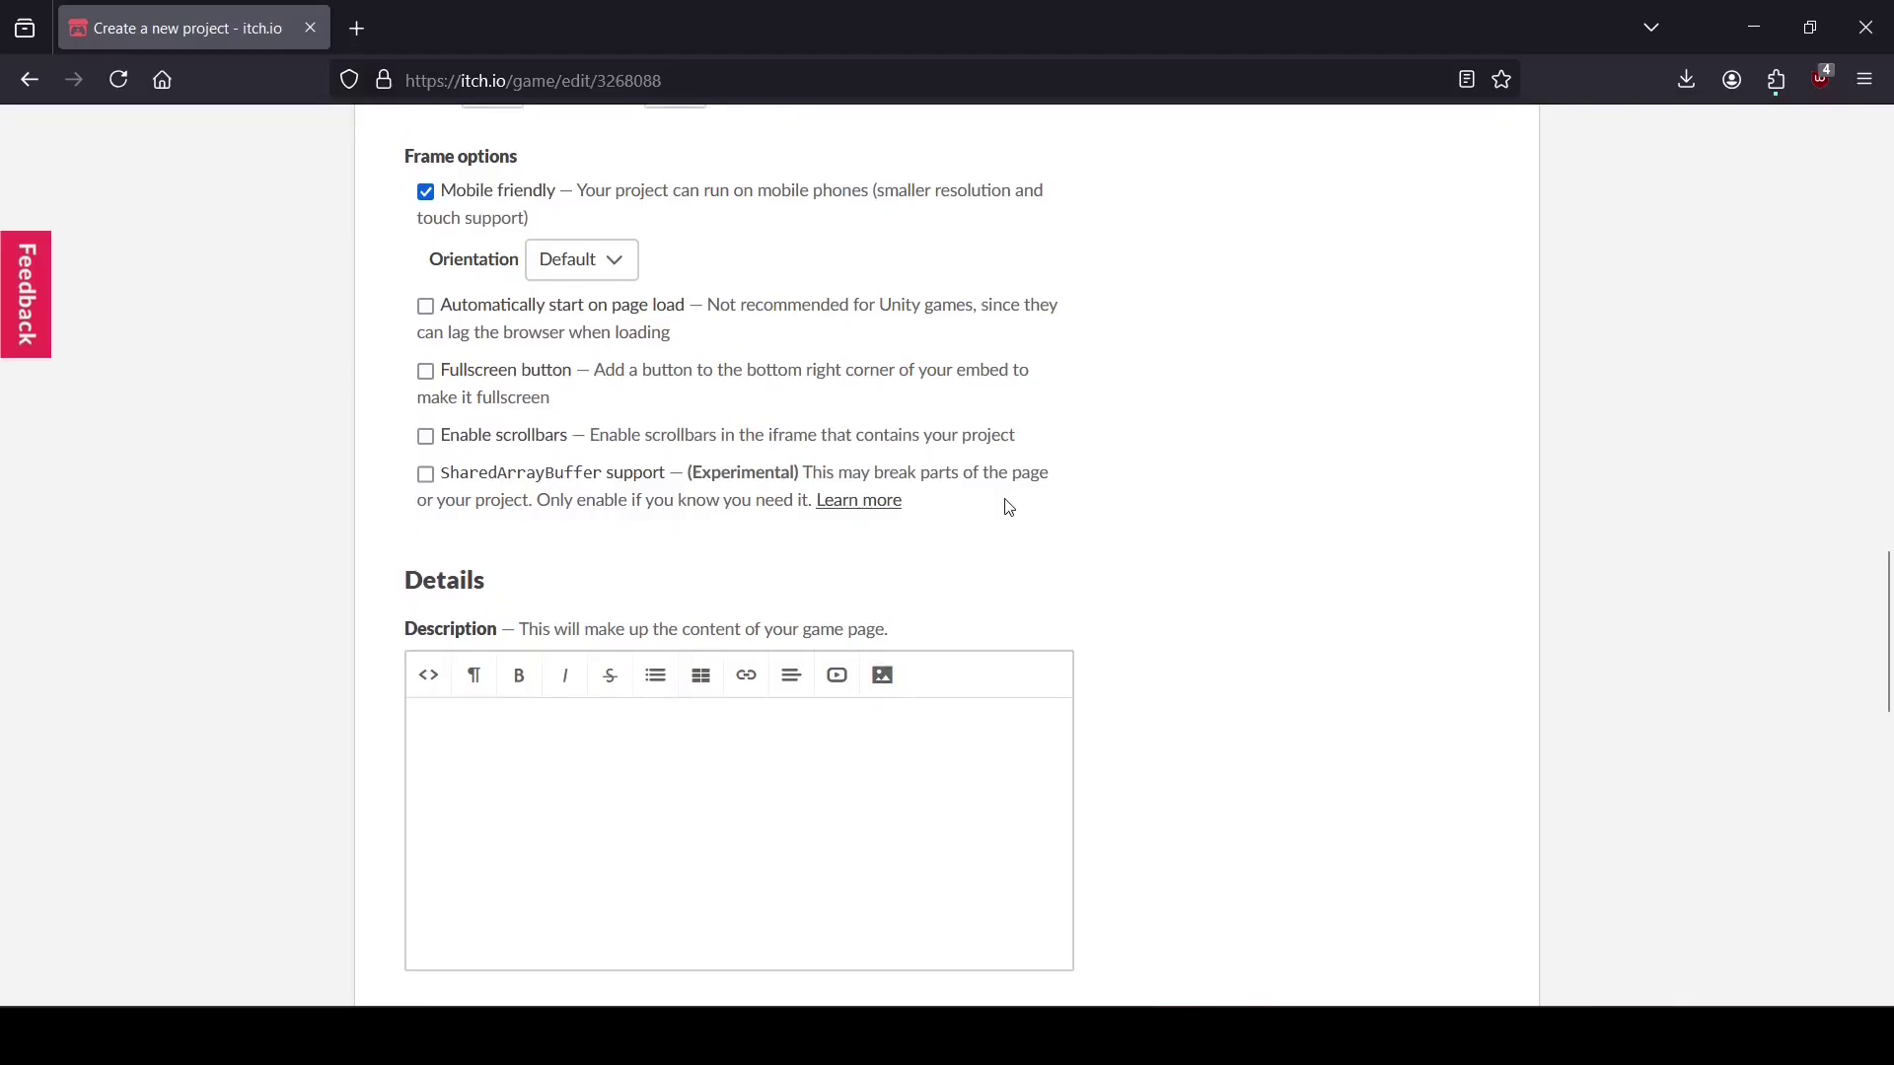
scroll(1009, 506, down, 8)
scroll(1006, 499, up, 3)
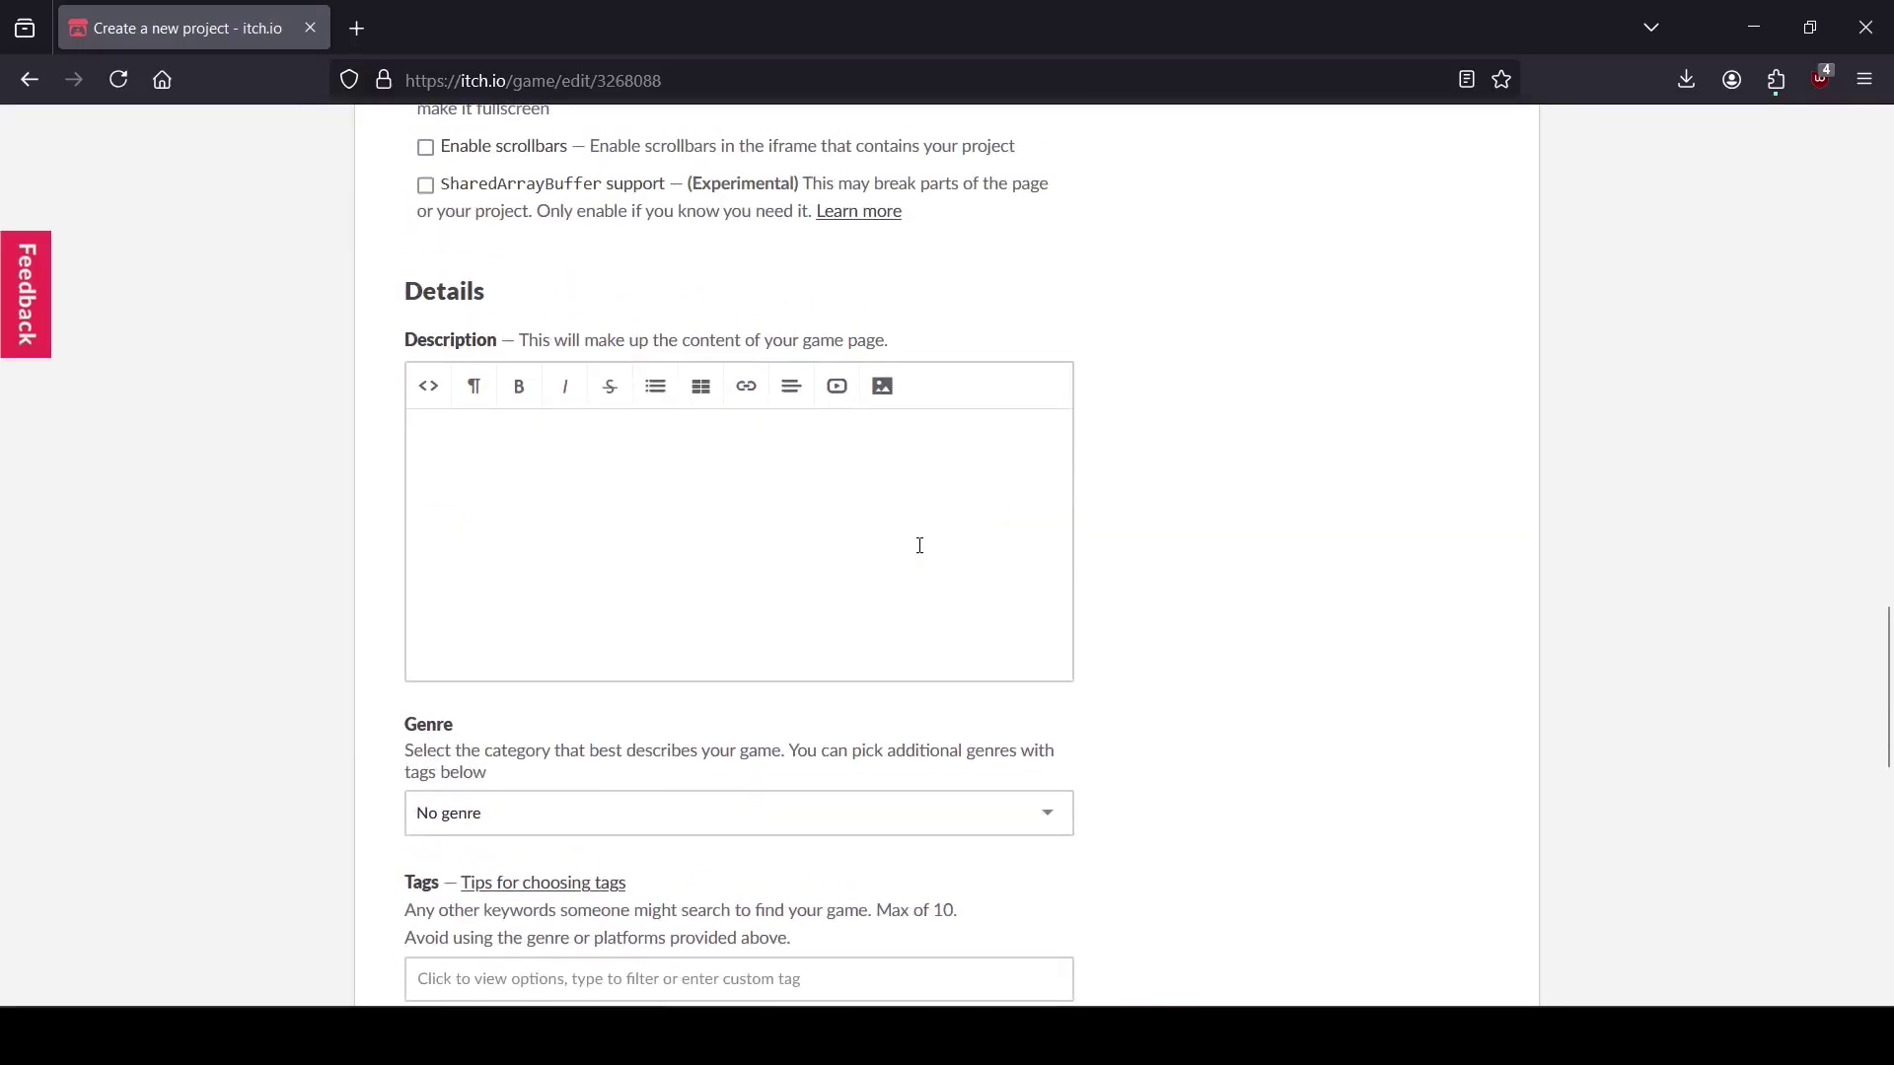
scroll(919, 545, down, 6)
scroll(668, 723, down, 5)
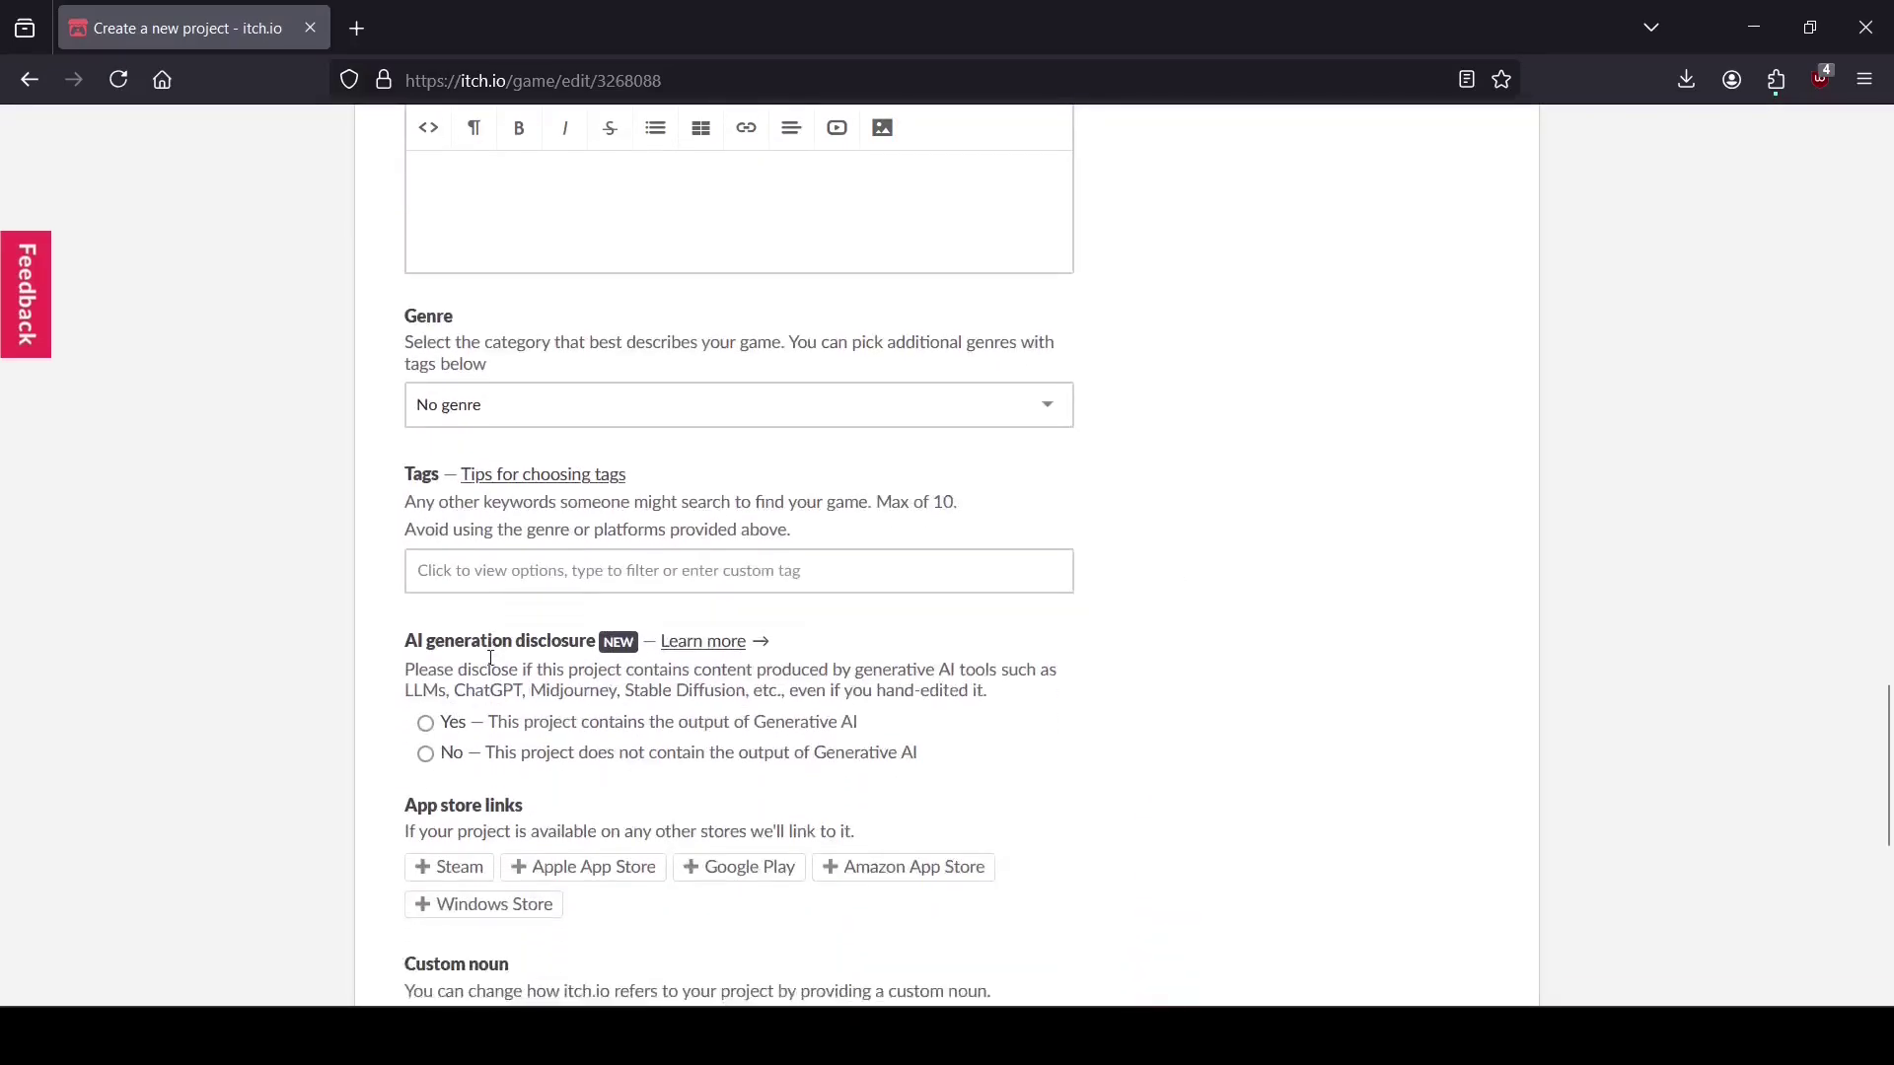
scroll(846, 345, down, 1)
scroll(739, 276, up, 1)
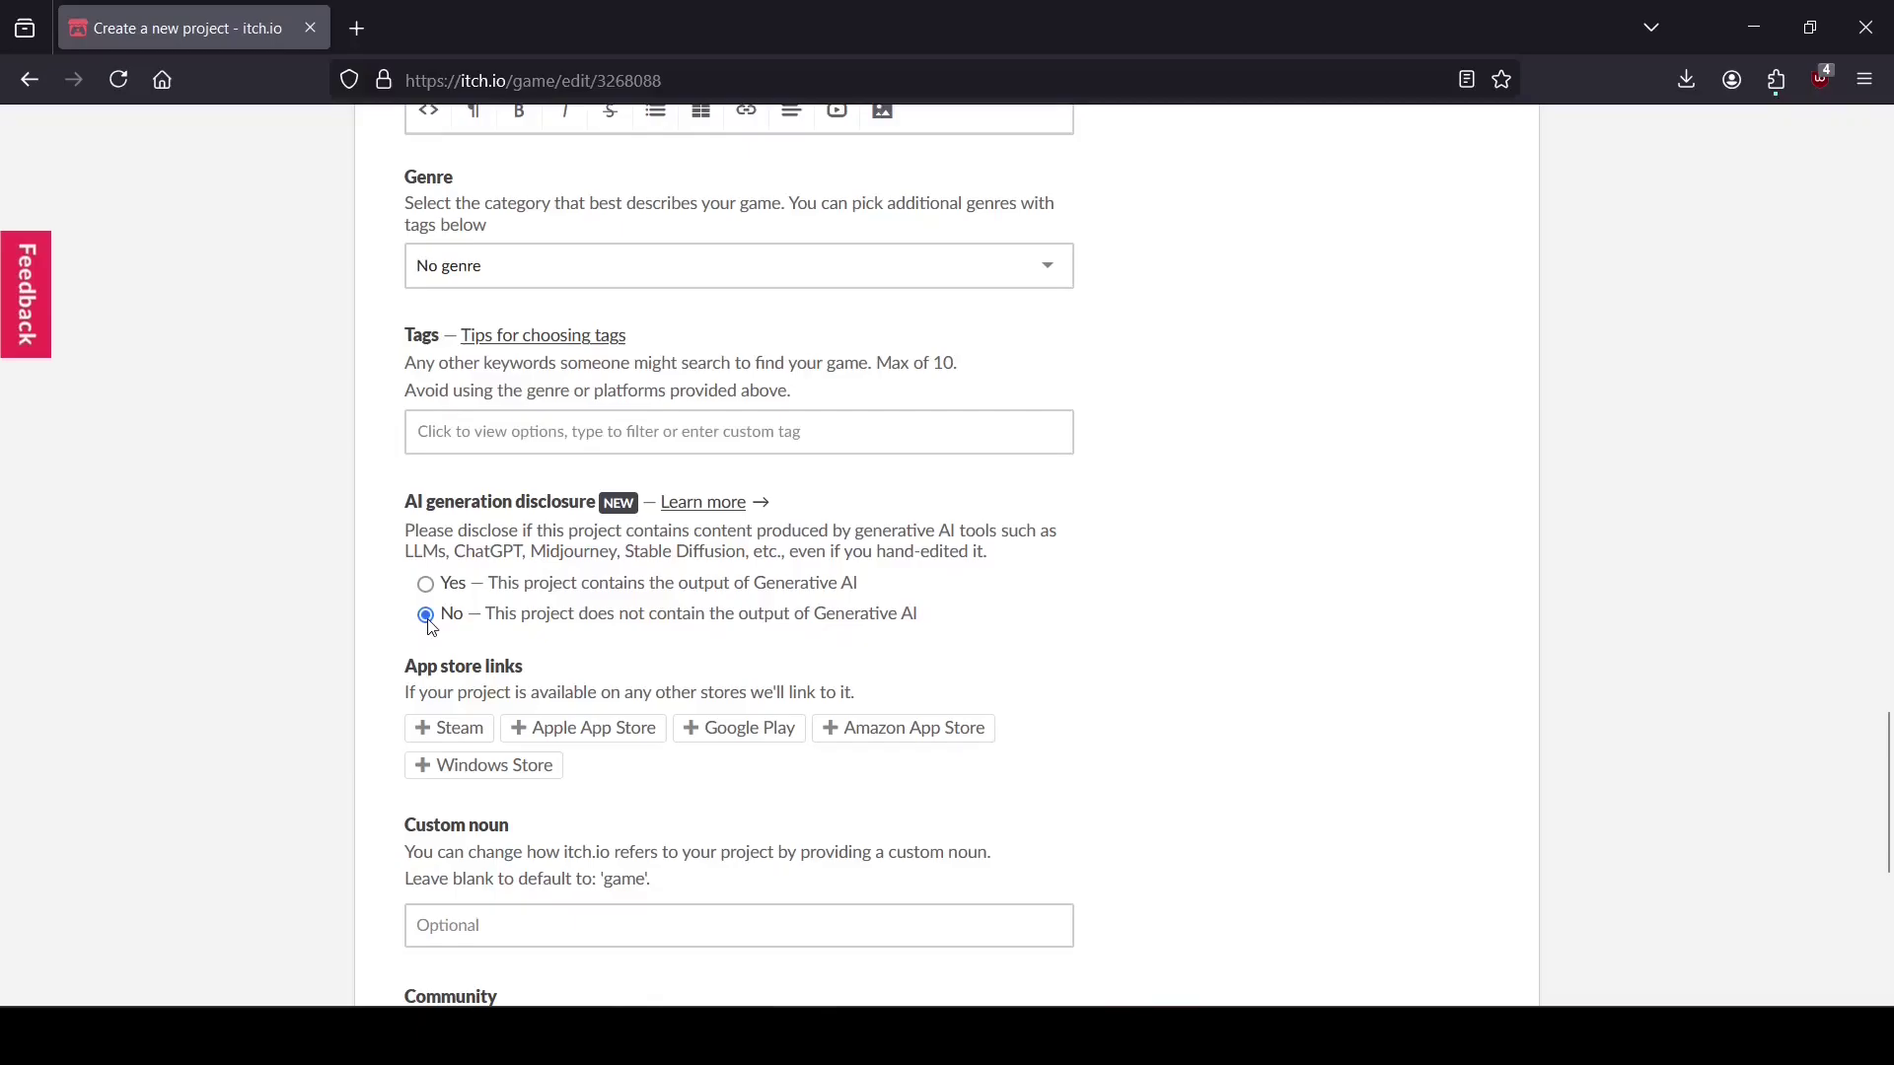
scroll(432, 628, down, 4)
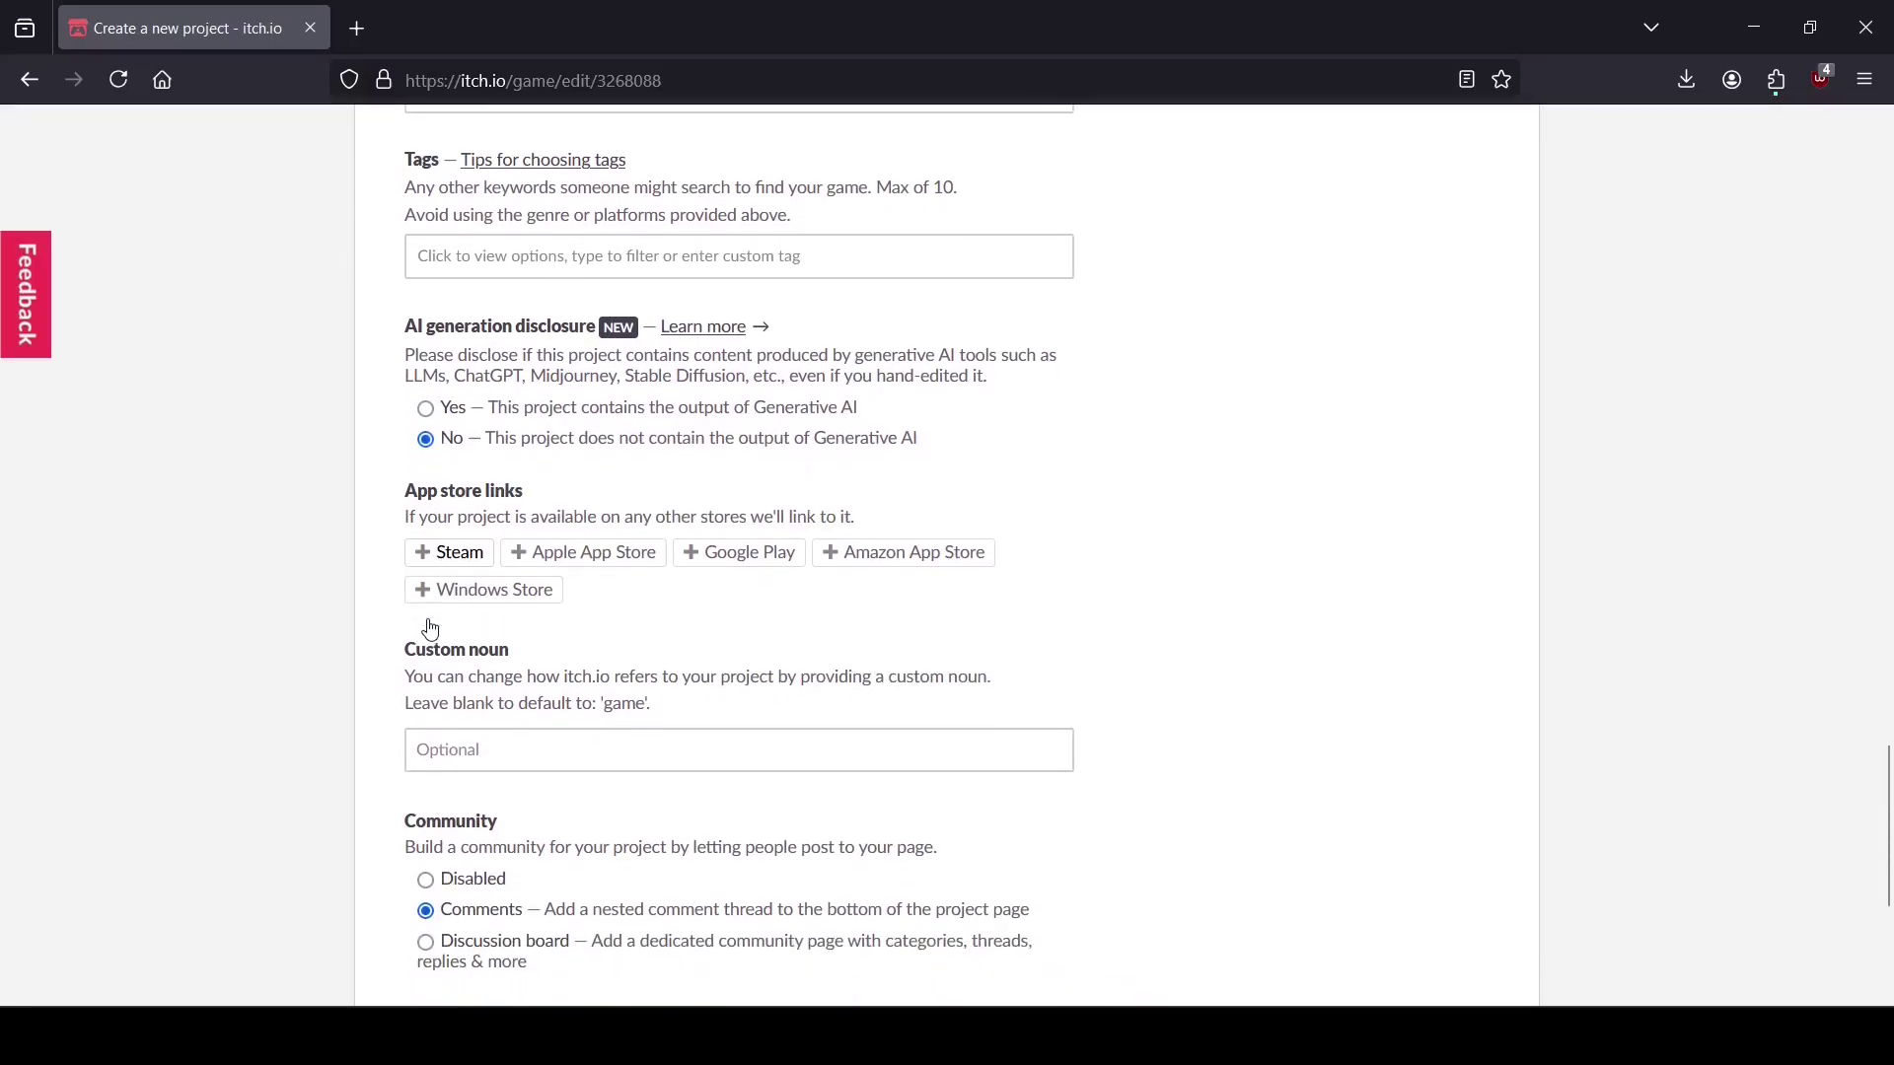
scroll(628, 639, down, 1)
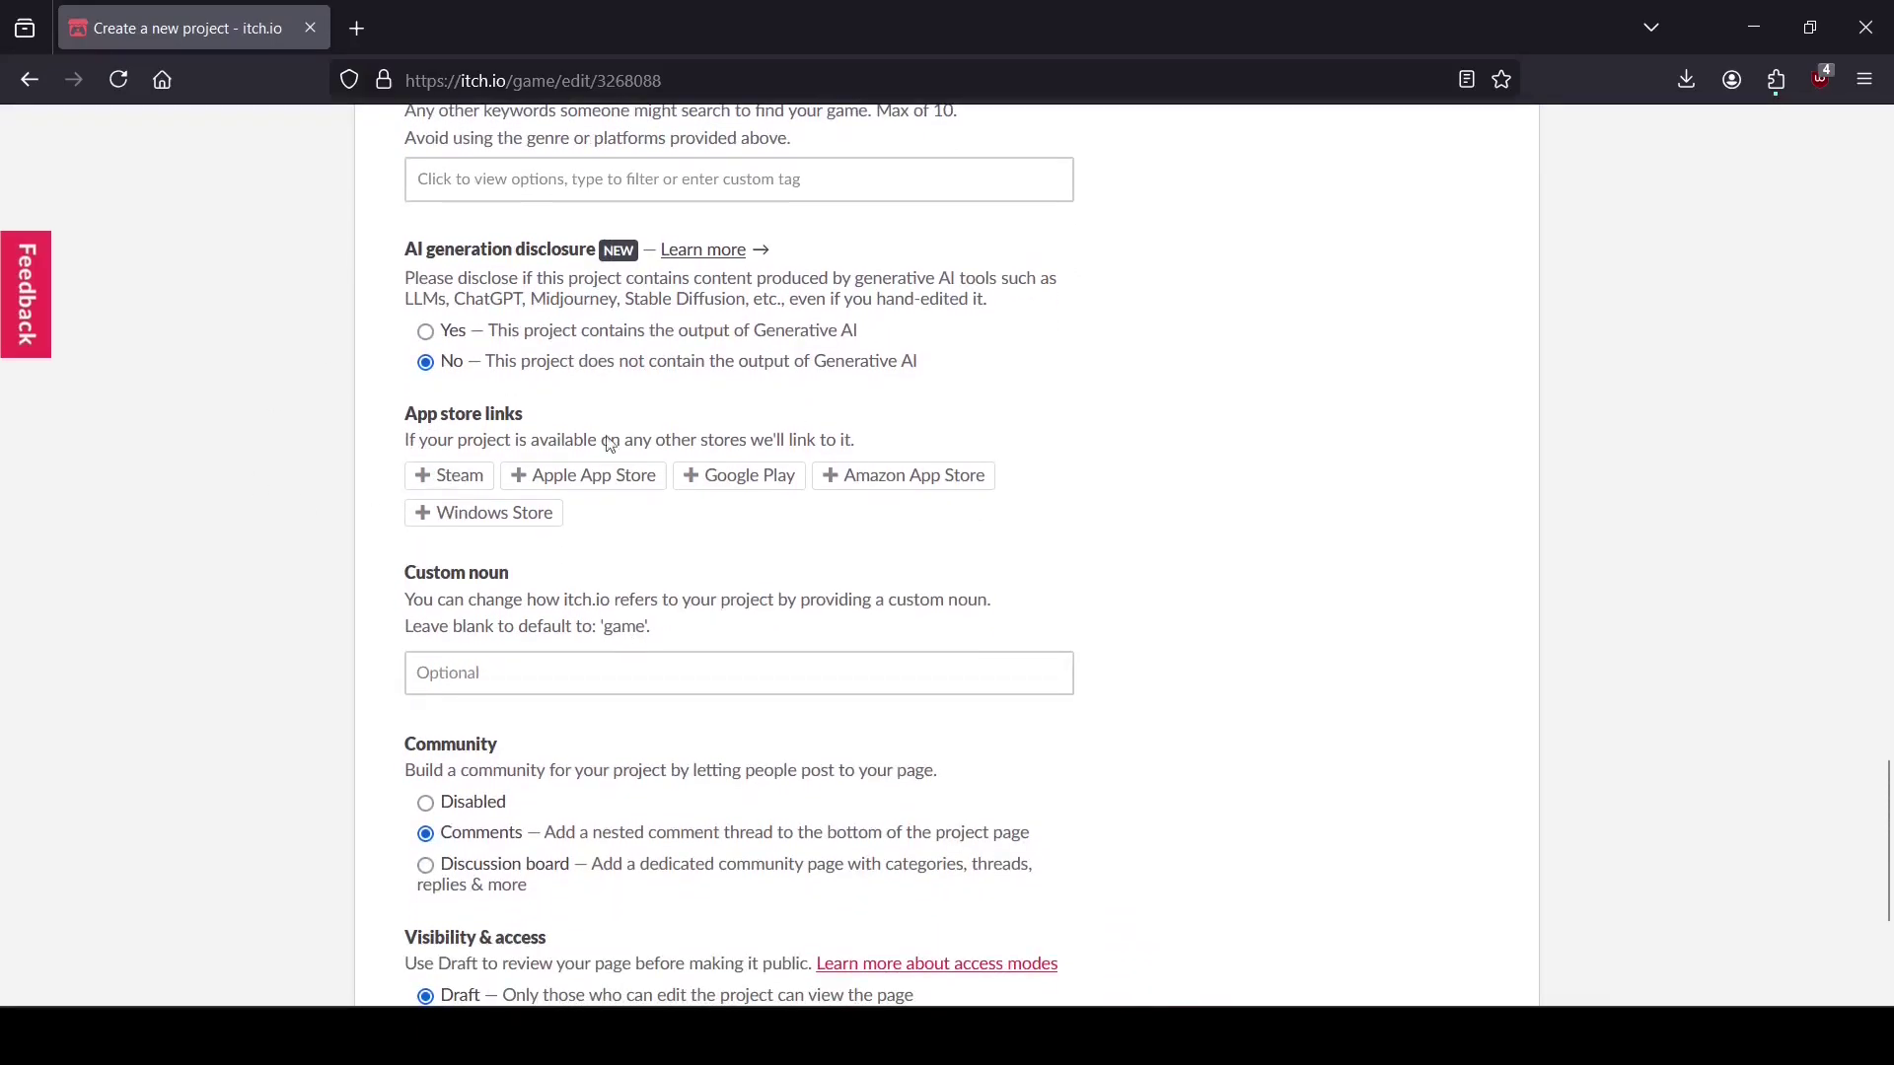
scroll(776, 601, down, 5)
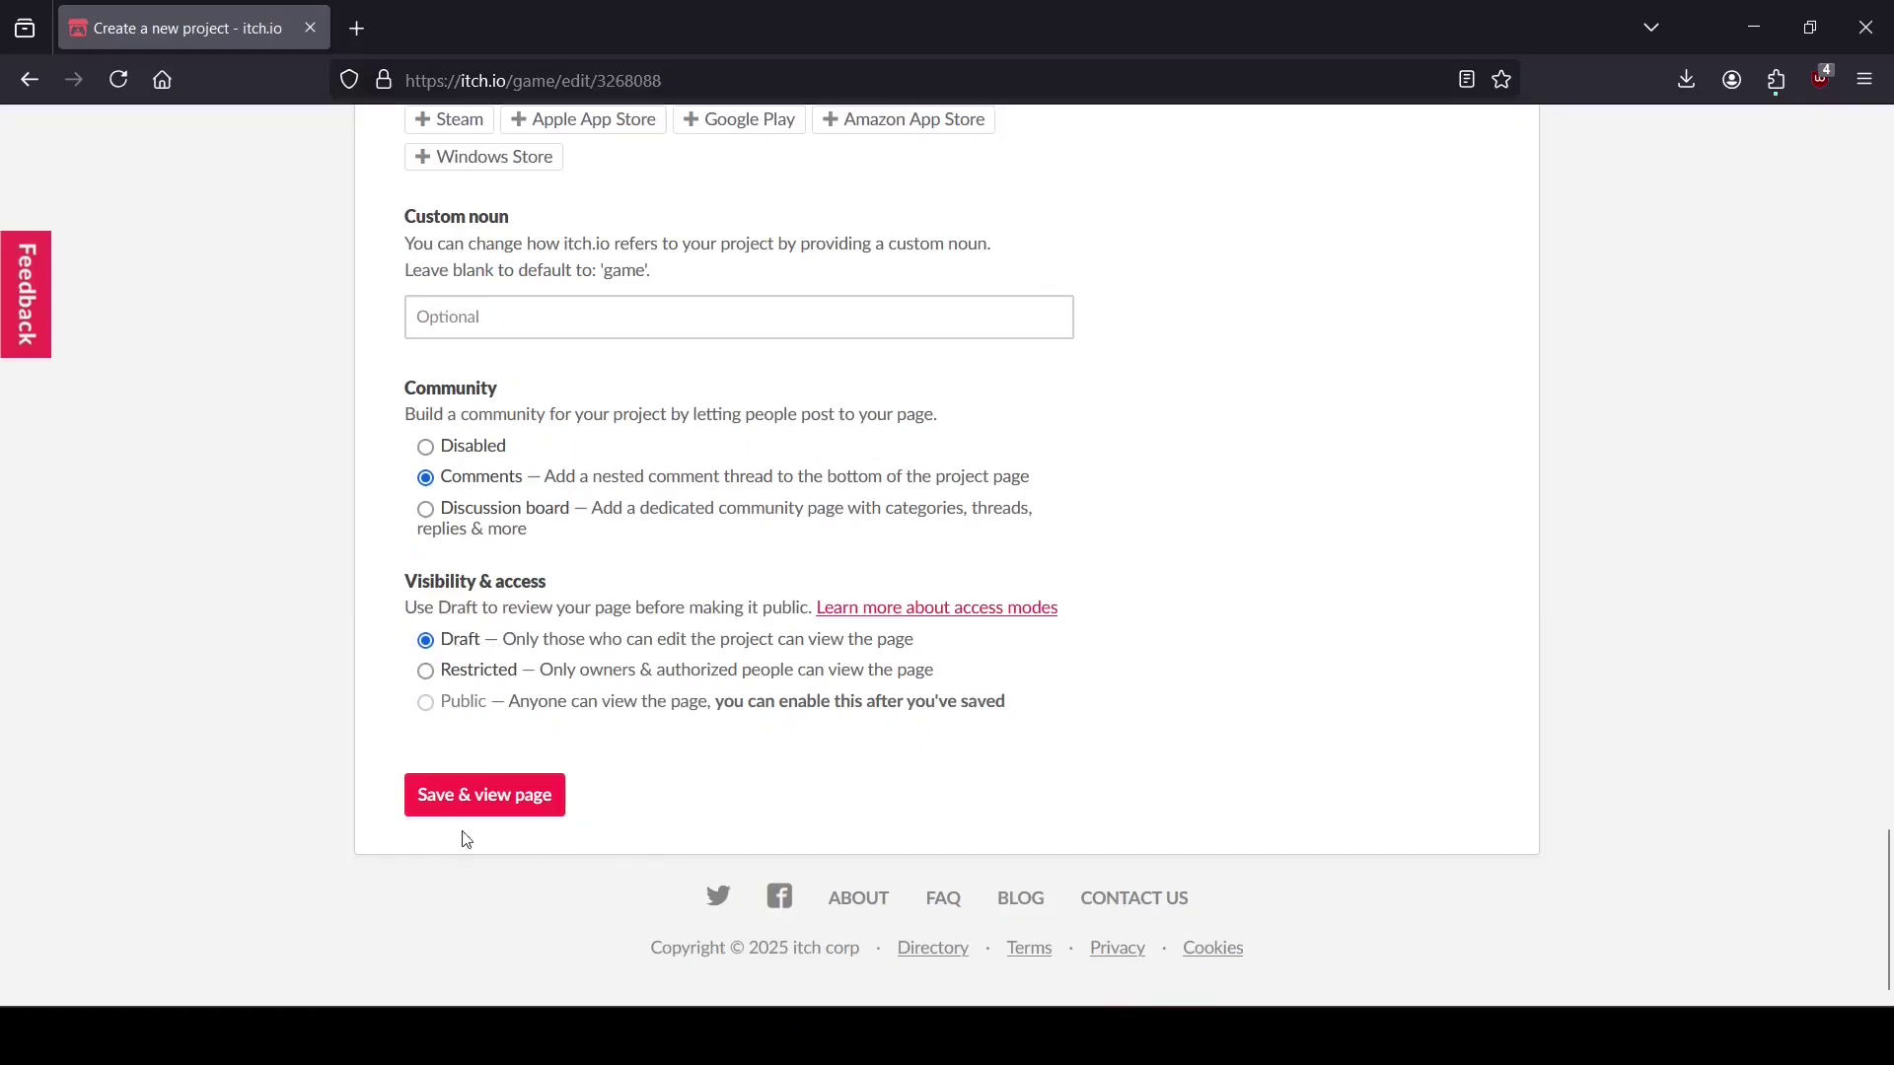
- Save and view the page, run the embedded game, and start a match on board 1
click(466, 797)
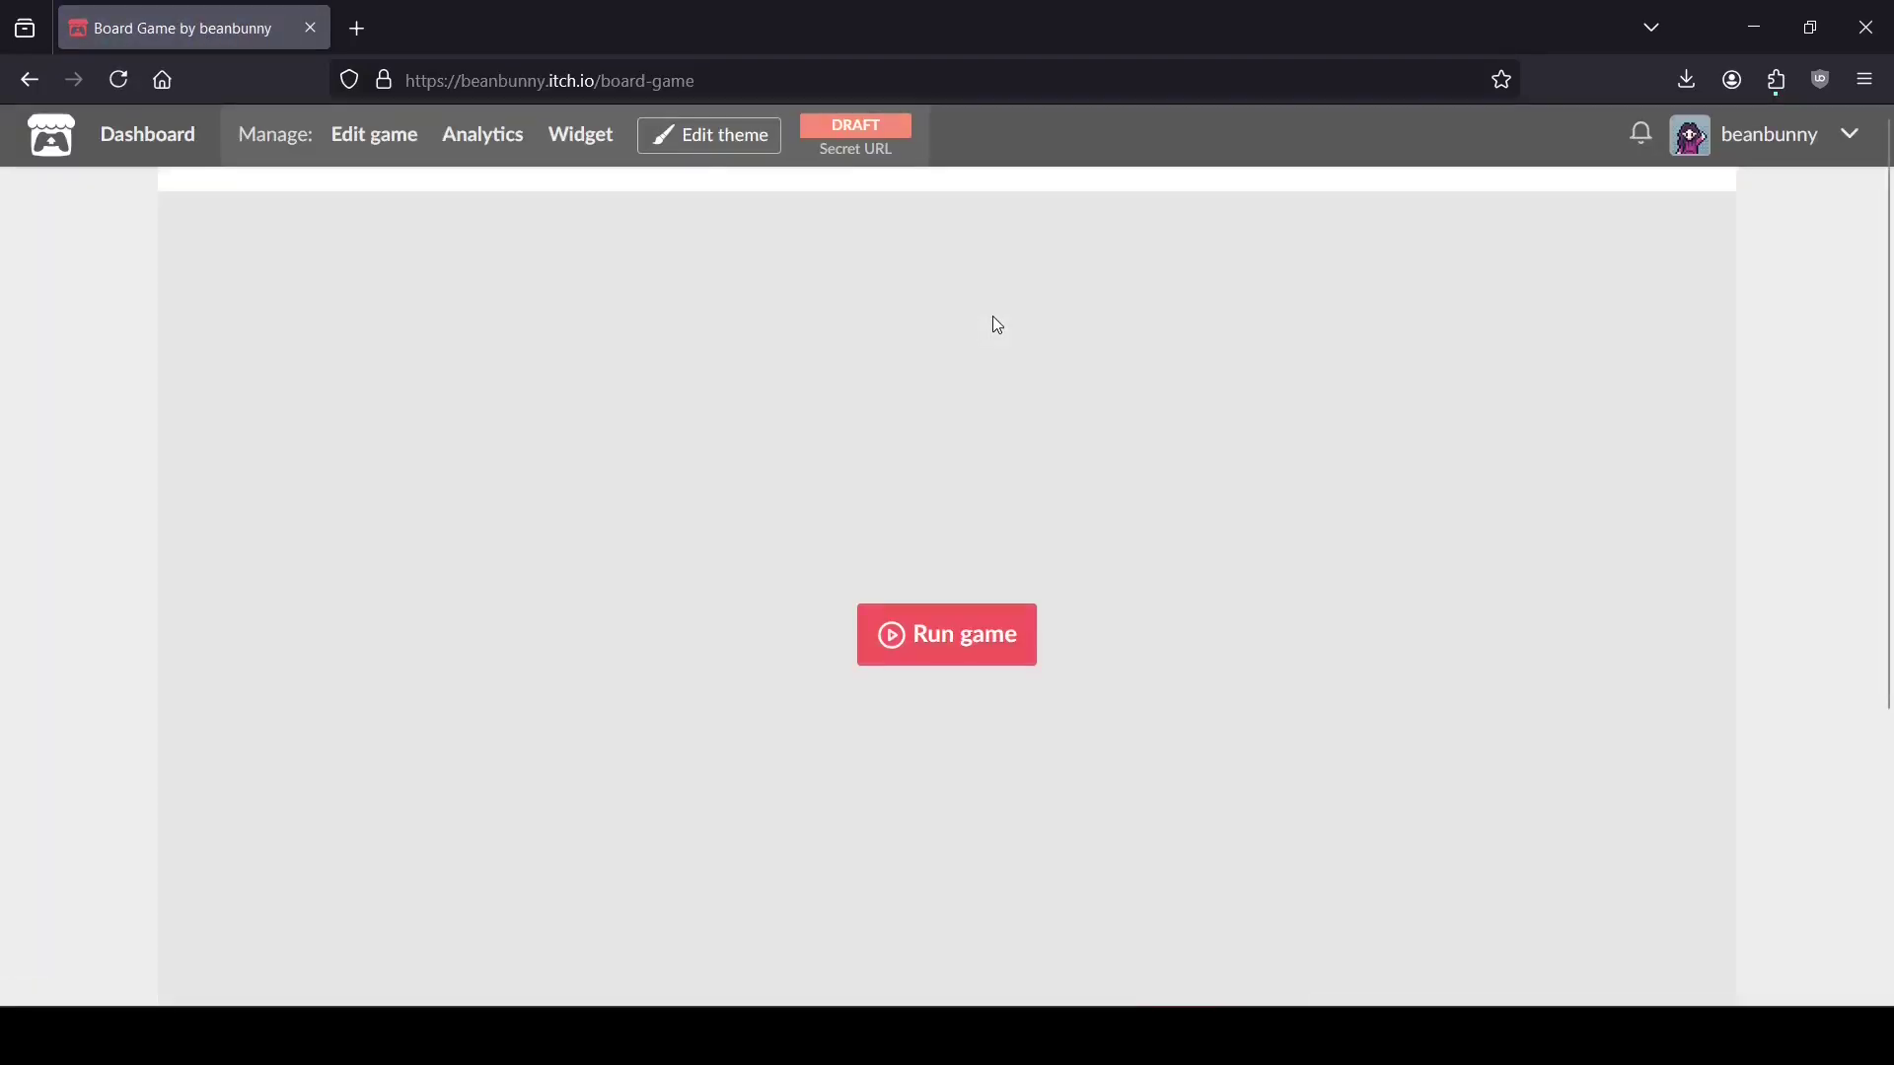
scroll(996, 325, down, 2)
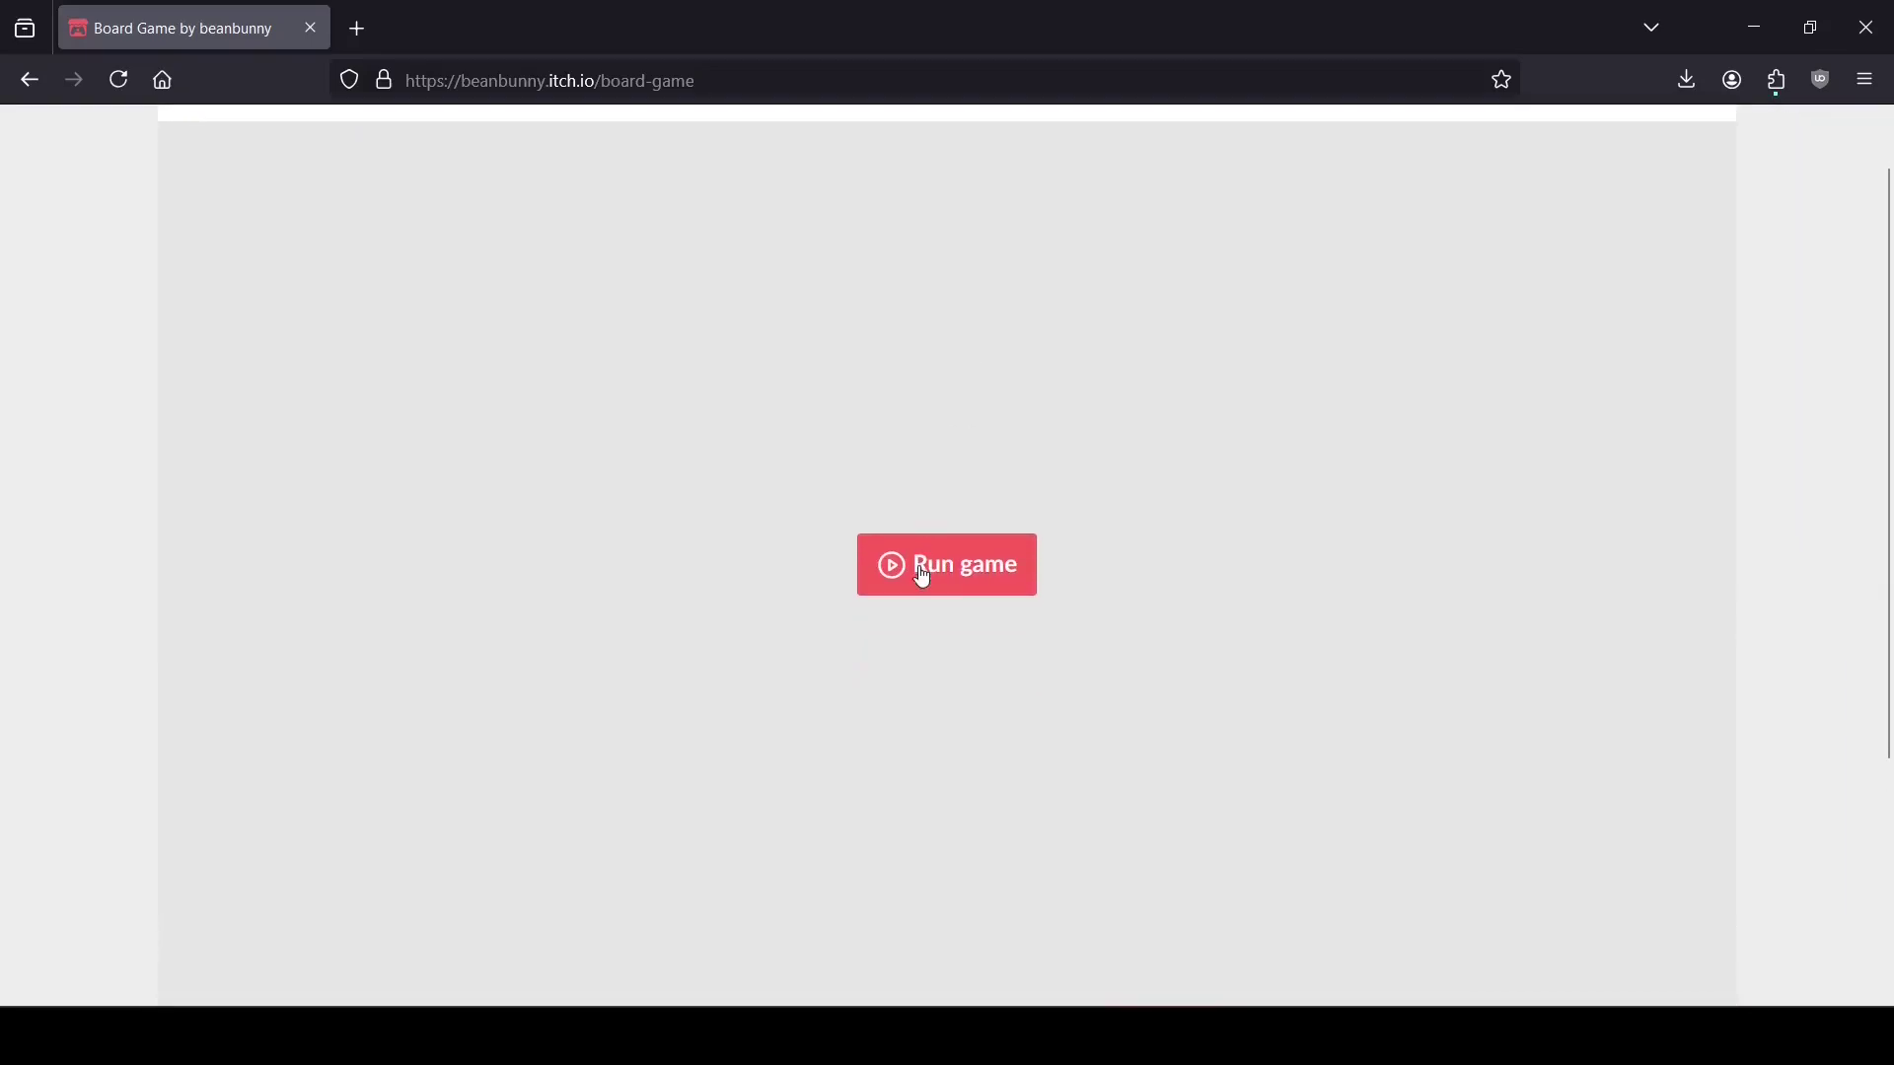
click(921, 567)
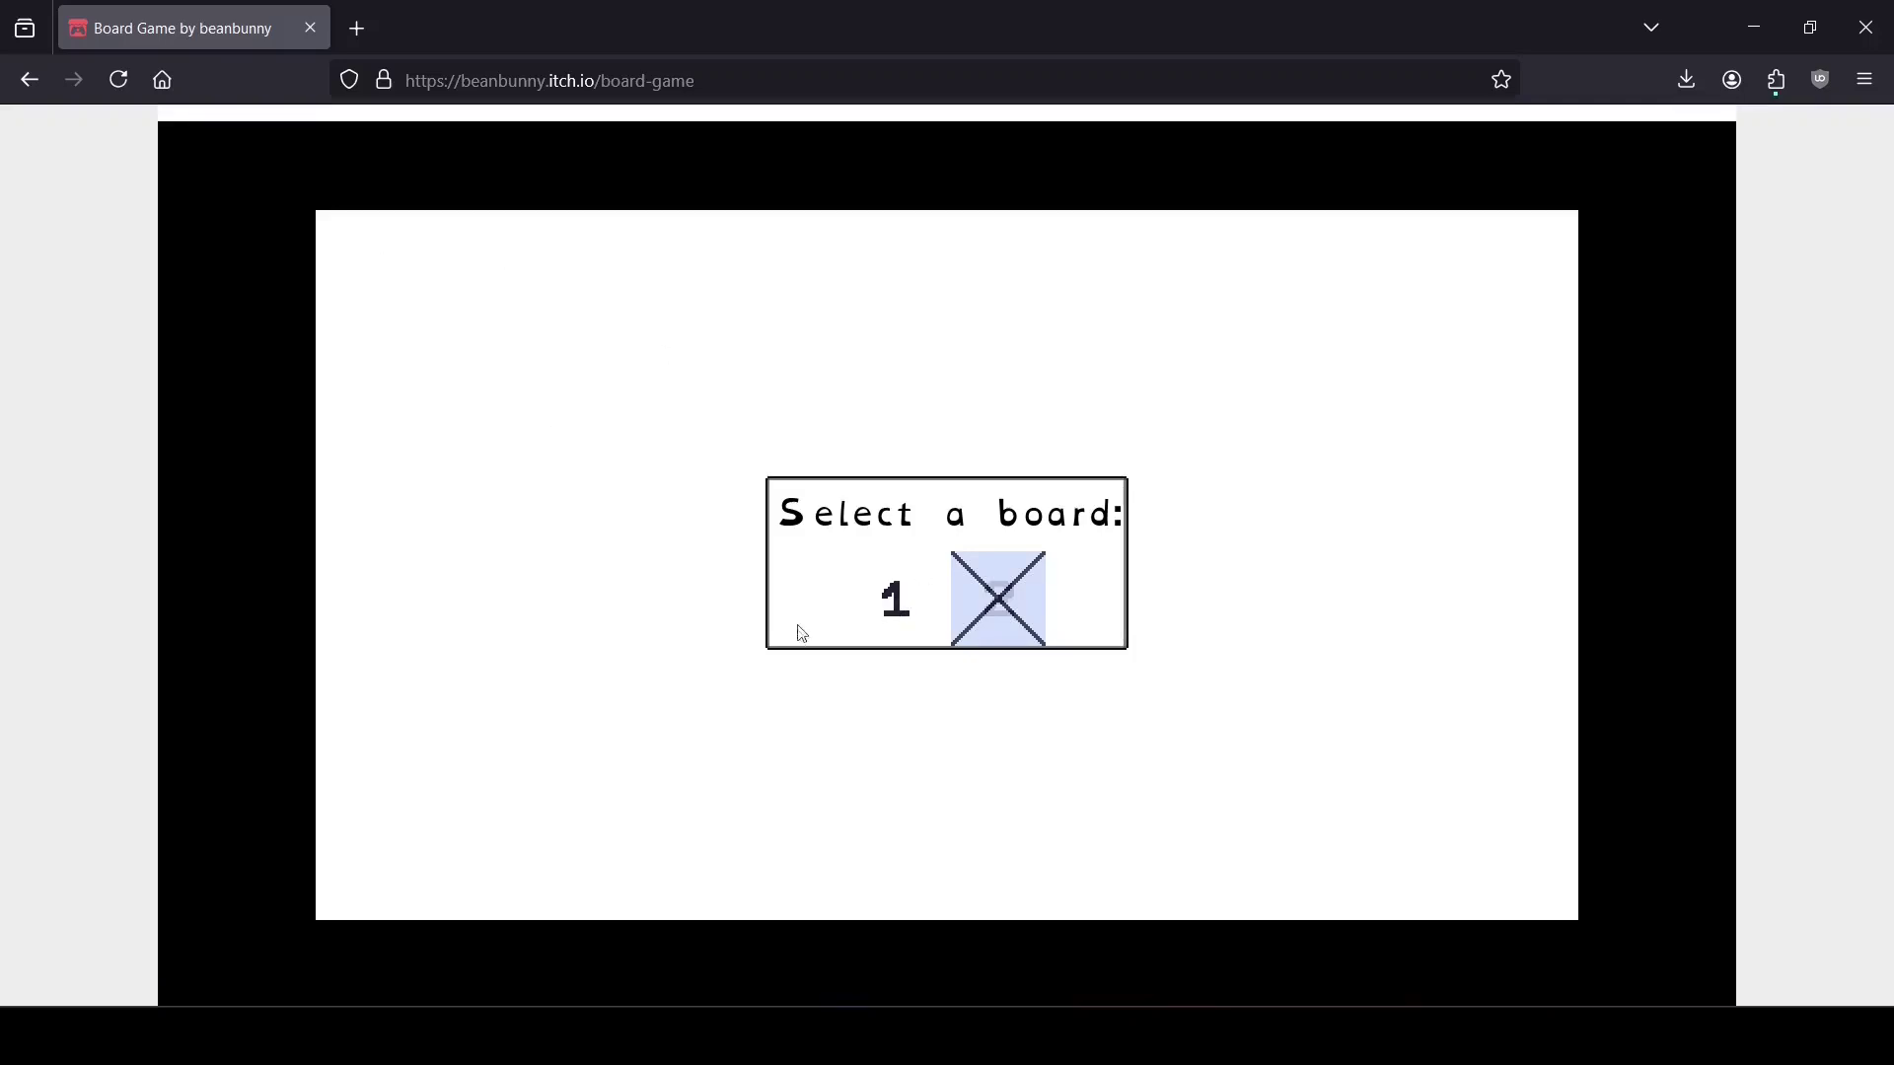
click(894, 602)
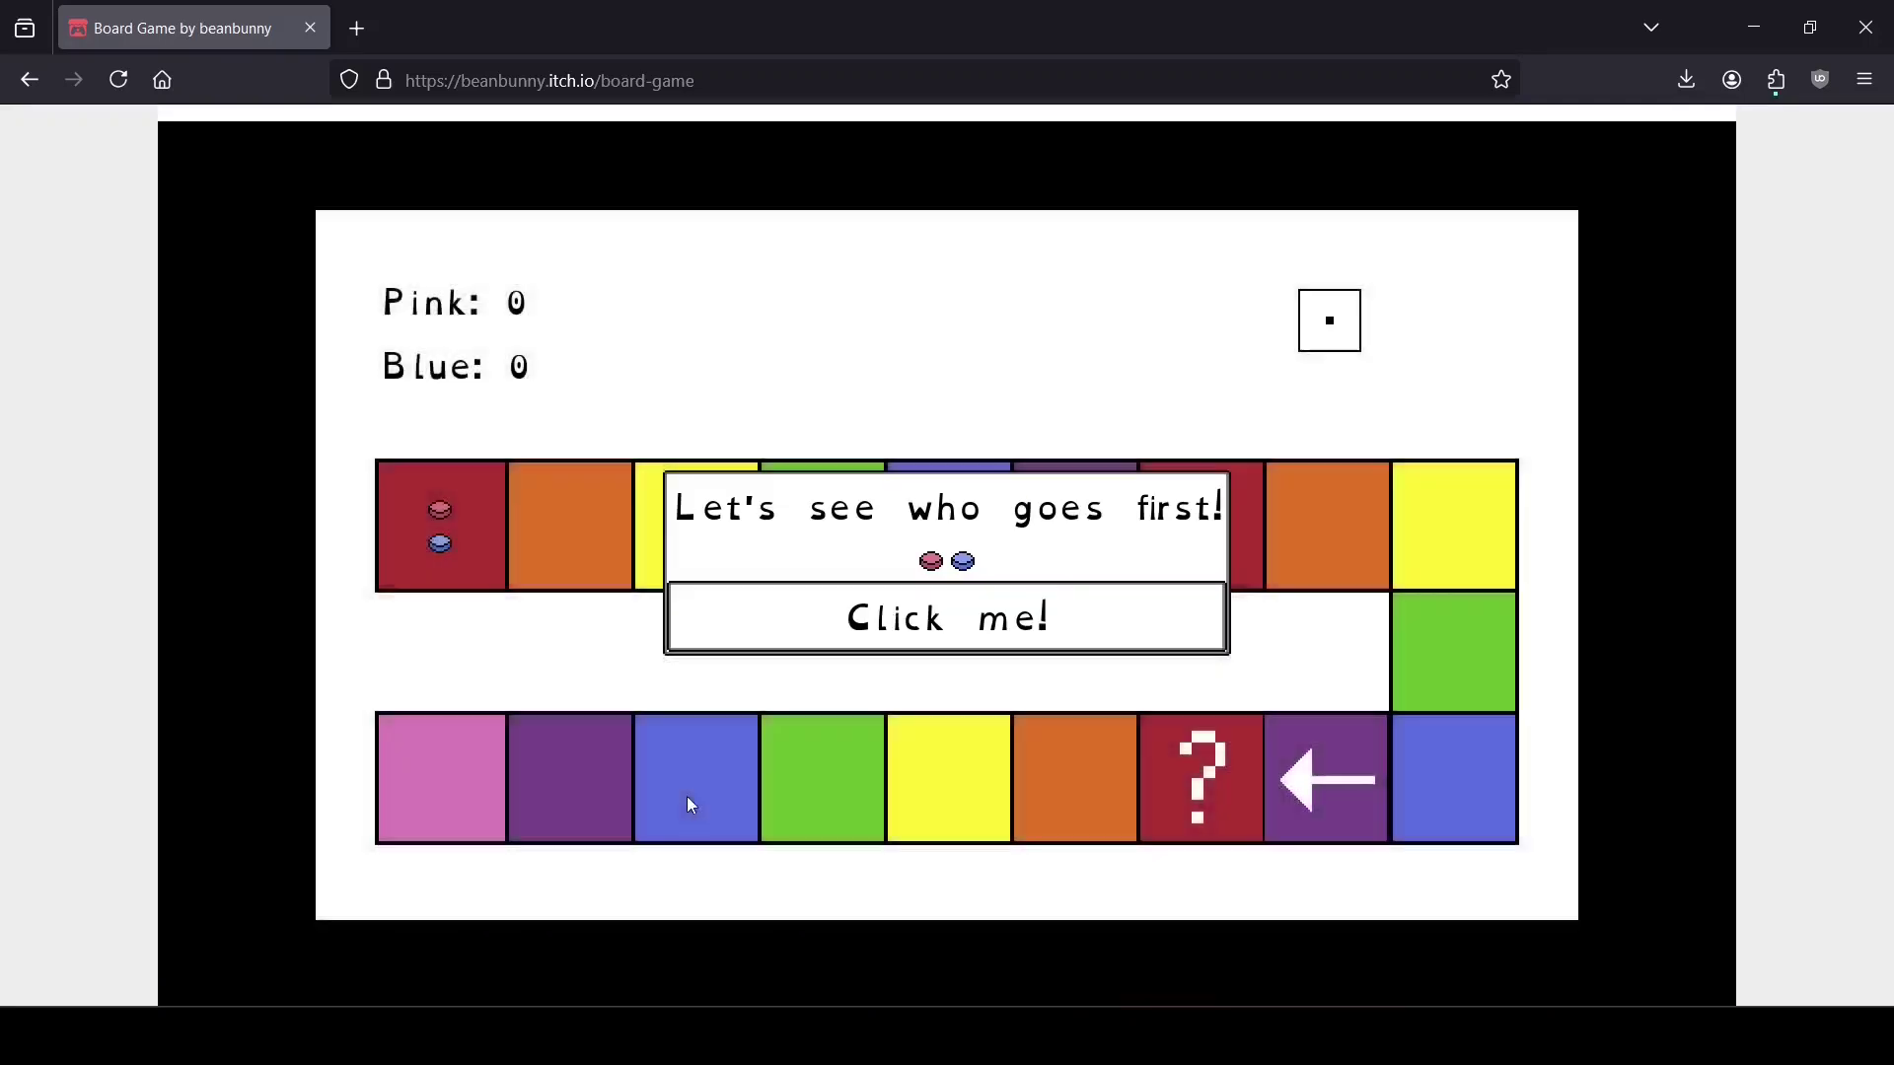
click(977, 614)
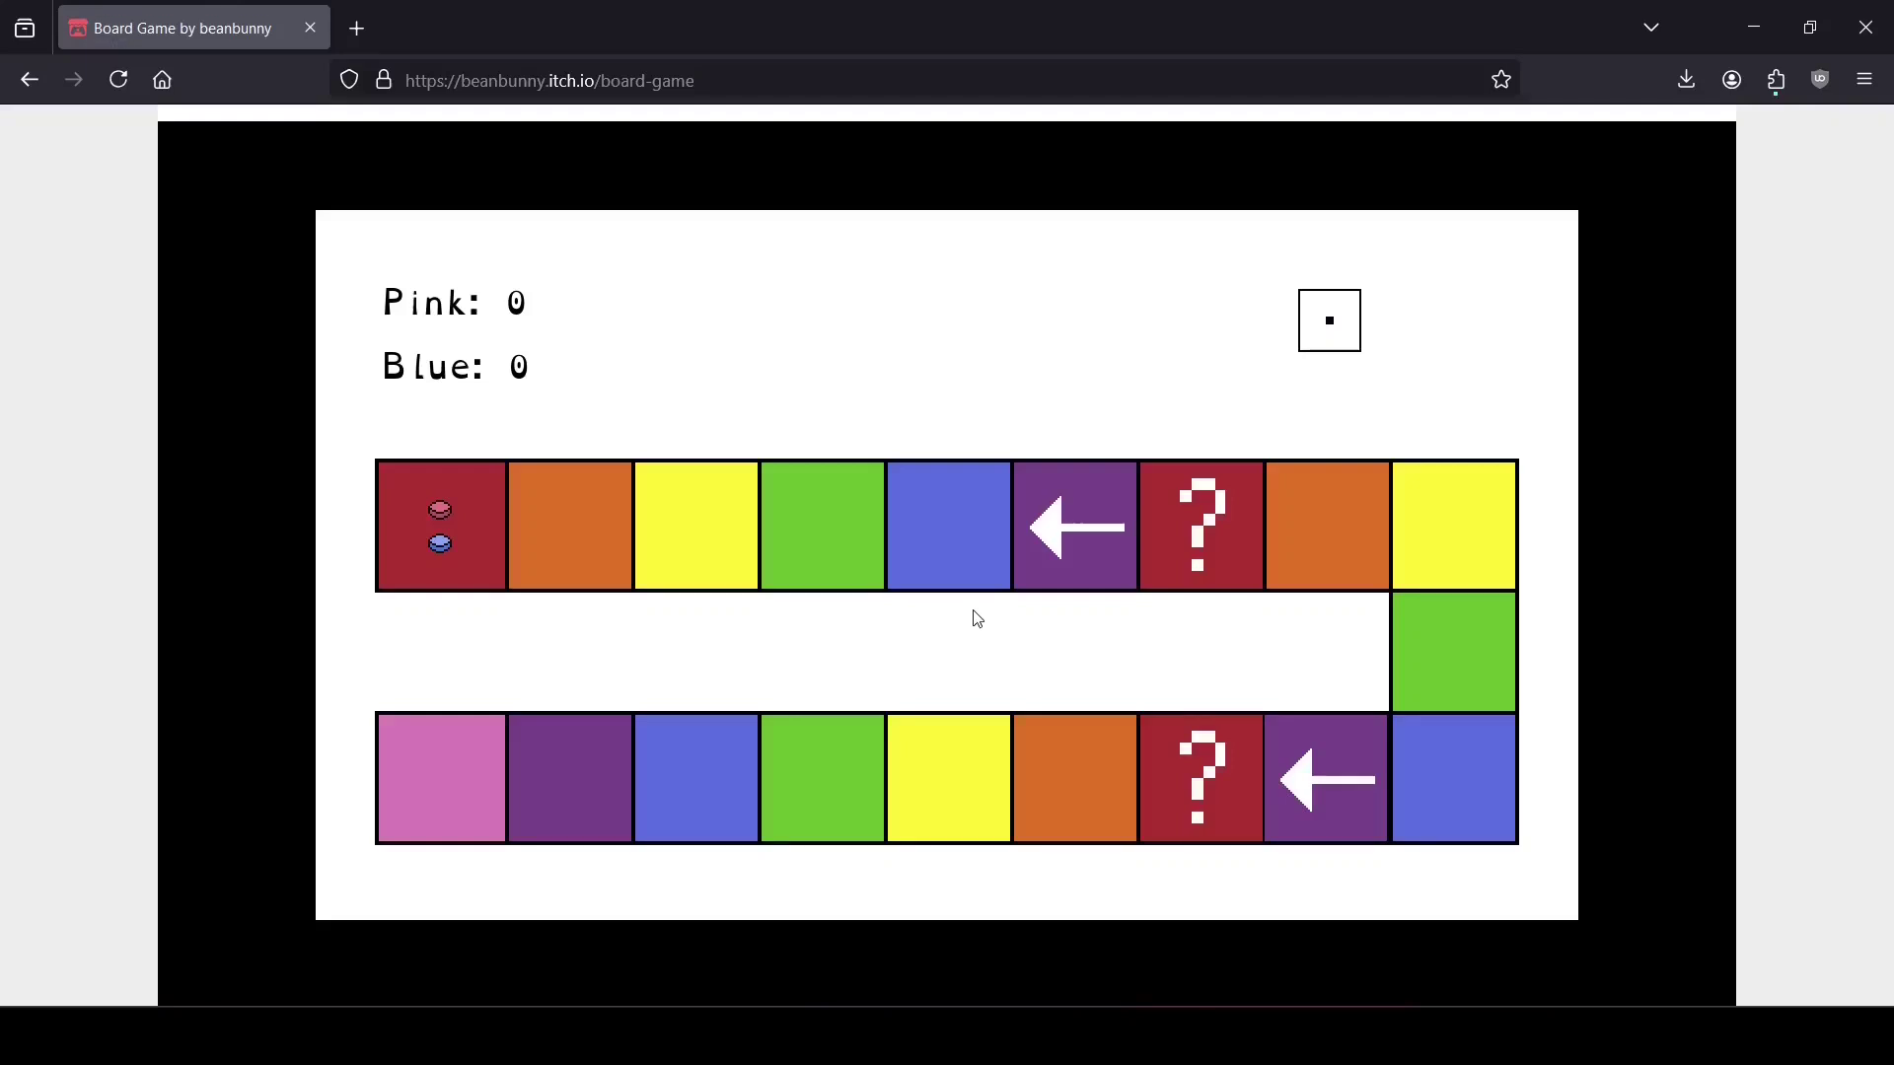
- Go back to the Board Game edit page and scroll up to the uploads
click(29, 79)
scroll(883, 580, up, 15)
scroll(884, 580, up, 7)
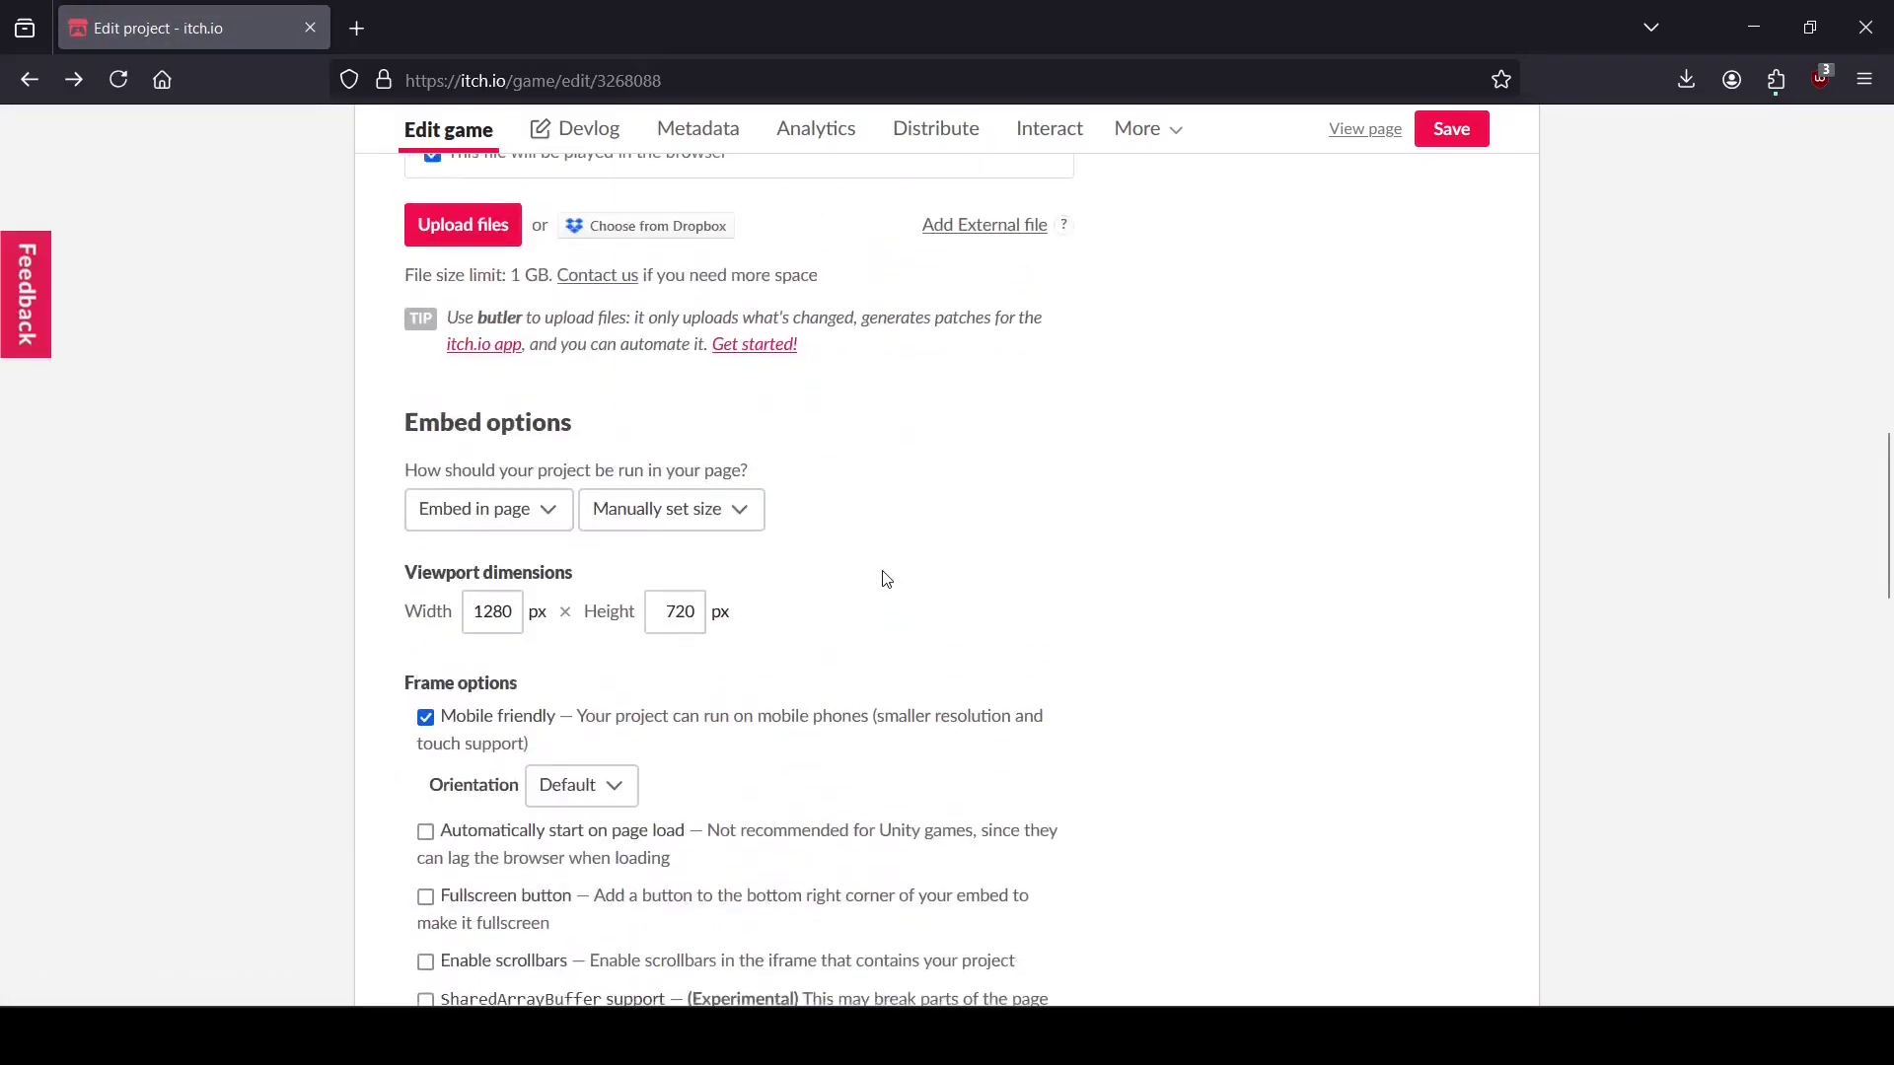
scroll(886, 580, up, 1)
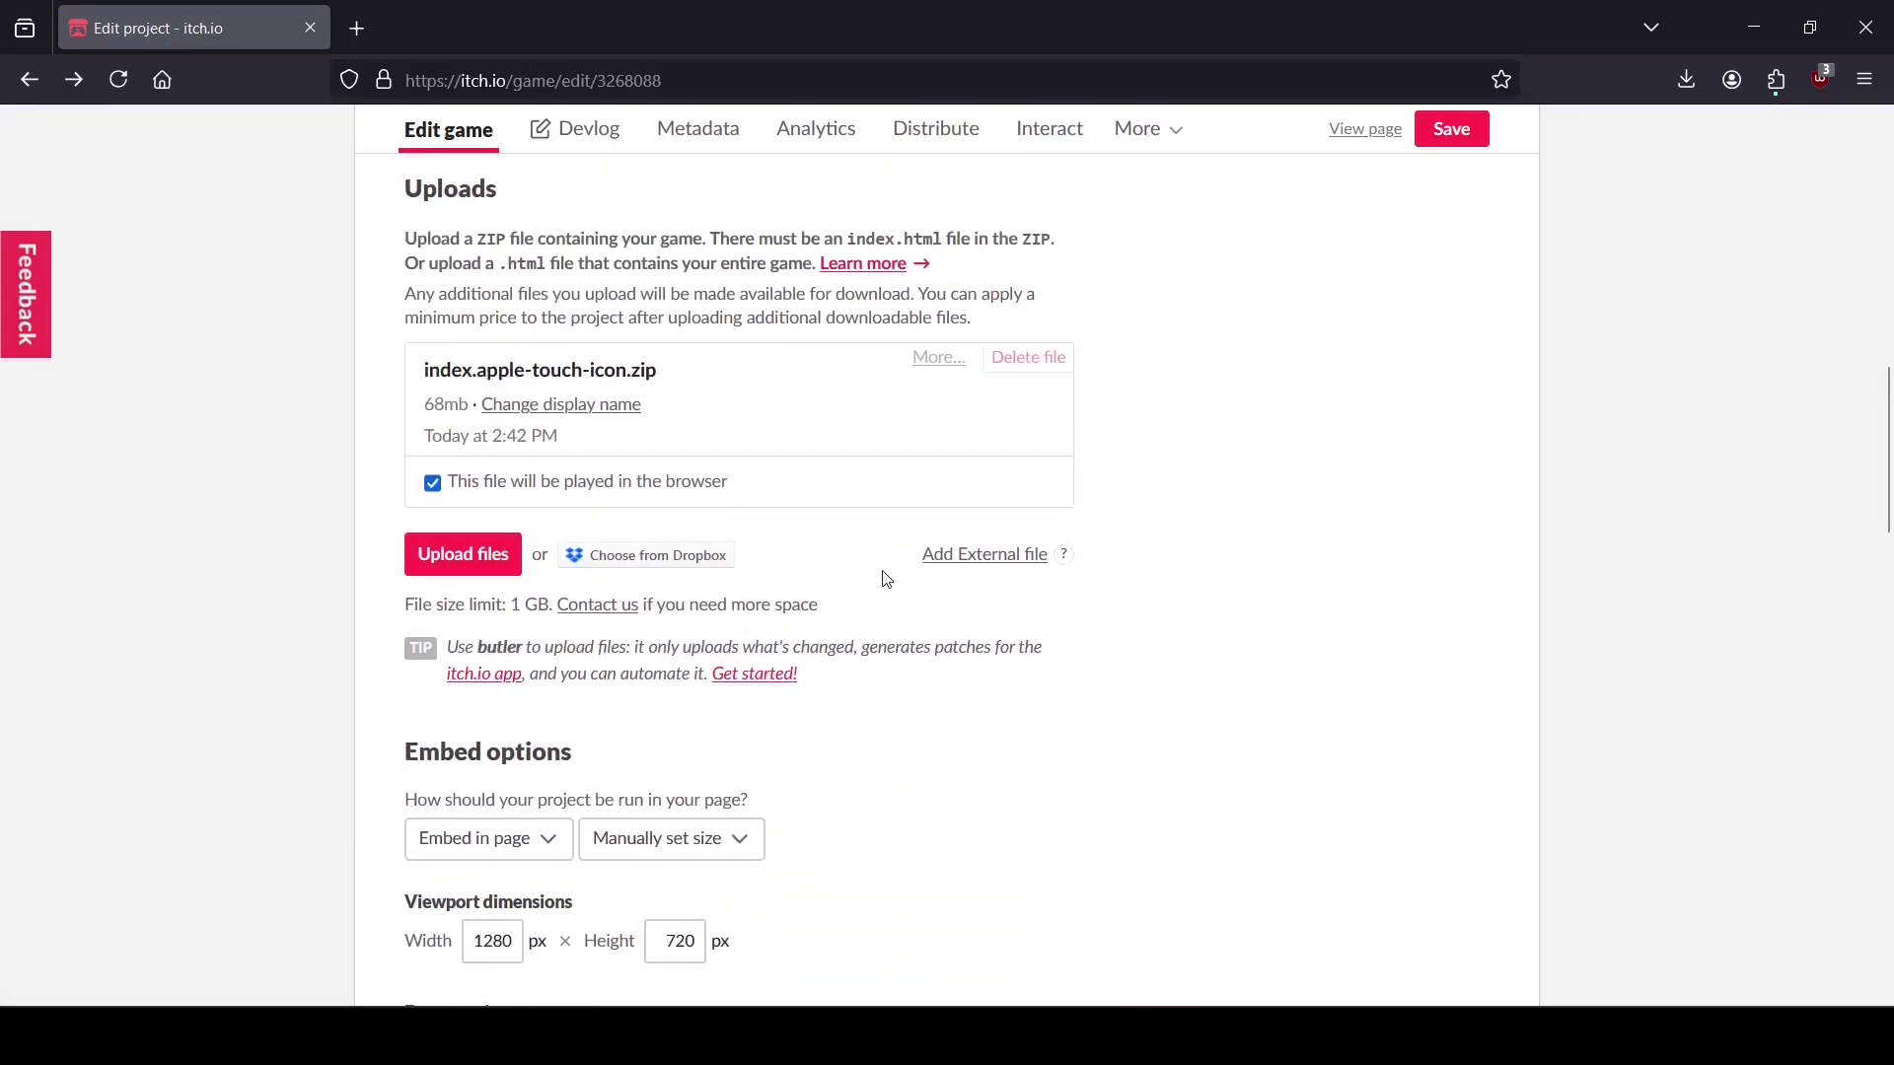
- Cancel deleting index.apple-touch-icon.zip so the upload stays, then look over the form
click(1015, 374)
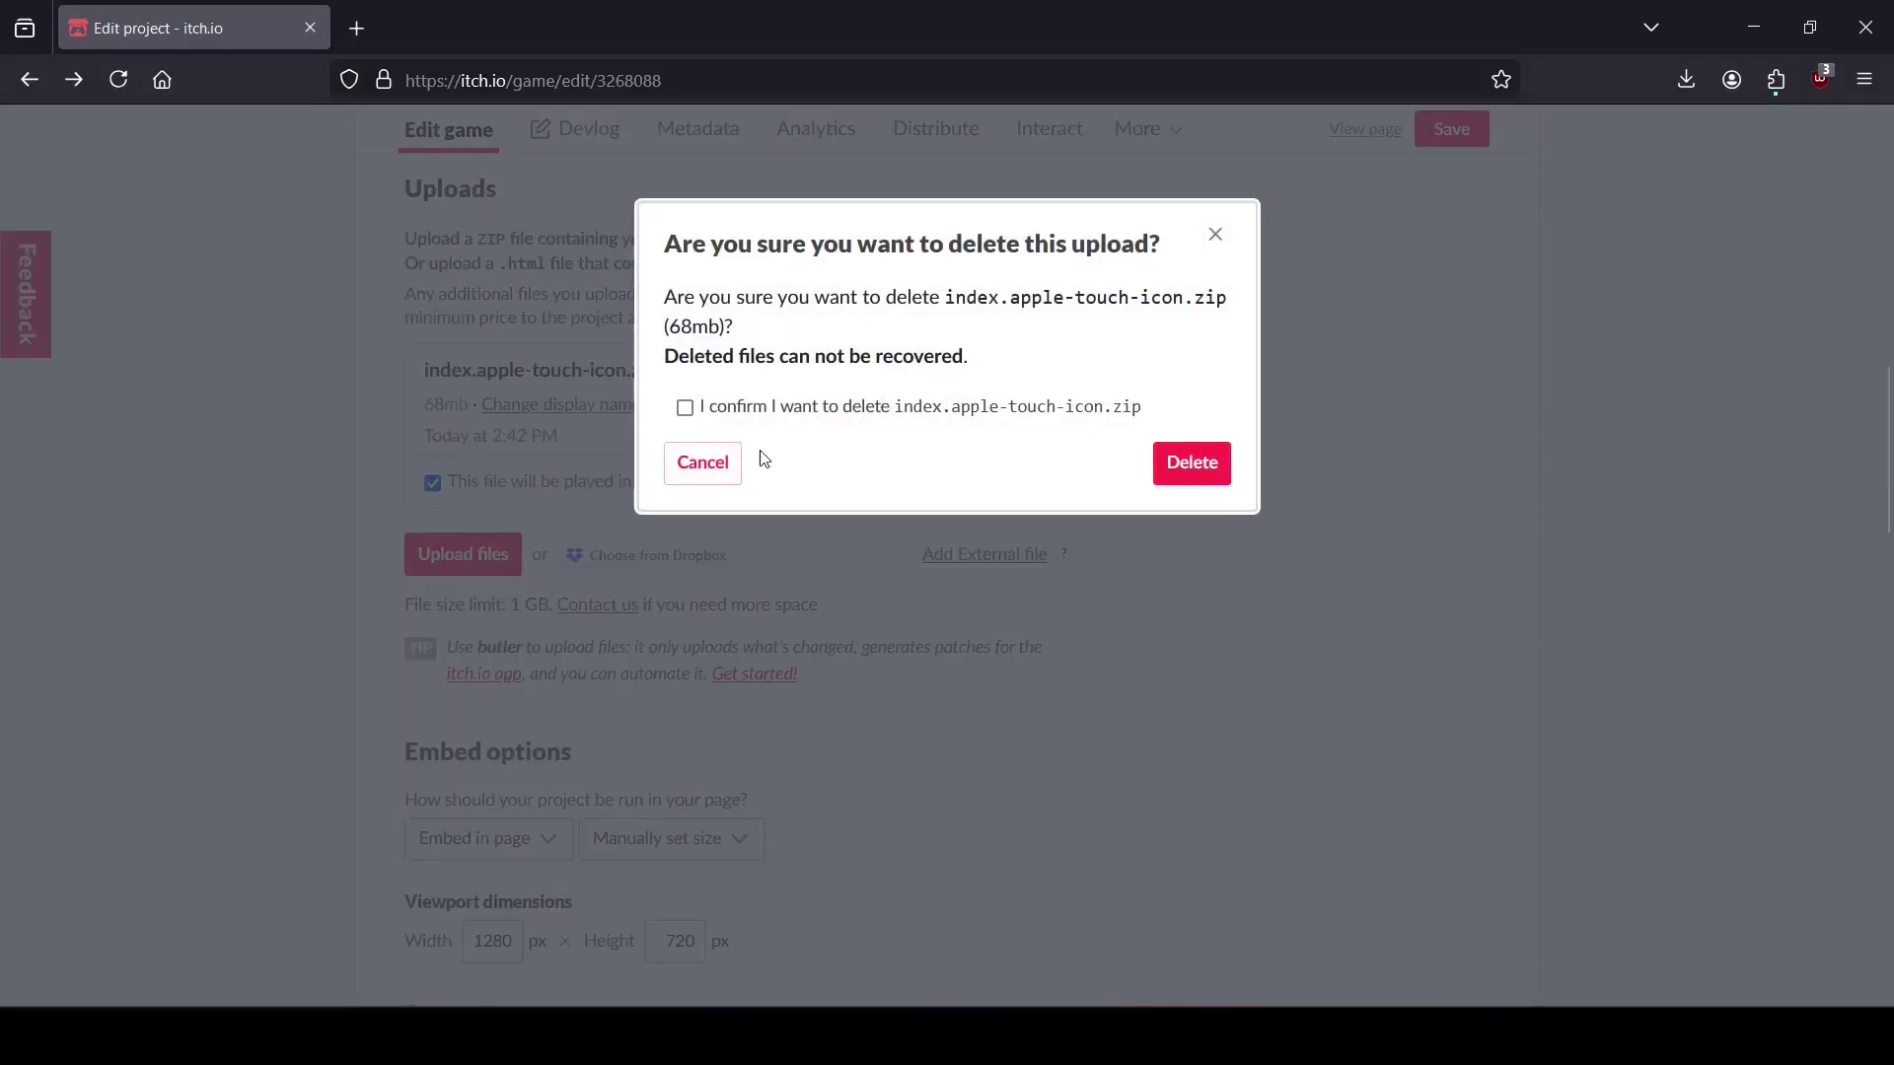
click(703, 462)
scroll(1176, 665, down, 4)
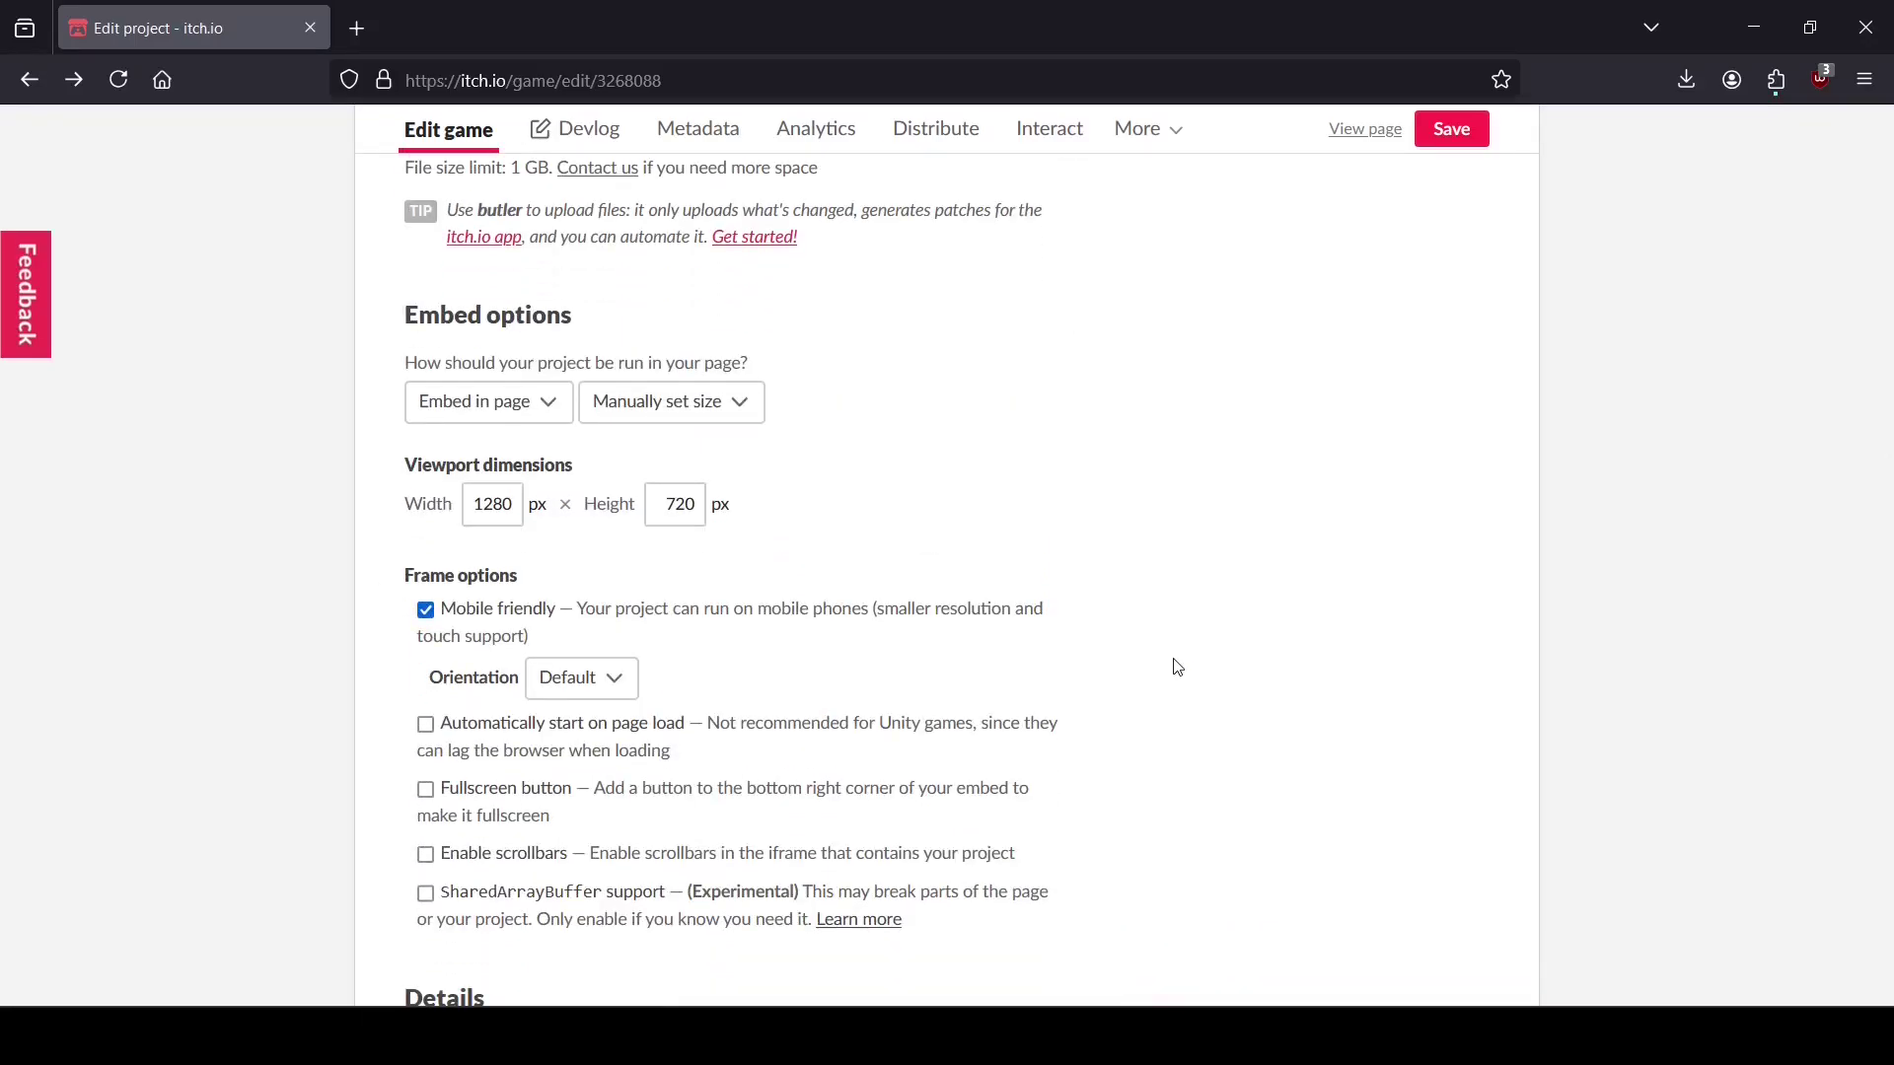
scroll(1177, 667, up, 15)
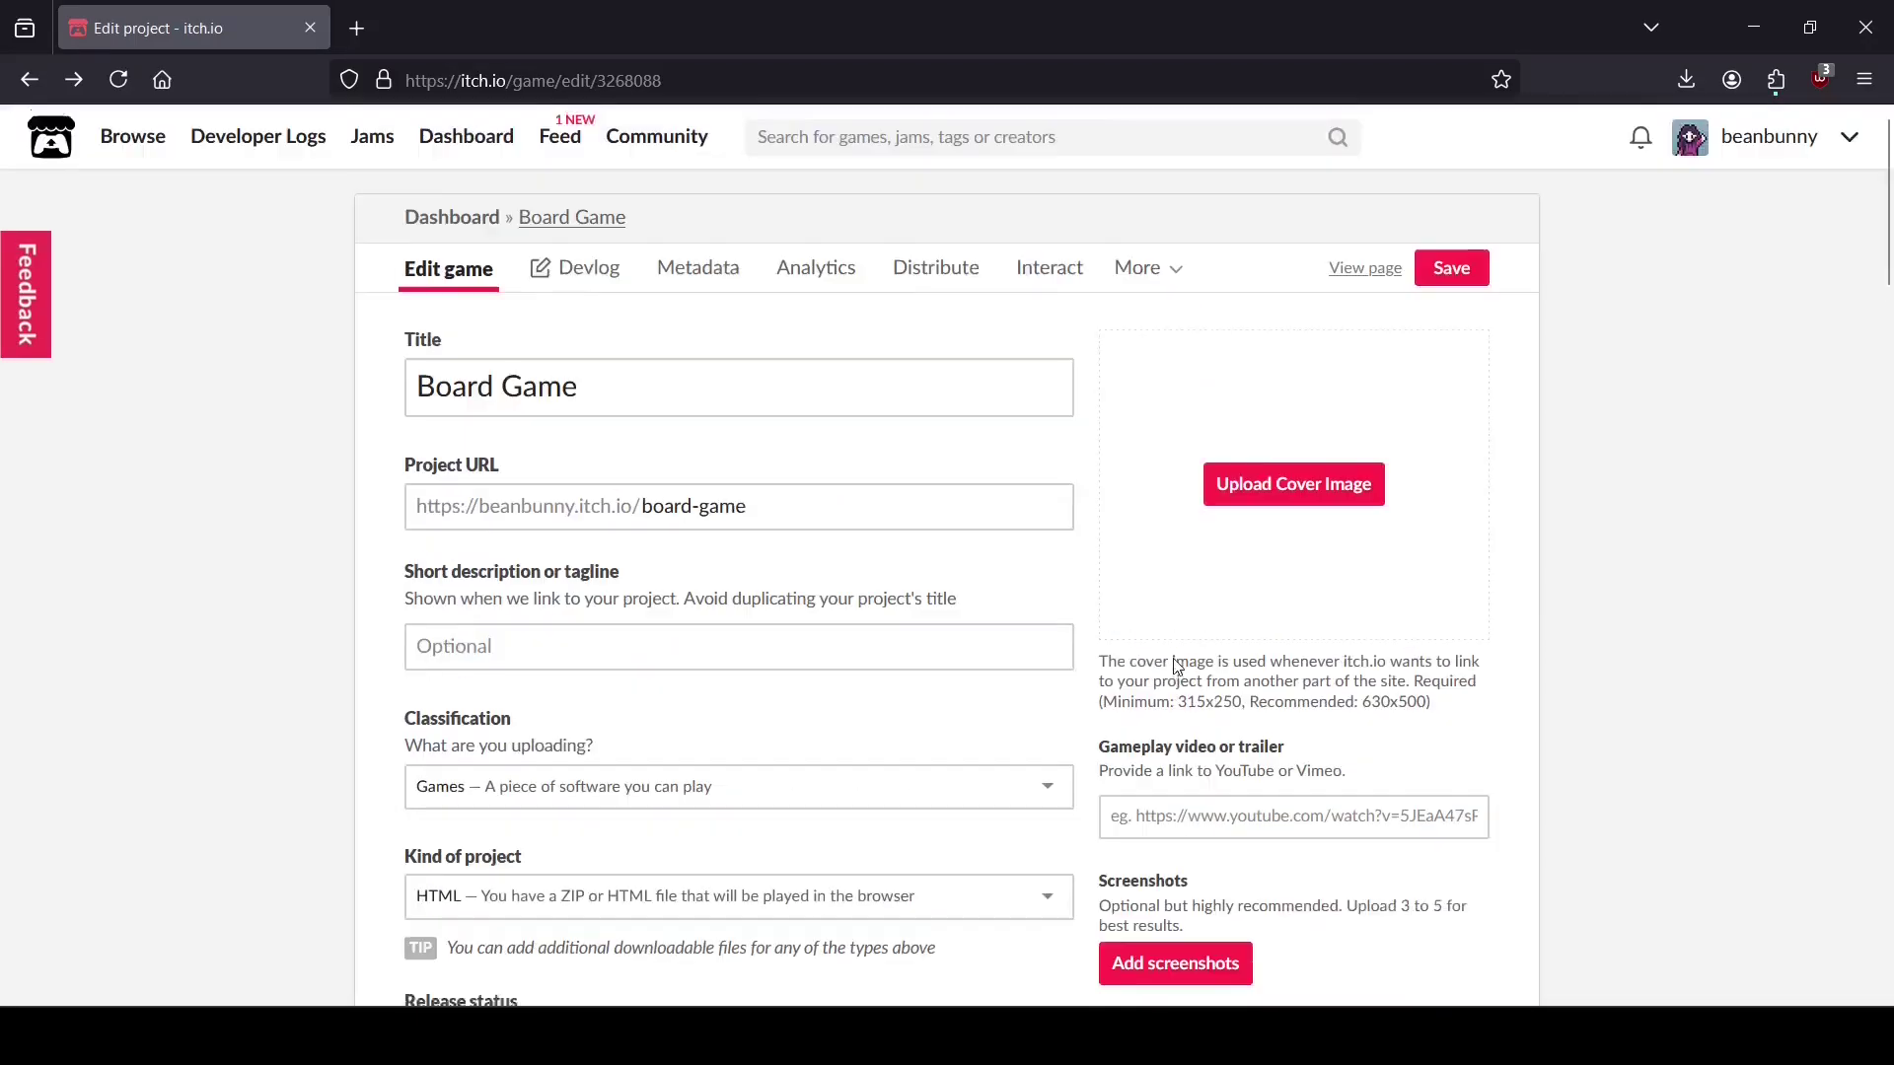
scroll(1177, 667, down, 20)
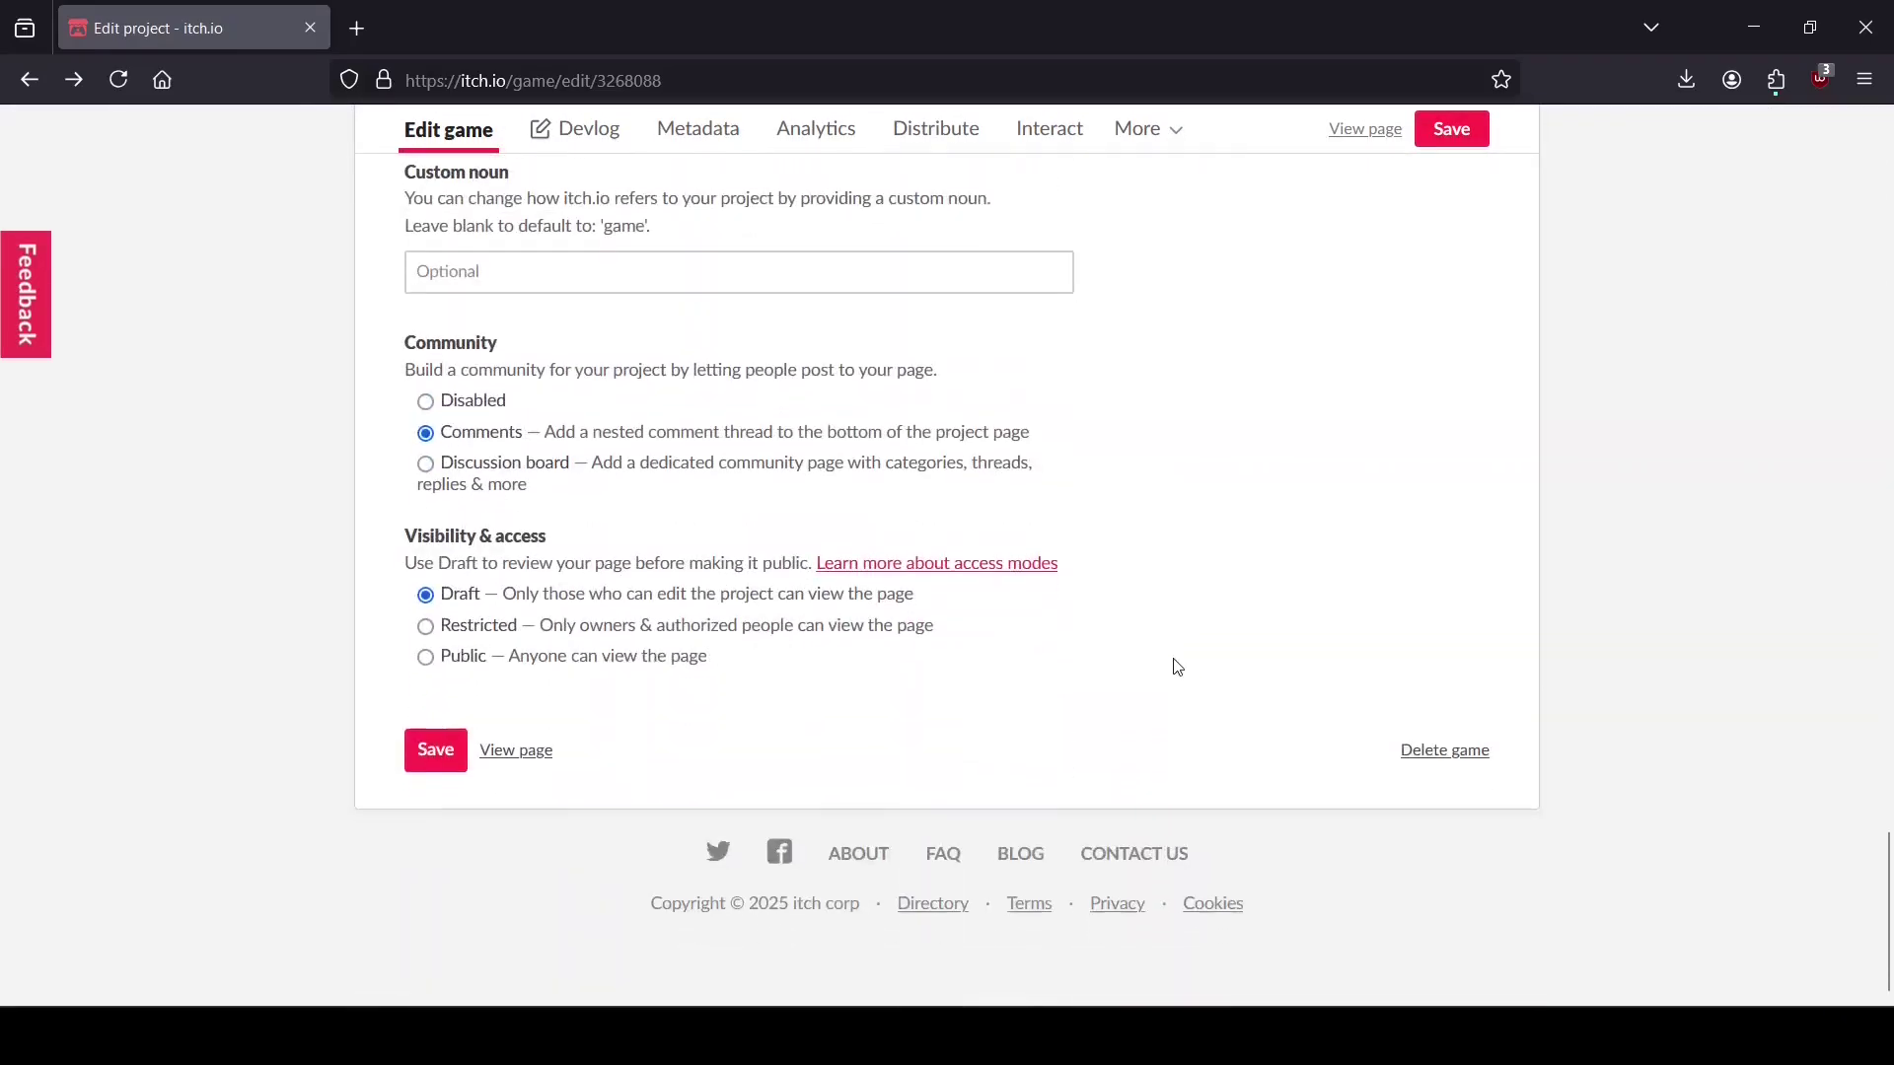
scroll(1176, 667, up, 20)
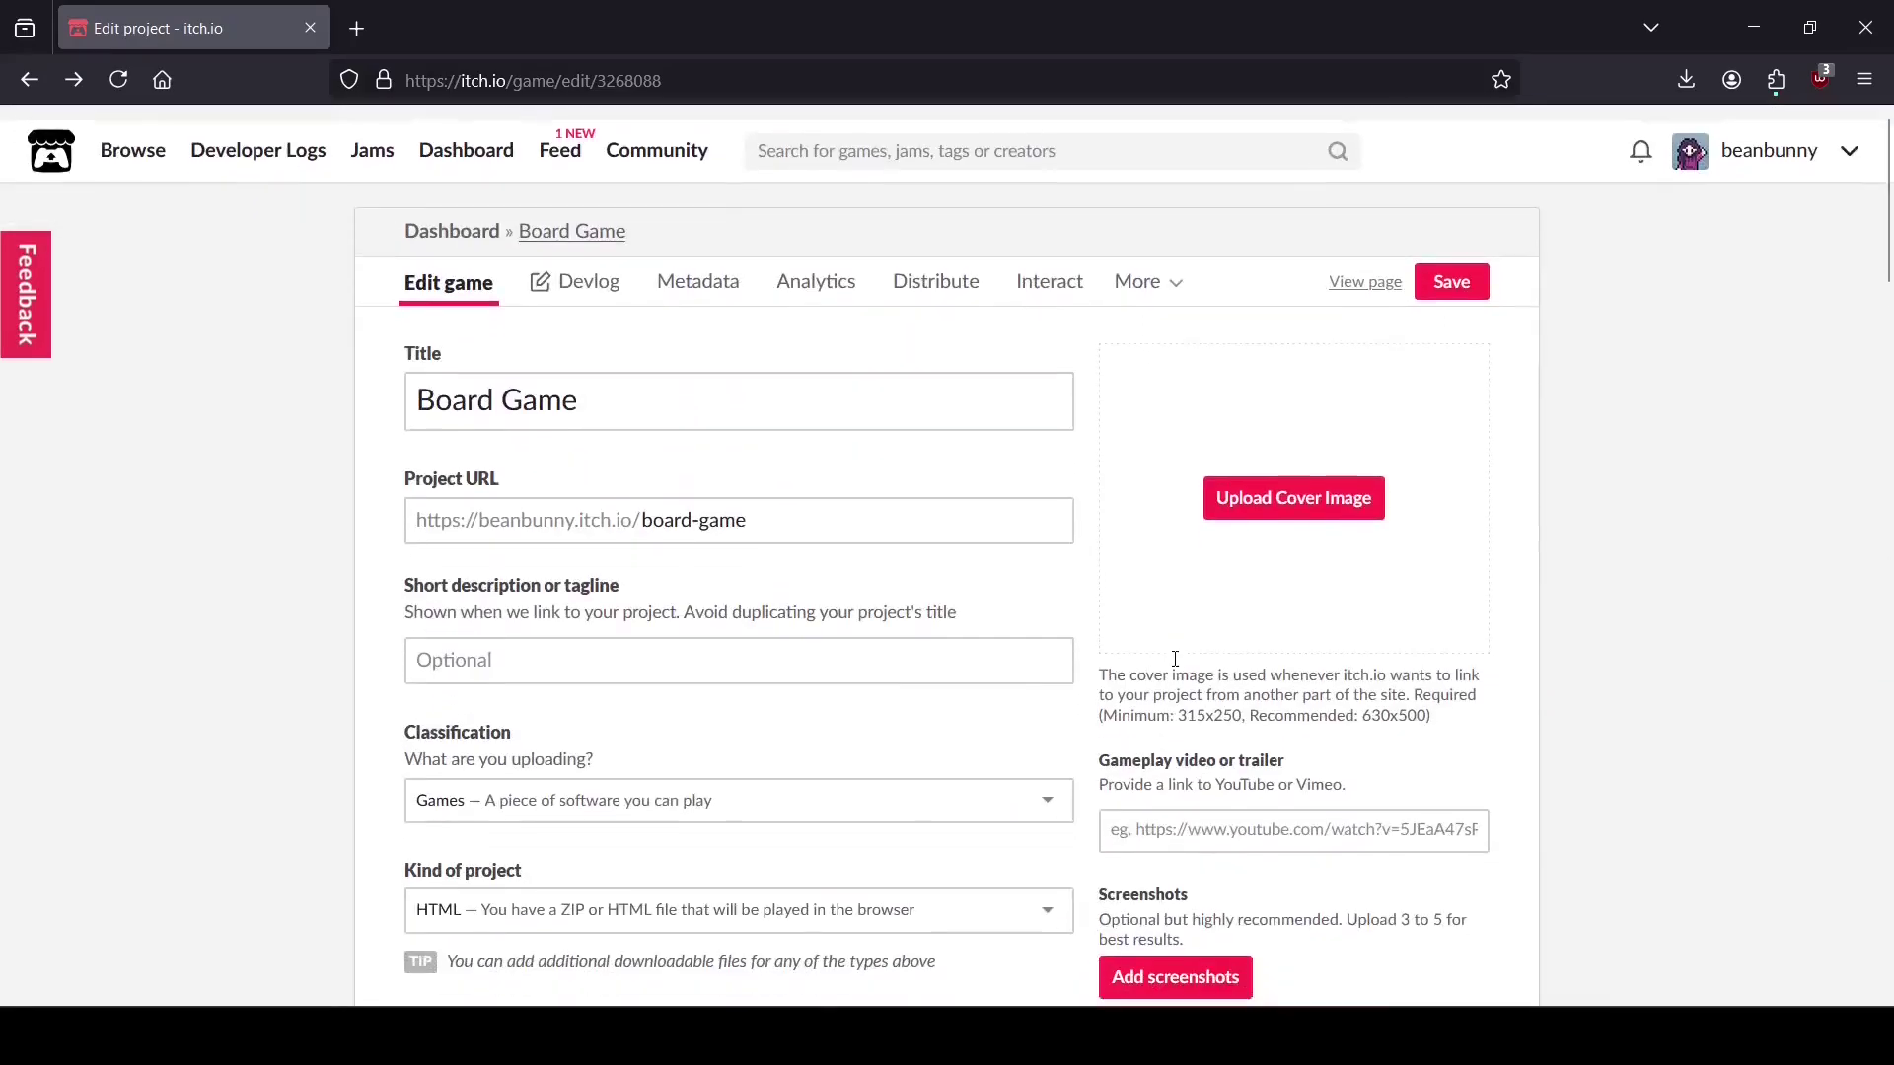
scroll(1174, 659, down, 1)
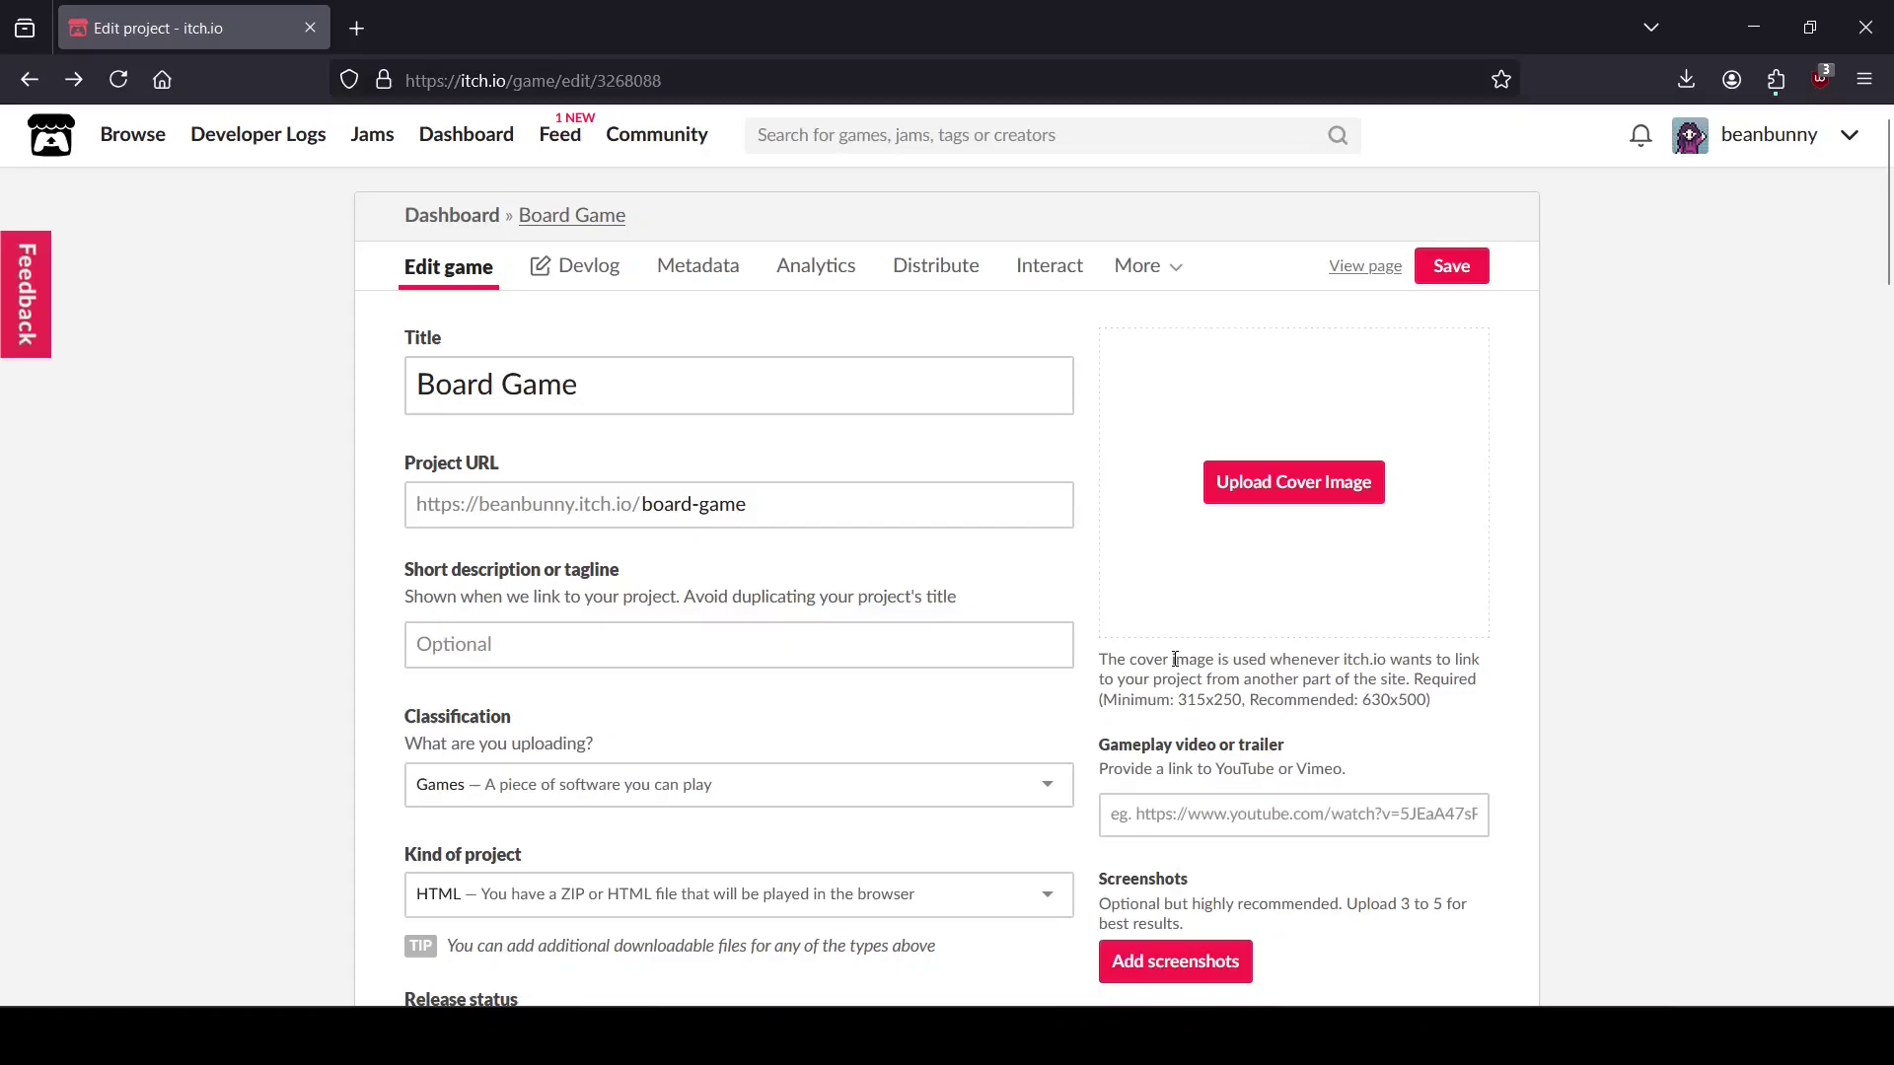